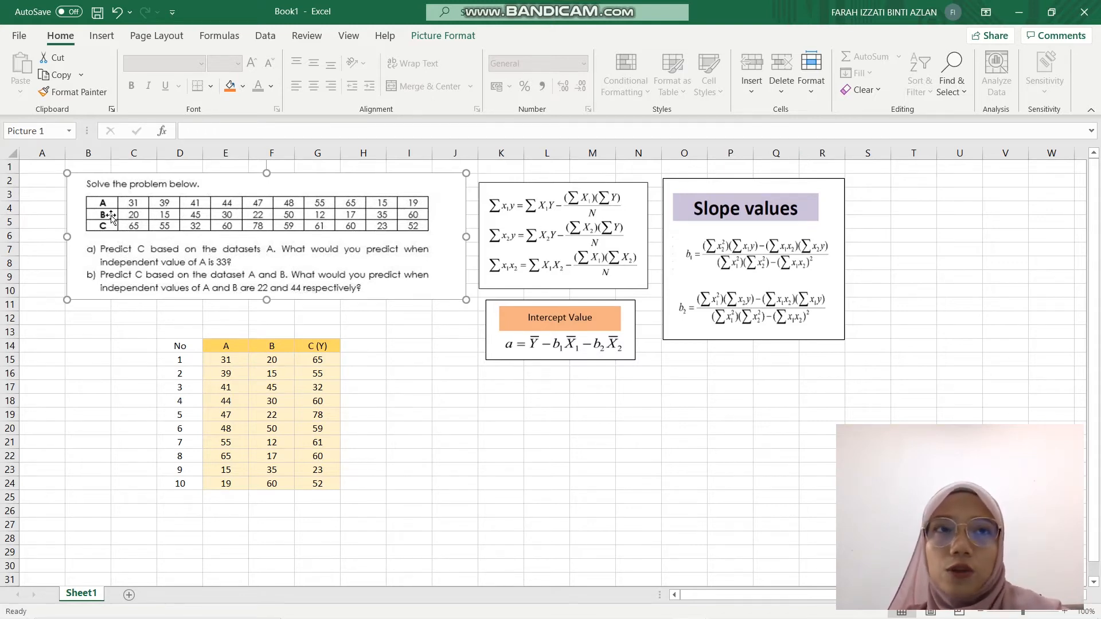
Step: Examine the numbered data table with its A, B and C (Y) columns in D14:G24
scroll(392, 405, down, 1)
drag(175, 304, 322, 446)
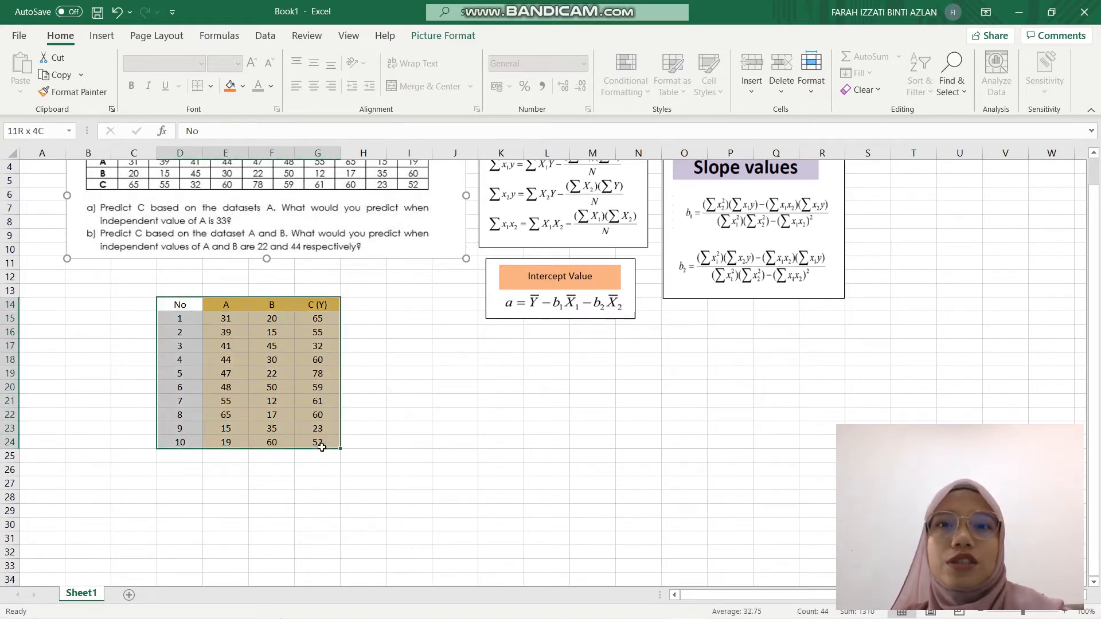
click(261, 428)
click(192, 319)
drag(189, 301, 184, 446)
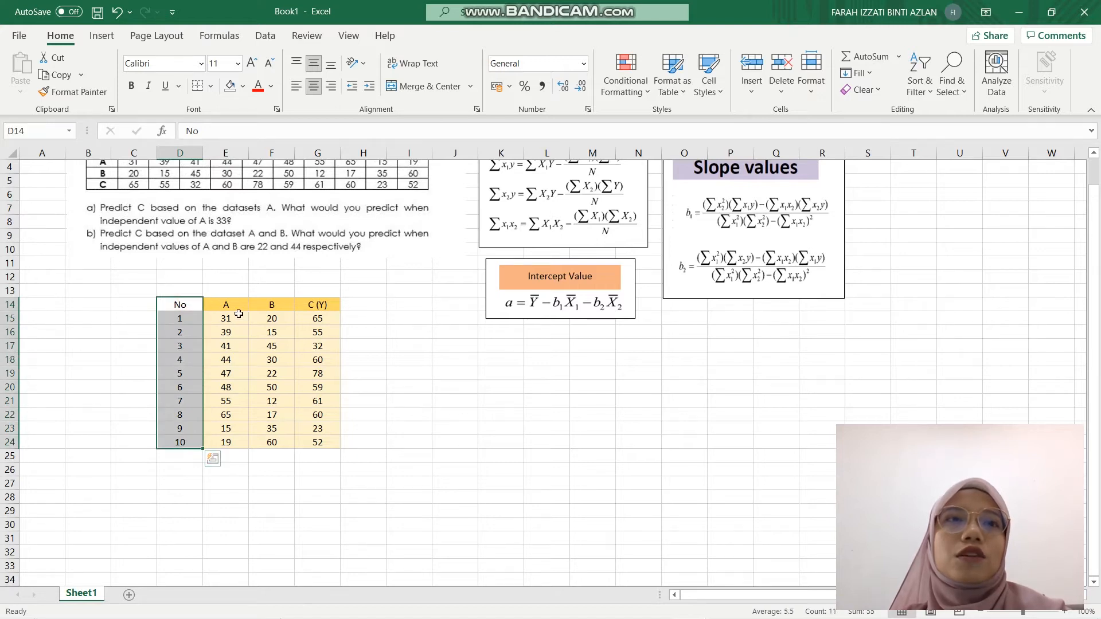
drag(221, 320, 304, 333)
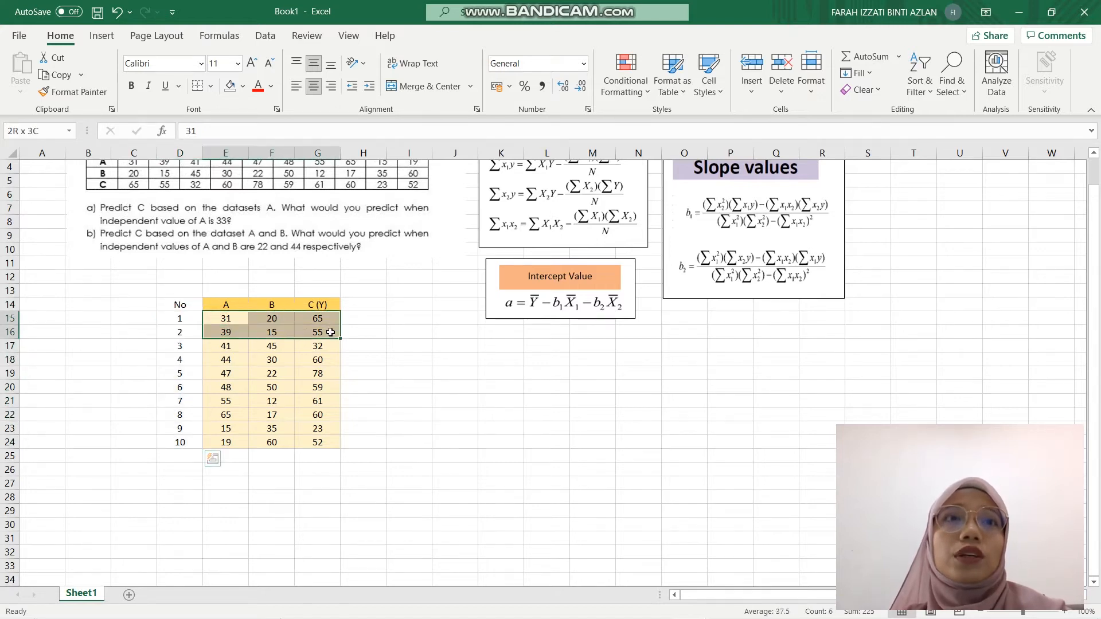
click(223, 319)
drag(227, 318, 223, 445)
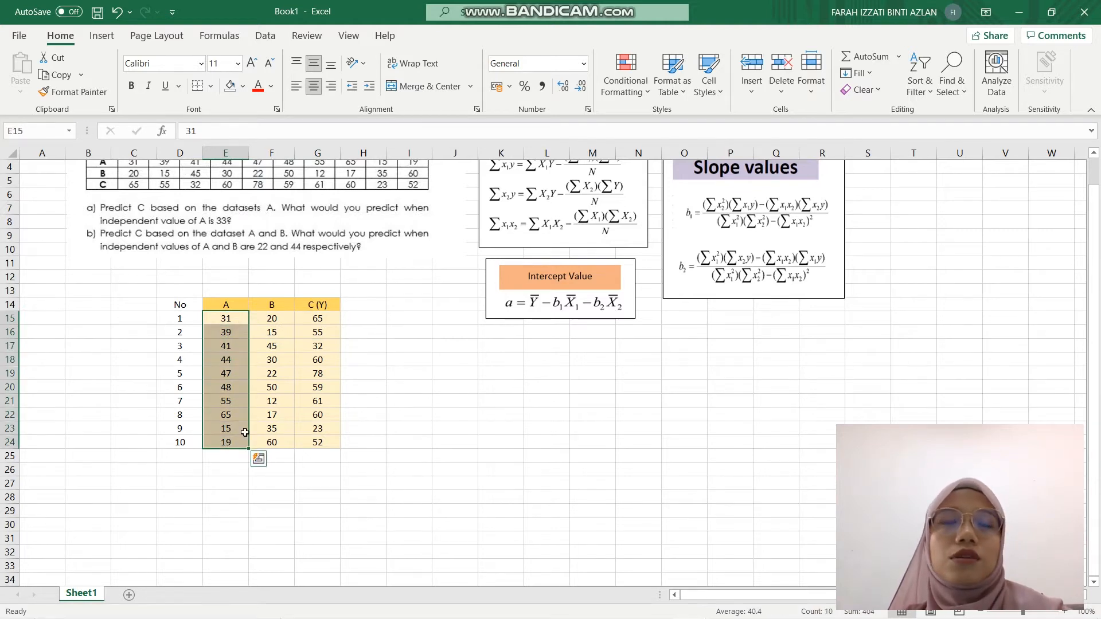
scroll(274, 382, down, 2)
click(206, 418)
click(161, 402)
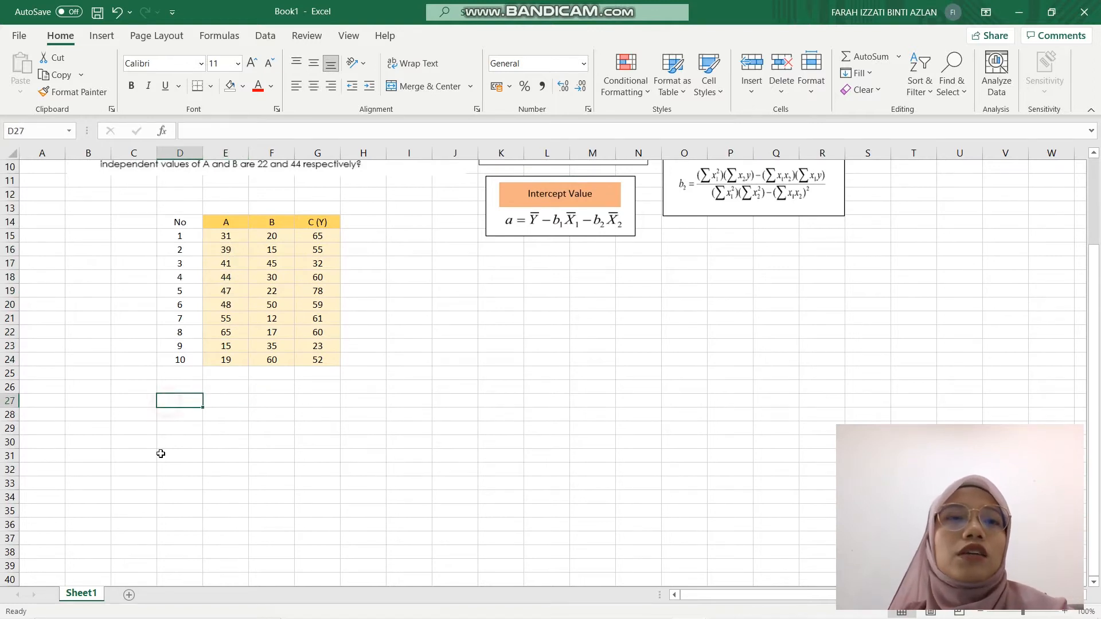
Step: Review the two prediction questions, the sum-of-products, slope and intercept formula pictures, and the data table
scroll(272, 390, up, 3)
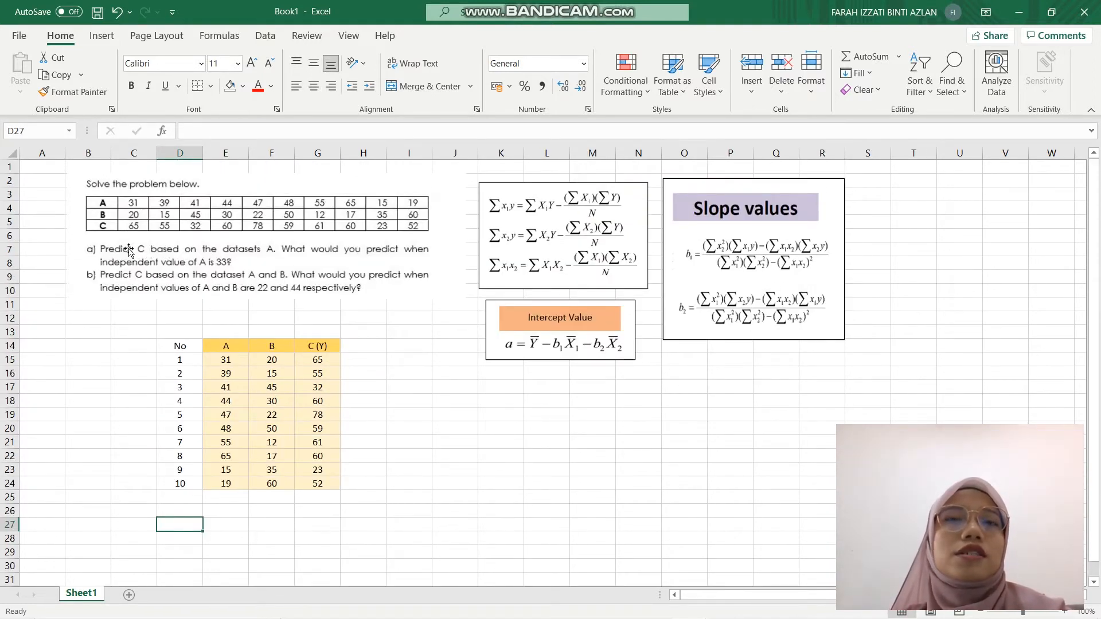
click(458, 493)
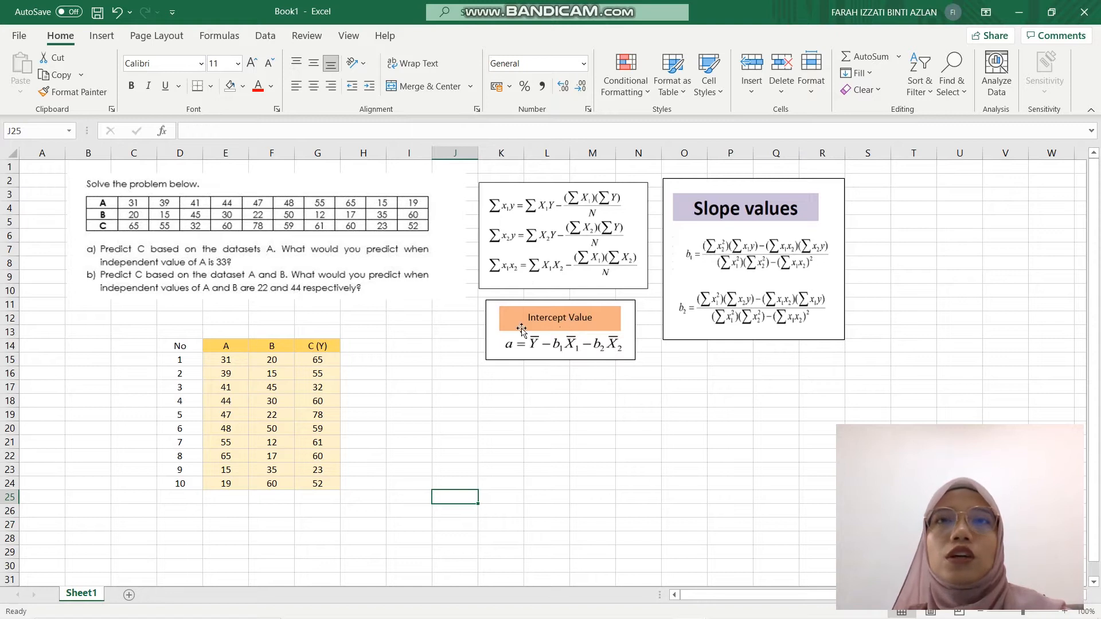
click(721, 232)
click(591, 315)
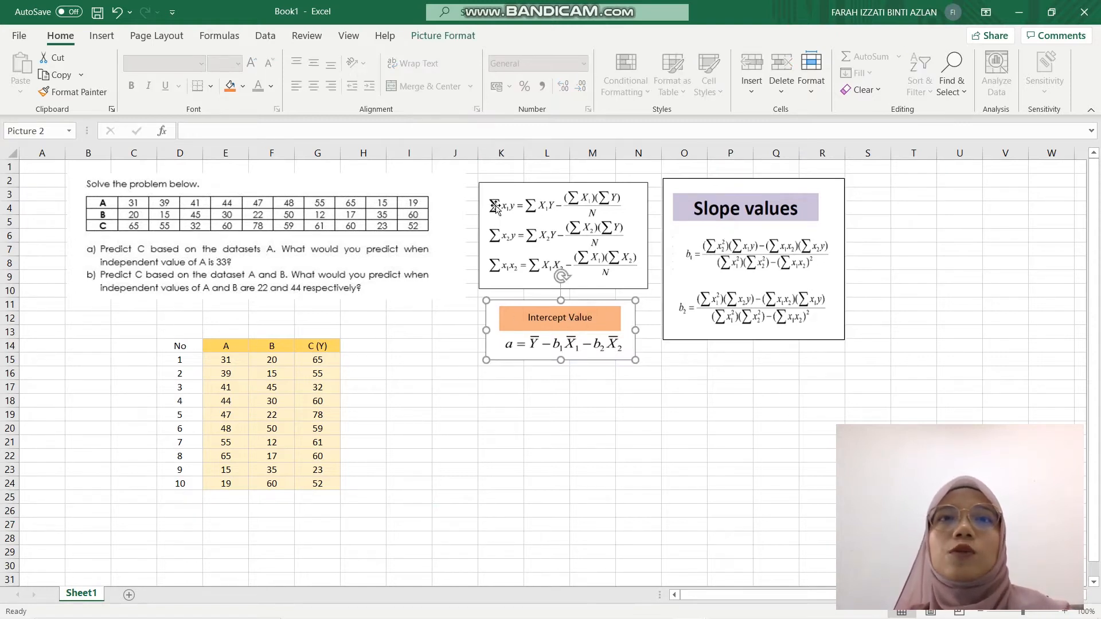
click(512, 199)
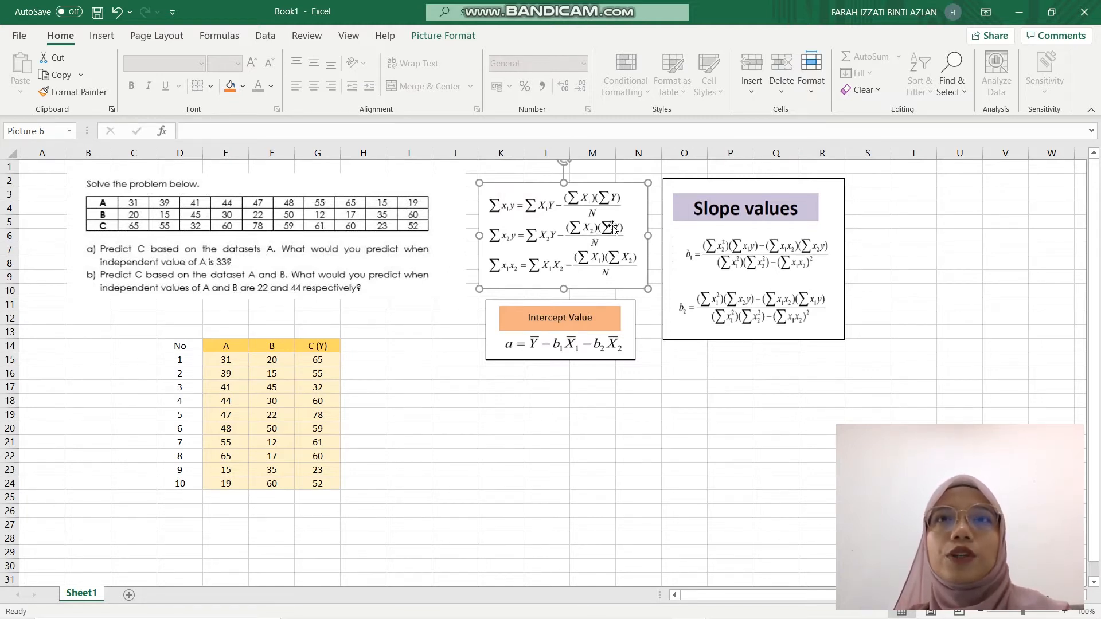
scroll(416, 461, down, 1)
scroll(417, 460, down, 2)
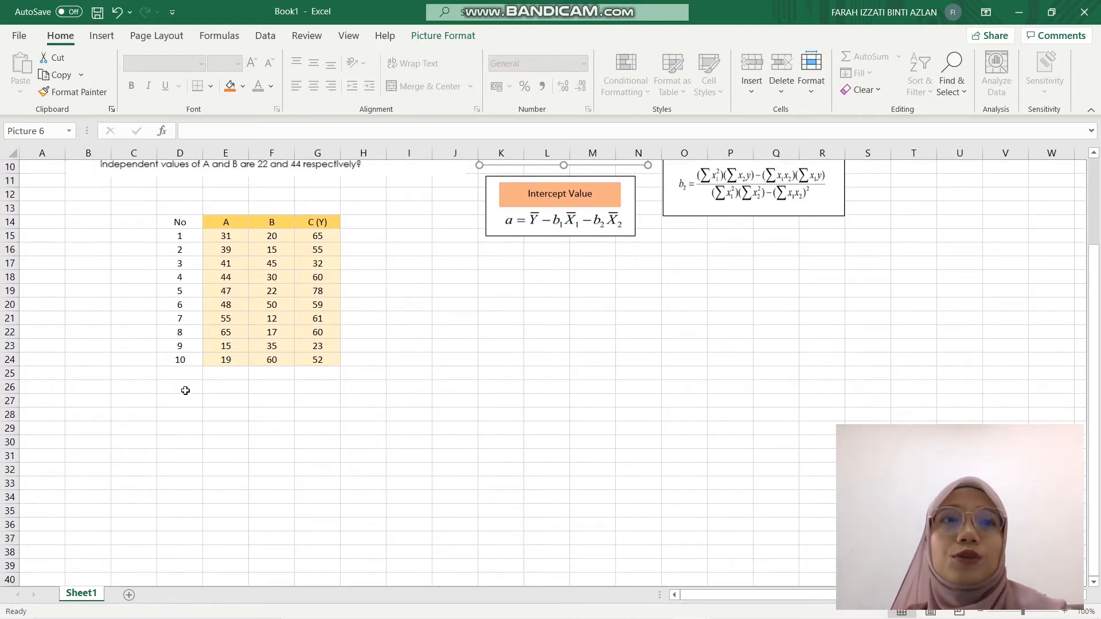
scroll(233, 422, down, 1)
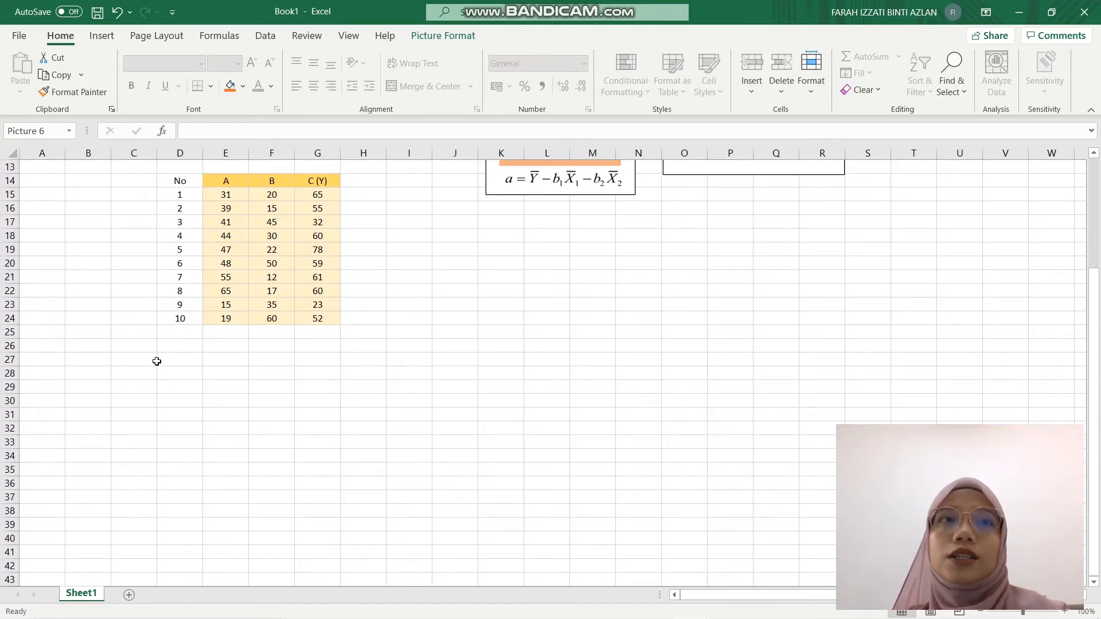
click(219, 189)
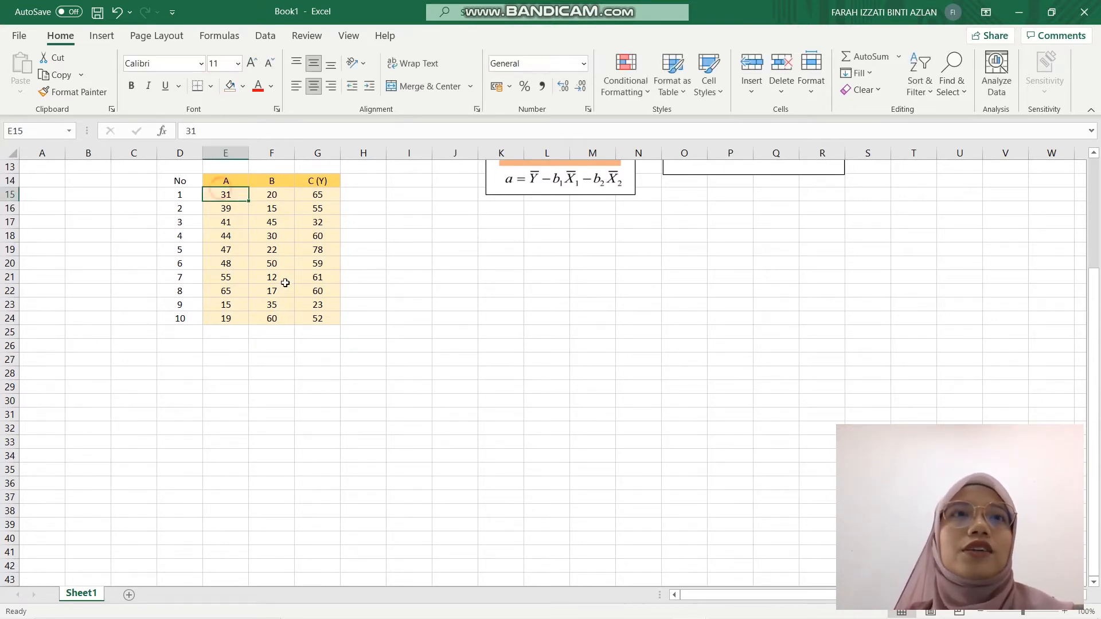
scroll(230, 247, up, 4)
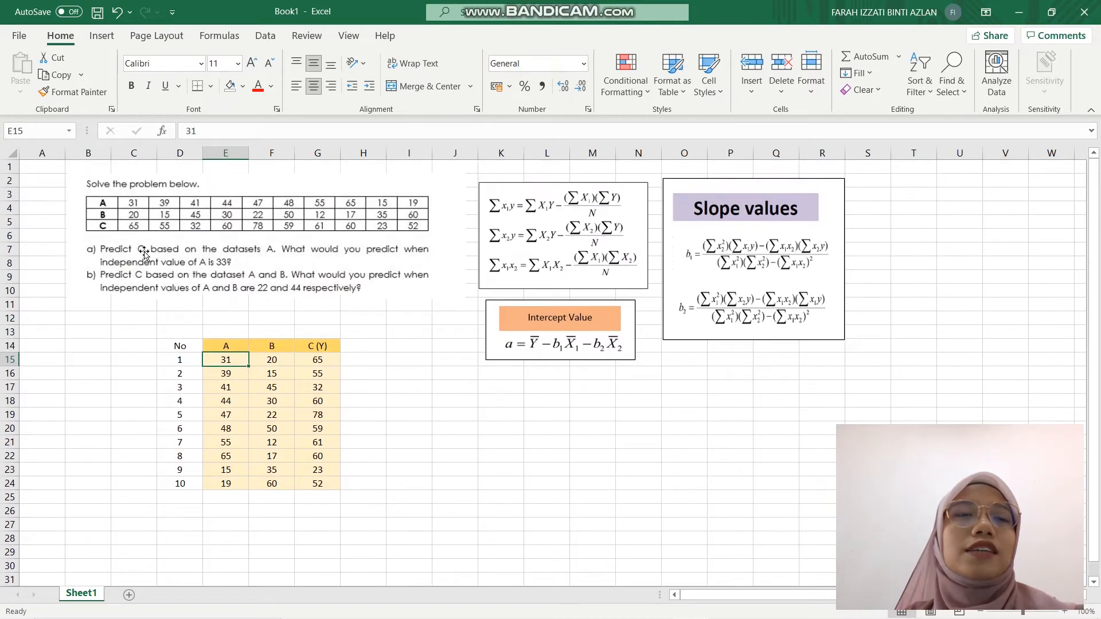
scroll(321, 340, down, 4)
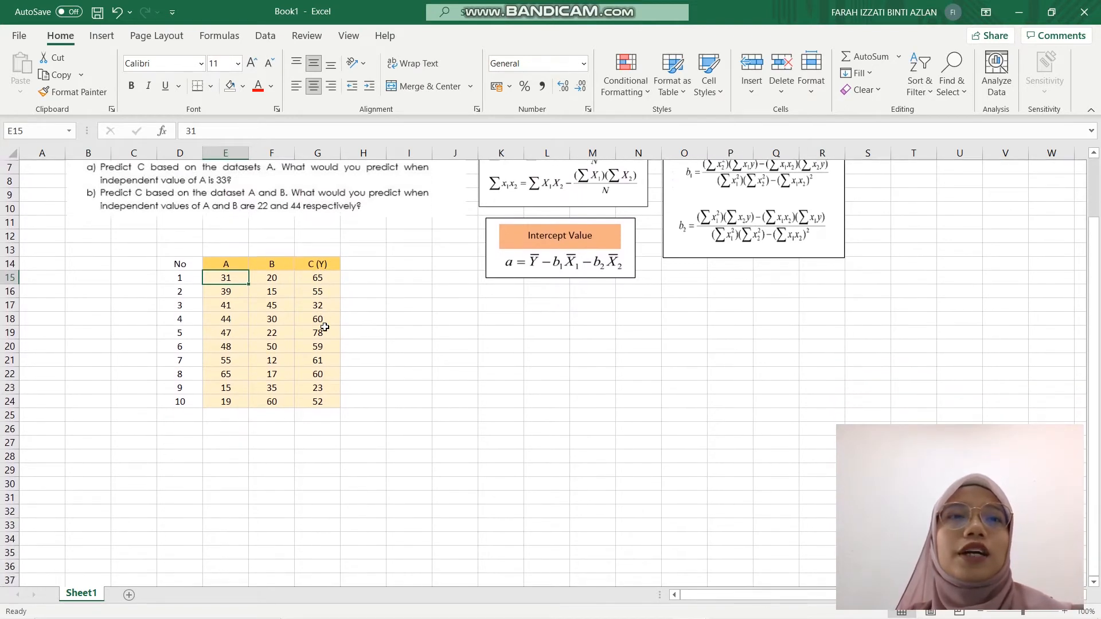
Step: Copy the C (Y) column with its header from G14:G24 to the range starting at D28
click(185, 362)
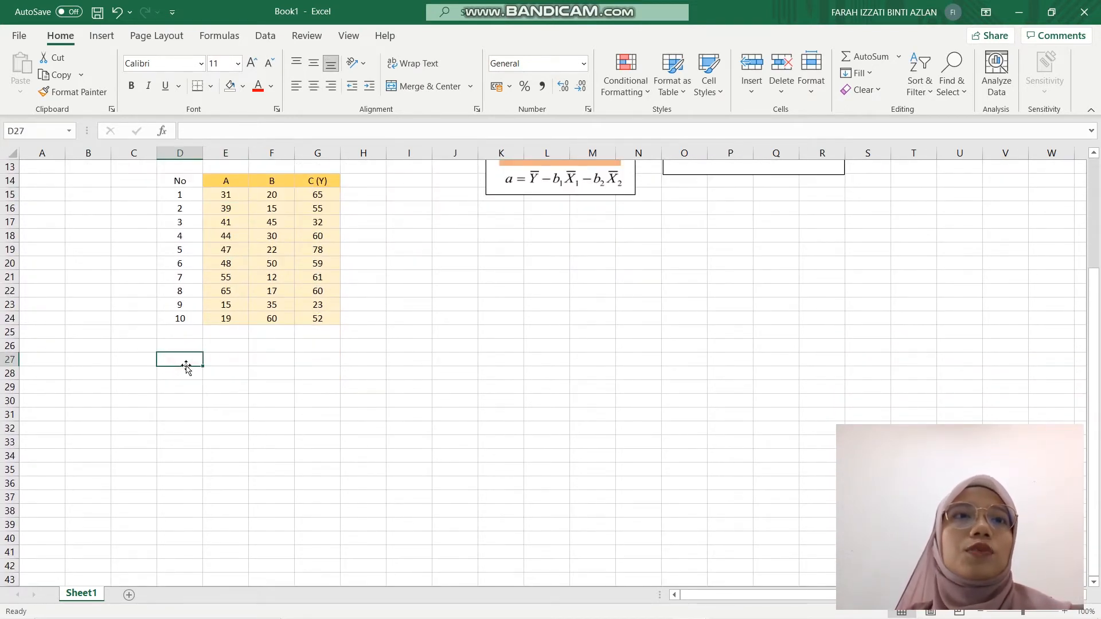
text(C()
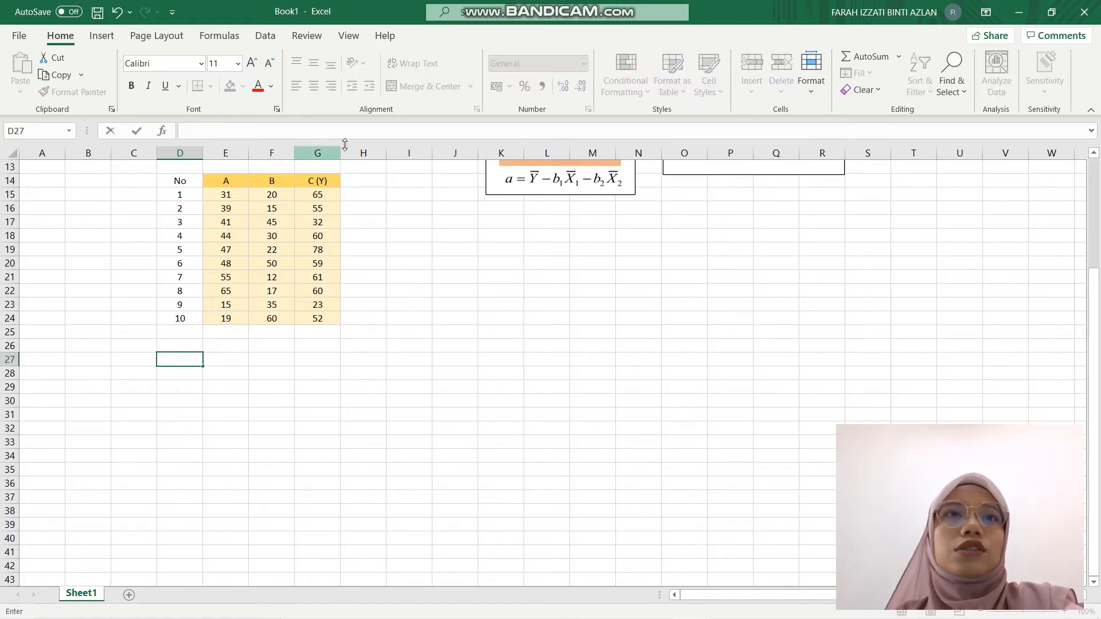
drag(326, 180, 312, 318)
key(ctrl+c)
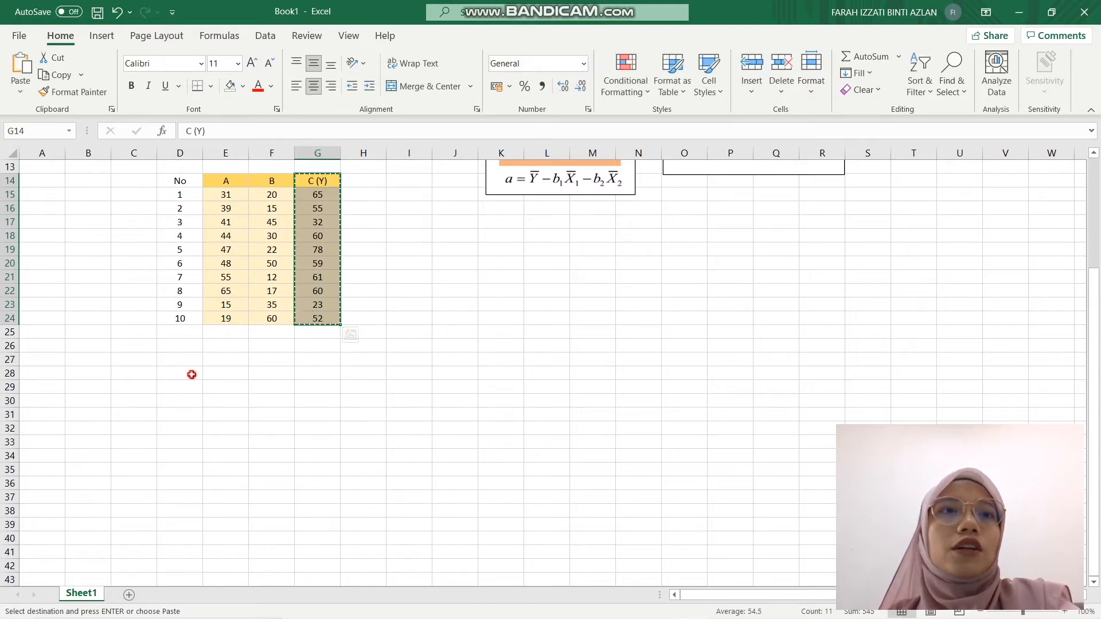
click(191, 374)
key(ctrl+v)
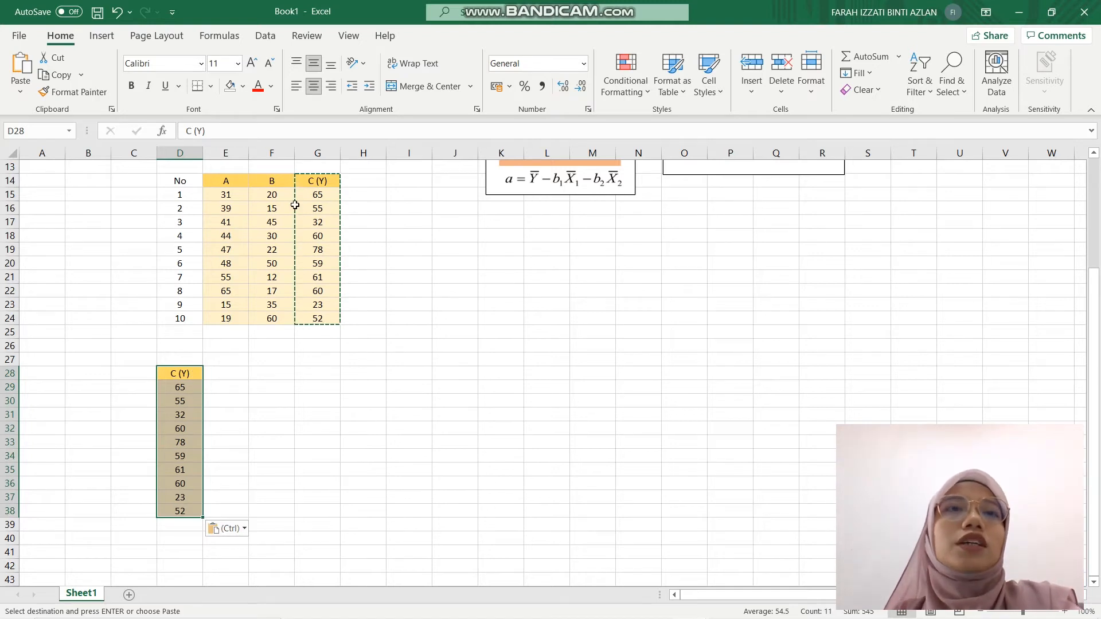
Step: Copy the A column with its header to H28 and the B column with its header to L28
drag(231, 180, 227, 318)
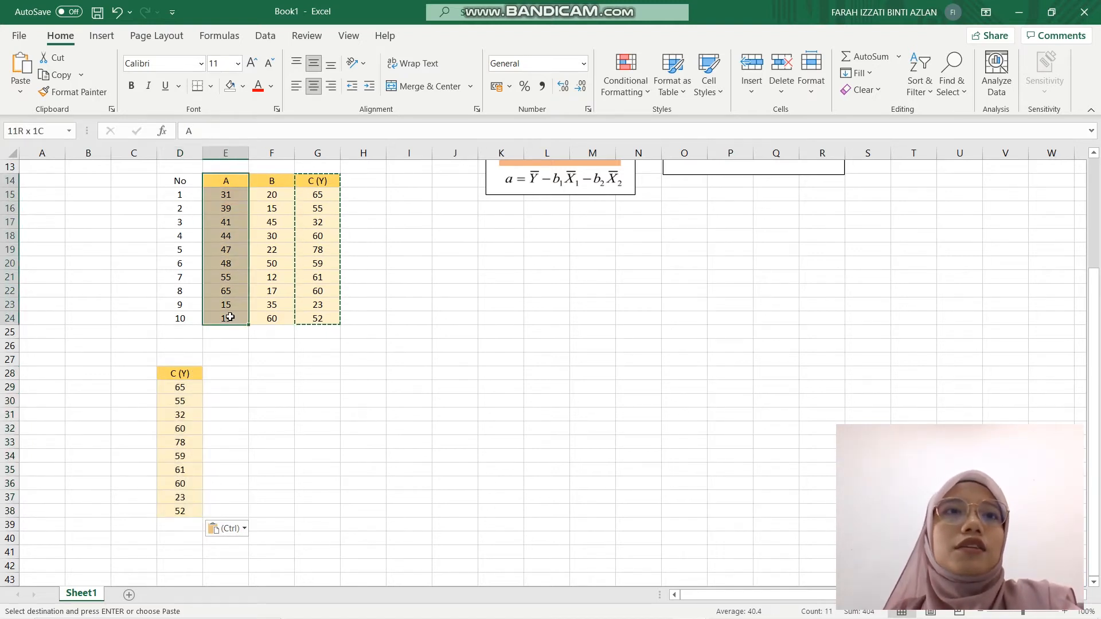
key(ctrl+c)
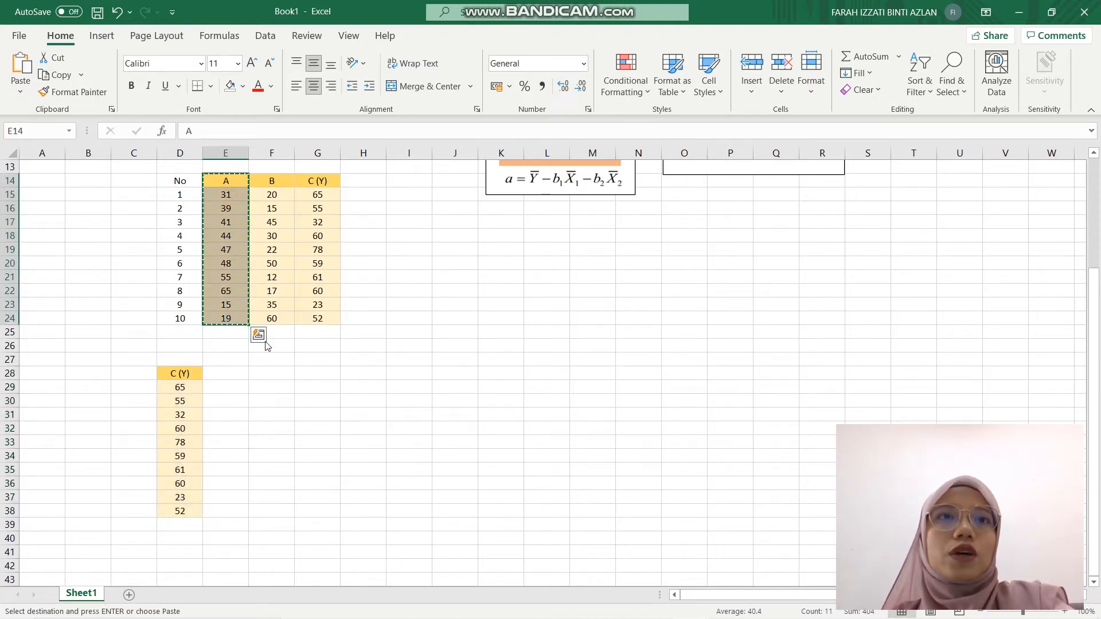
click(369, 373)
key(ctrl+v)
drag(272, 183, 279, 317)
key(ctrl+c)
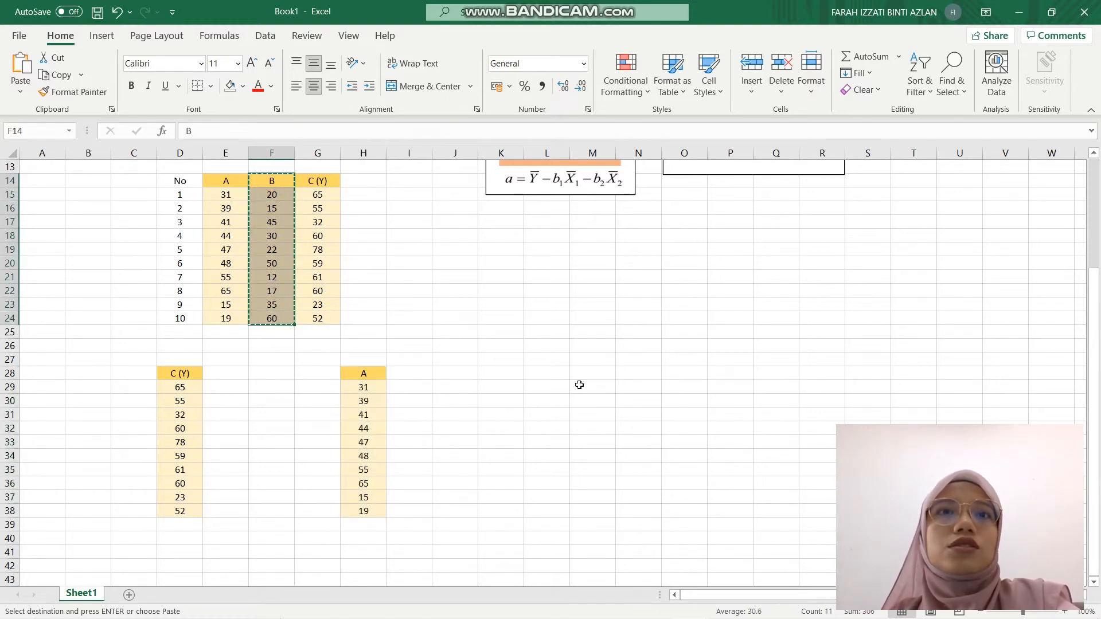
click(547, 374)
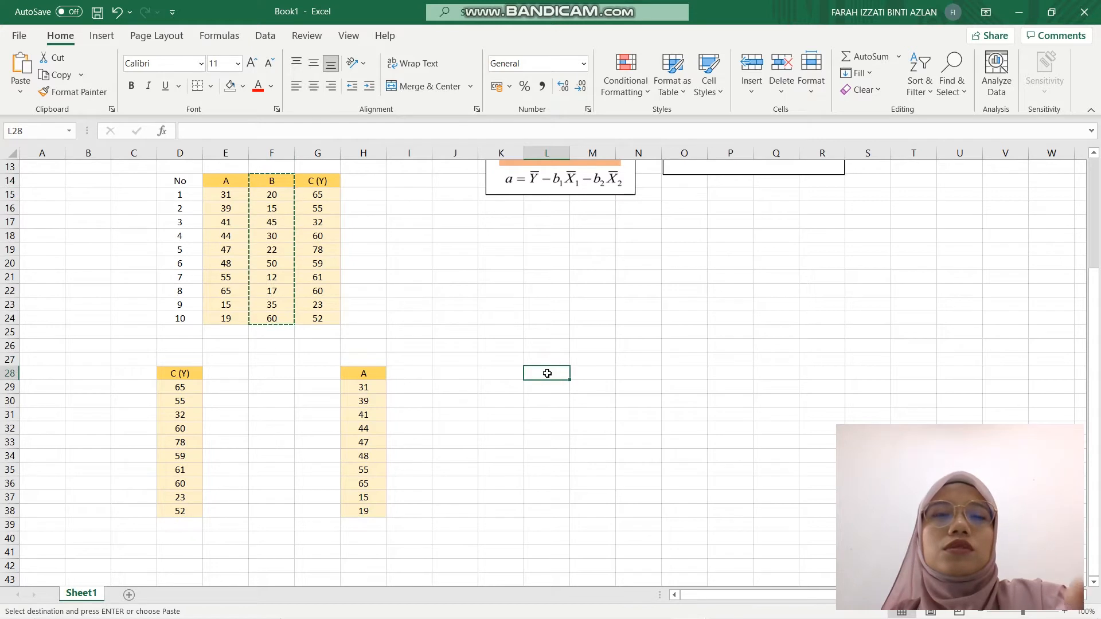
key(ctrl+v)
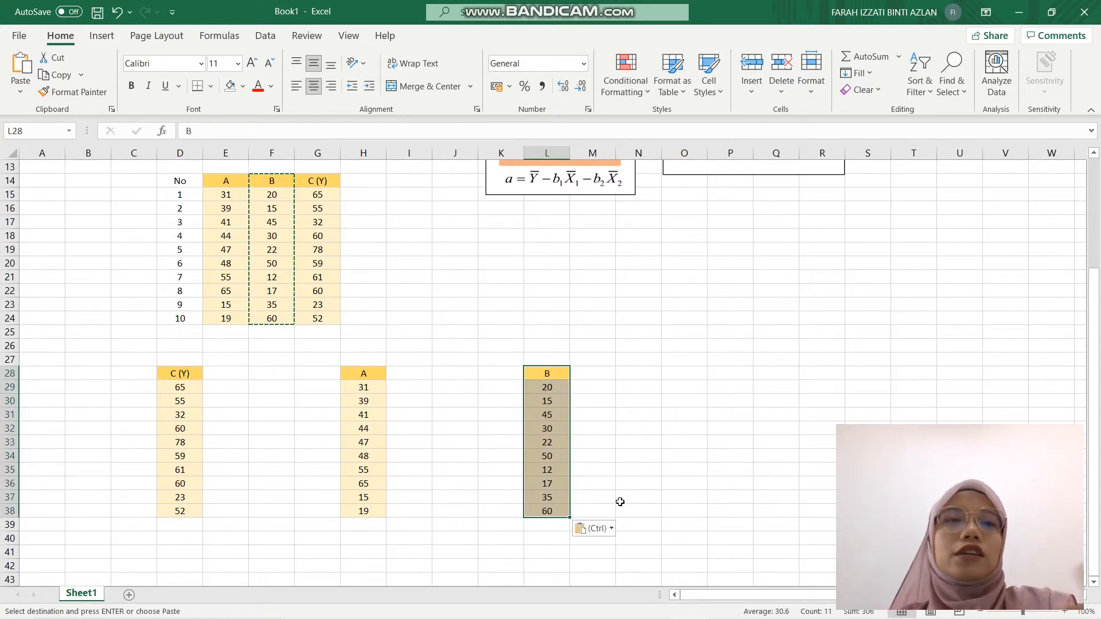
Step: Enter the row label "Sum" in C39, below the copied columns
scroll(101, 515, down, 1)
click(132, 488)
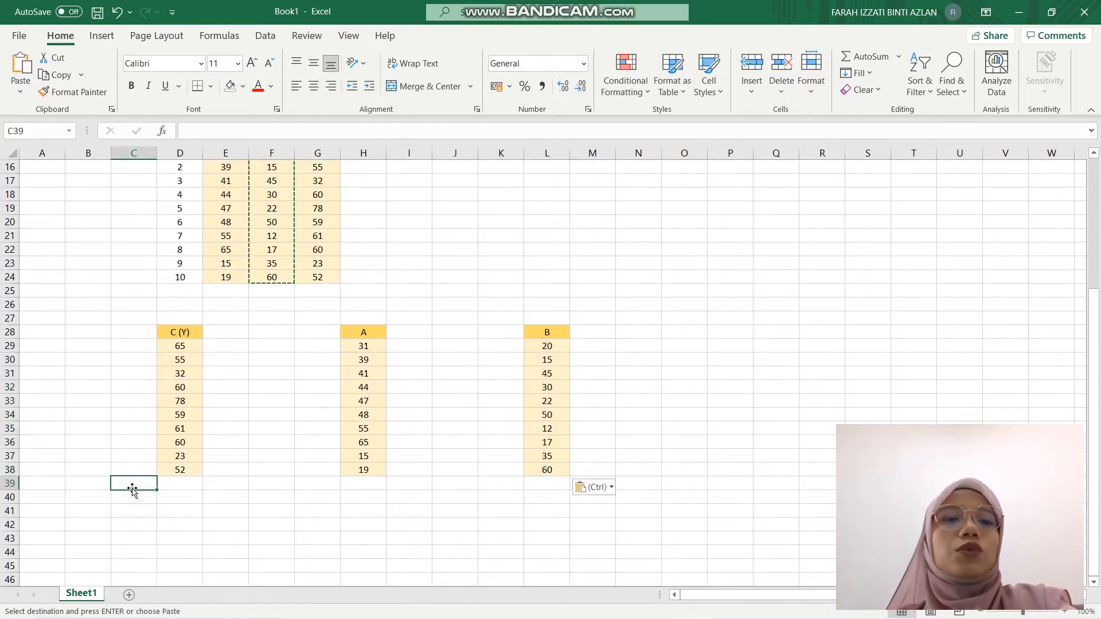
text(Sum)
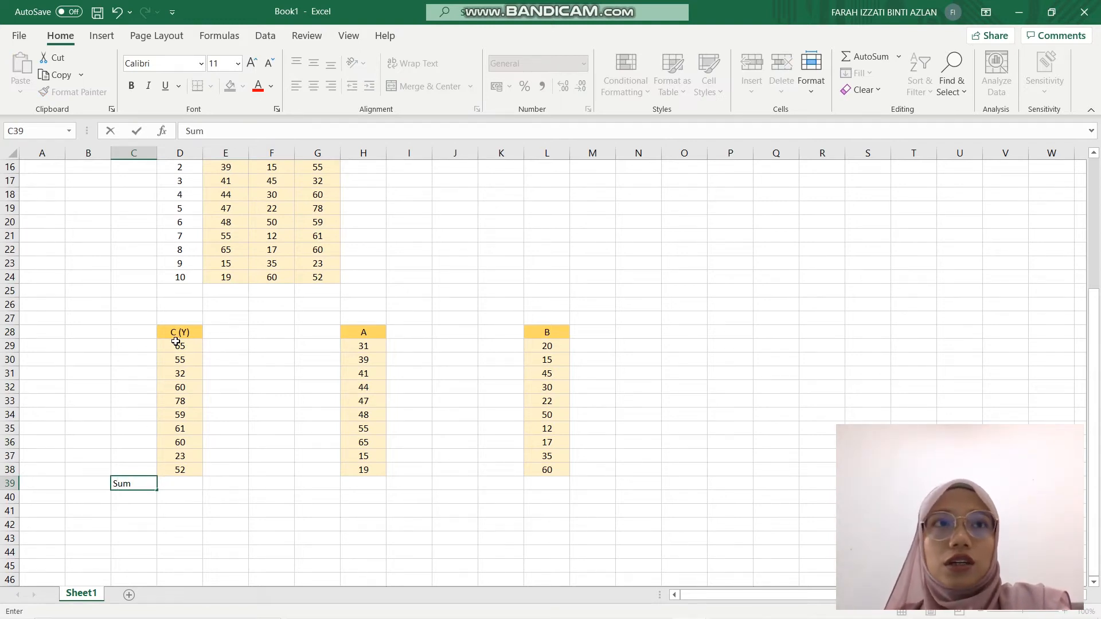
Step: Total the copied C (Y) values in D39 with a SUM of D29:D38 and centre the result
click(180, 481)
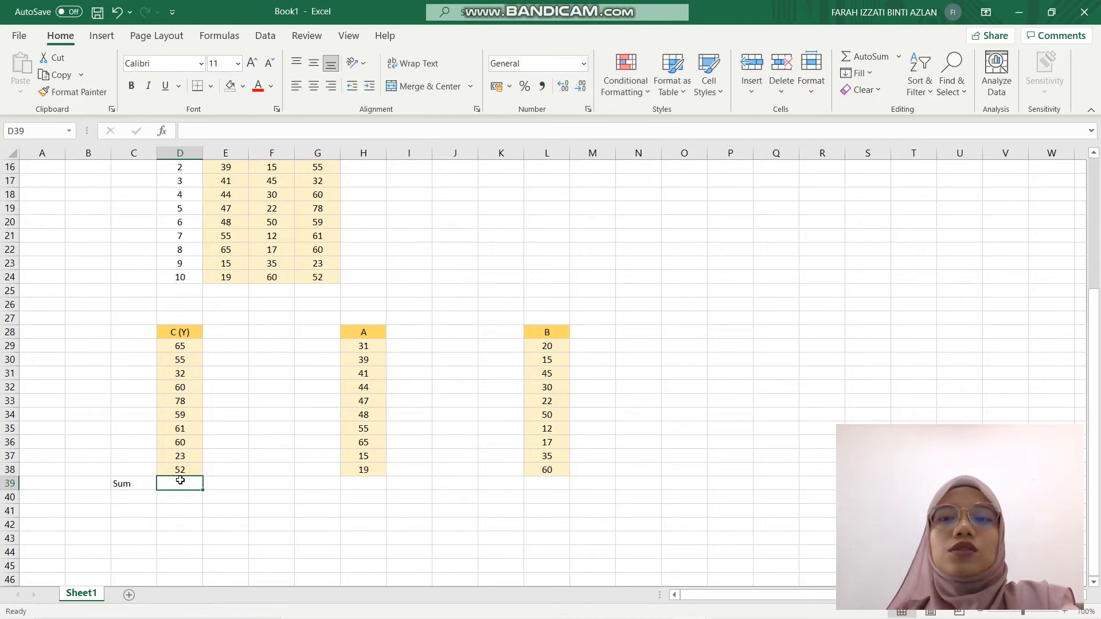
text(=)
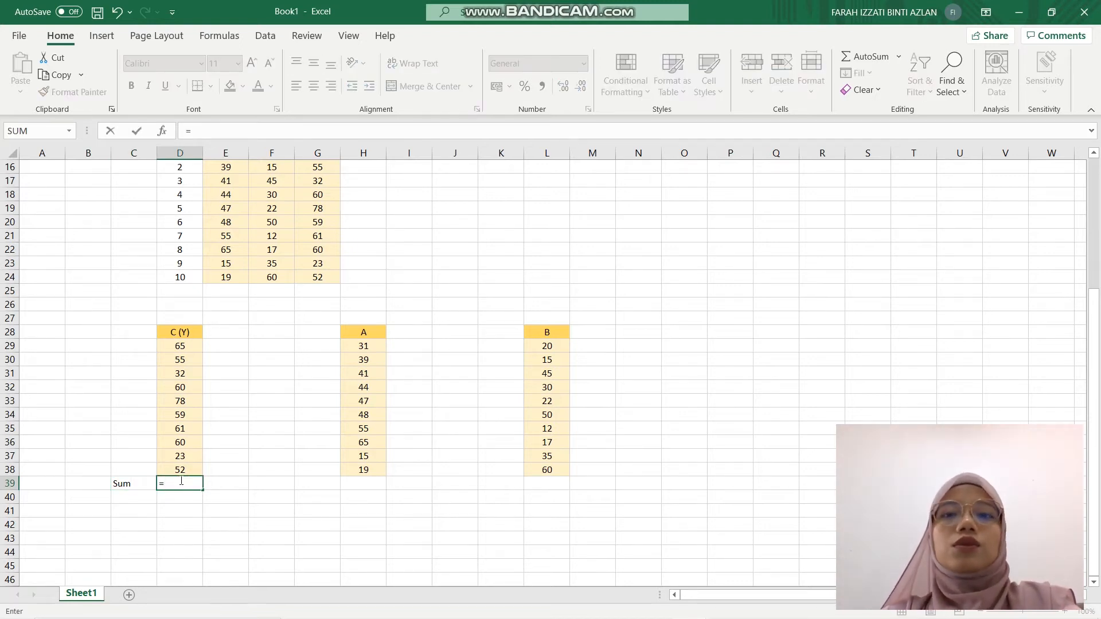
text(SUM)
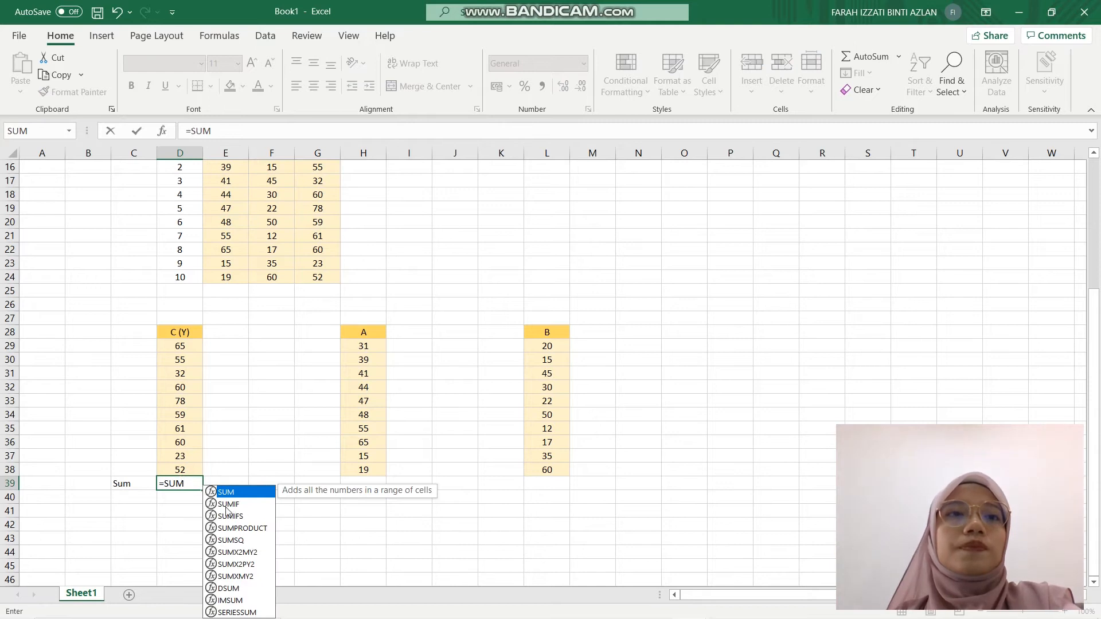
double_click(240, 493)
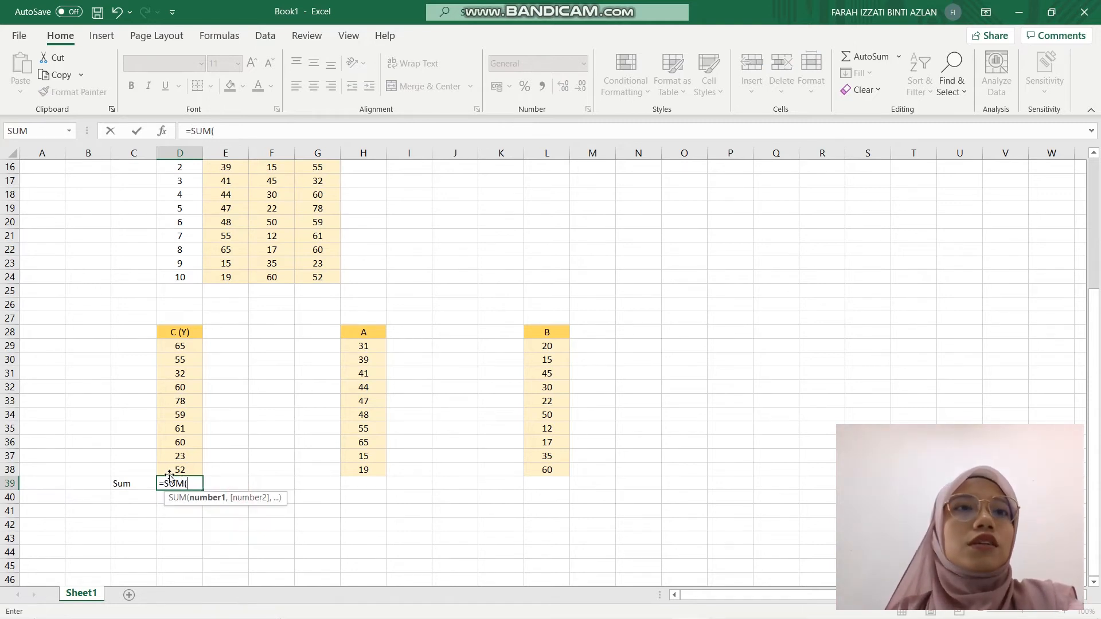
drag(180, 346, 182, 471)
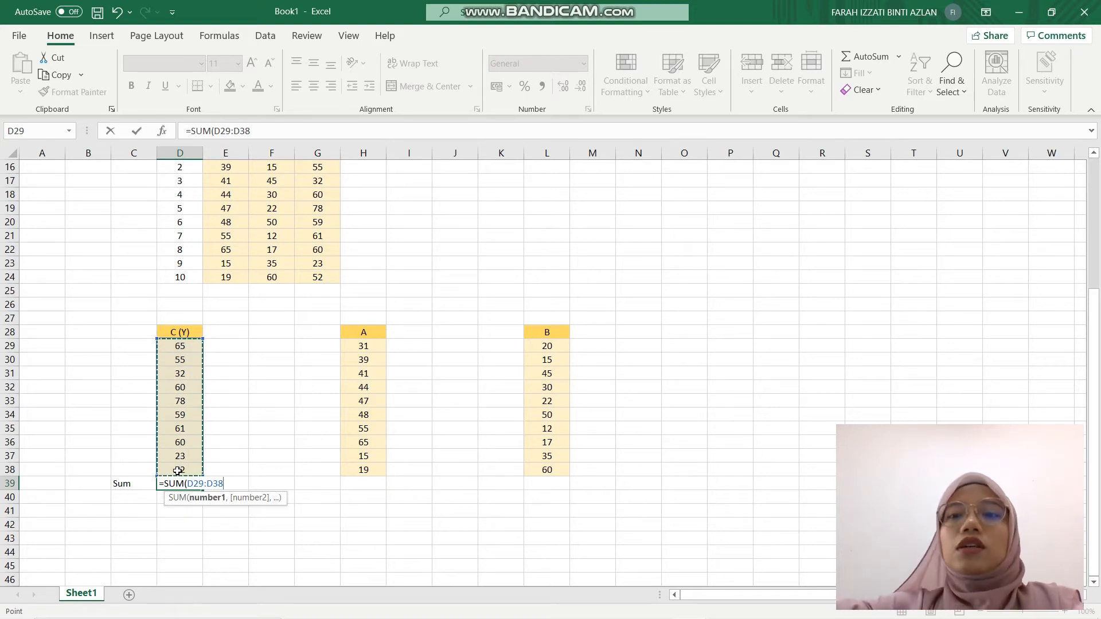
key(Return)
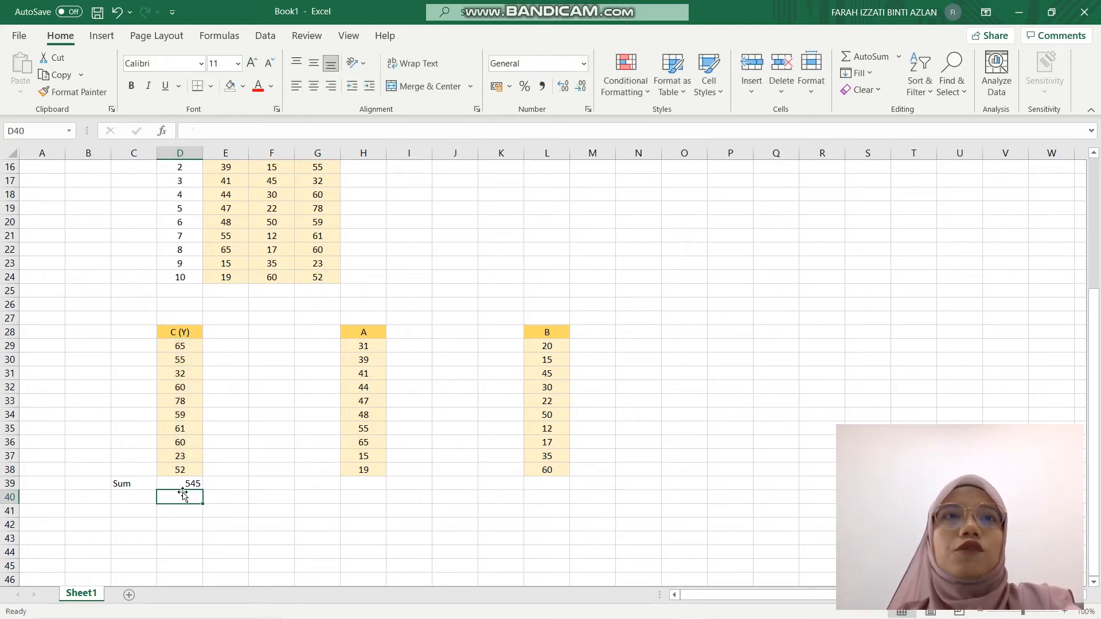
click(181, 485)
click(313, 86)
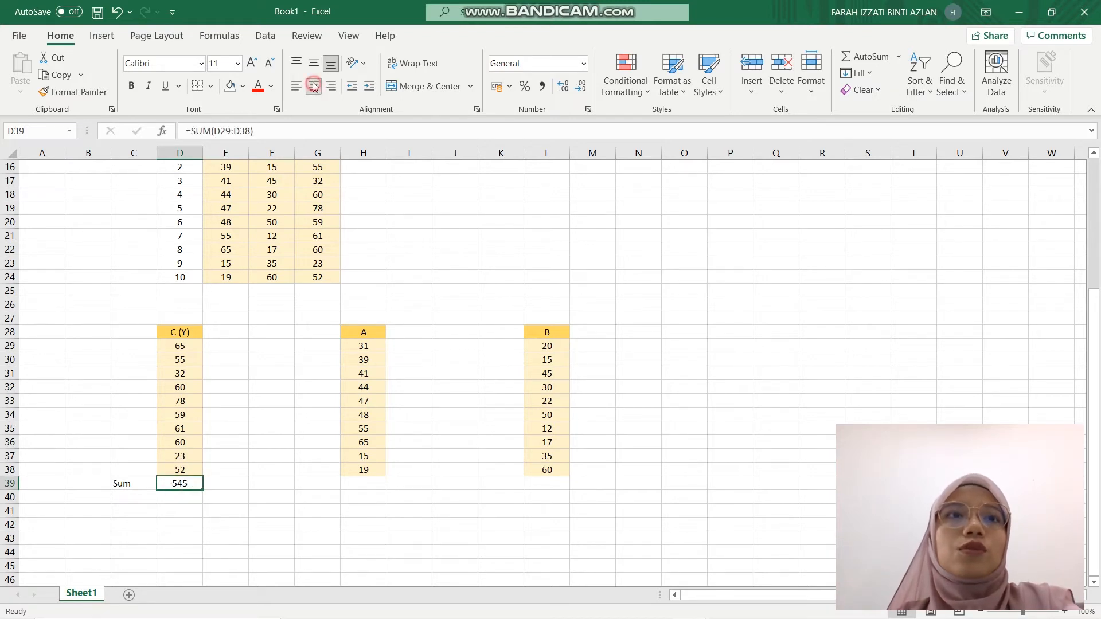
Step: Total the copied A values in H39 with a SUM of H29:H38 and centre the result
click(356, 487)
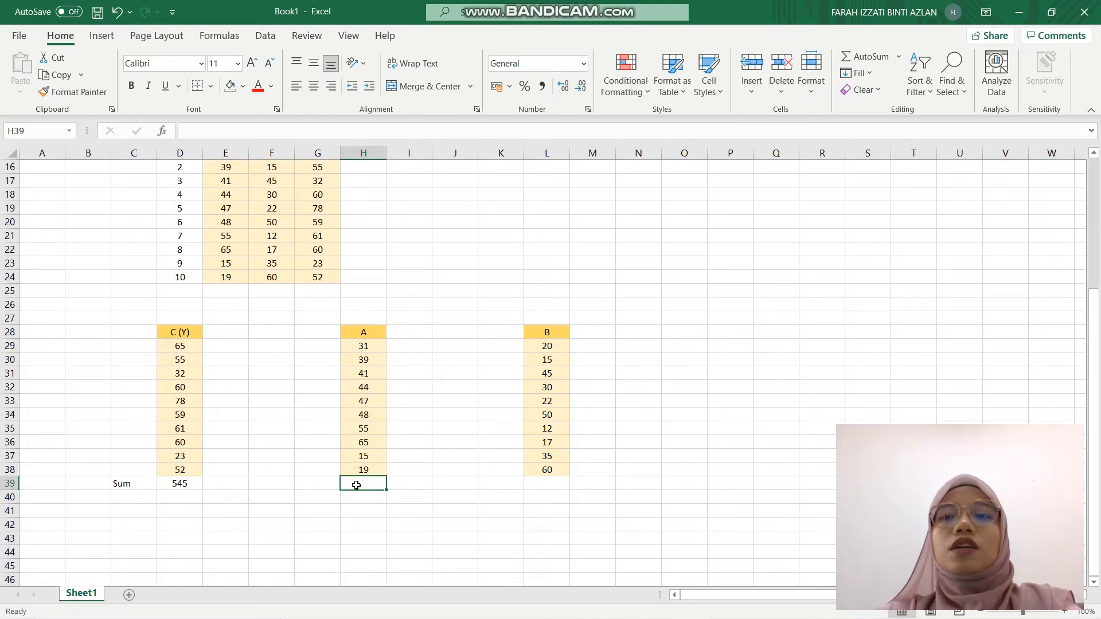
text(=SUM)
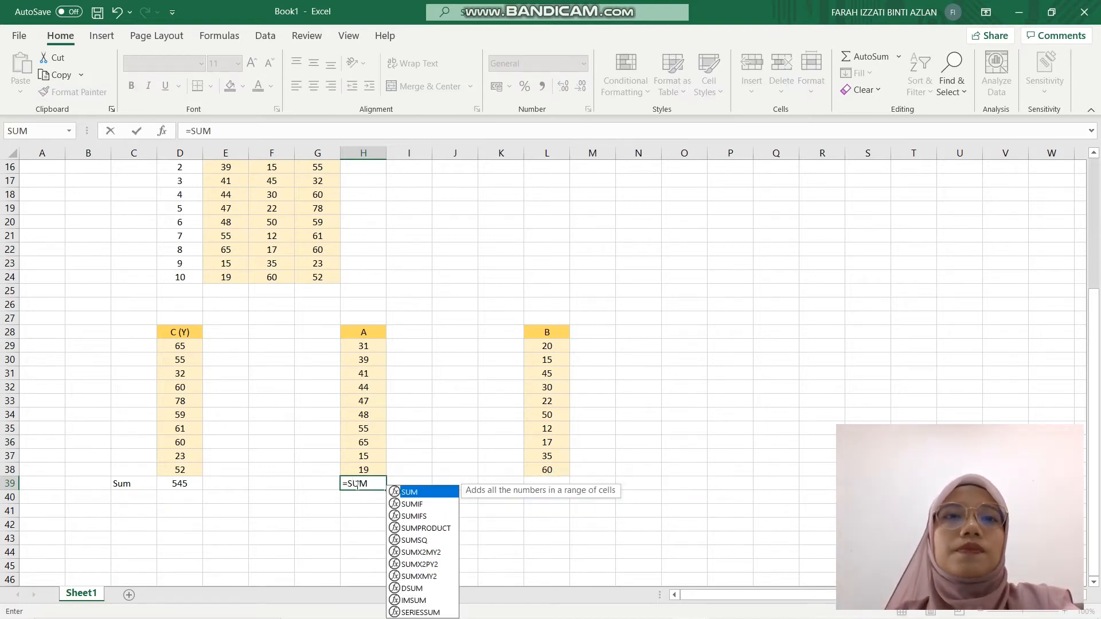
double_click(423, 492)
drag(370, 349, 366, 469)
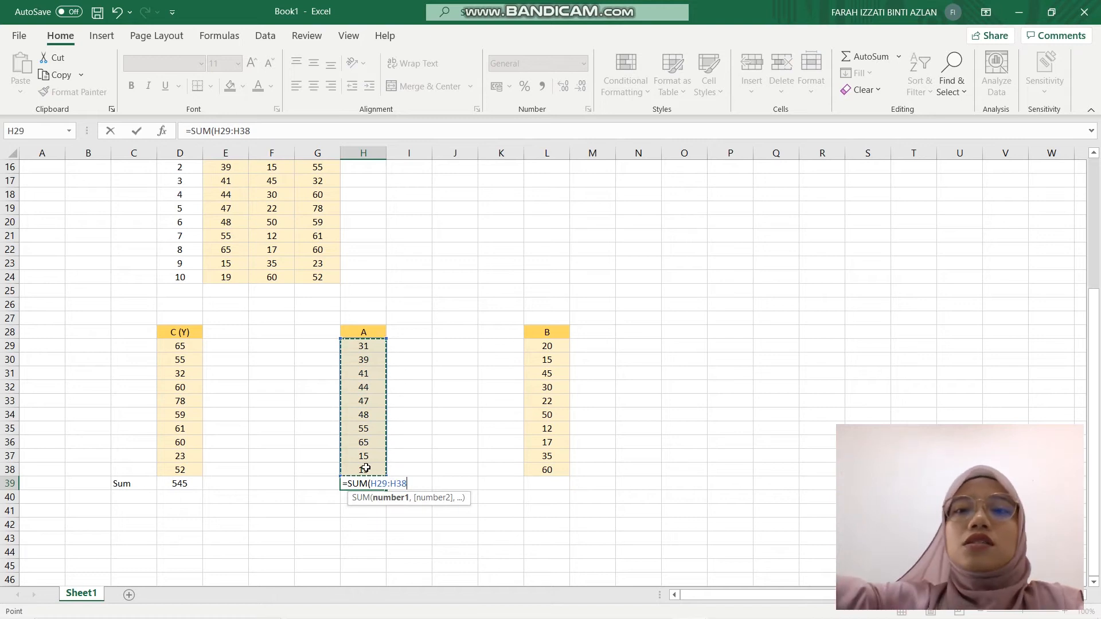
text())
key(Return)
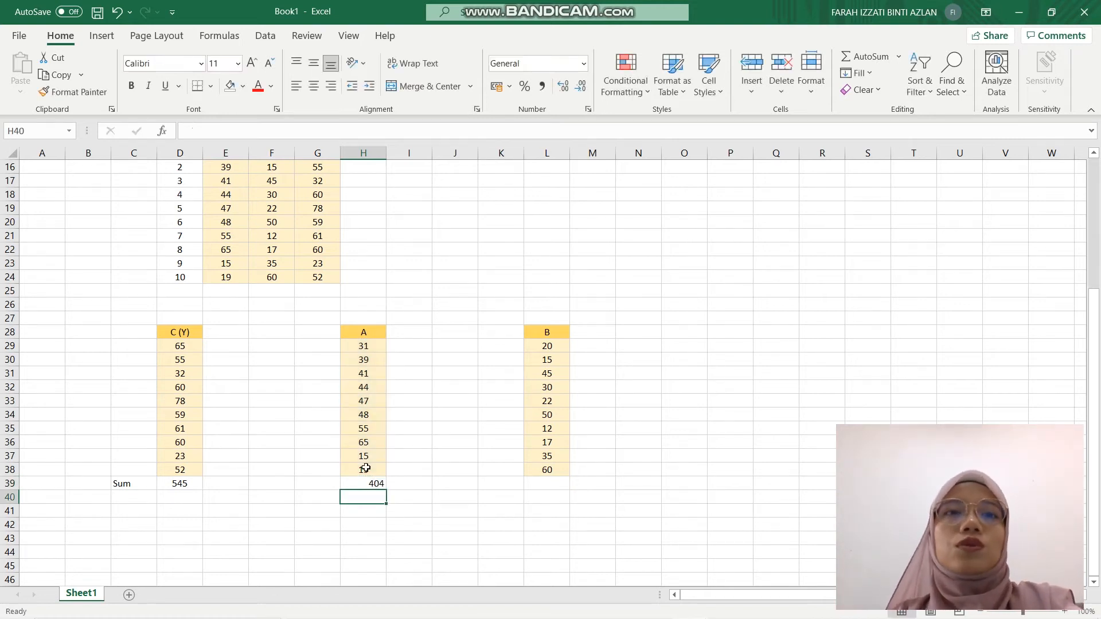
click(367, 482)
click(314, 86)
Step: Total the copied B values in L39 with a SUM of L29:L38 and centre the result
click(549, 485)
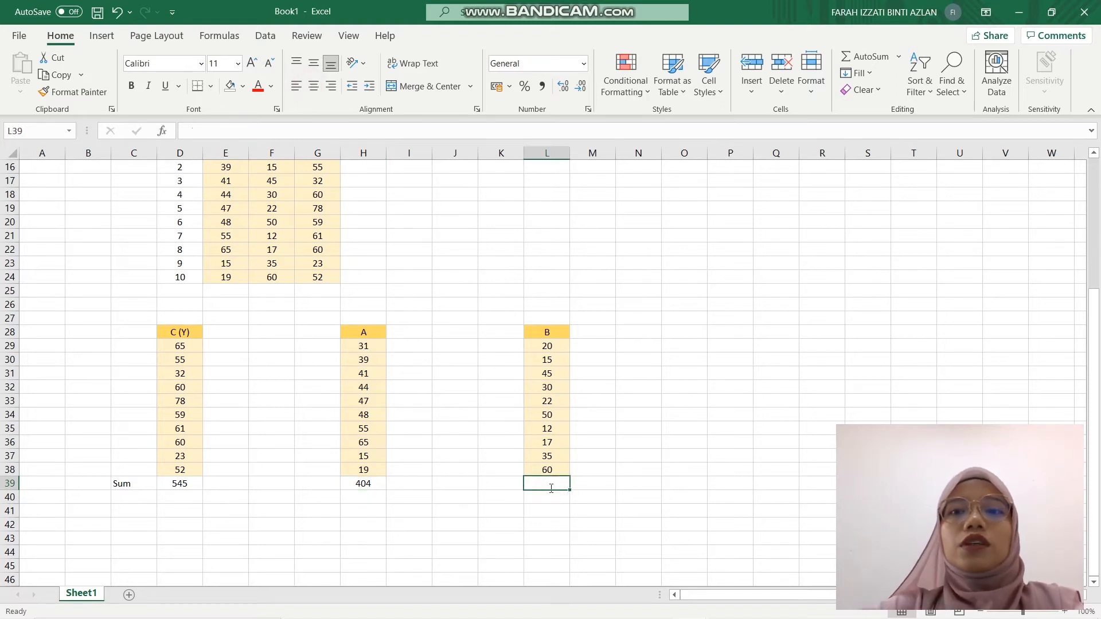
text(=SUM)
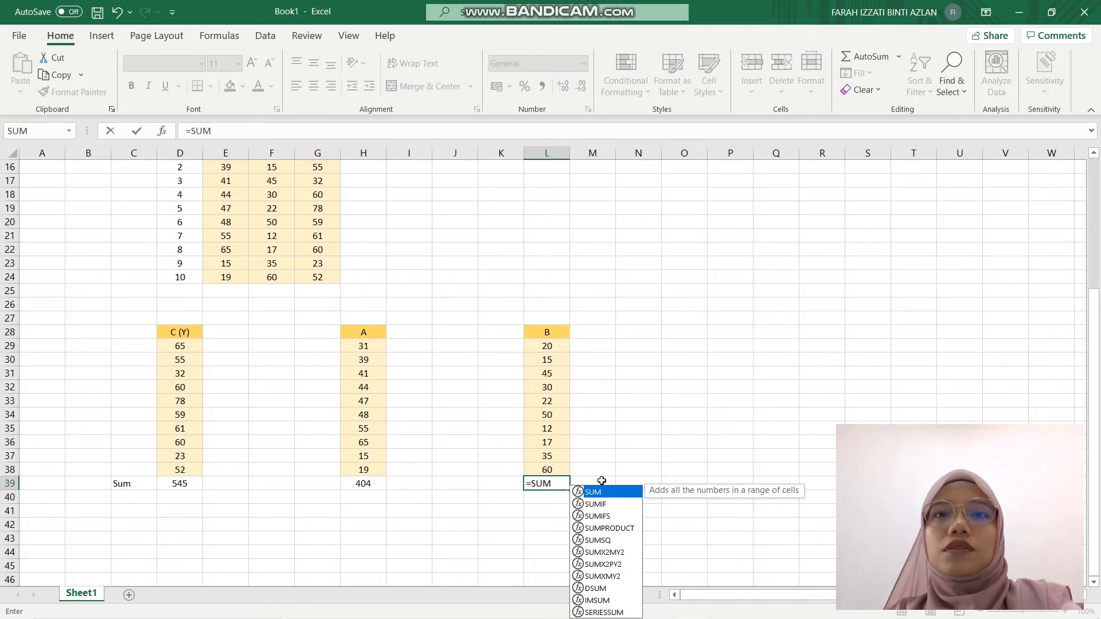
double_click(599, 494)
drag(549, 348, 554, 466)
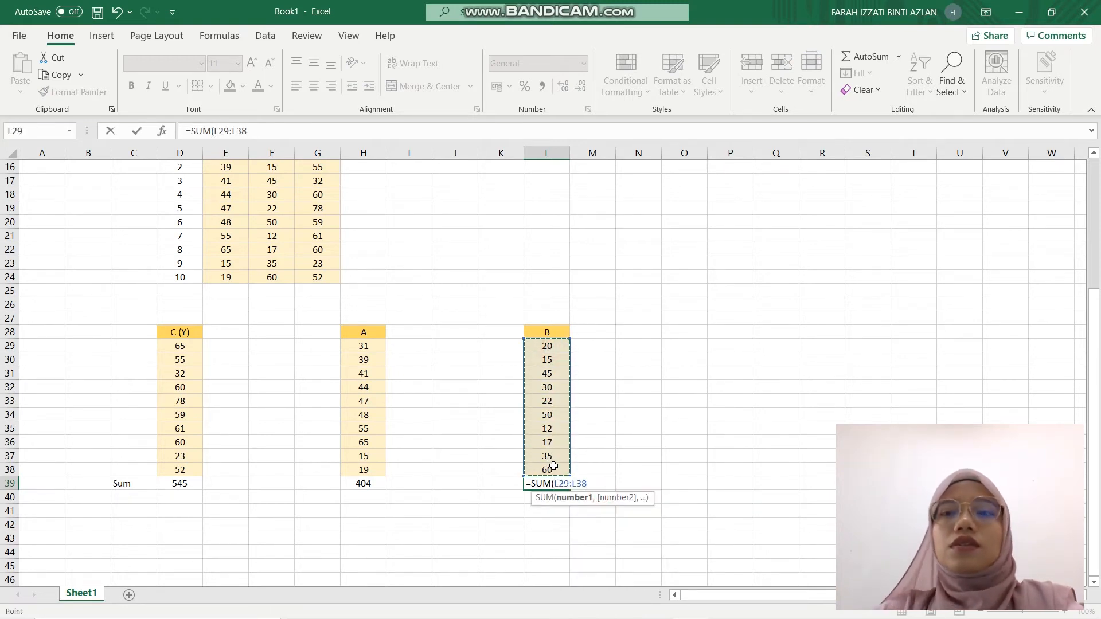
key(Return)
click(550, 484)
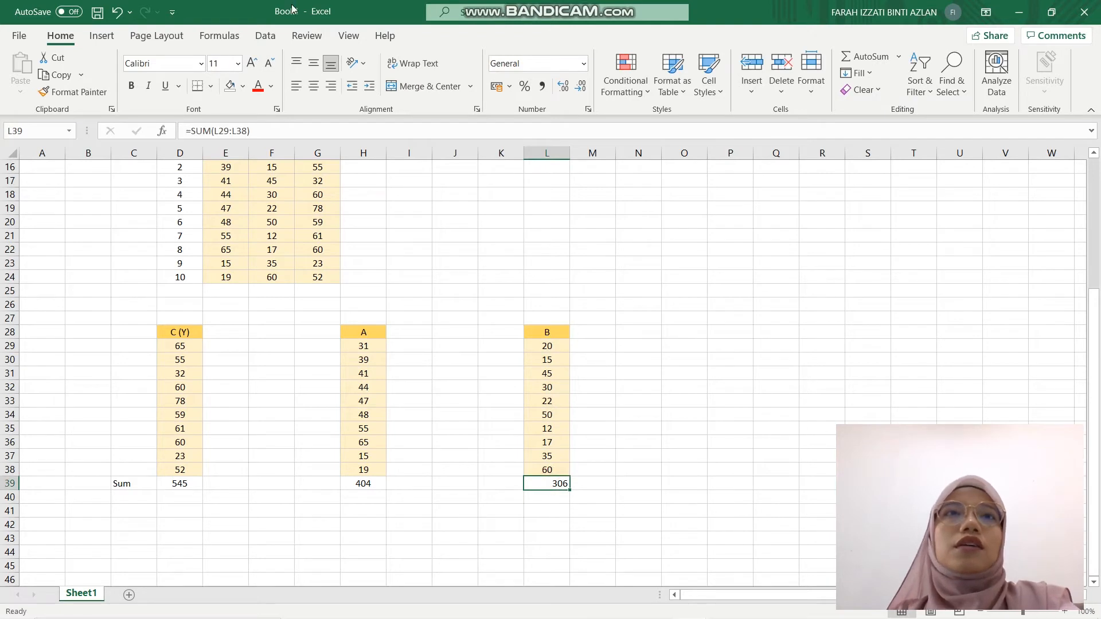
Step: Enter the row label "Average" in C40, below the Sum label
click(131, 503)
text(Av)
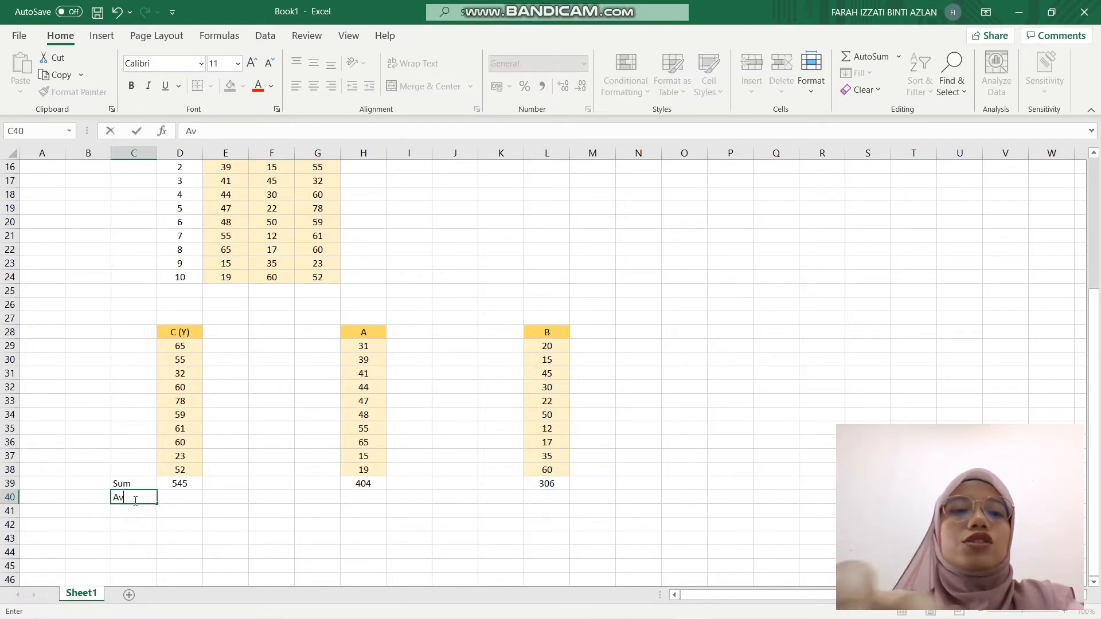
text(erage)
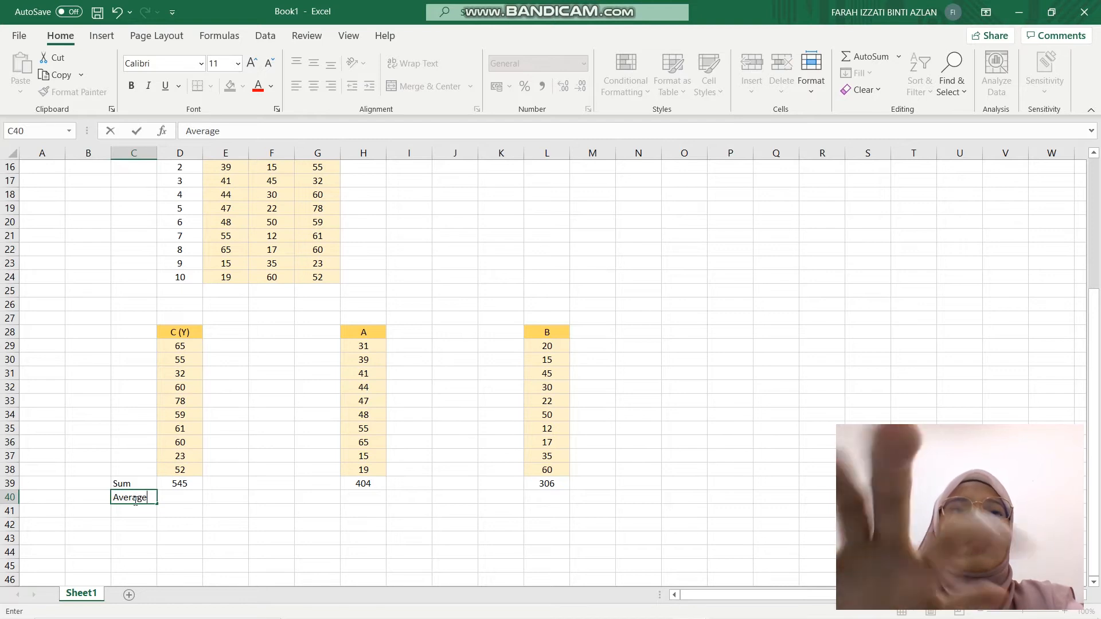
Step: Average the copied C (Y) values in D40 with an AVERAGE of D29:D38 and centre the result
click(170, 499)
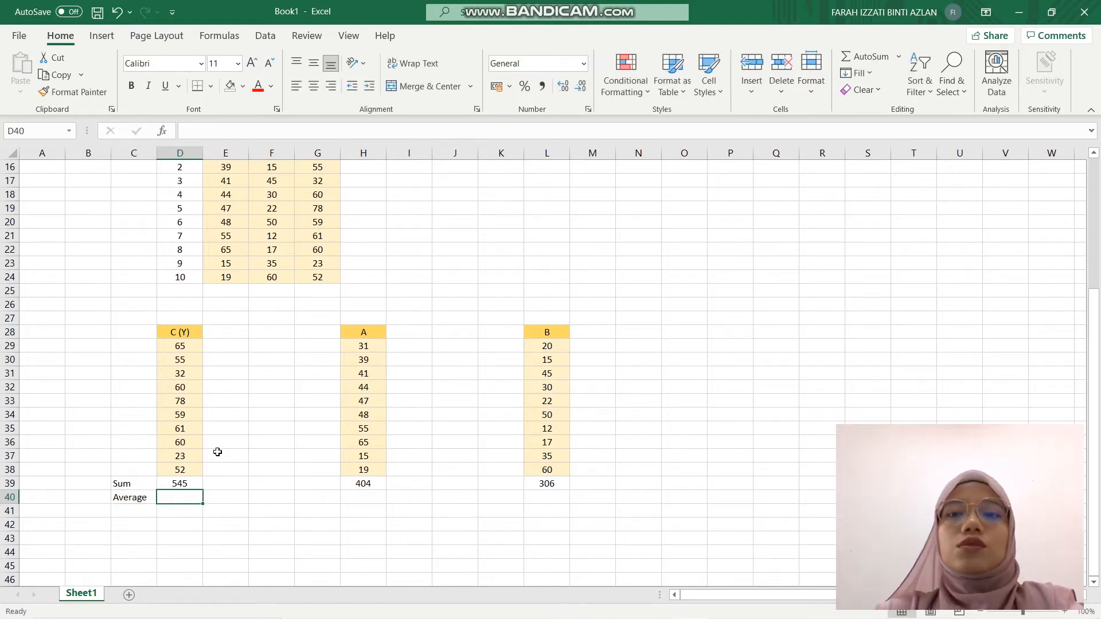
text(=AV)
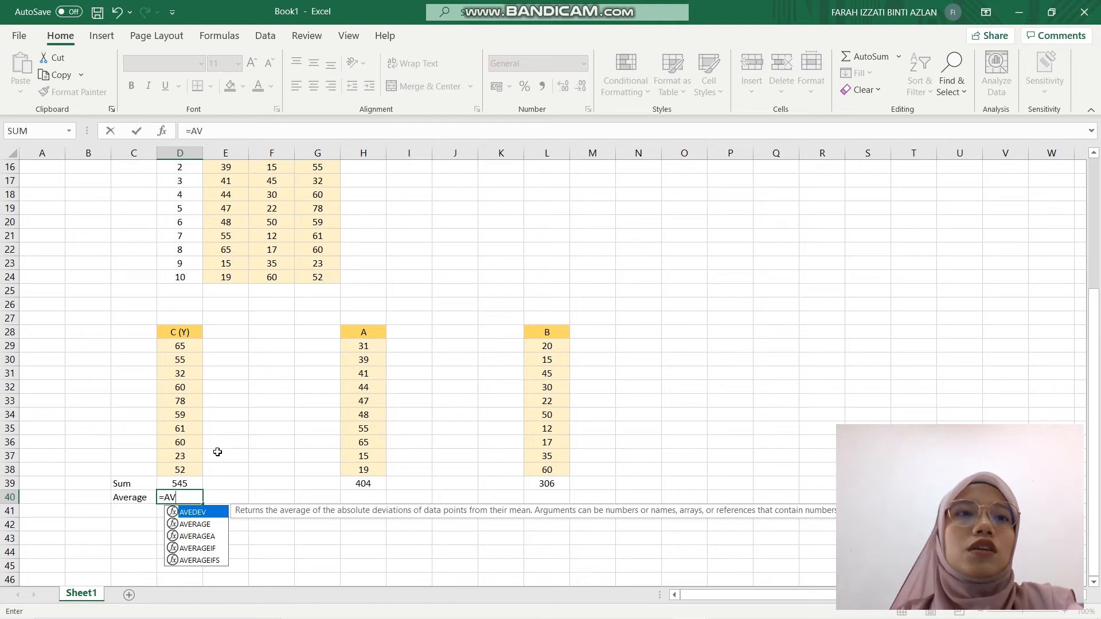
double_click(207, 526)
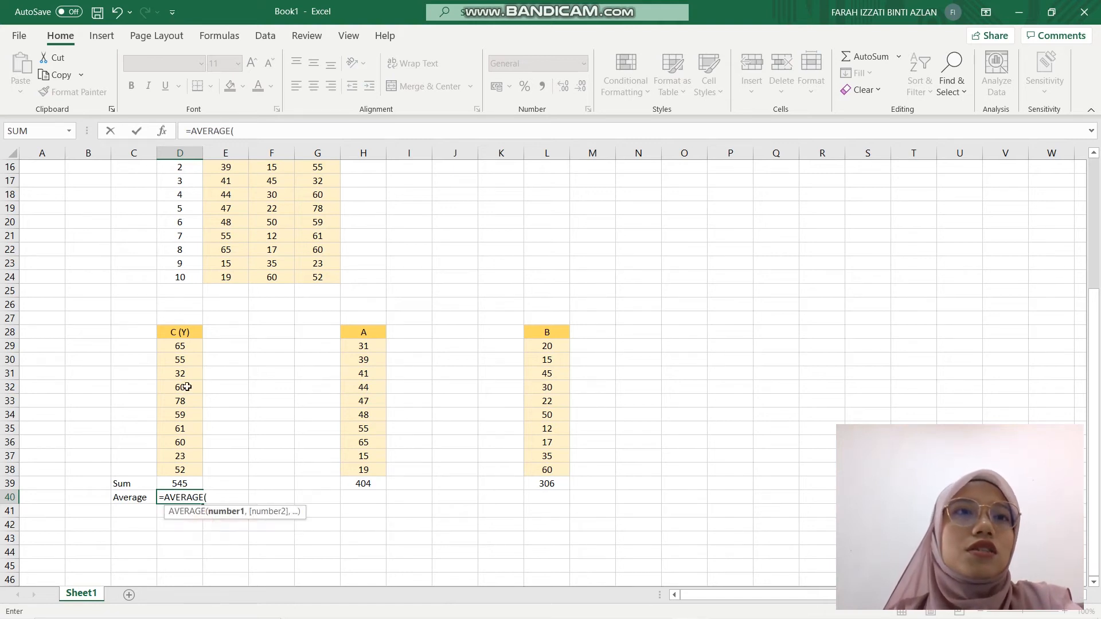
drag(181, 347, 181, 472)
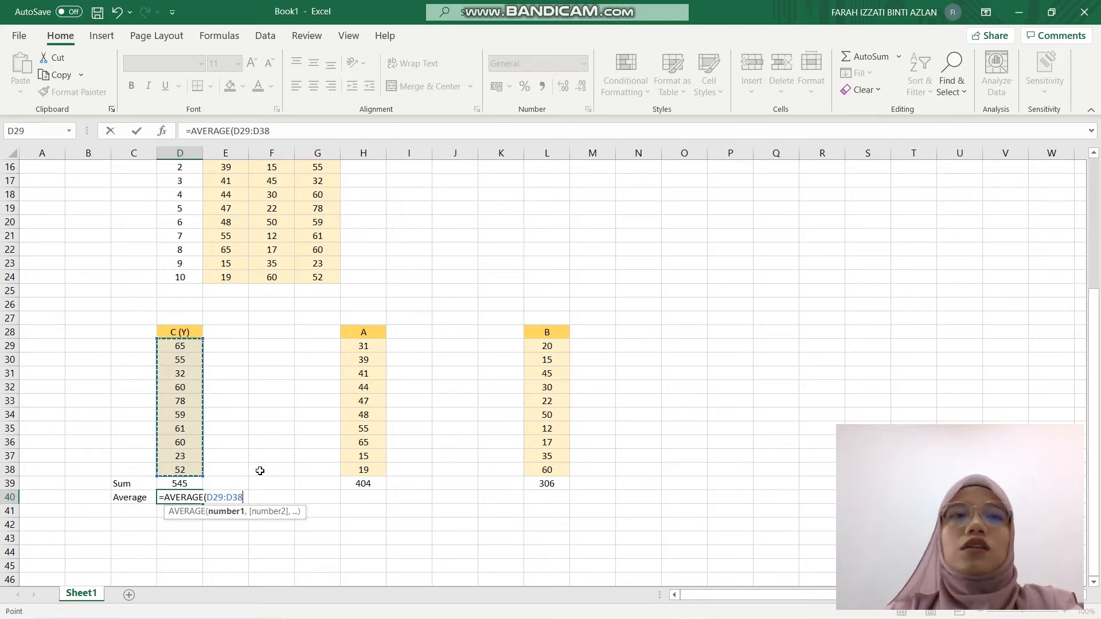
key(Return)
click(163, 496)
click(314, 86)
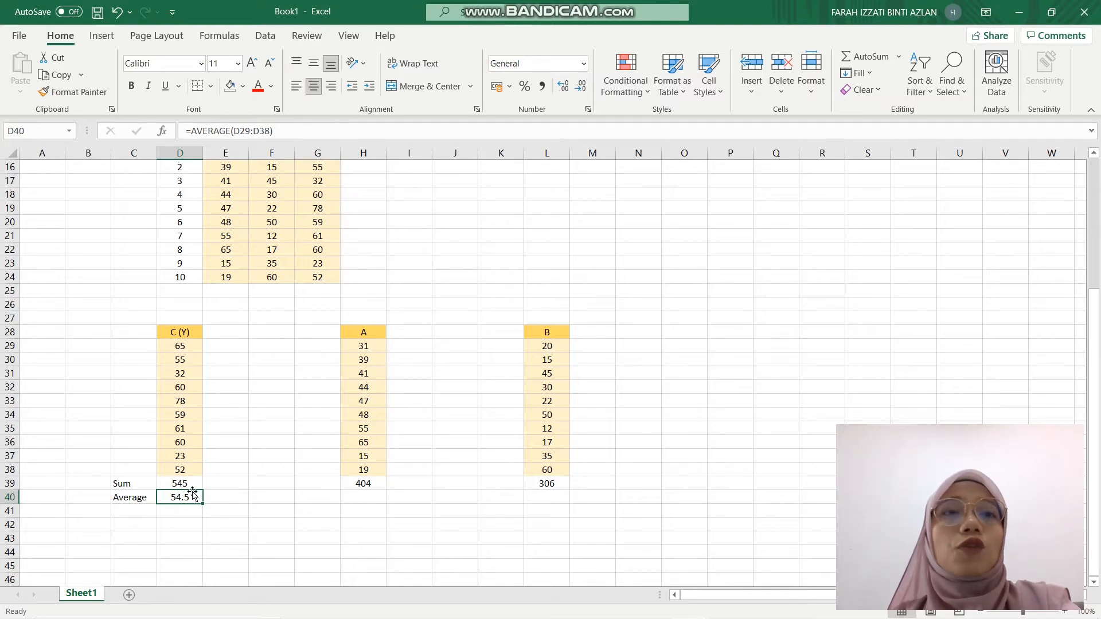
Step: Average the copied A values in H40 with an AVERAGE of H29:H38
click(361, 498)
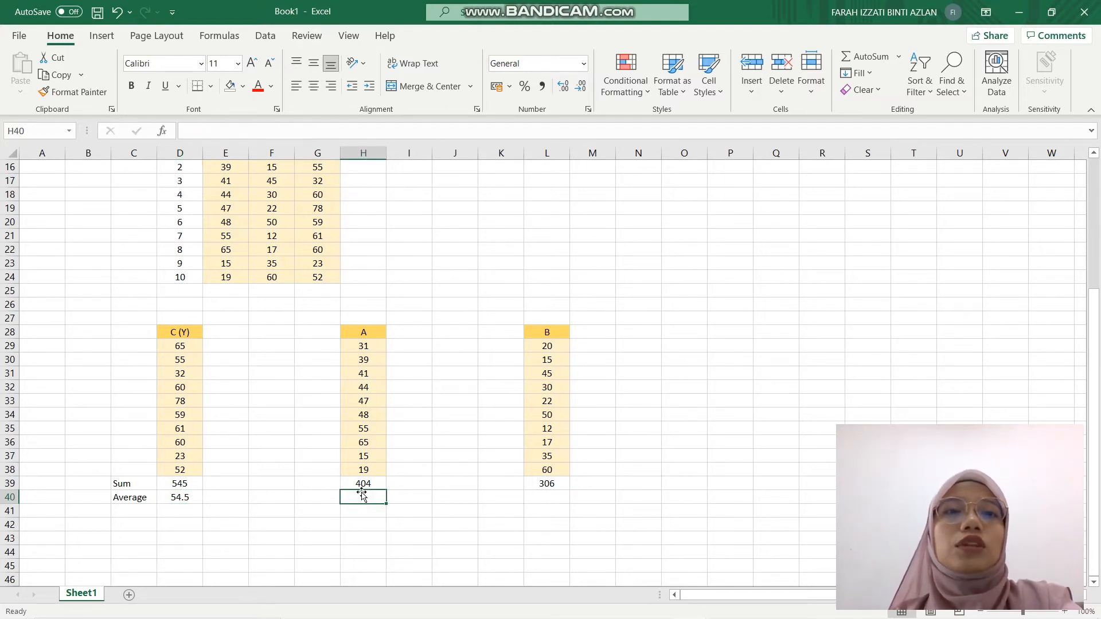
text(=)
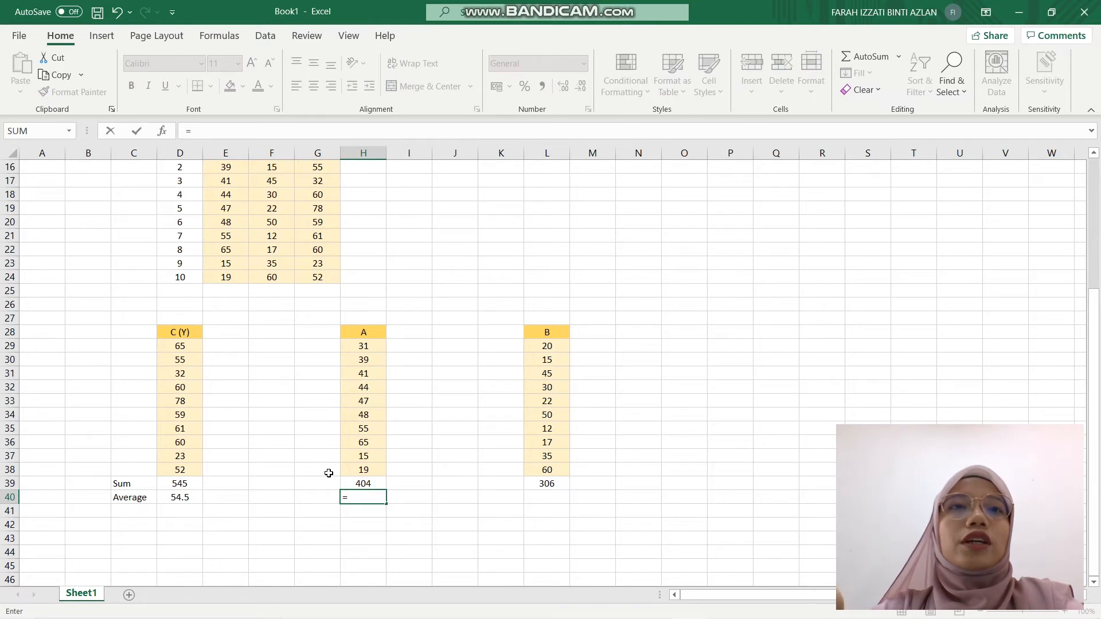
text(AVE)
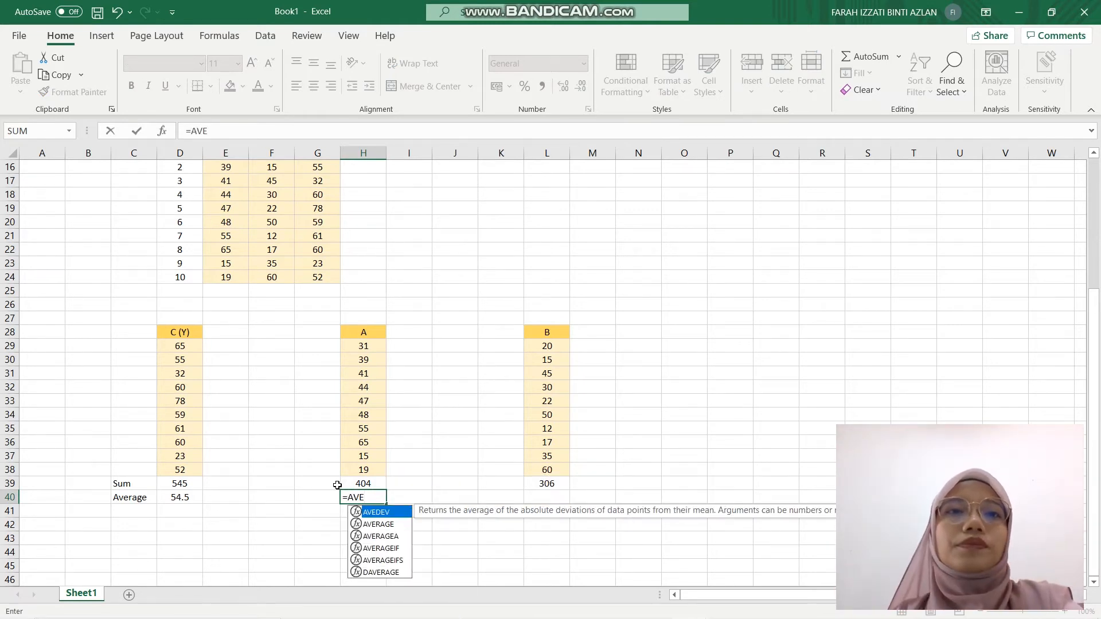
double_click(376, 524)
drag(356, 349, 365, 471)
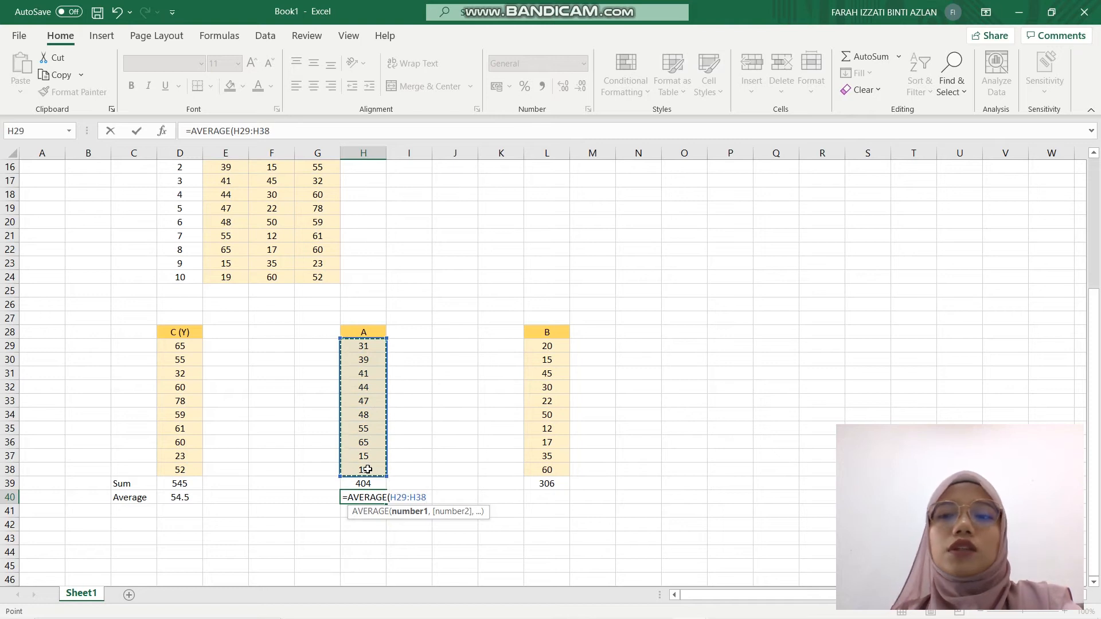
key(Return)
Step: Average the copied B values in L40 with an AVERAGE of L29:L38, and centre the Sum and Average rows across C39:P40
click(546, 496)
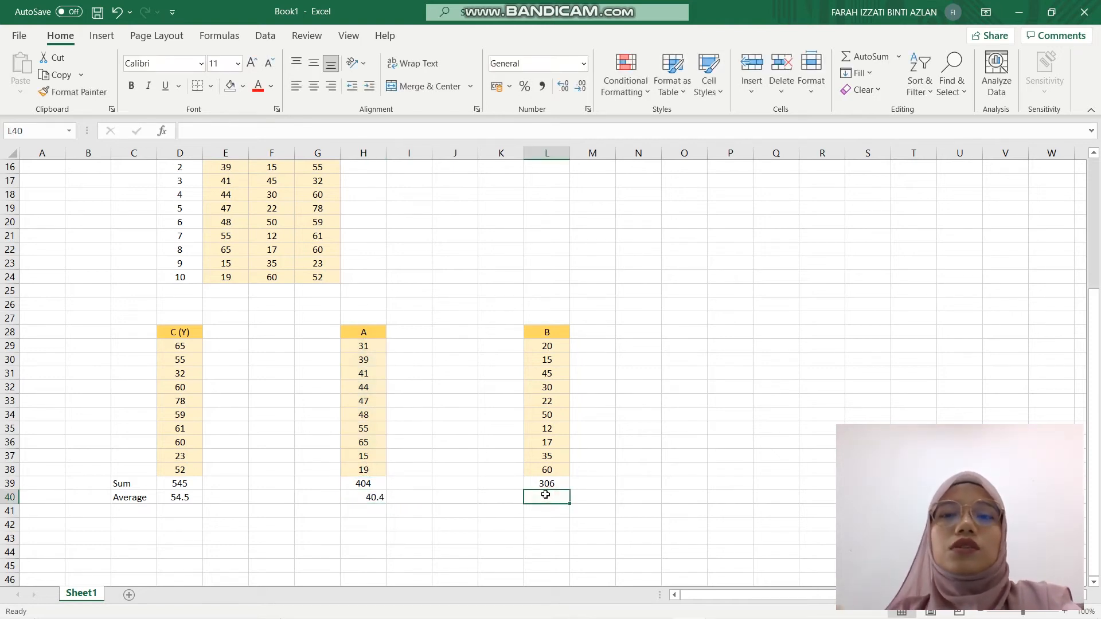
text(=AVE)
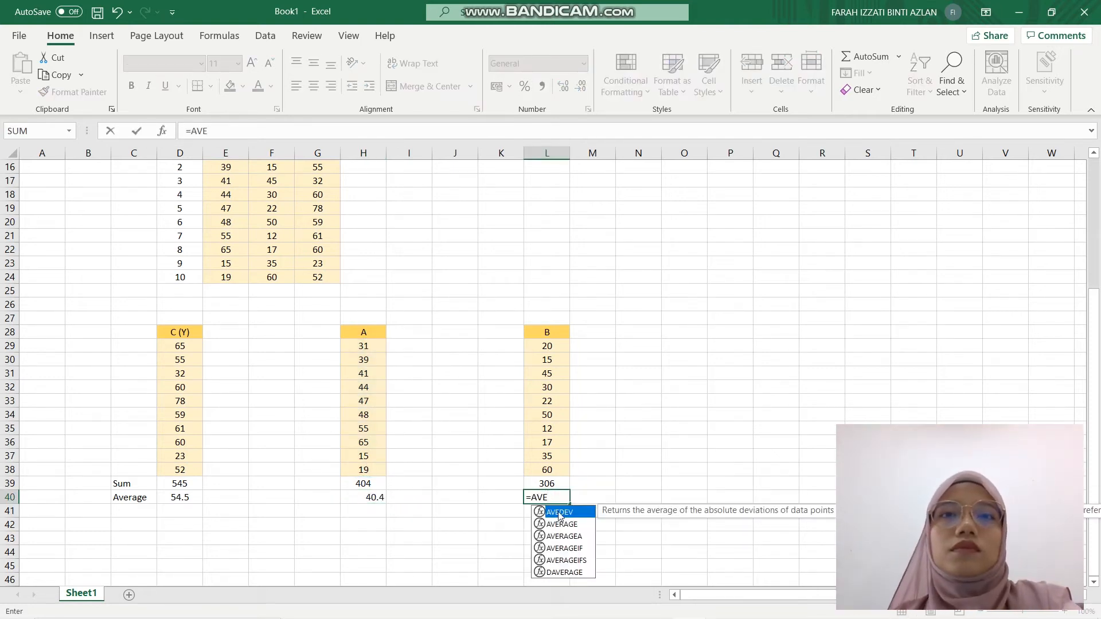
click(560, 524)
double_click(559, 525)
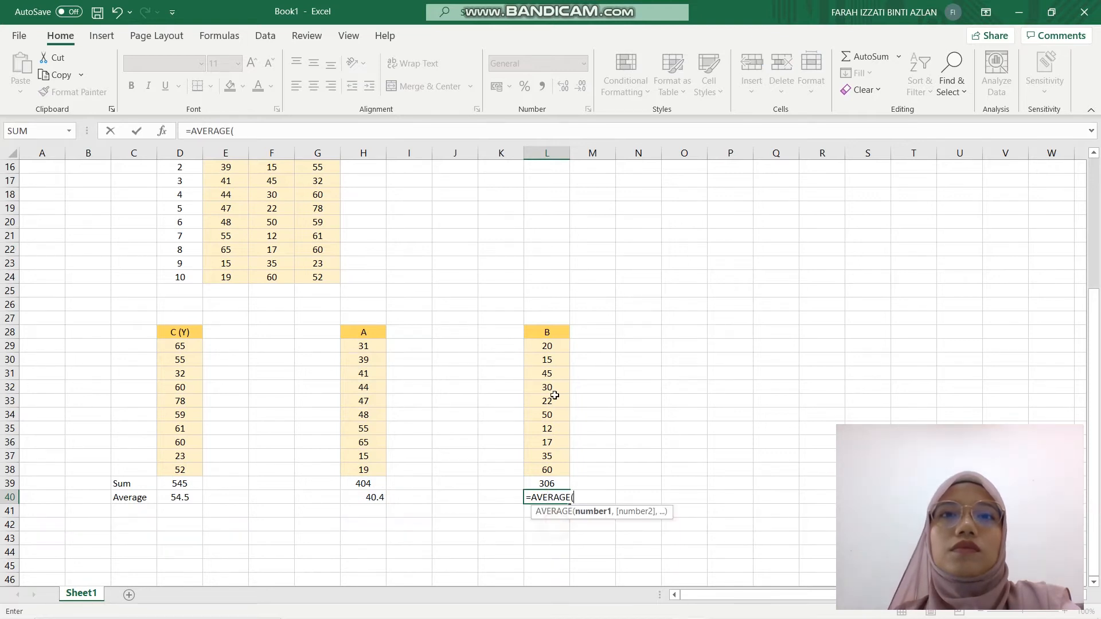
drag(542, 348, 551, 471)
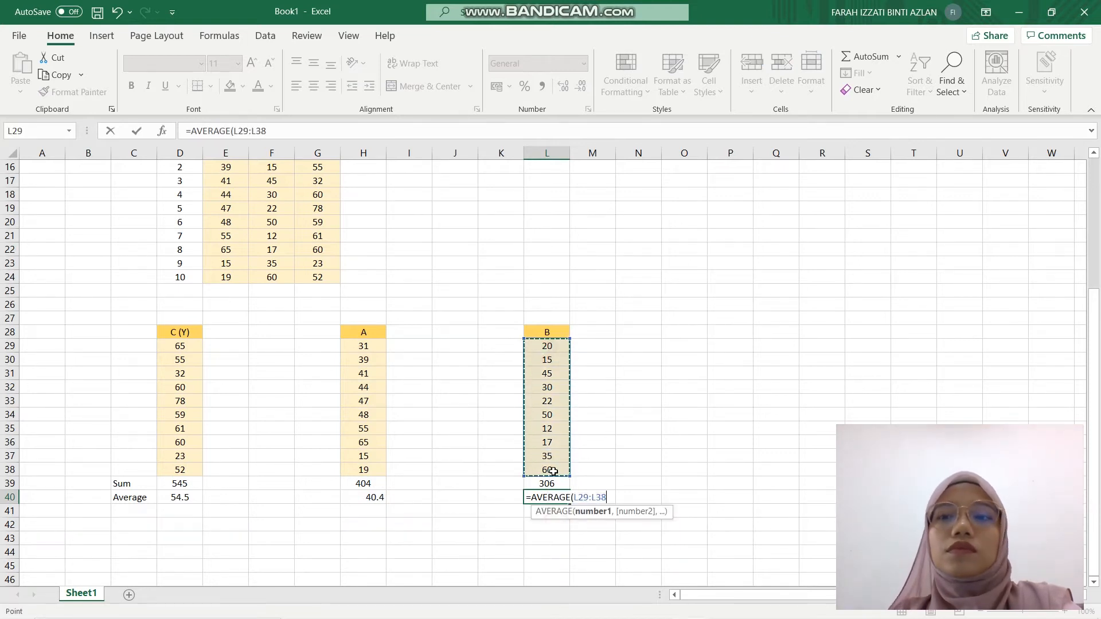
key(Return)
drag(128, 483, 731, 496)
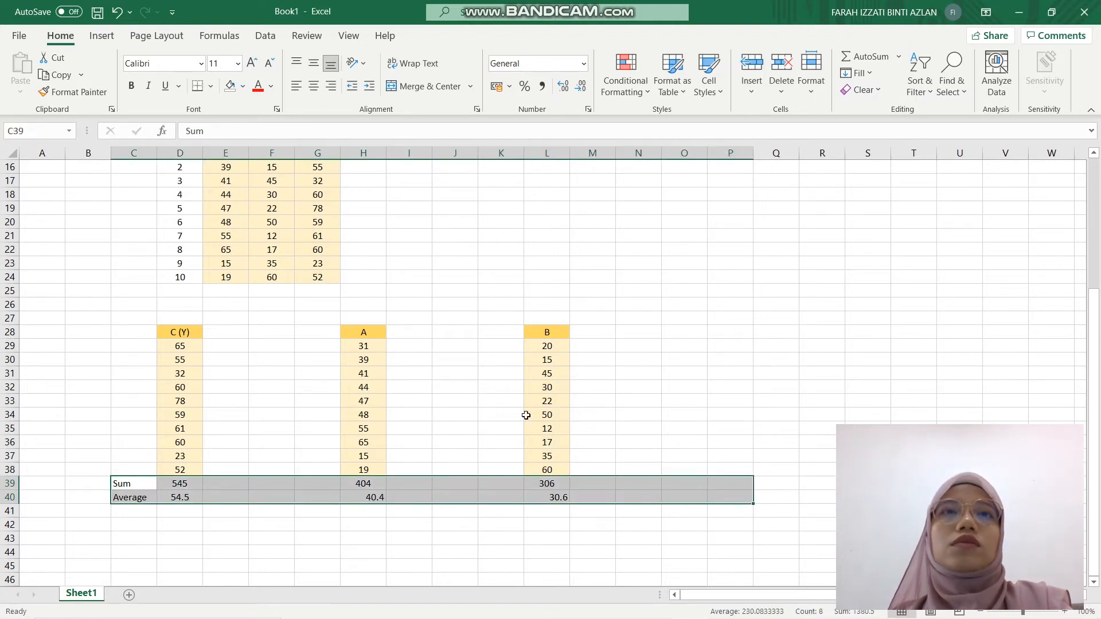
click(319, 88)
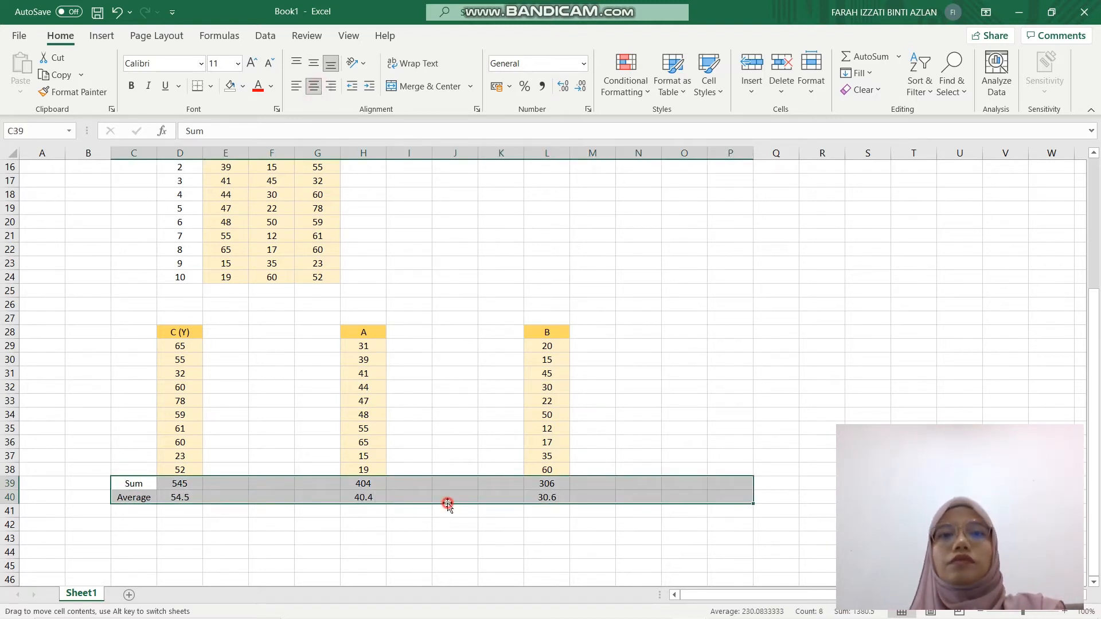
Step: Paste the picture of the three sum-of-products formulas and place it beside the original data table, over columns I to L from row 18
key(ctrl+v)
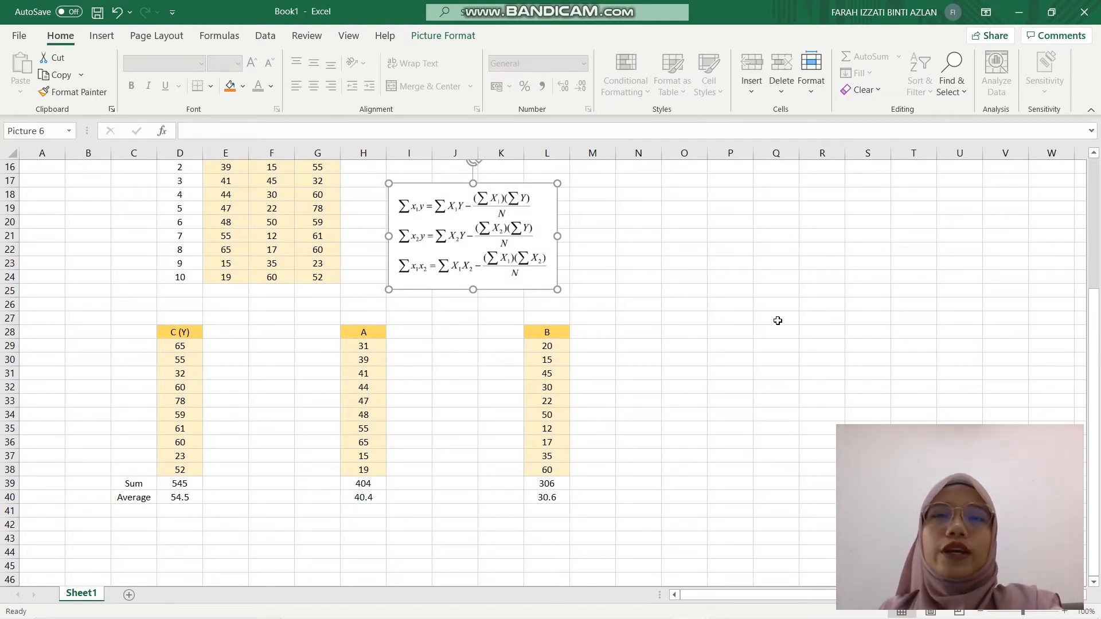
drag(431, 211, 437, 218)
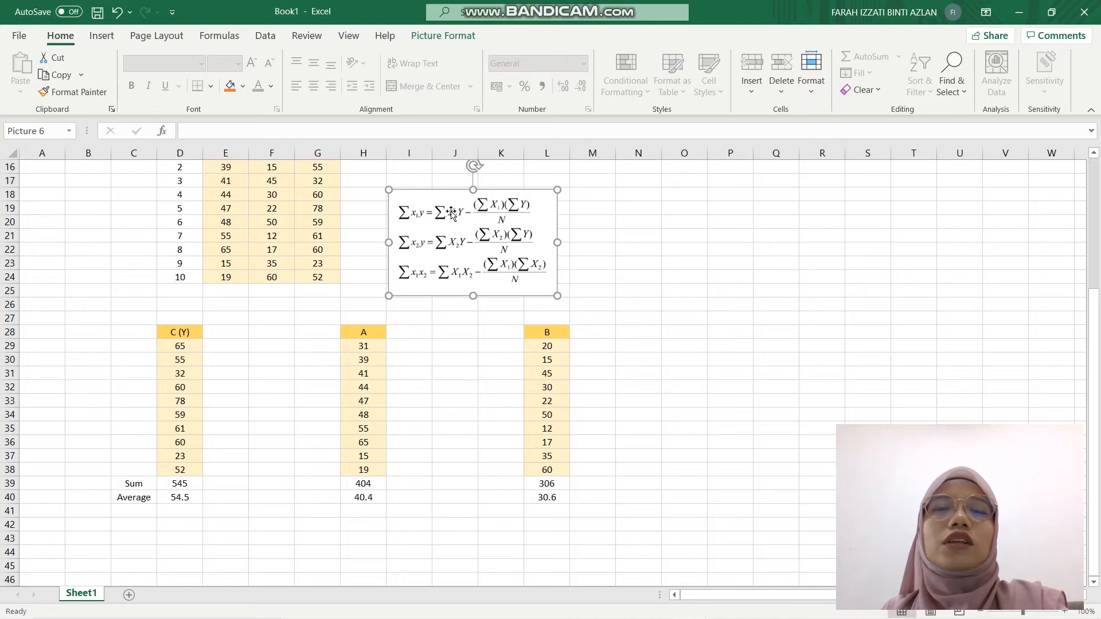
Step: Enter the column header "X1*Y" in P28, in line with the copied columns' headers
click(720, 330)
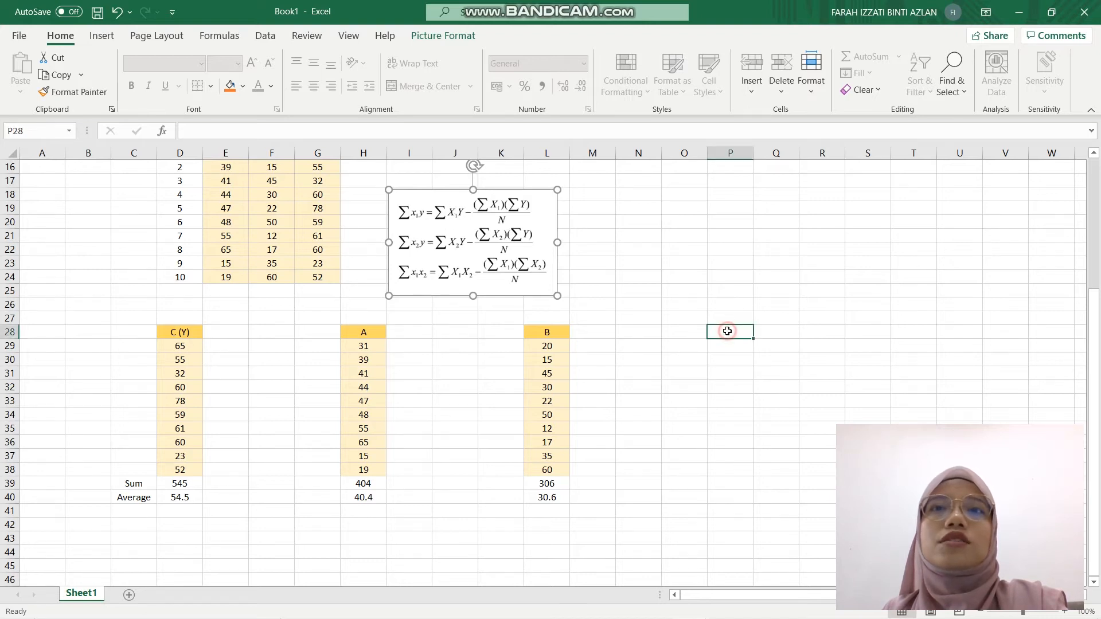
text(X1*)
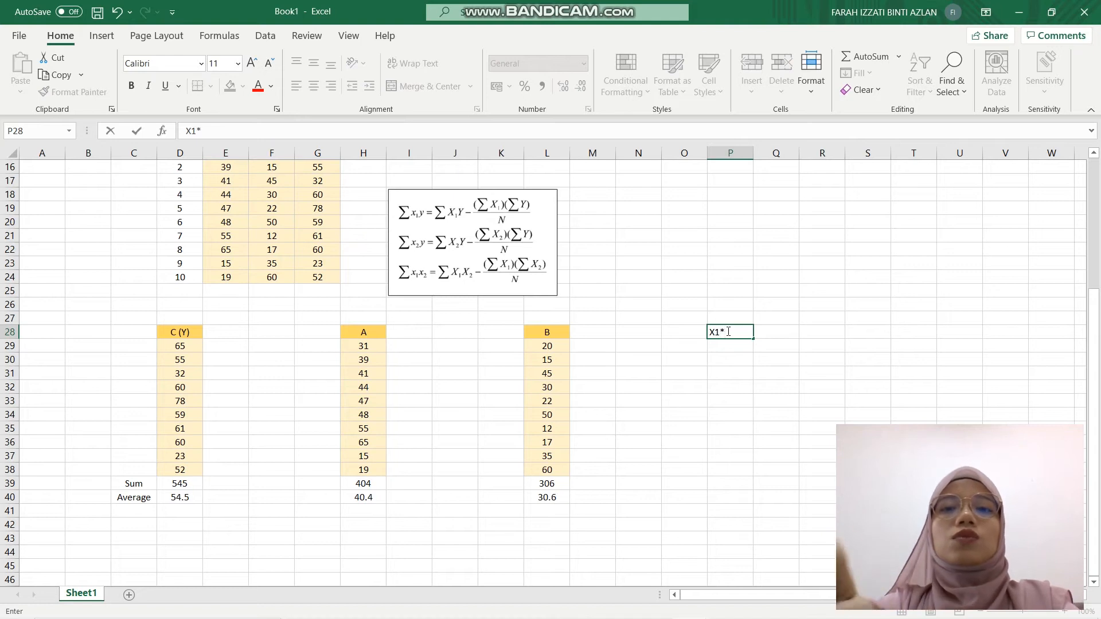
text(Y)
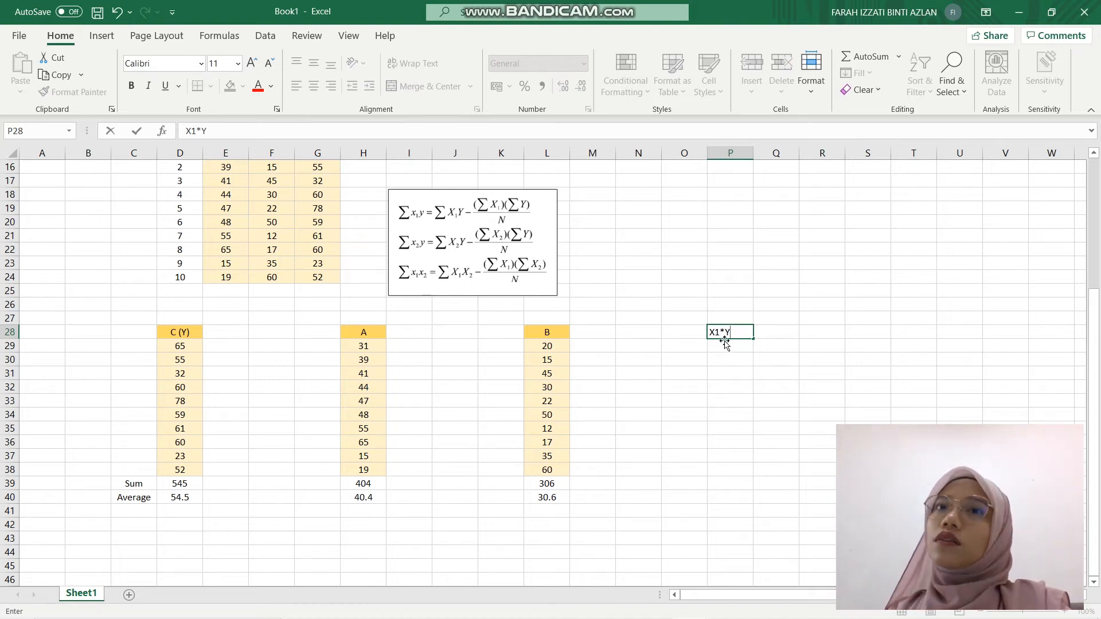
click(721, 344)
Step: Calculate the X1*Y products with =H29*D29 in P29 and fill the formula down to P38
click(715, 347)
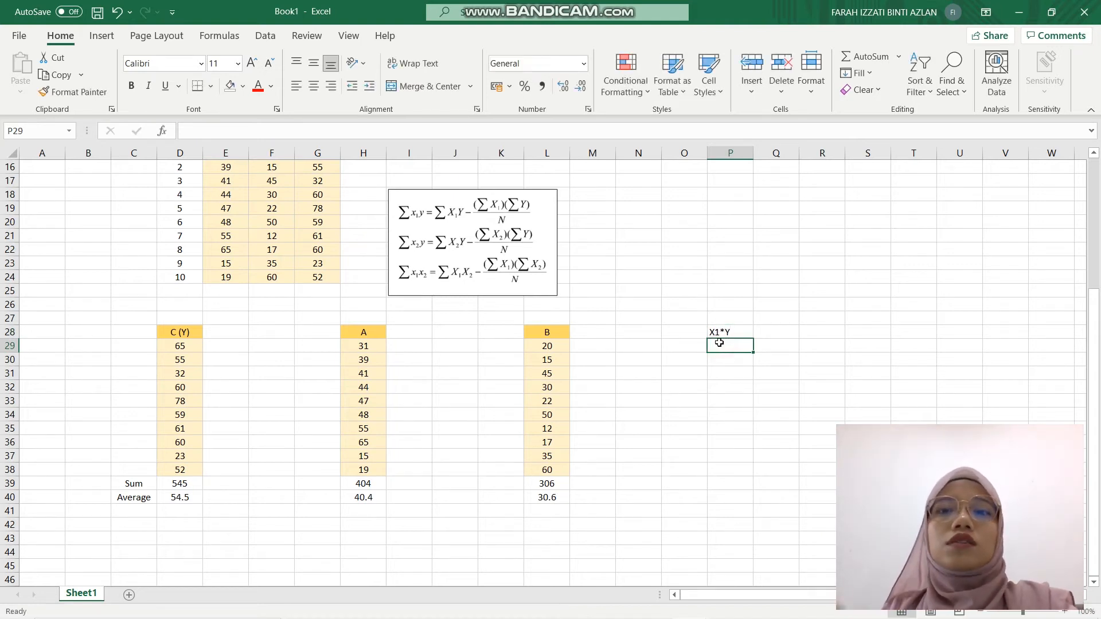
text(=)
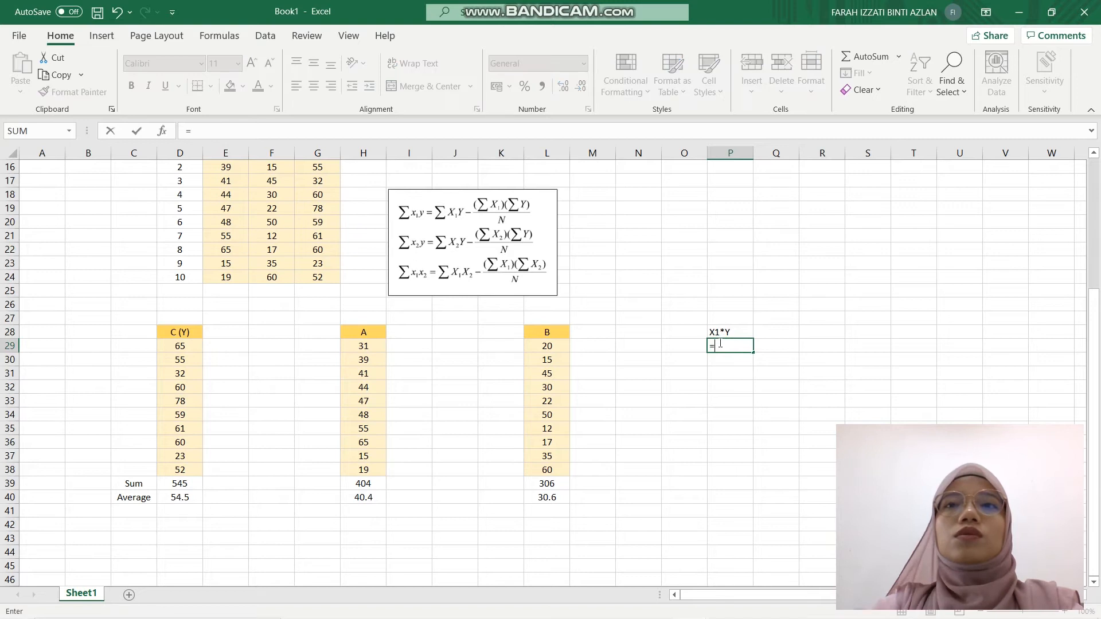
click(364, 344)
text(*)
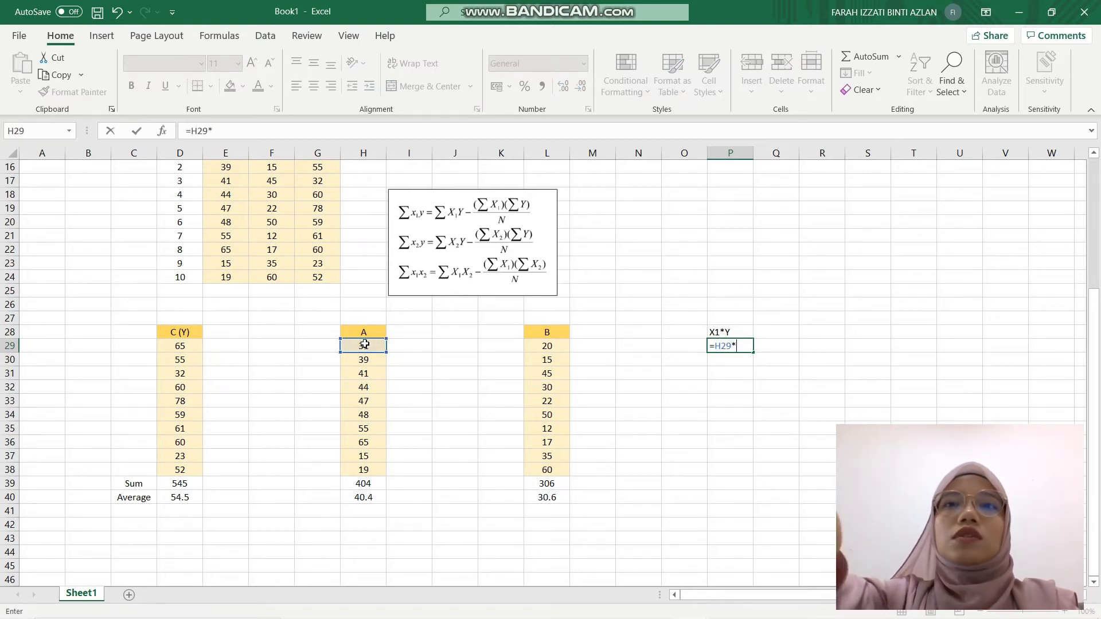
click(178, 349)
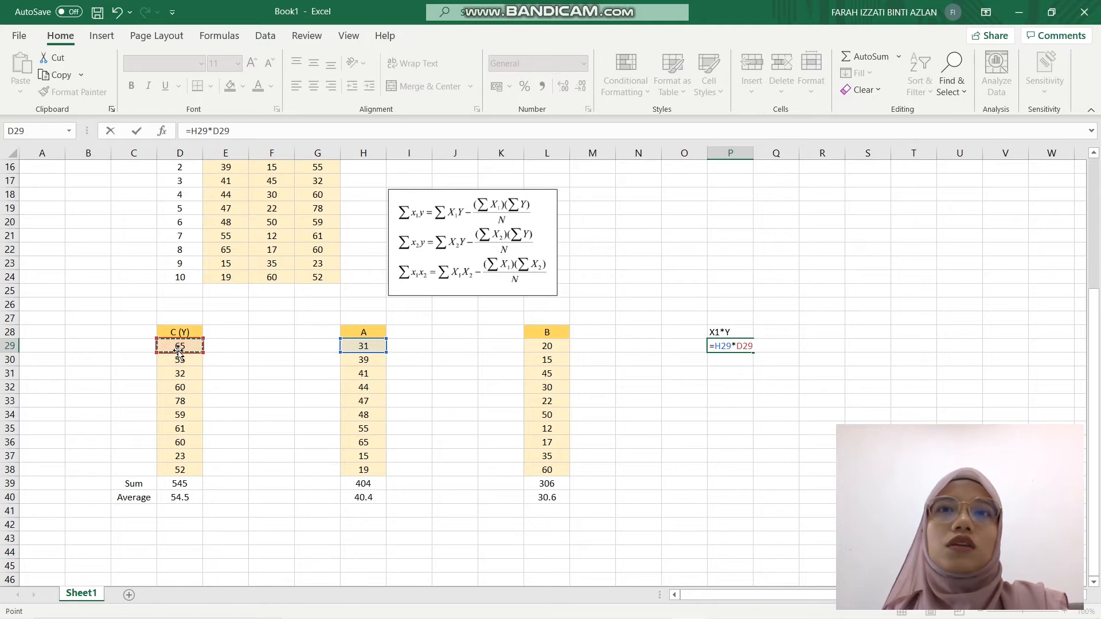
key(Return)
click(746, 342)
drag(751, 353, 743, 478)
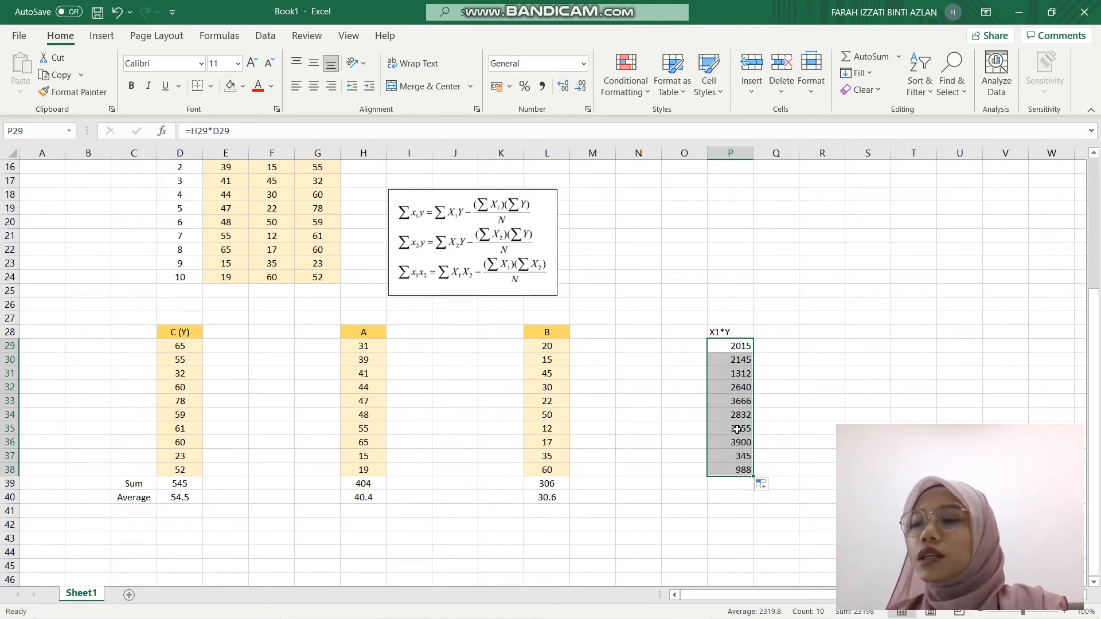
Step: Total the X1*Y products in P39 with a SUM of P29:P38
click(724, 489)
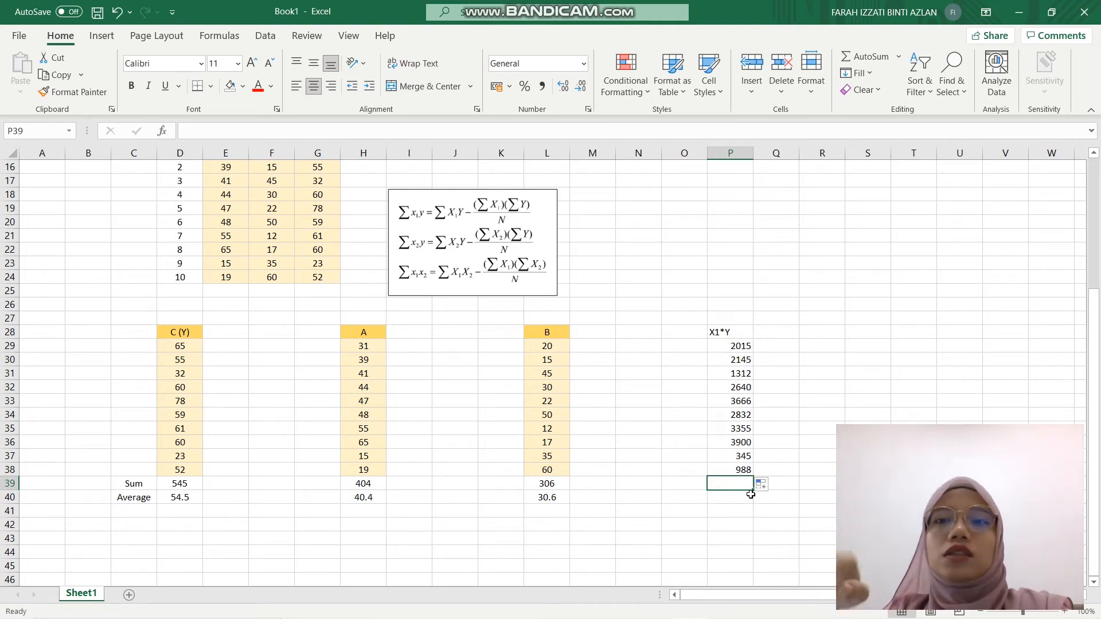
text(=SUM)
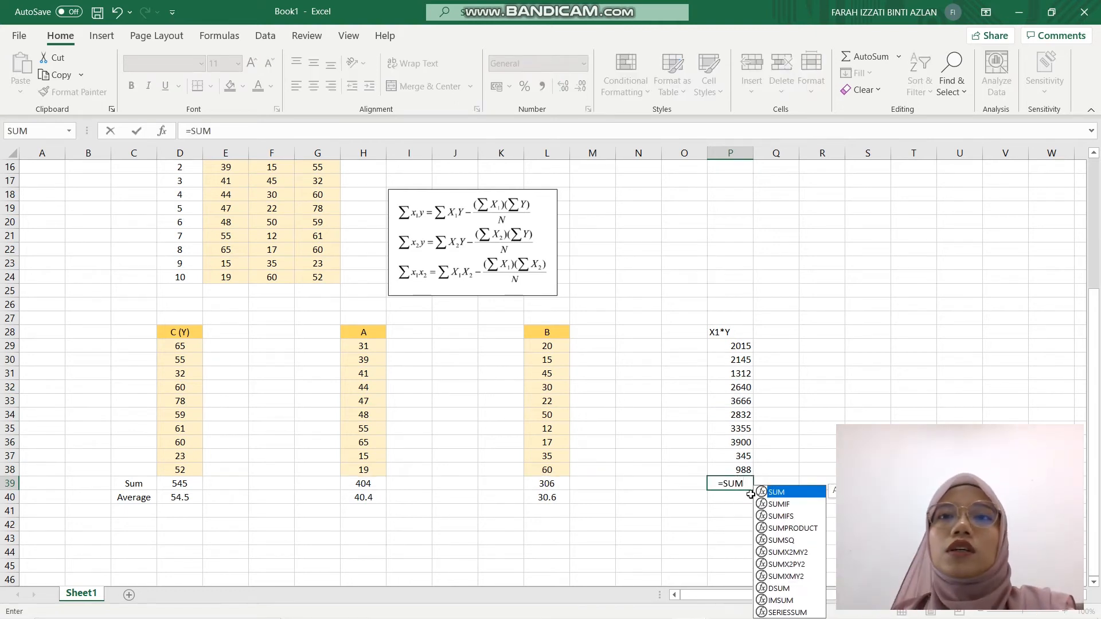
double_click(780, 495)
drag(742, 346, 744, 470)
key(Return)
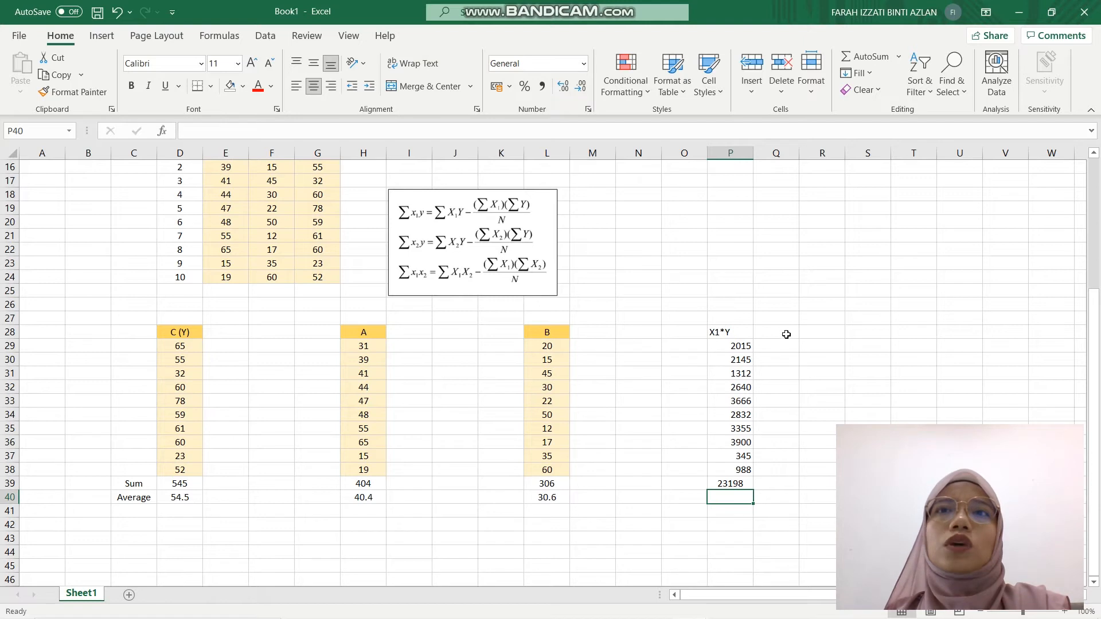
Step: Enter the column header "X2*Y" in Q28, beside the X1*Y header
click(787, 335)
text(X2*Y)
key(Return)
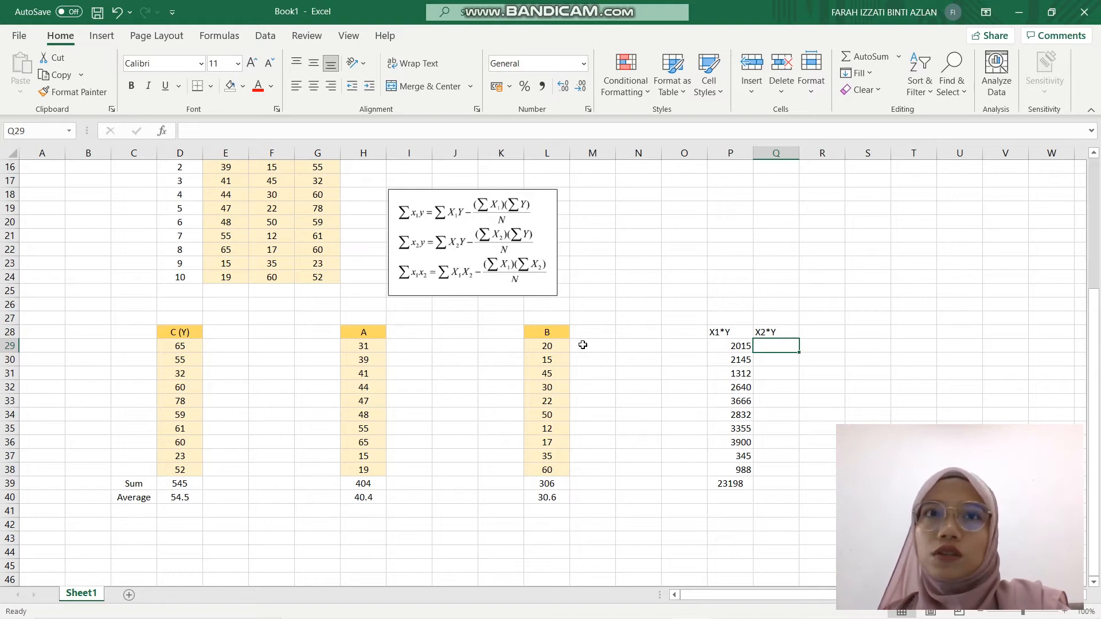
Step: Calculate the X2*Y products with =SUM(L29*D29) in Q29 and fill the formula down to Q38
click(558, 347)
click(771, 346)
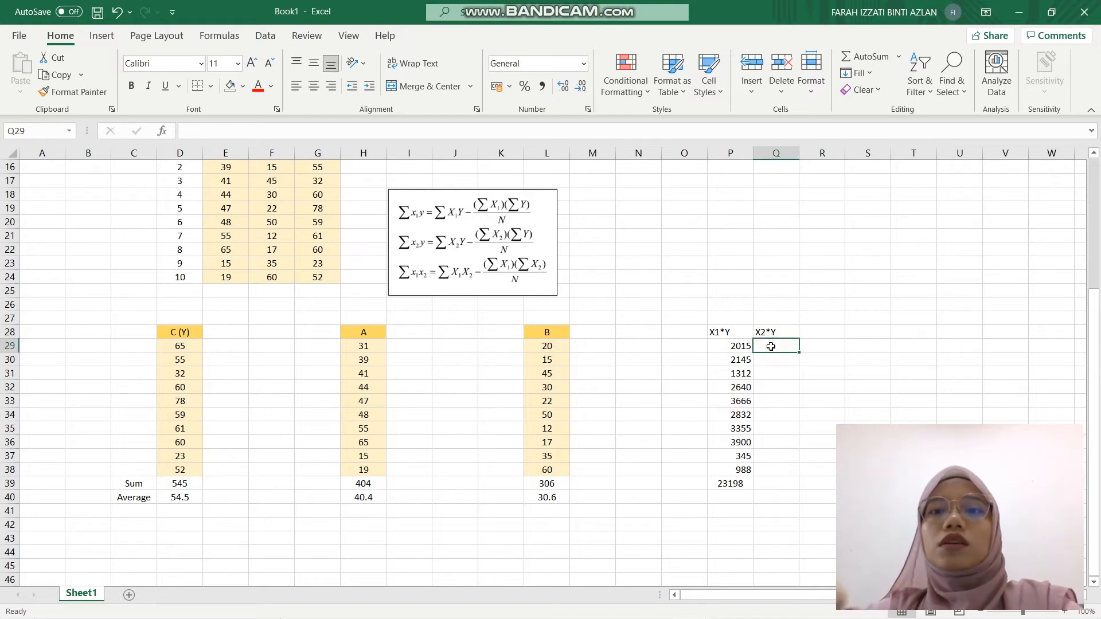
text(=SUM)
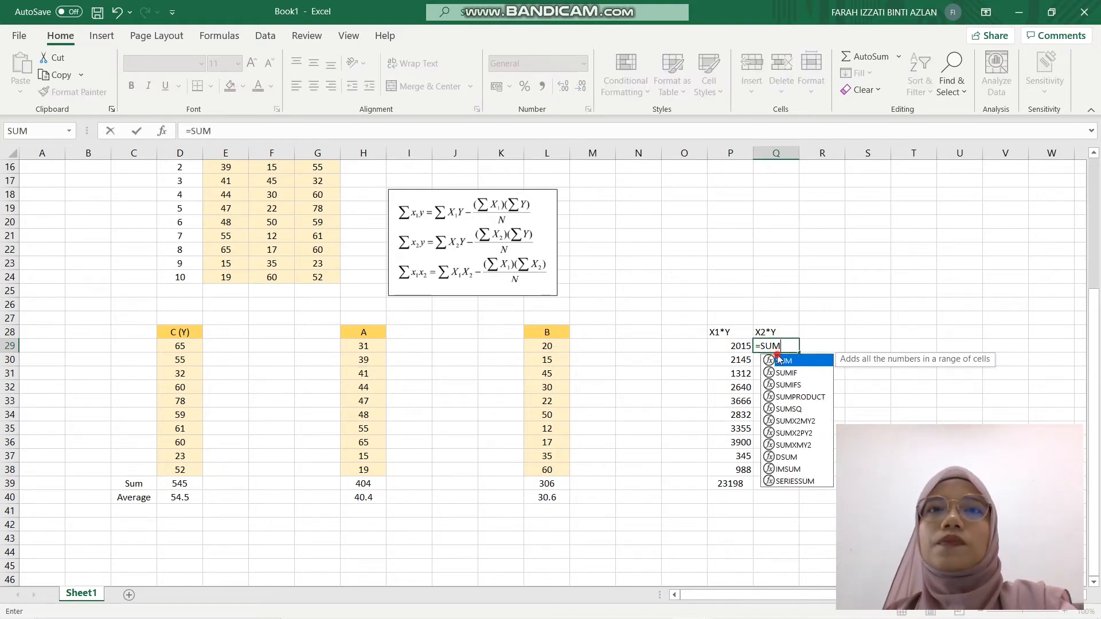
double_click(781, 361)
click(537, 347)
text(*)
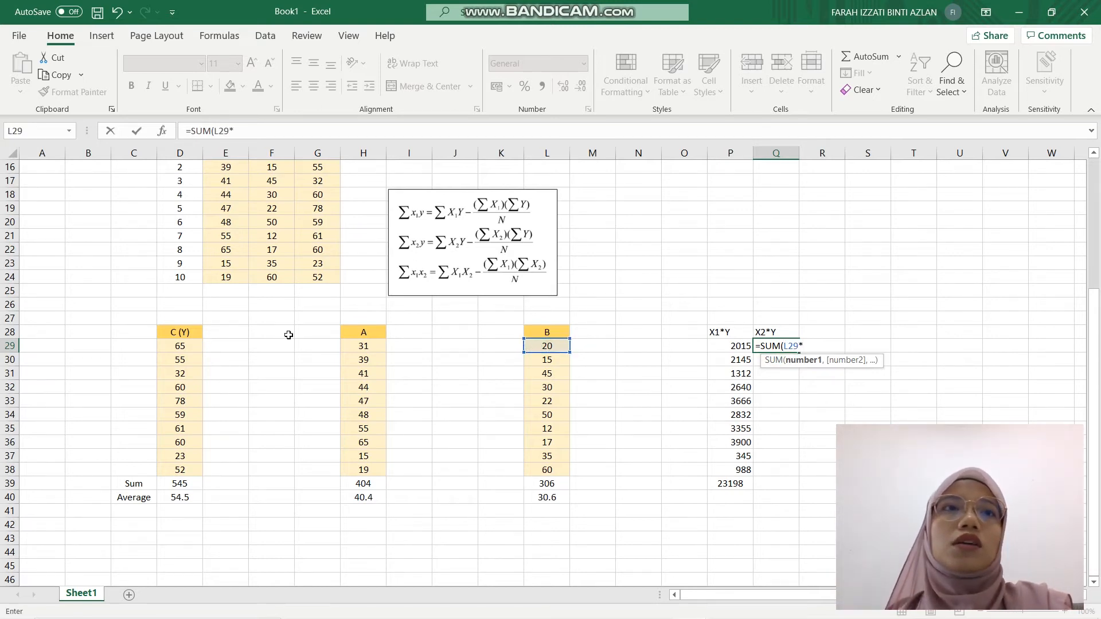
click(191, 346)
key(Return)
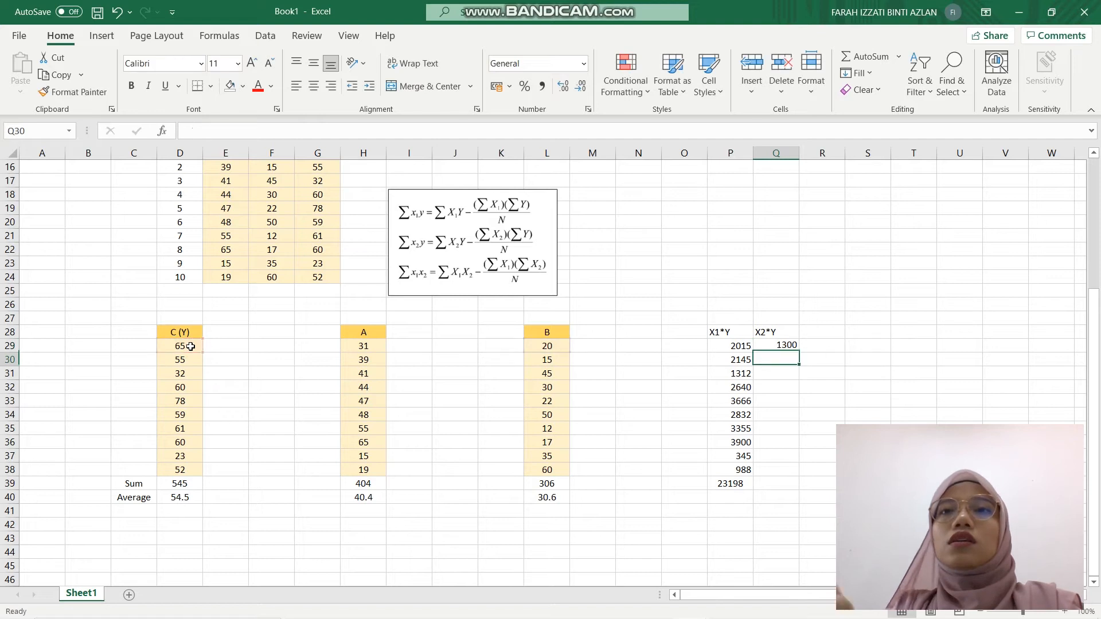
click(773, 346)
drag(800, 352, 775, 473)
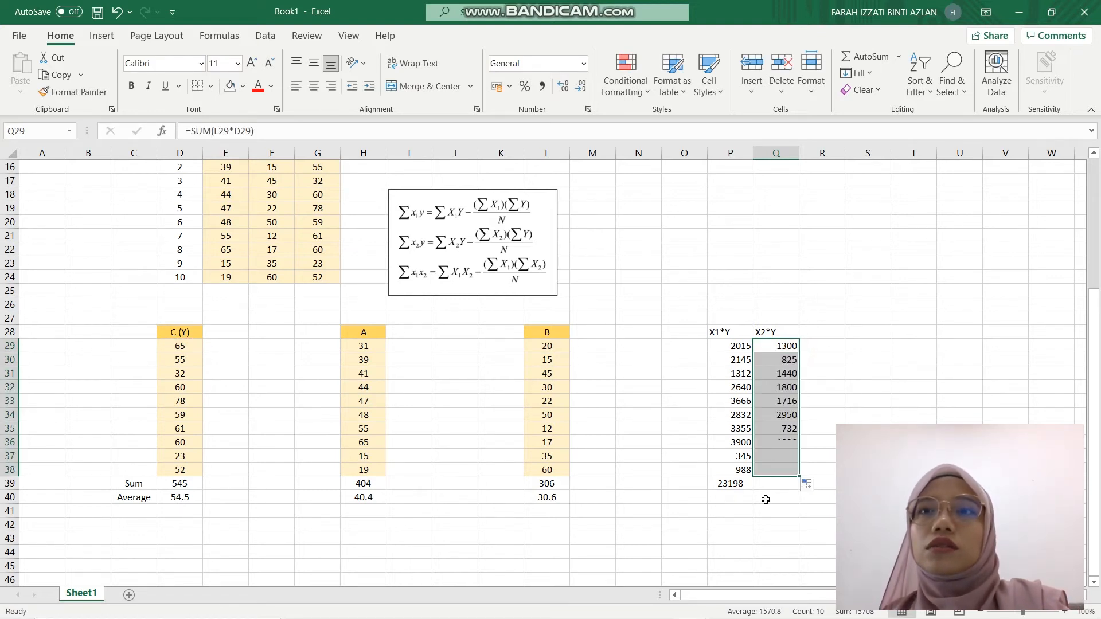
Step: Total the X2*Y products in Q39 with a SUM of Q29:Q38
click(778, 482)
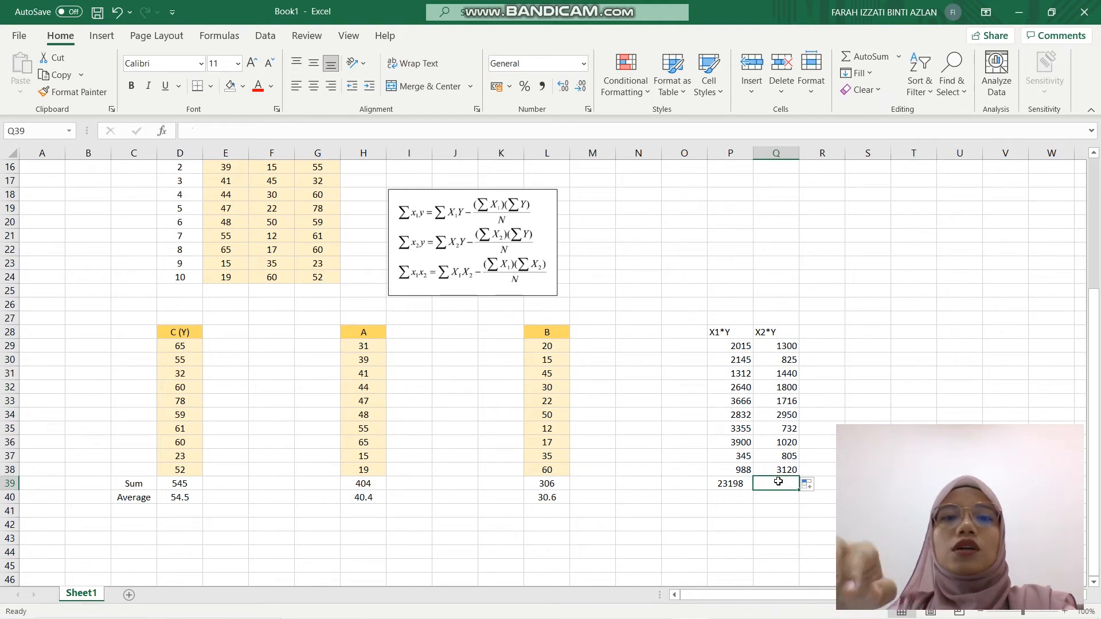
text(=SUM)
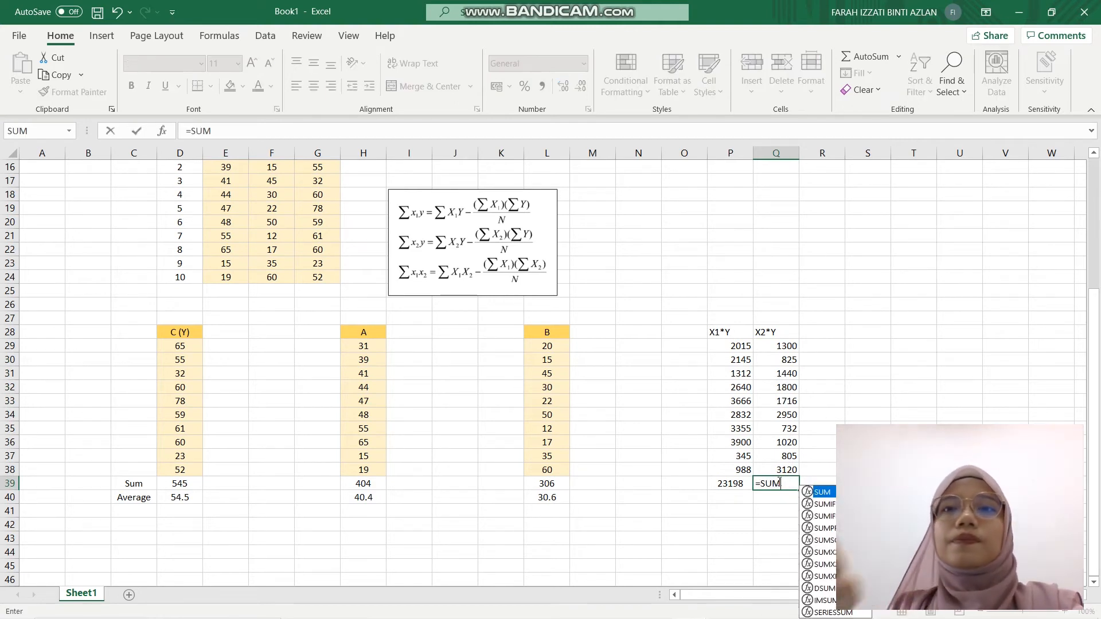
double_click(820, 492)
drag(784, 348, 775, 468)
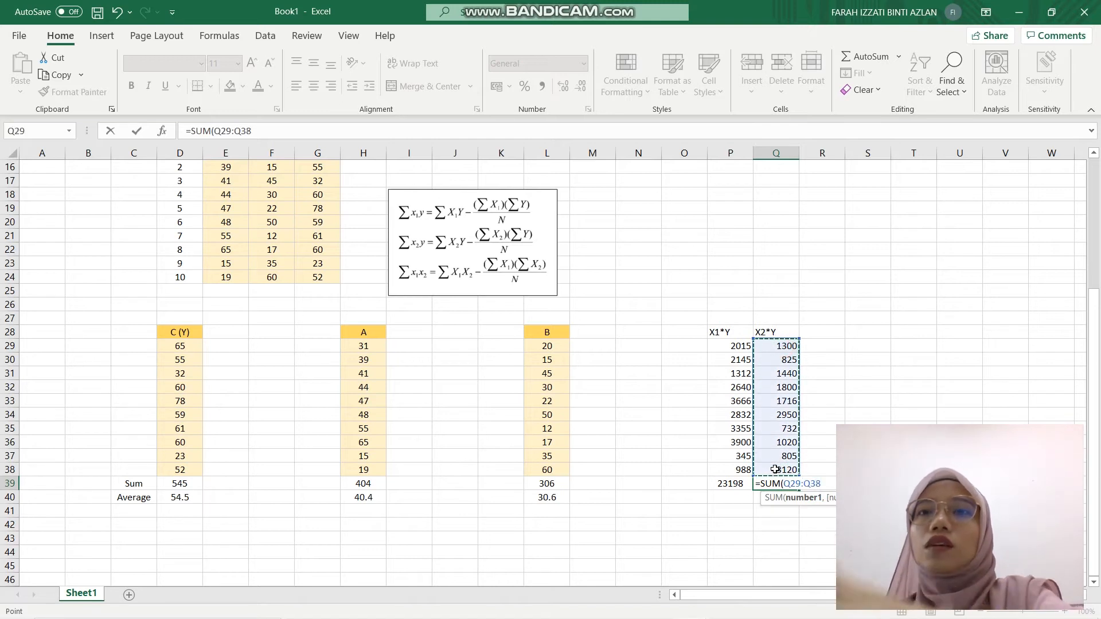
key(Return)
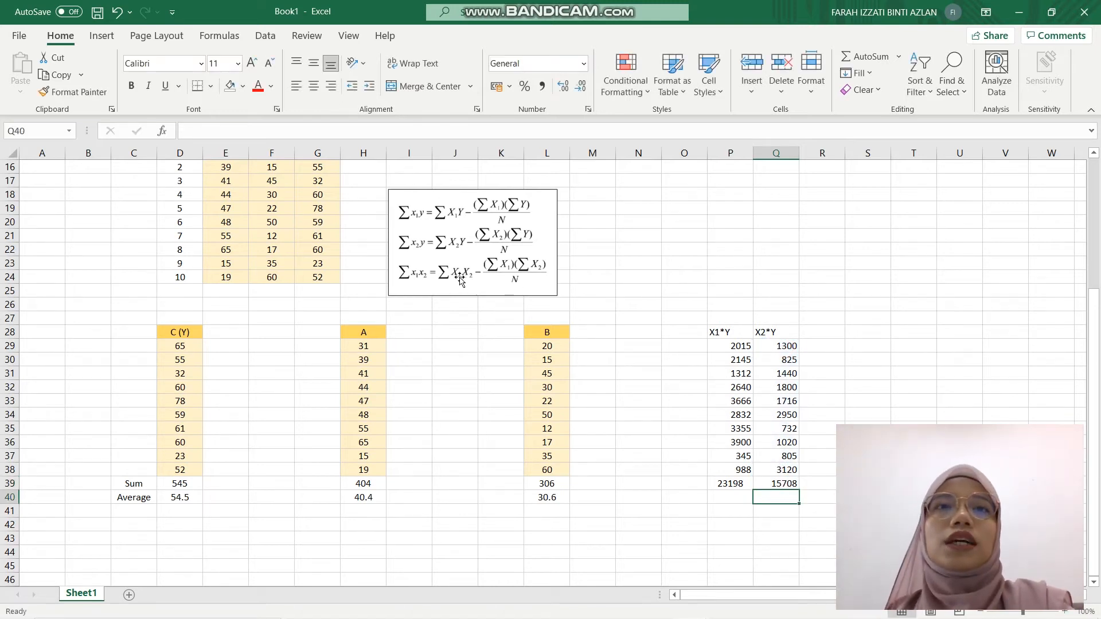
Step: Narrow column D slightly and enter the column header "X1*X2" in R28
click(826, 336)
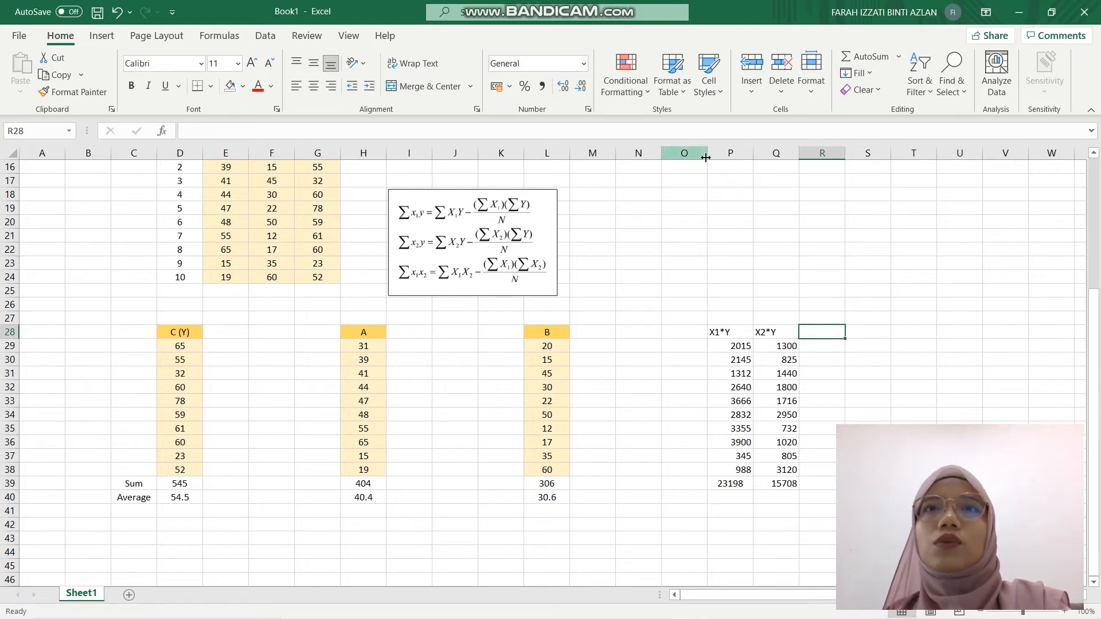
drag(707, 157, 707, 157)
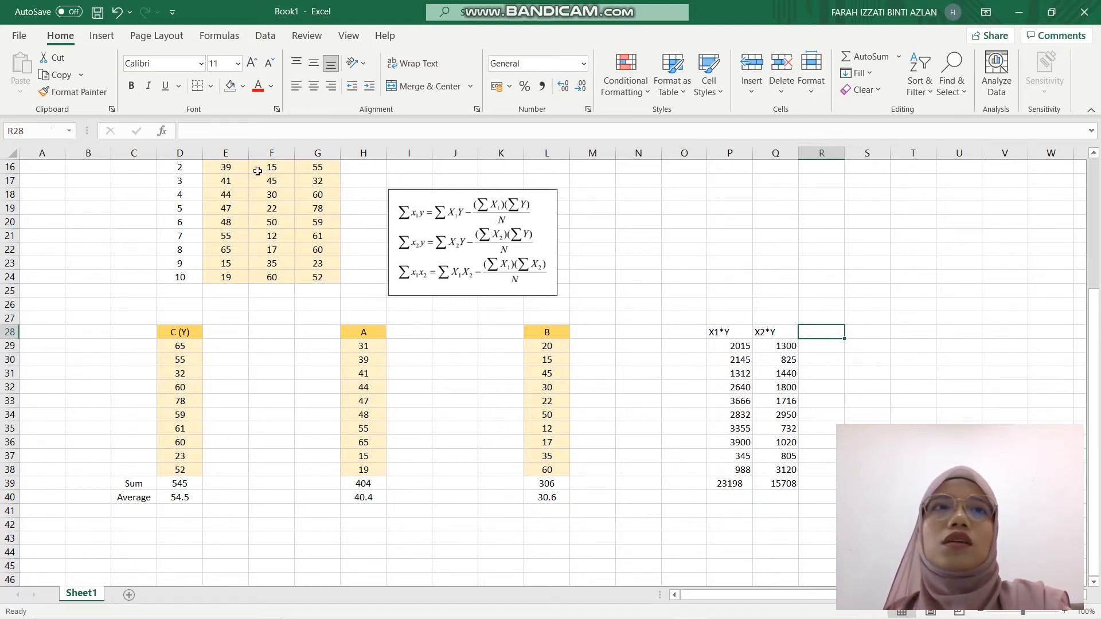
drag(204, 150, 198, 150)
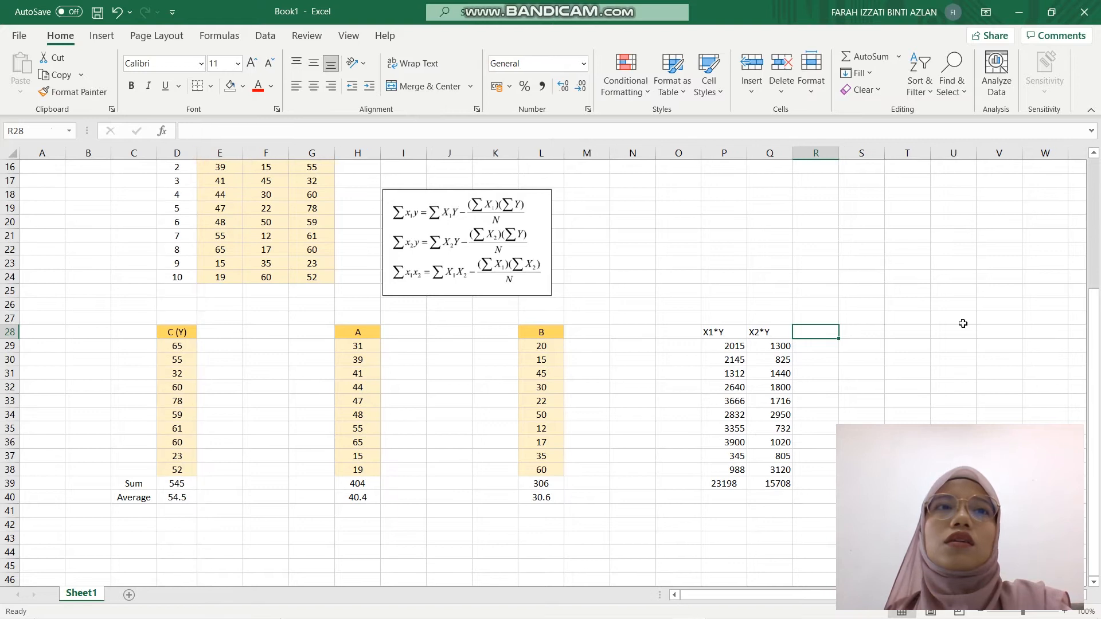
text(X)
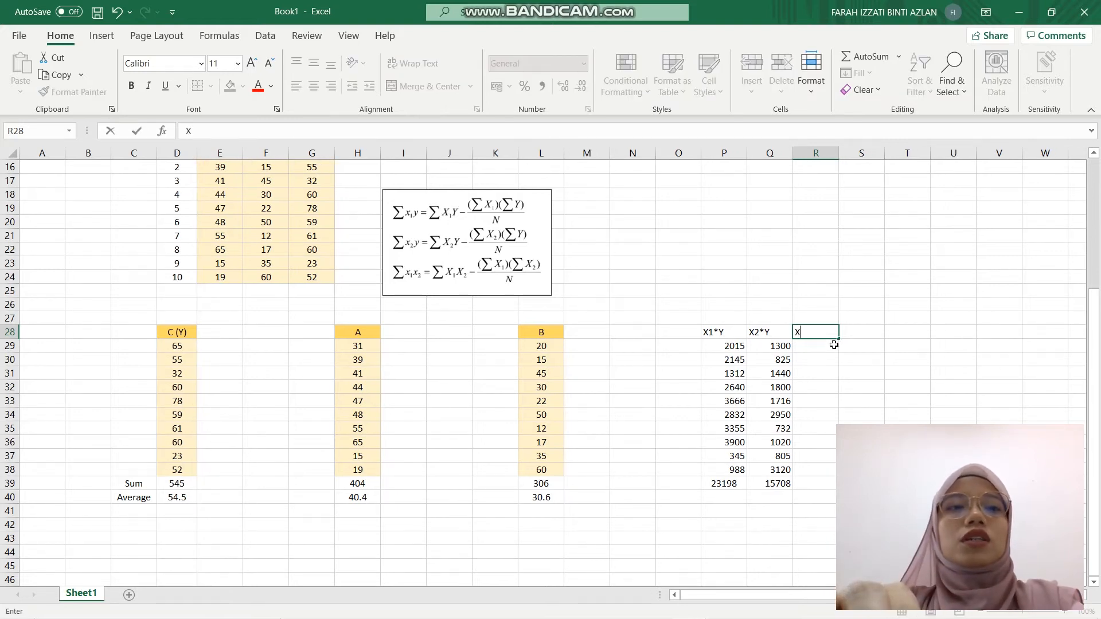
text(1*)
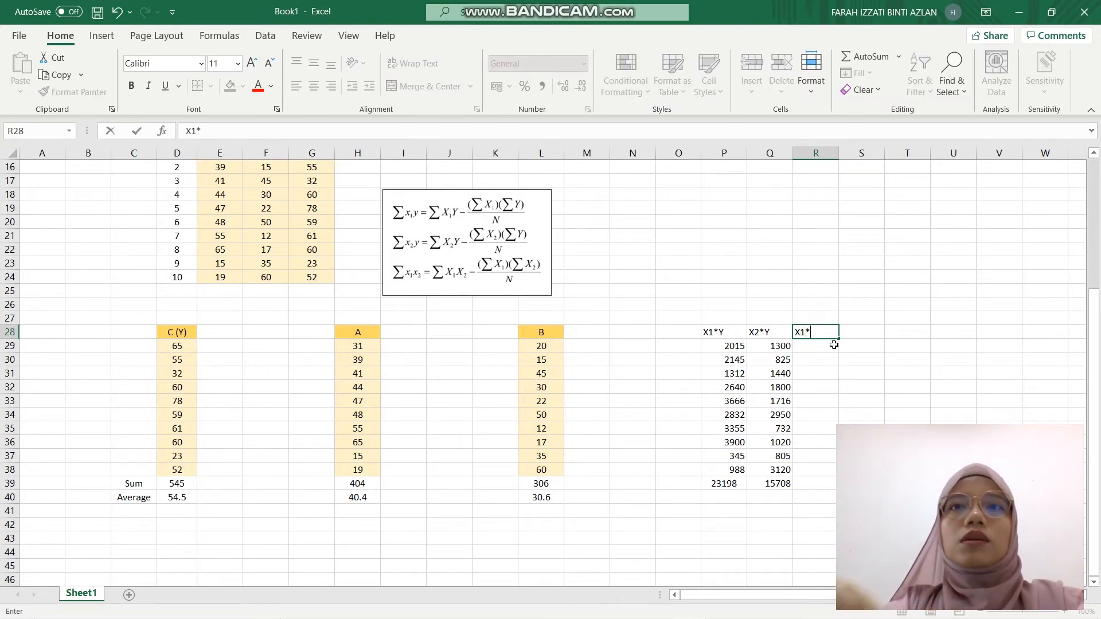
text(X2)
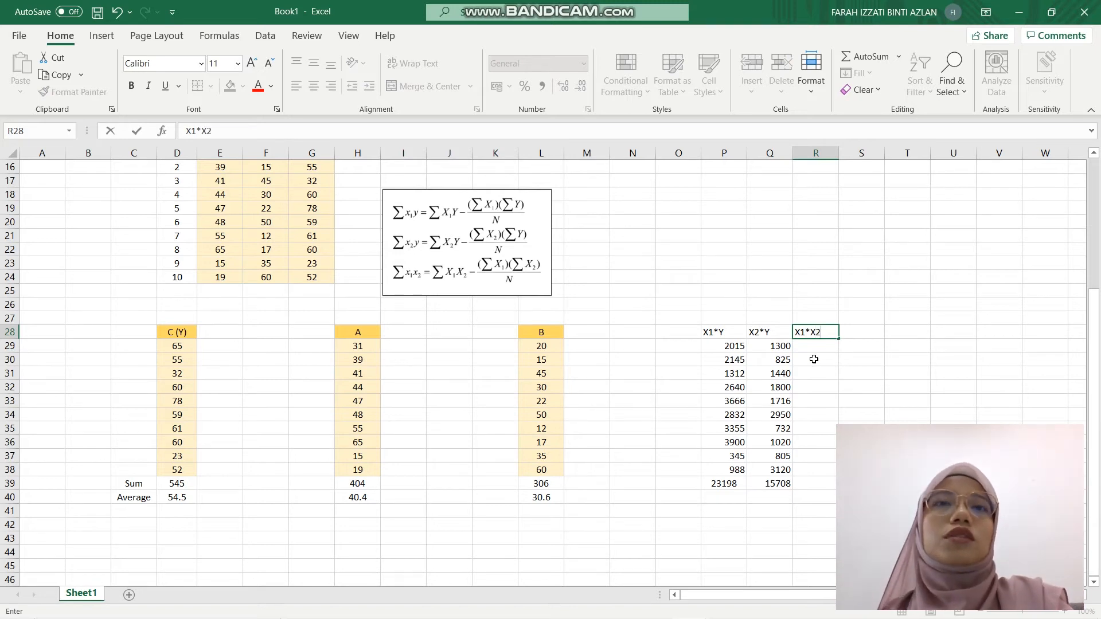
key(Return)
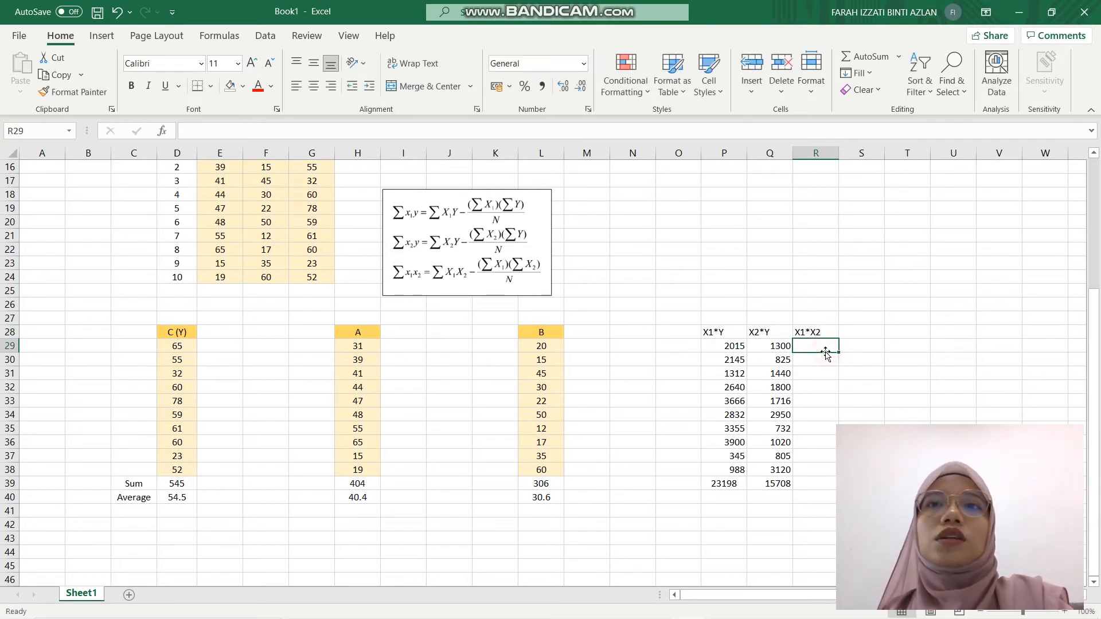
click(359, 346)
click(817, 345)
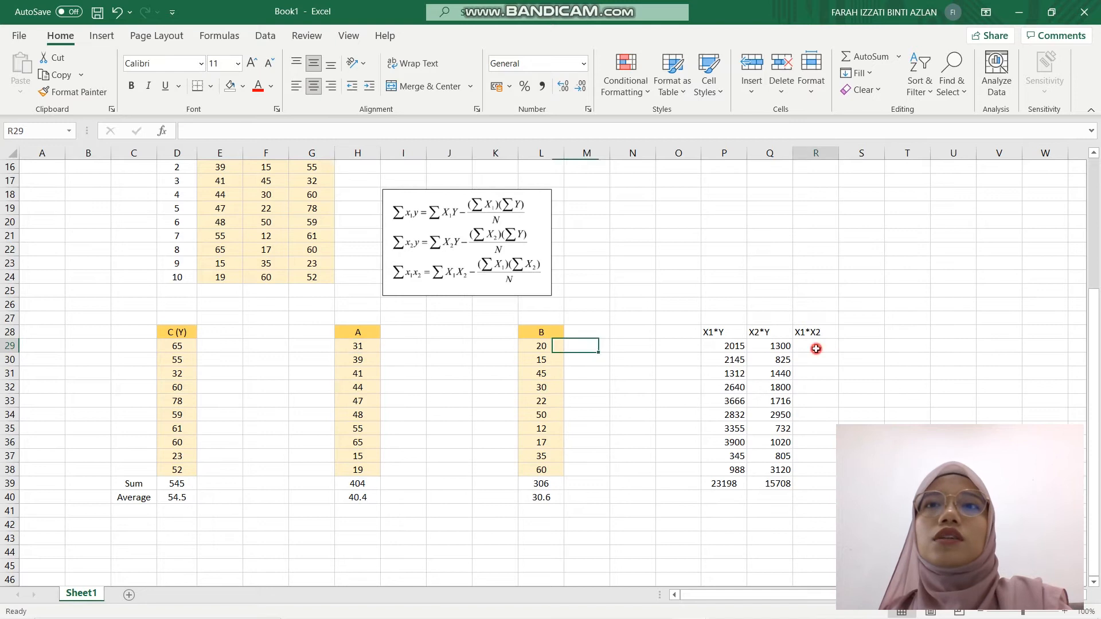
text(=)
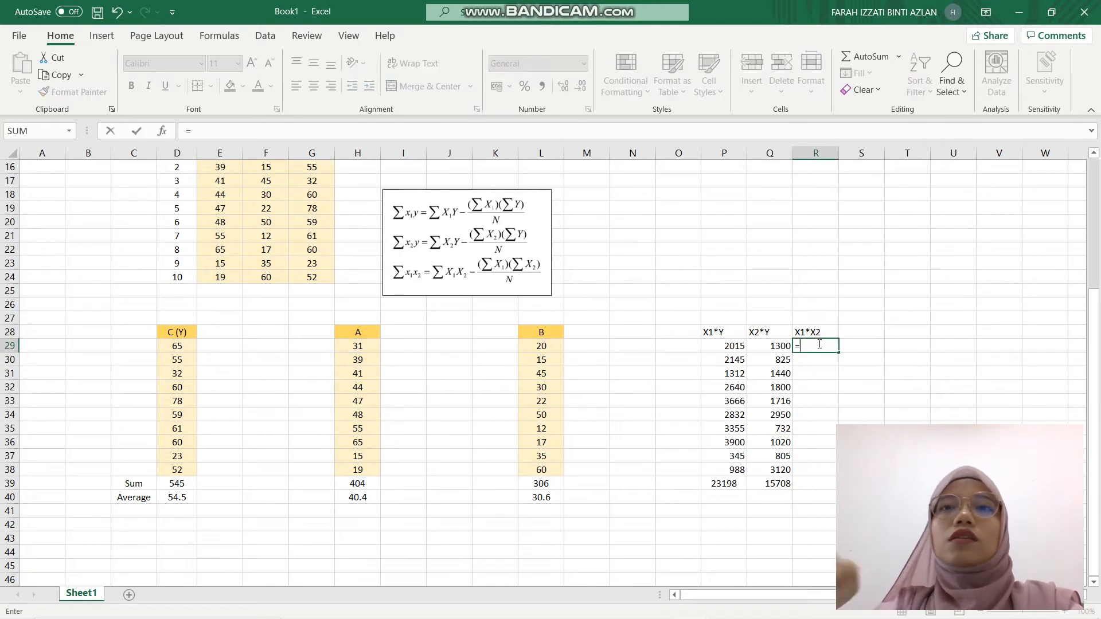
click(347, 346)
text(*)
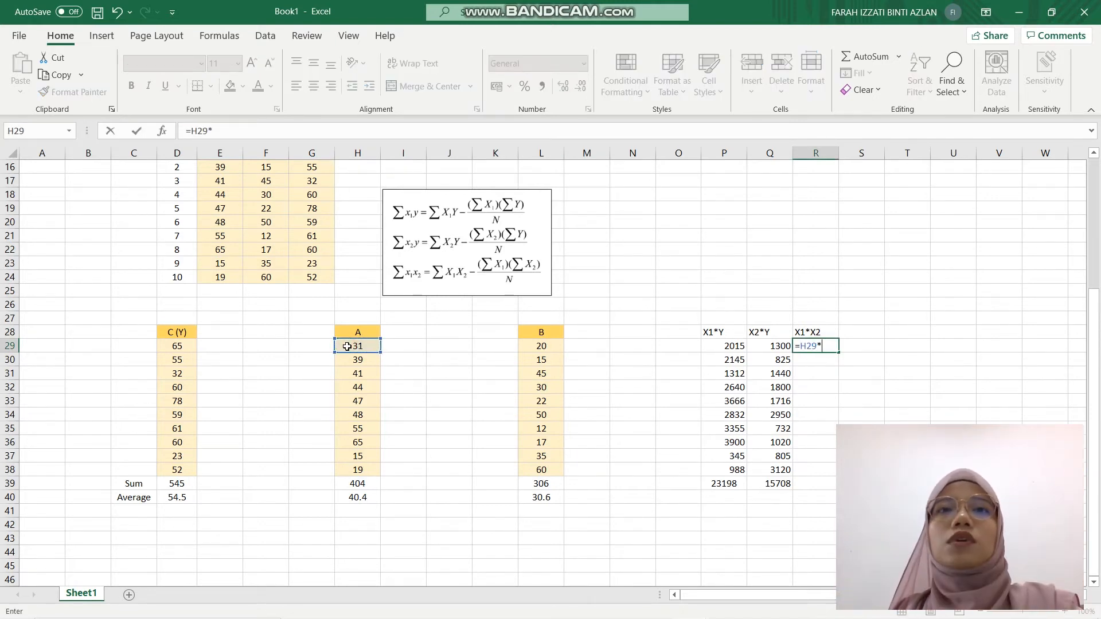
click(902, 344)
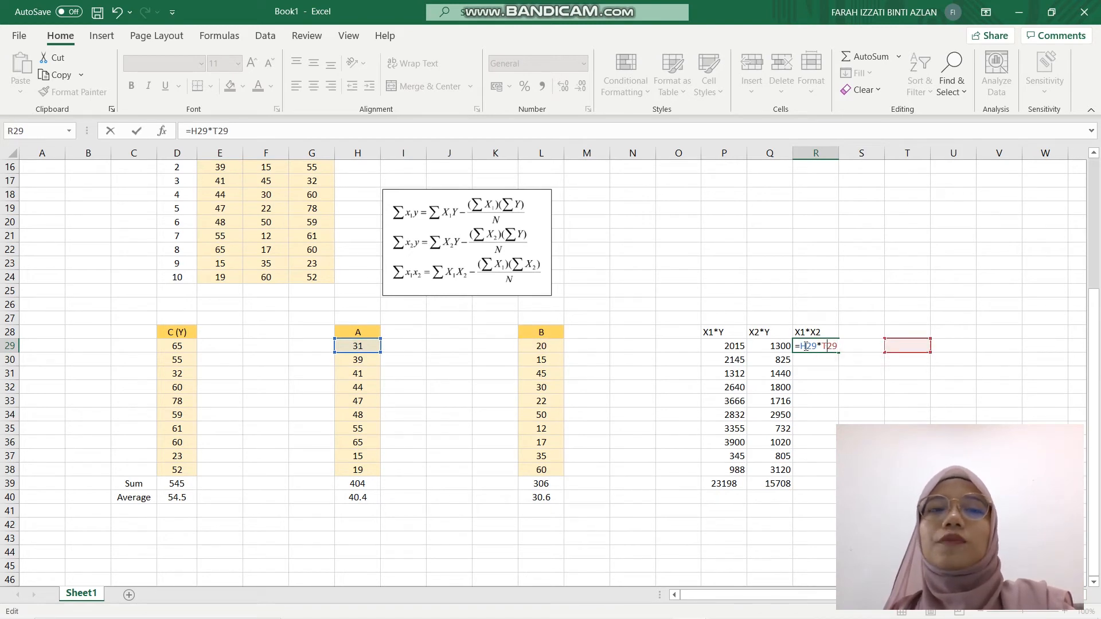
key(Escape)
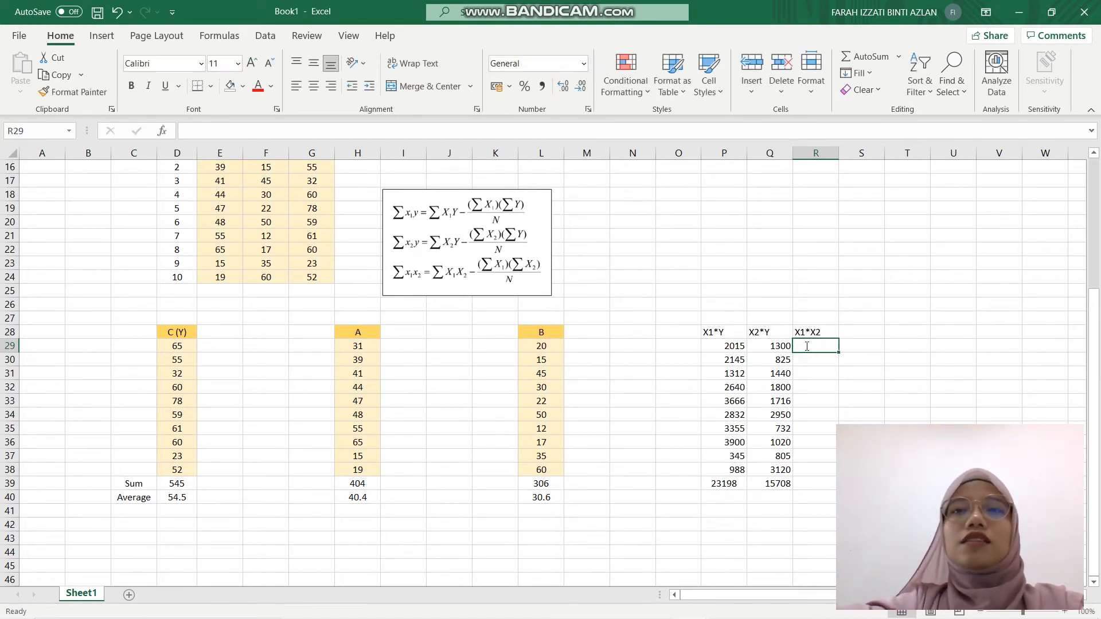
Step: Calculate the X1*X2 products with =H29*L29 in R29 and fill the formula down to R38
text(=)
click(366, 346)
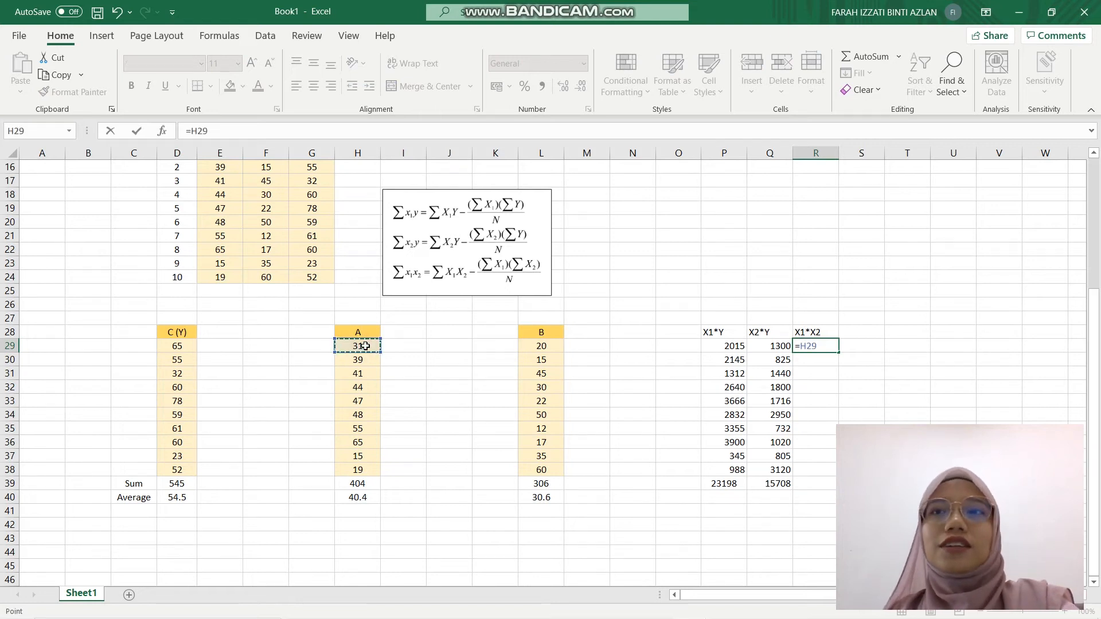
text(*)
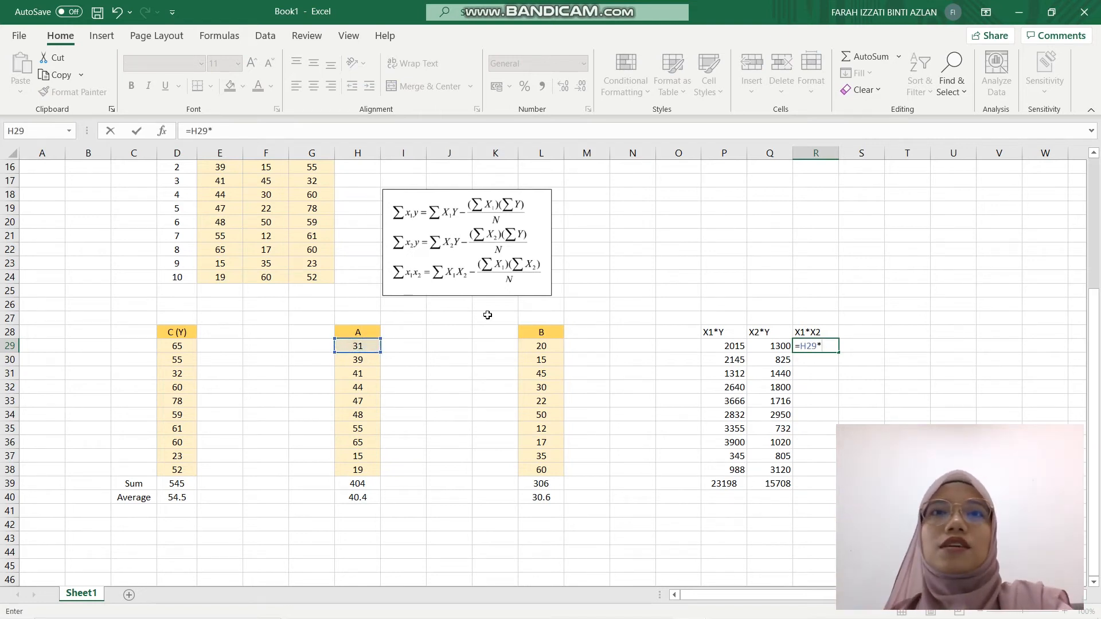
click(549, 342)
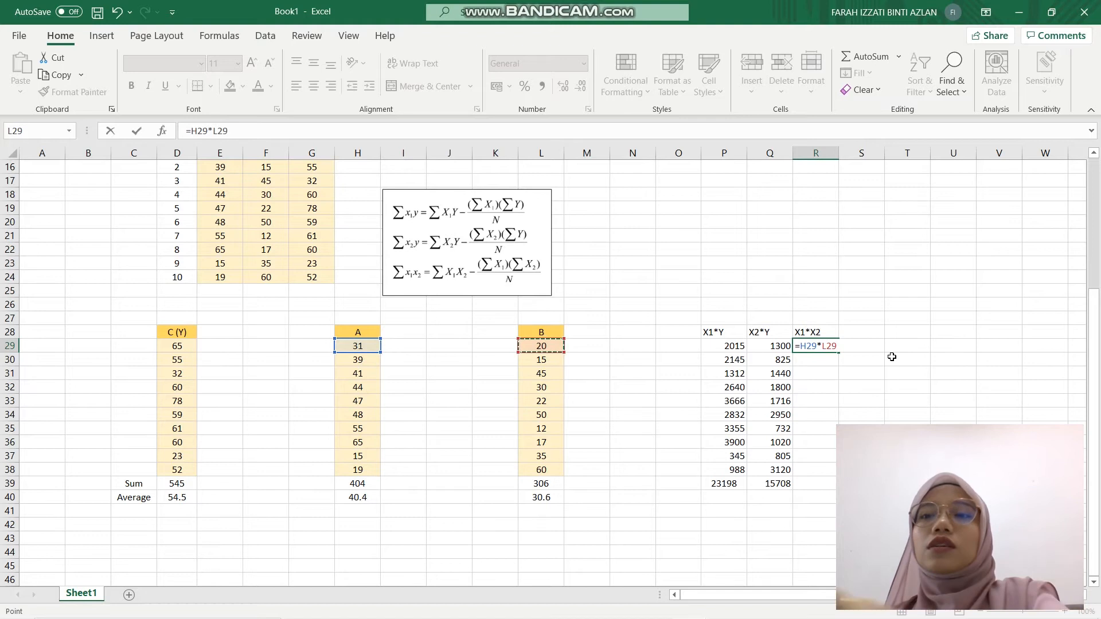
key(Return)
click(830, 347)
drag(839, 354, 822, 474)
Step: Total the X1*X2 products in R39 with a SUM of R29:R38
click(805, 485)
text(=SUM)
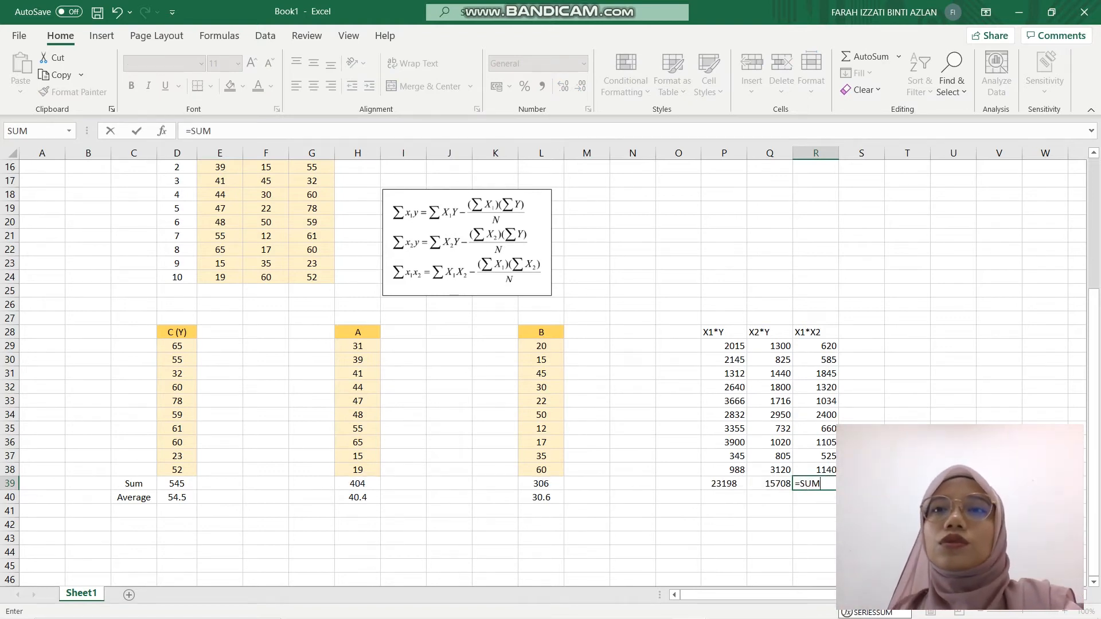
text(()
drag(819, 347, 800, 467)
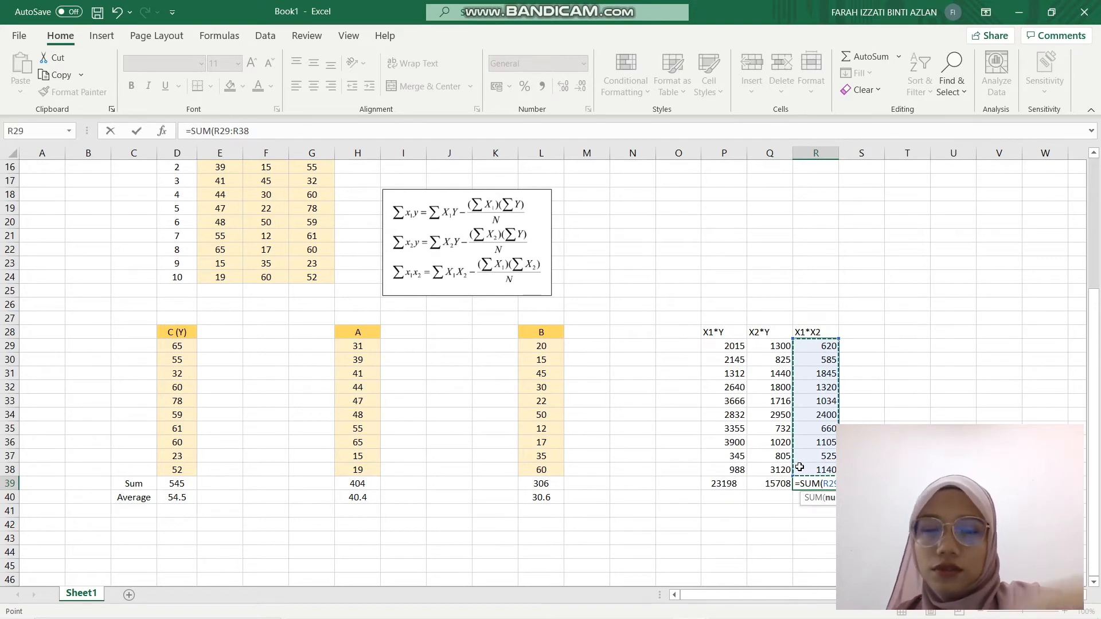
key(Return)
Step: Centre the Sum and Average rows and the whole calculation block B27:S42 horizontally
drag(111, 485, 860, 510)
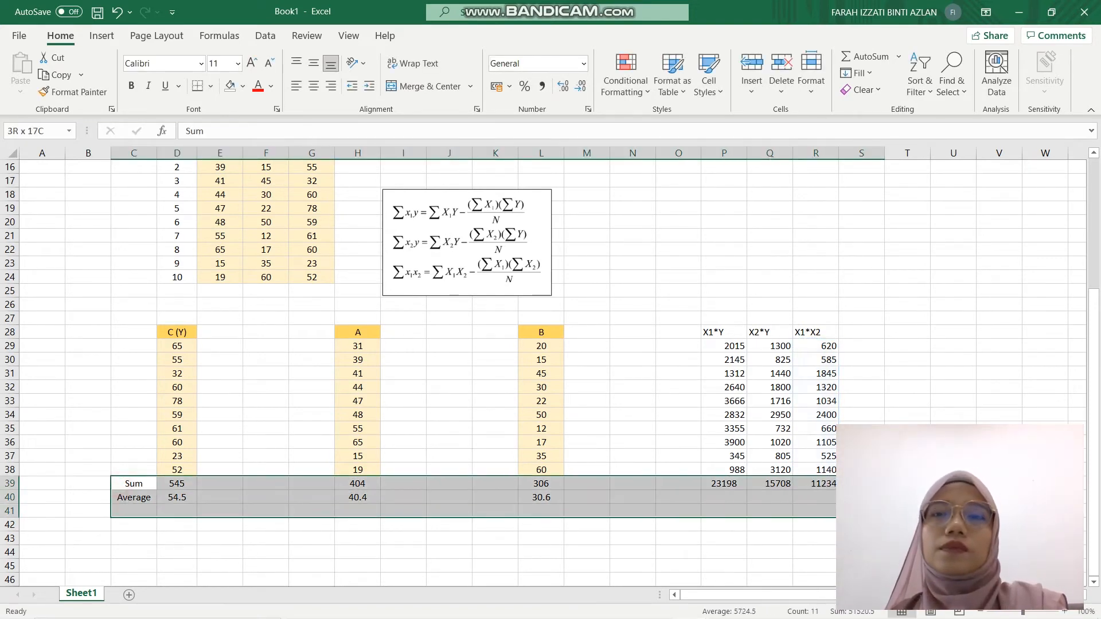
click(314, 86)
click(314, 86)
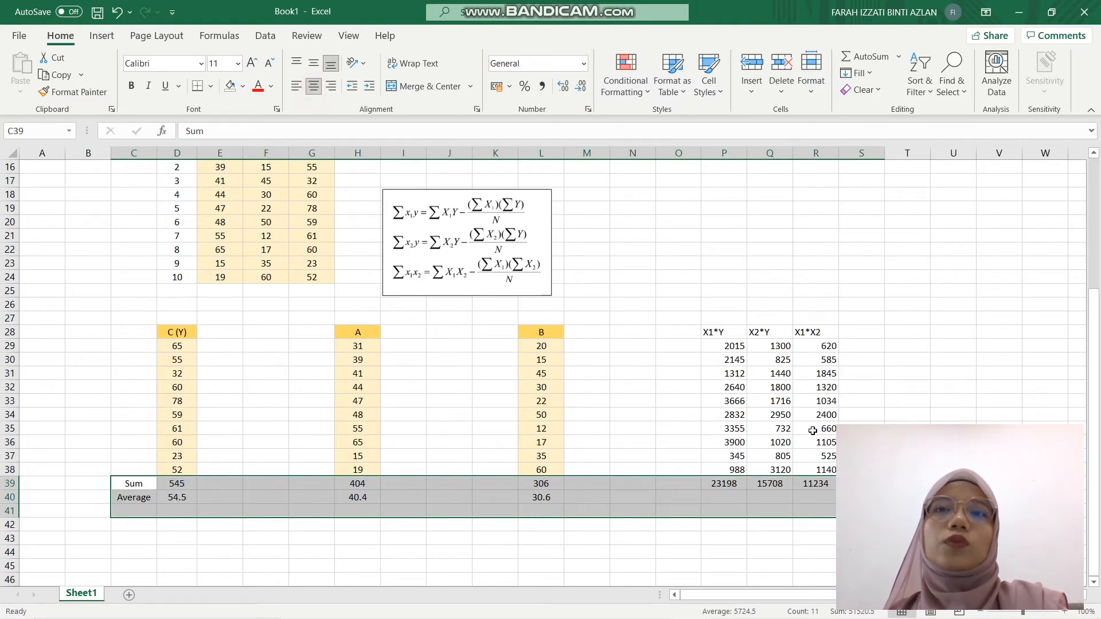
click(977, 319)
drag(87, 321, 861, 524)
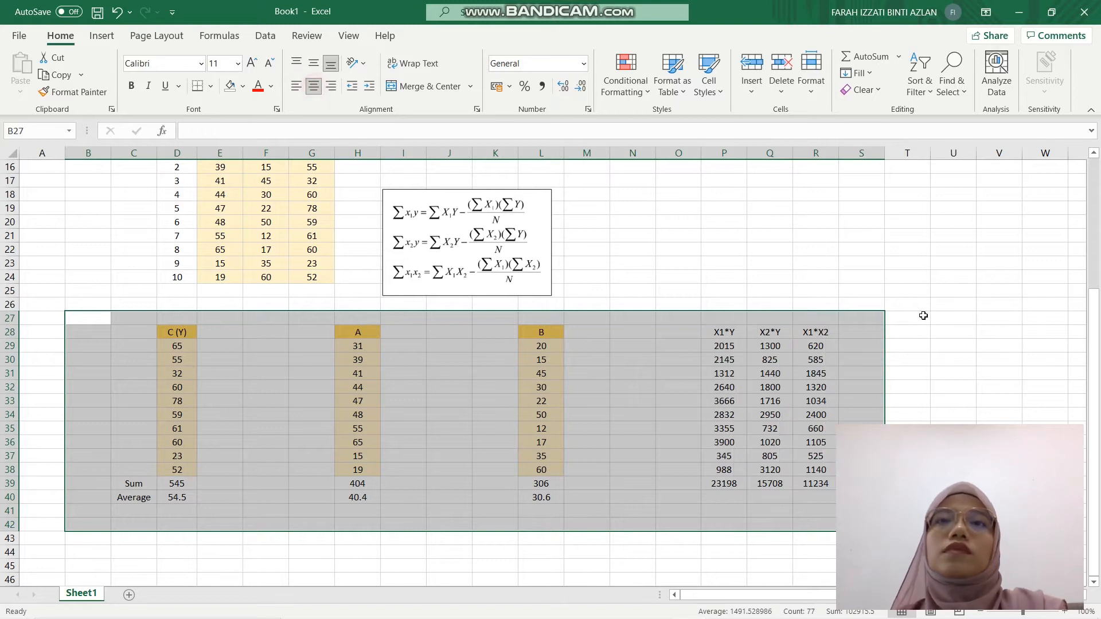
click(925, 315)
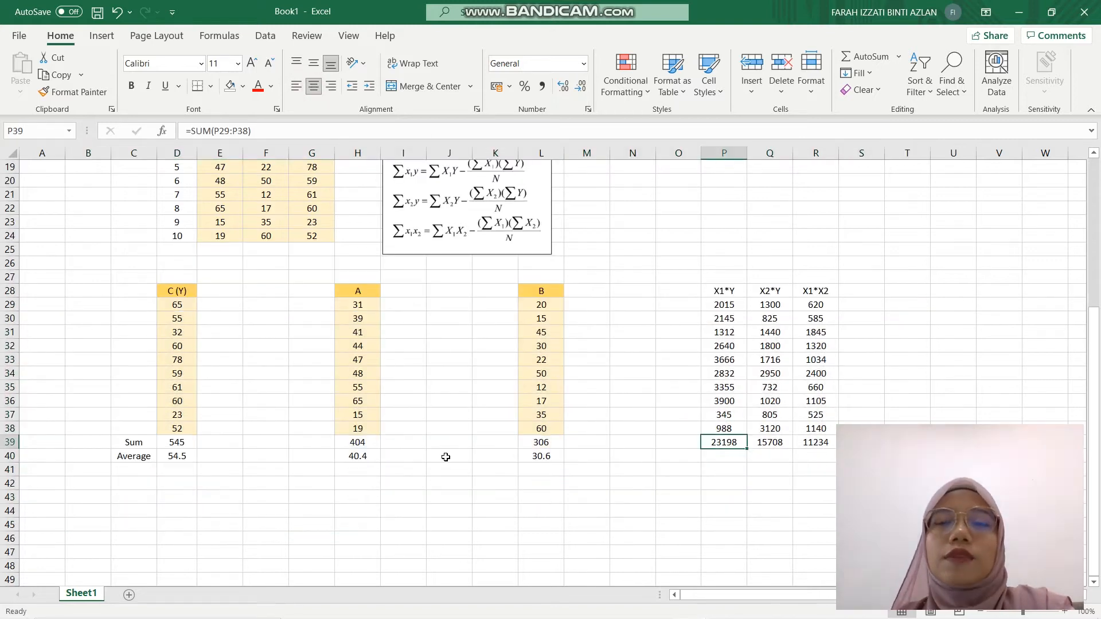
click(374, 517)
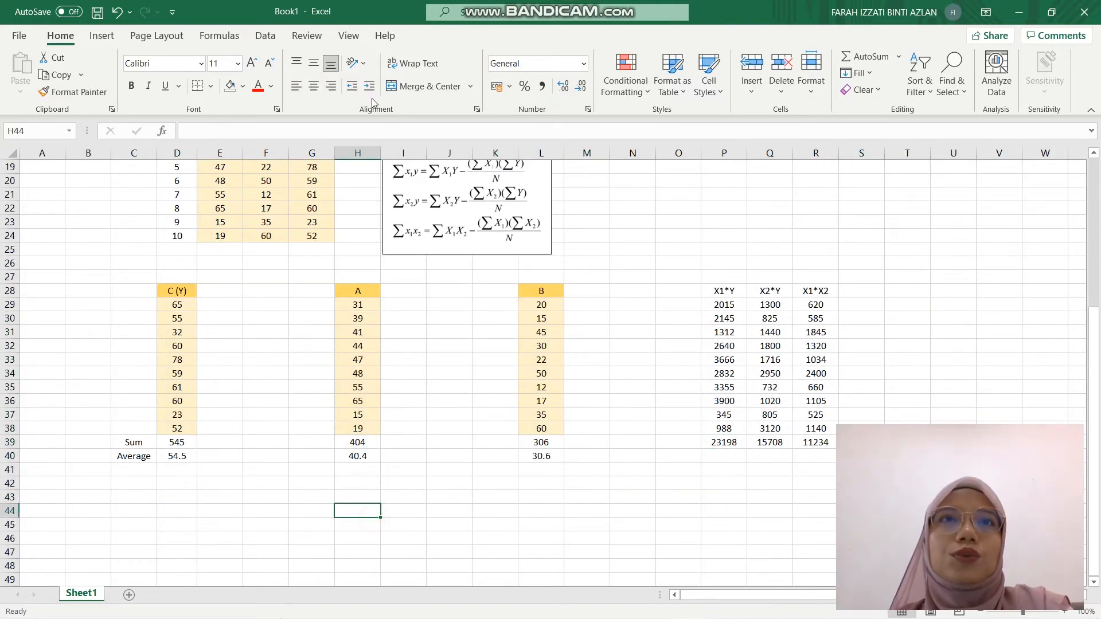
Step: Enter the label "X1Y =" in E43 below the Sum and Average rows
scroll(476, 247, up, 1)
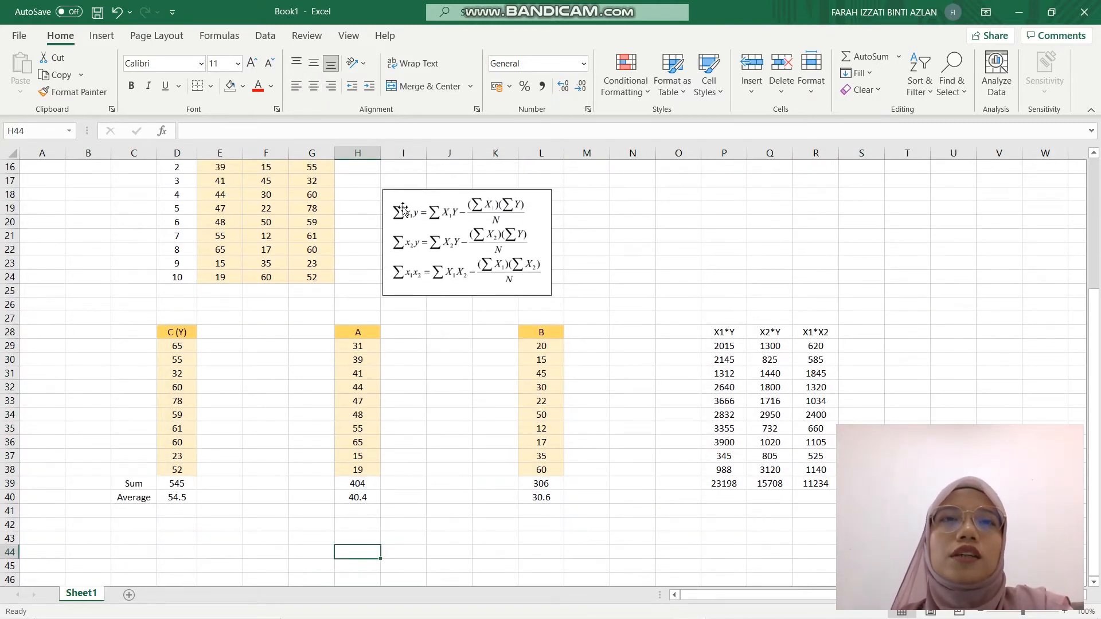
scroll(287, 345, down, 1)
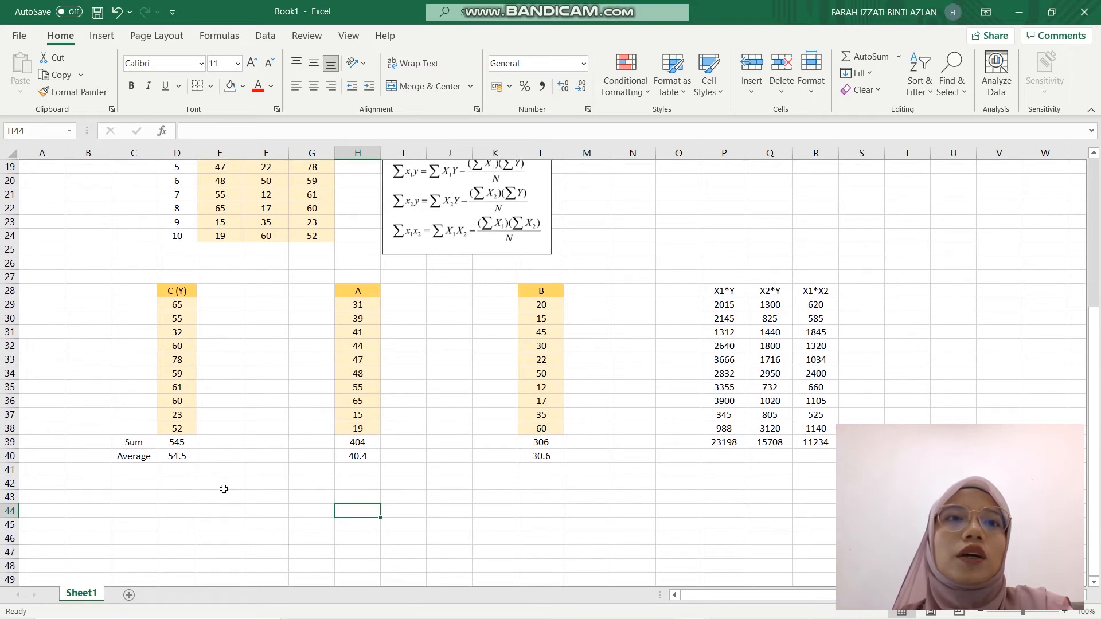
click(221, 485)
click(221, 497)
text(X1)
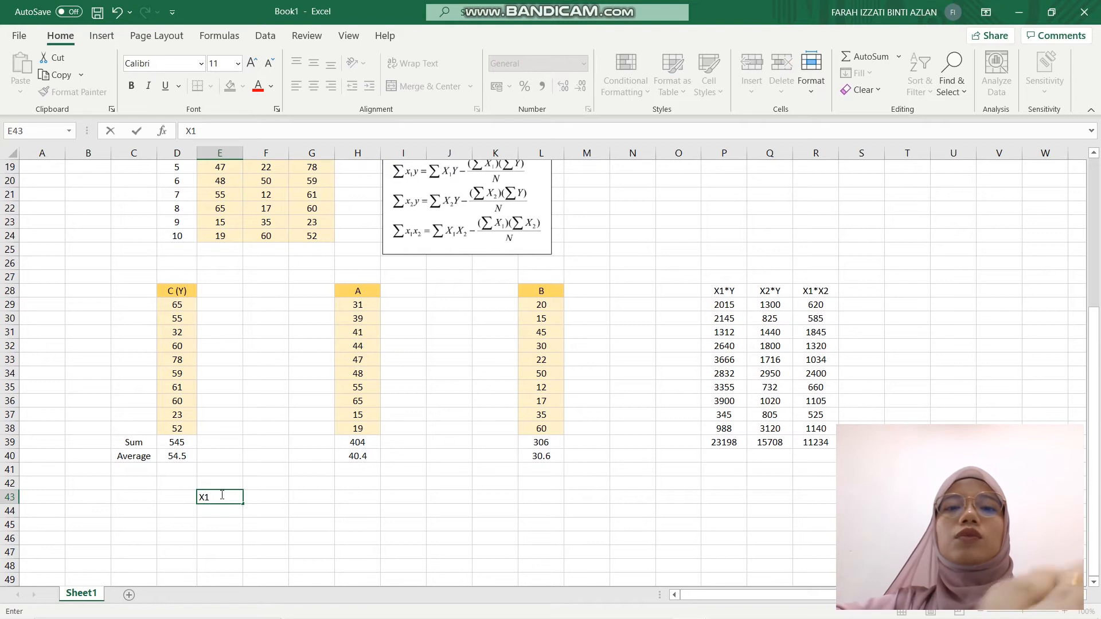
text(Y =)
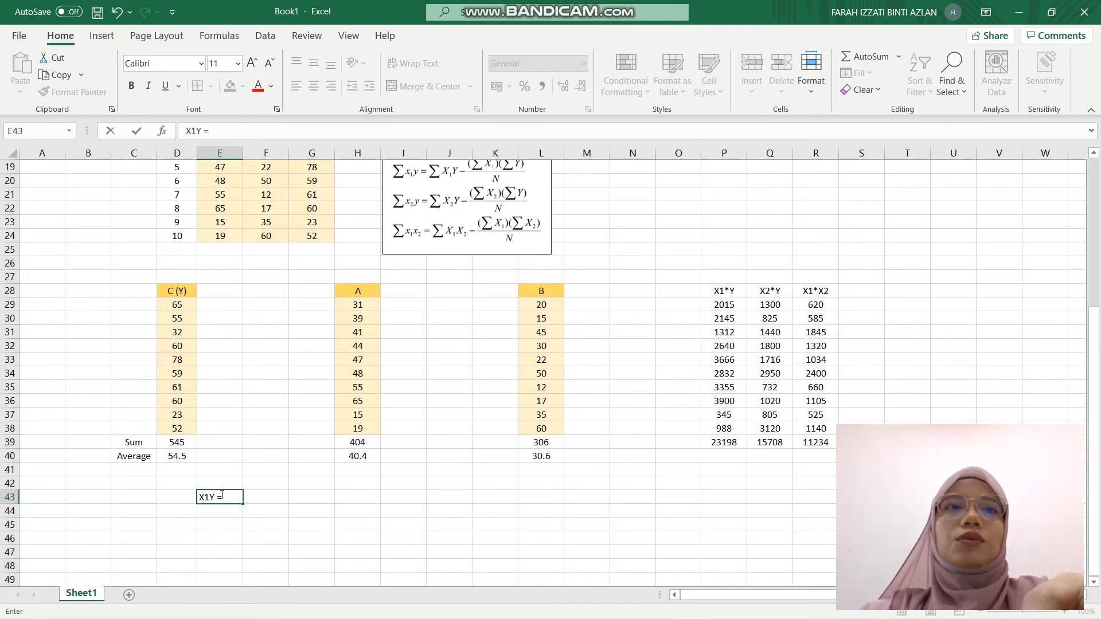
key(Tab)
Step: Calculate the corrected X1Y sum of cross-products in F43 with =P39-((H39*D39)/10)
text(=)
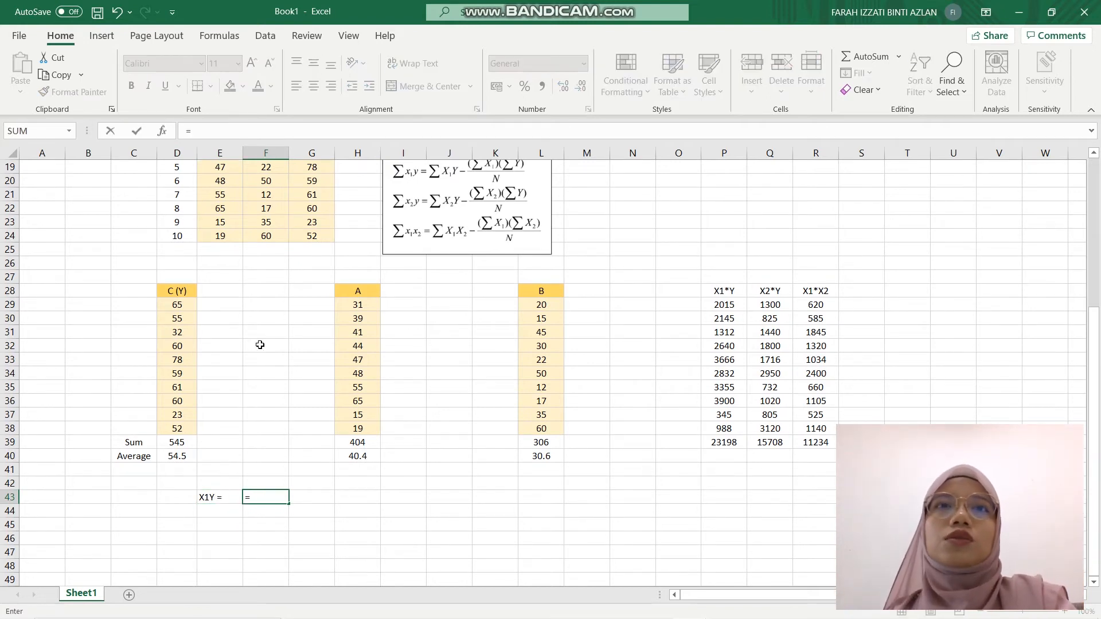
click(736, 442)
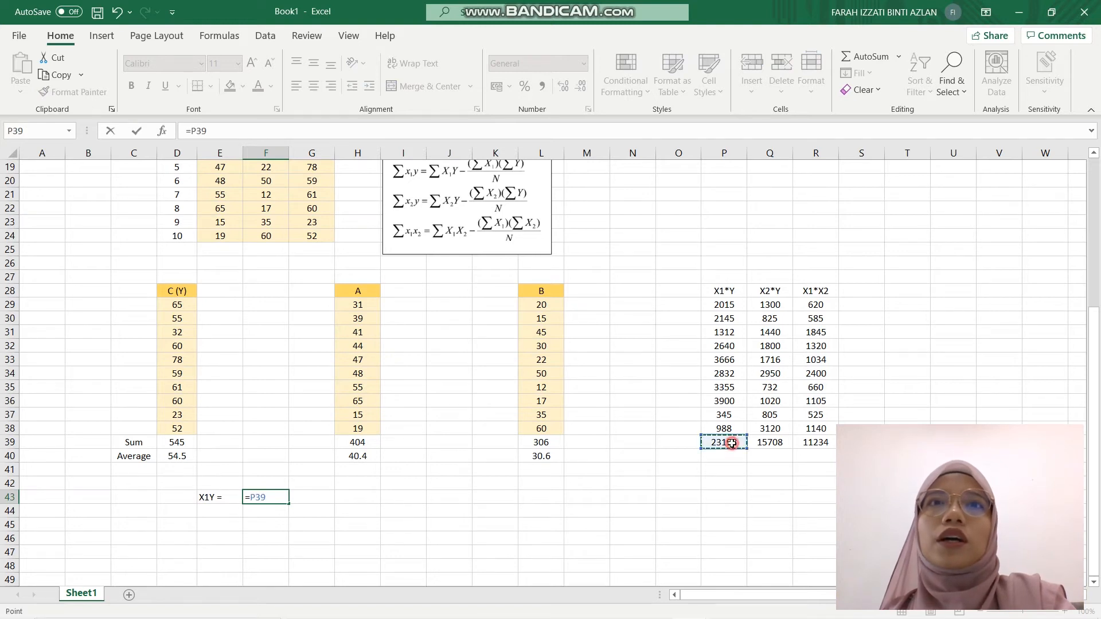
text(-(()
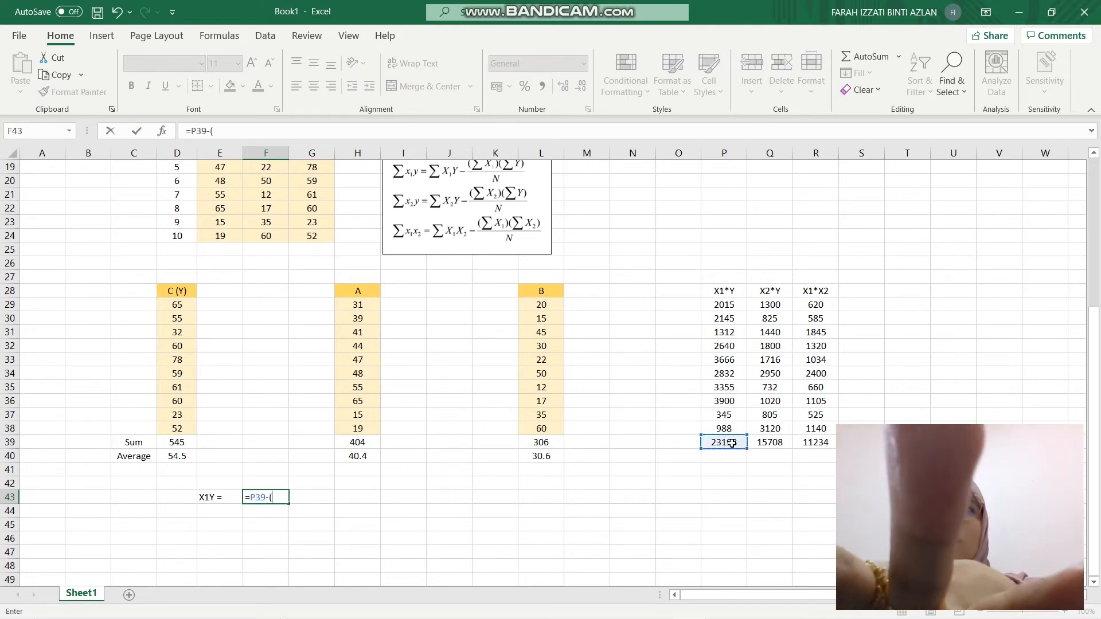
click(355, 442)
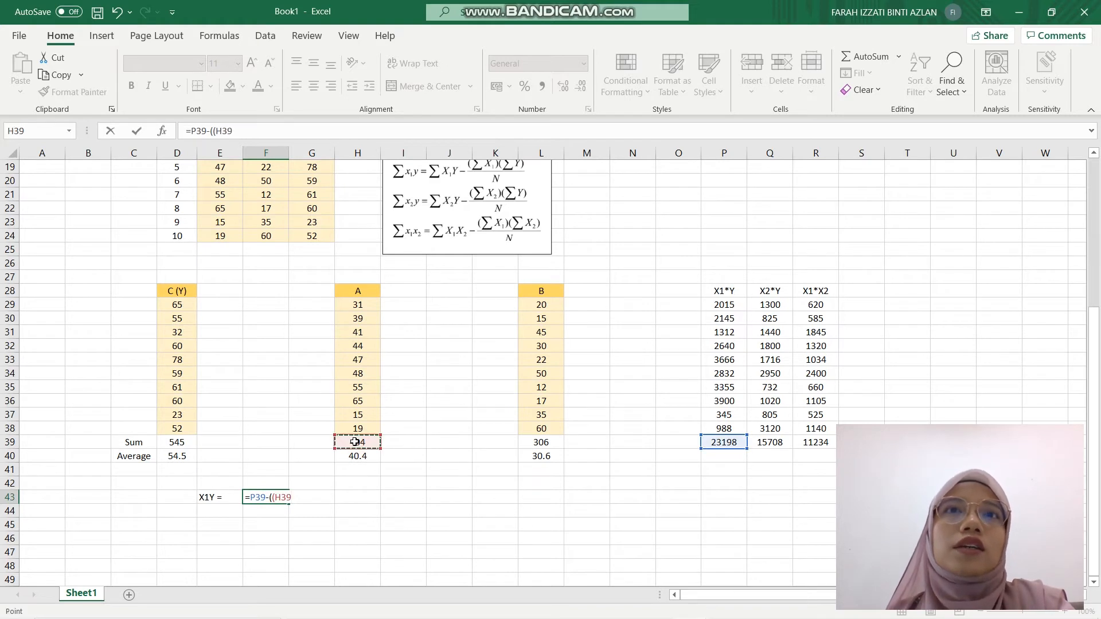
text(*)
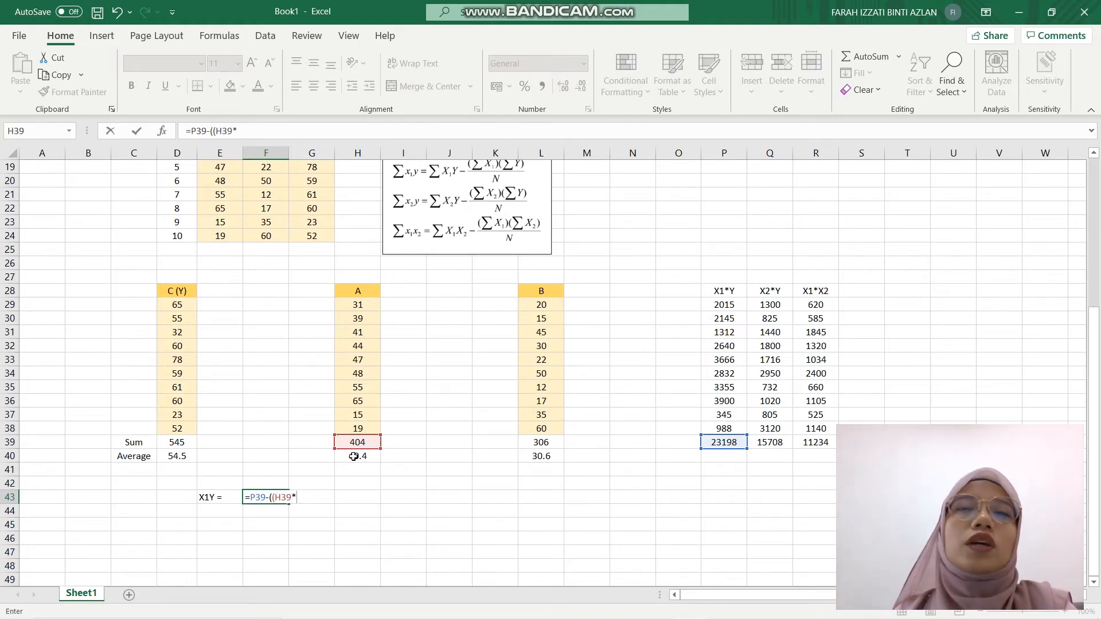
scroll(519, 212, up, 1)
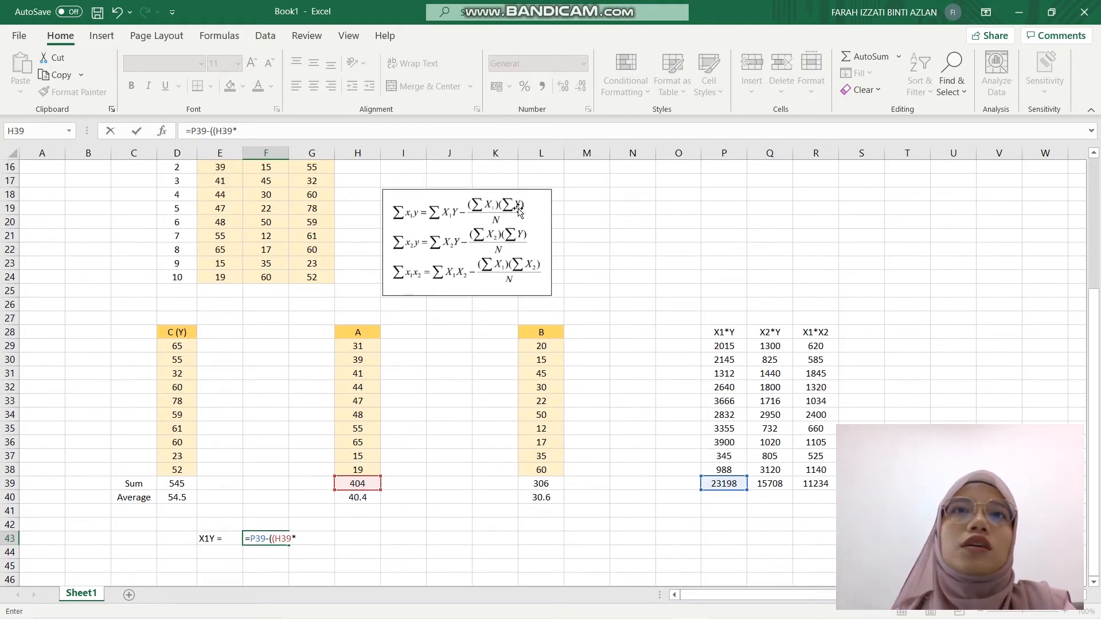
click(181, 482)
text()/10)
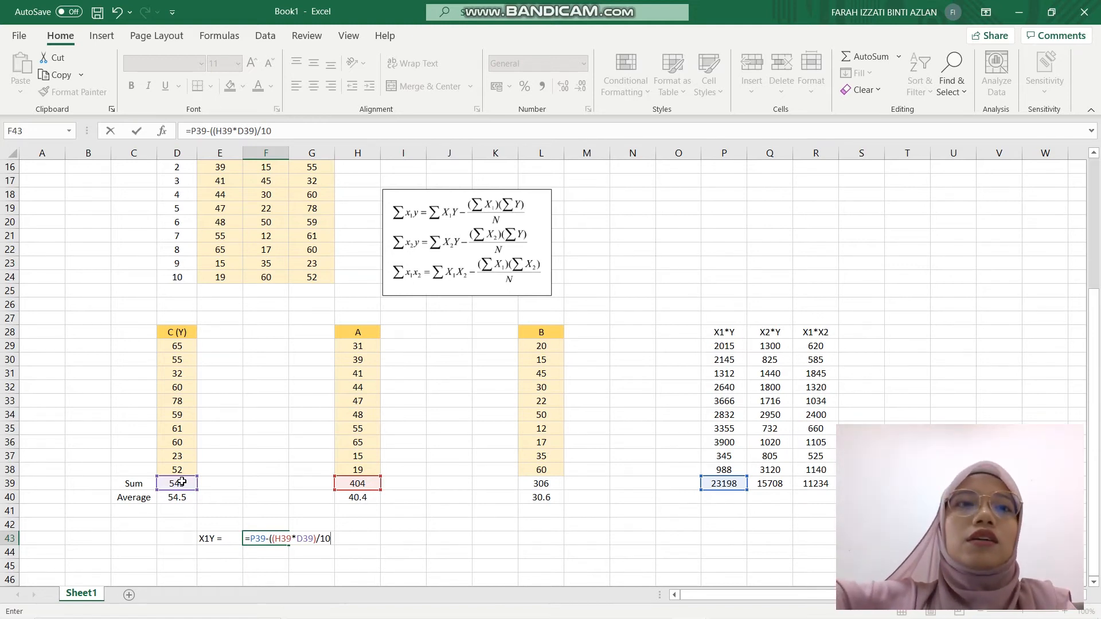
text())
key(Return)
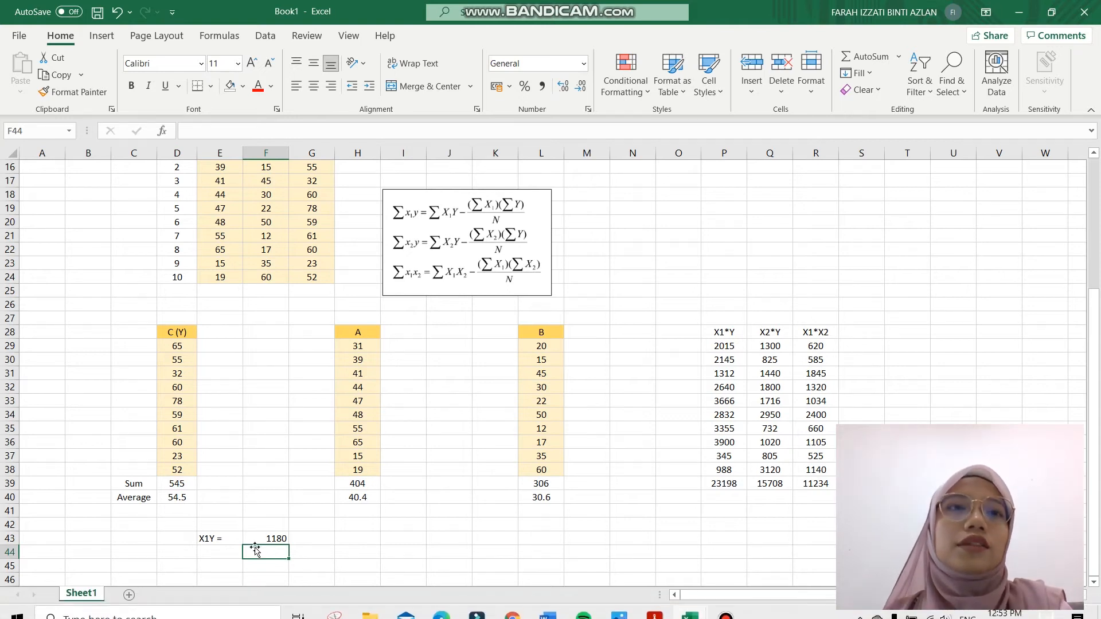
Step: Label E44 as "X2Y =" under the X1Y label
click(216, 552)
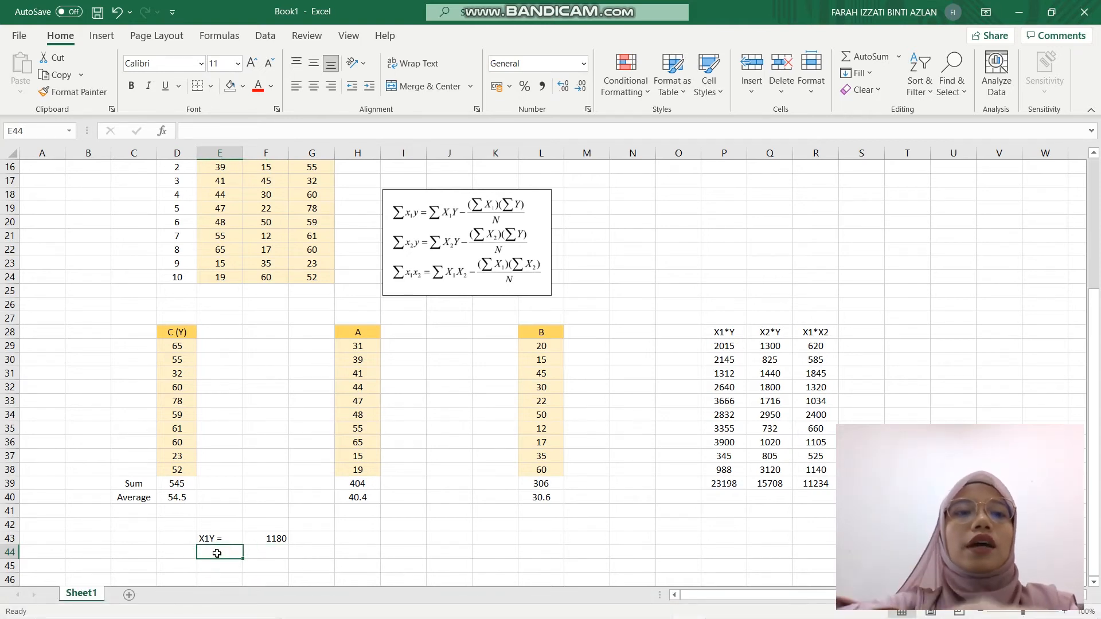
text(X2)
text(=)
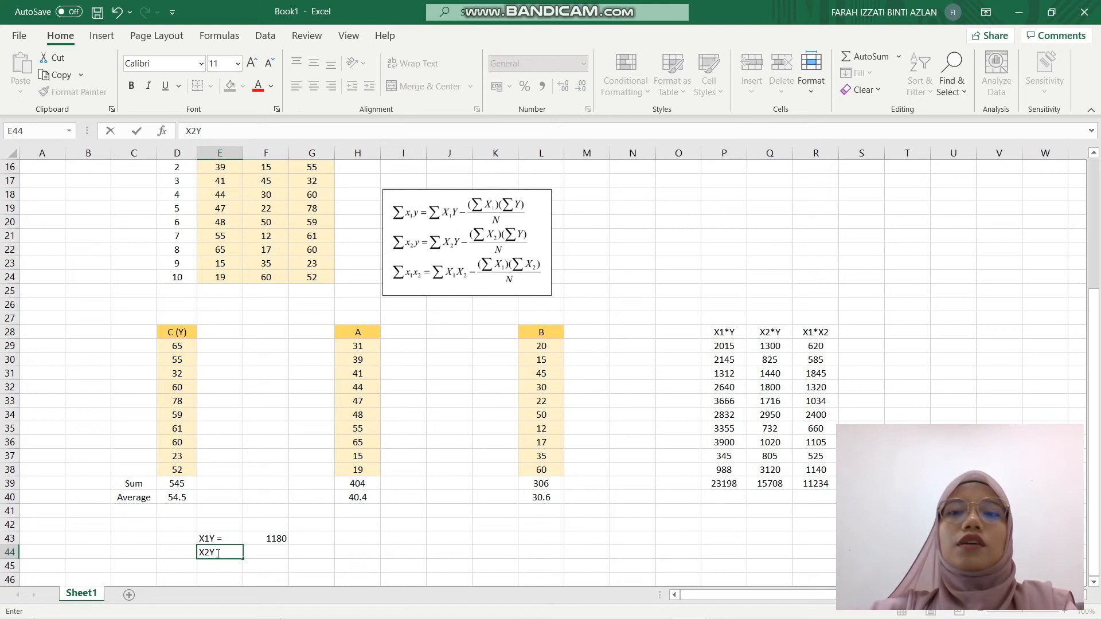
Step: Calculate the corrected X2Y sum of cross-products in F44 with =Q39-((L39*D39)/10)
click(287, 552)
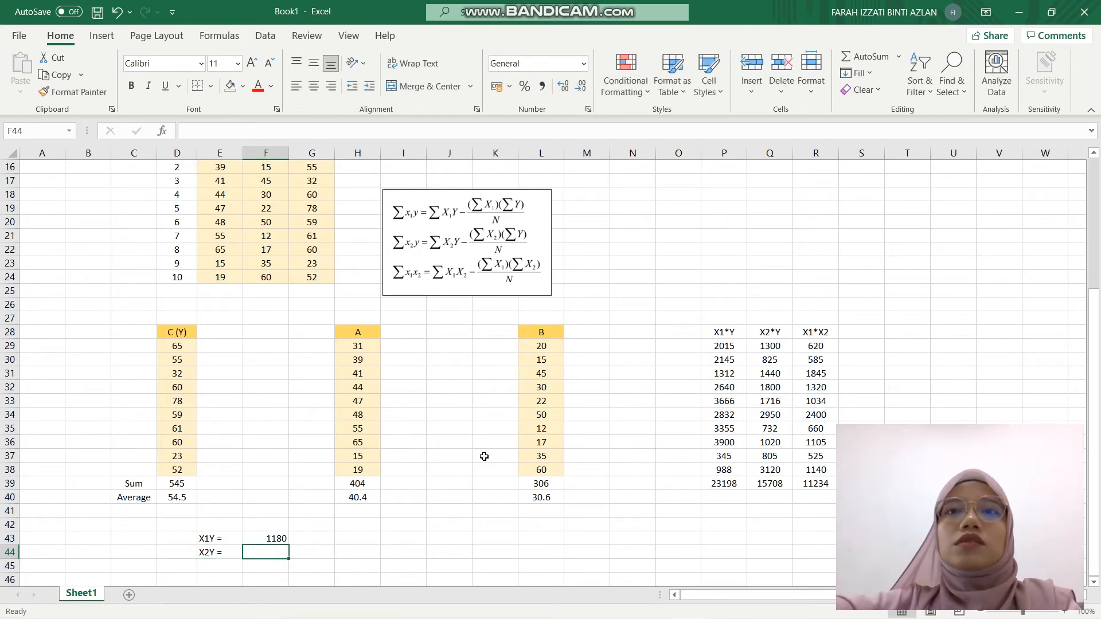
text(=)
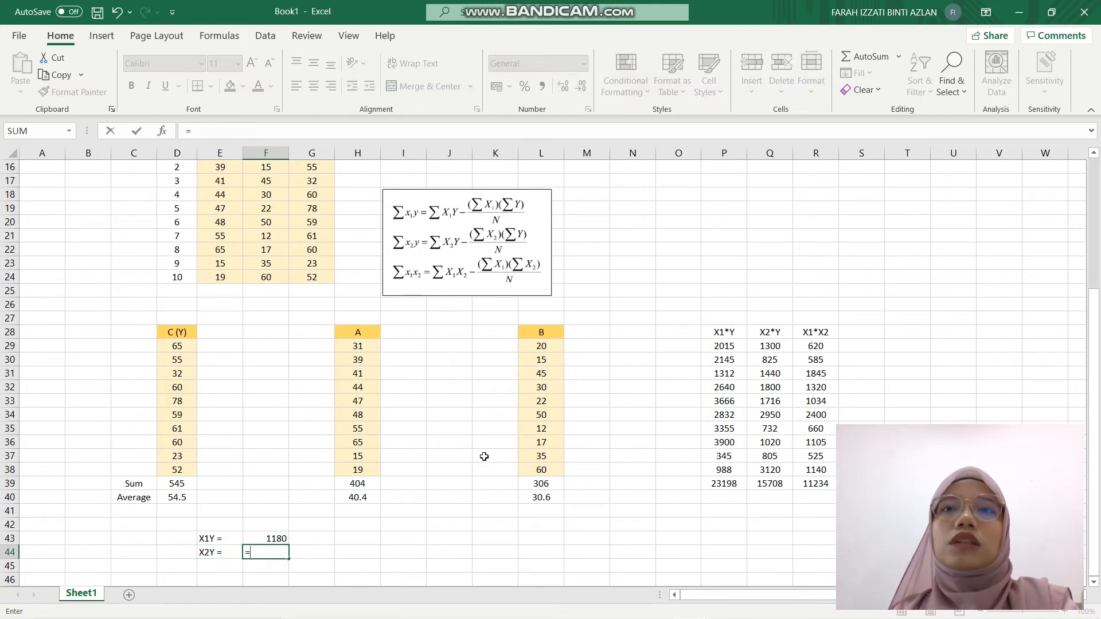
click(775, 486)
text(-)
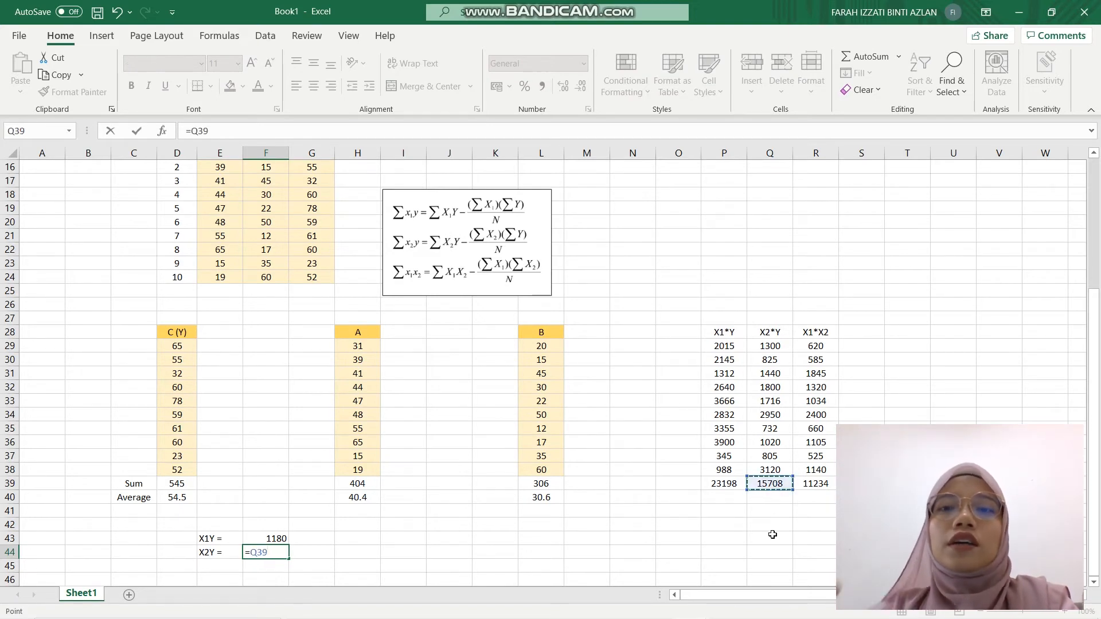
text((()
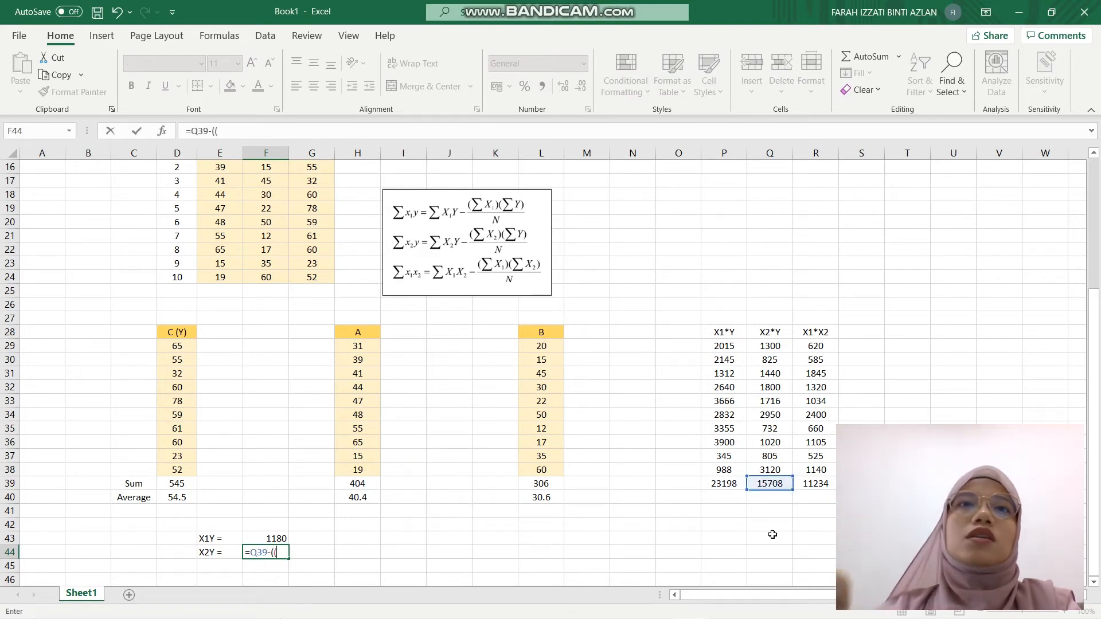
click(538, 483)
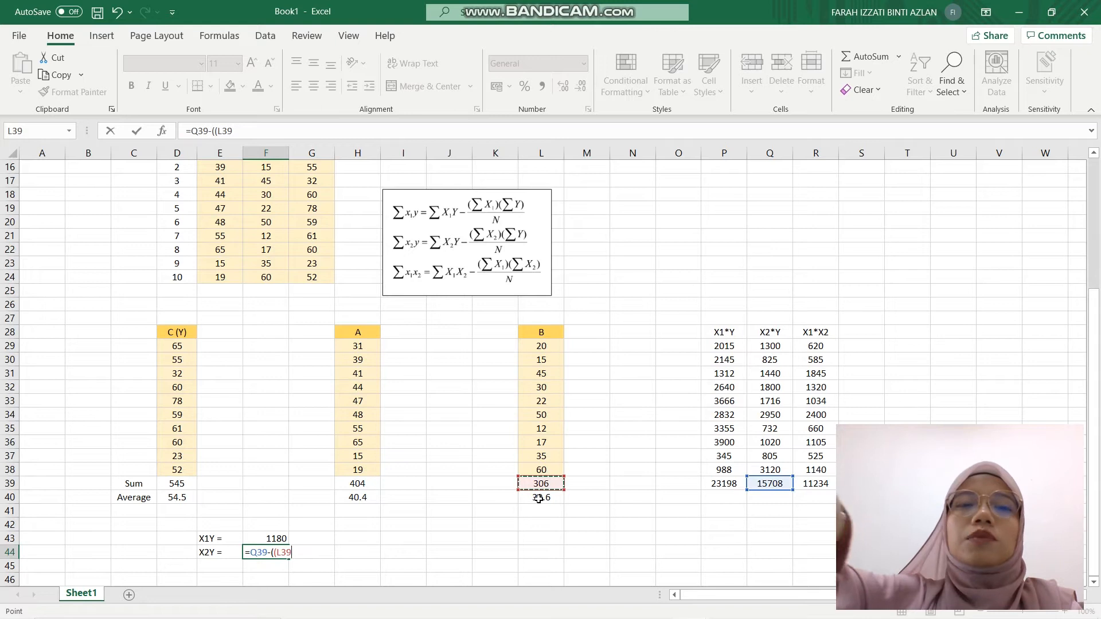
text(*)
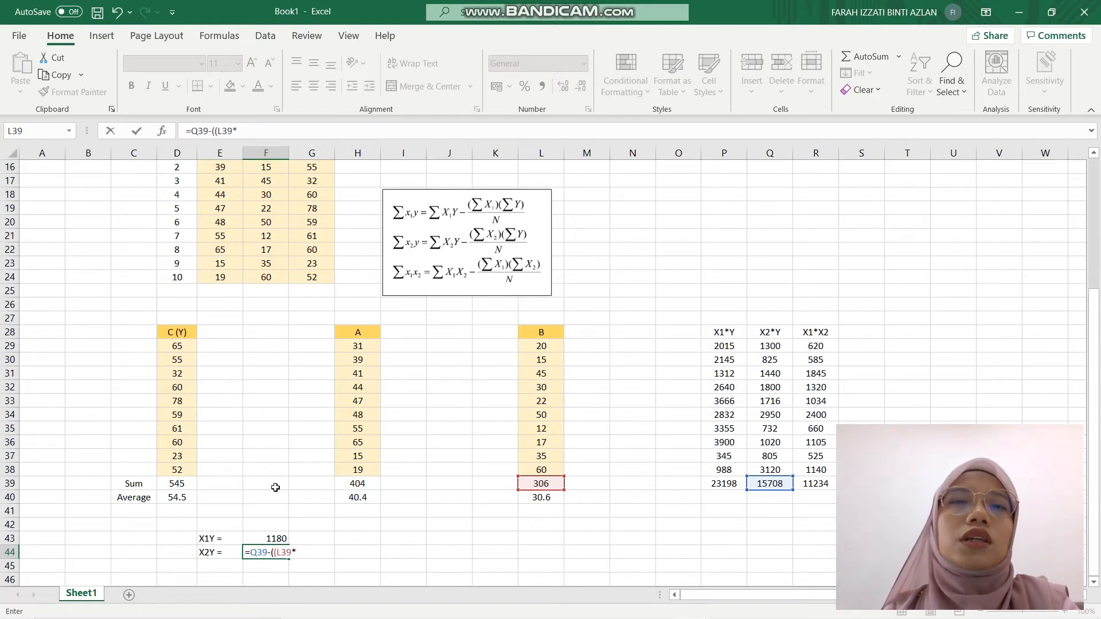
click(166, 487)
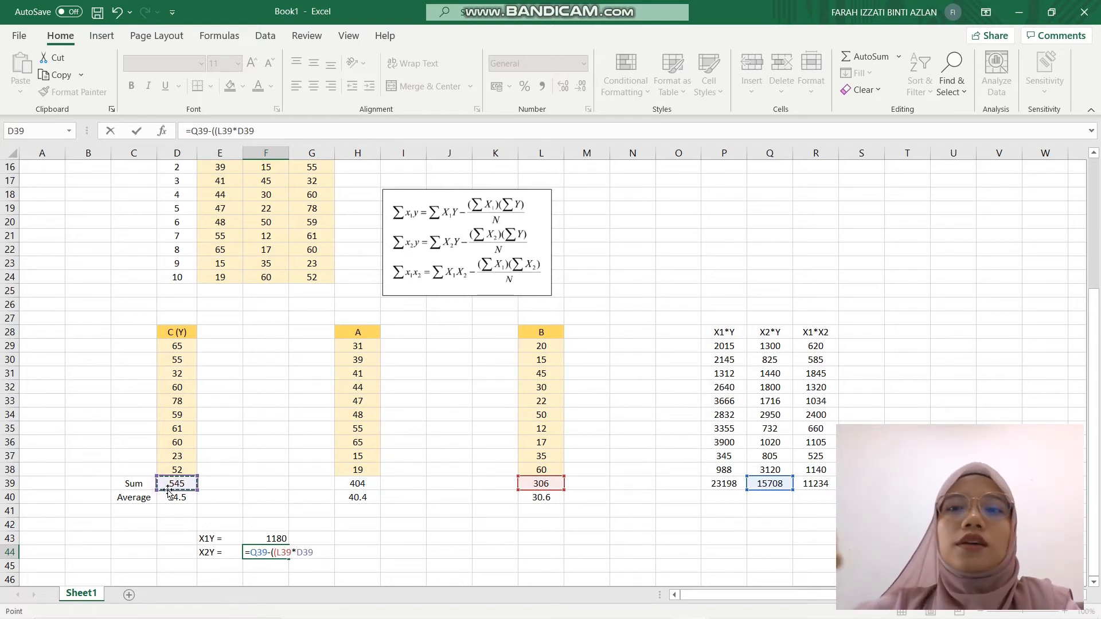
text()/10)
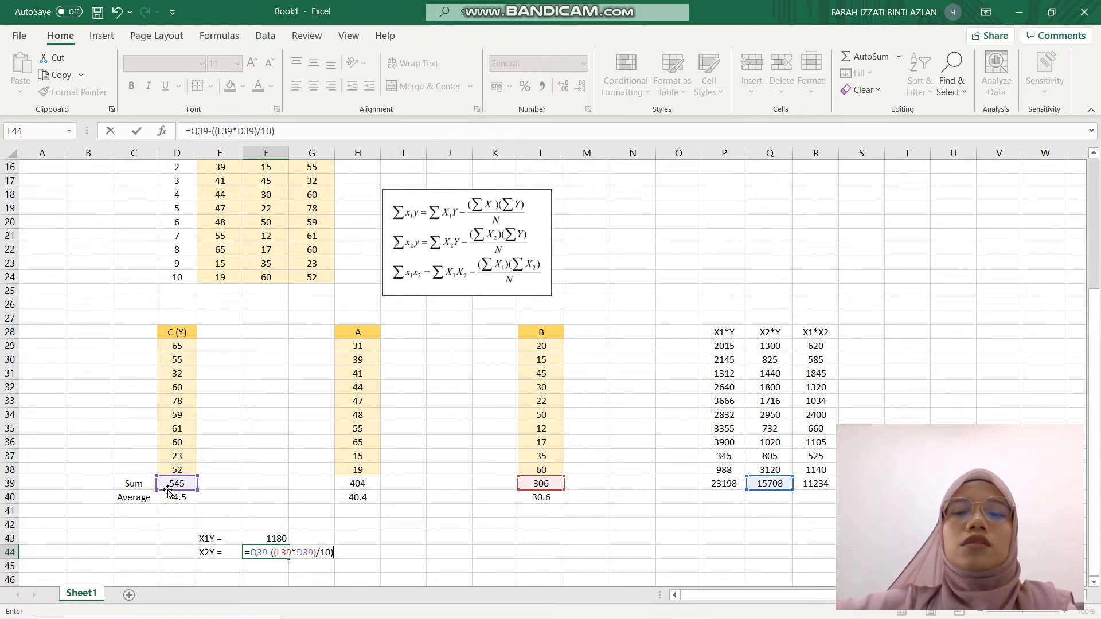
key(Return)
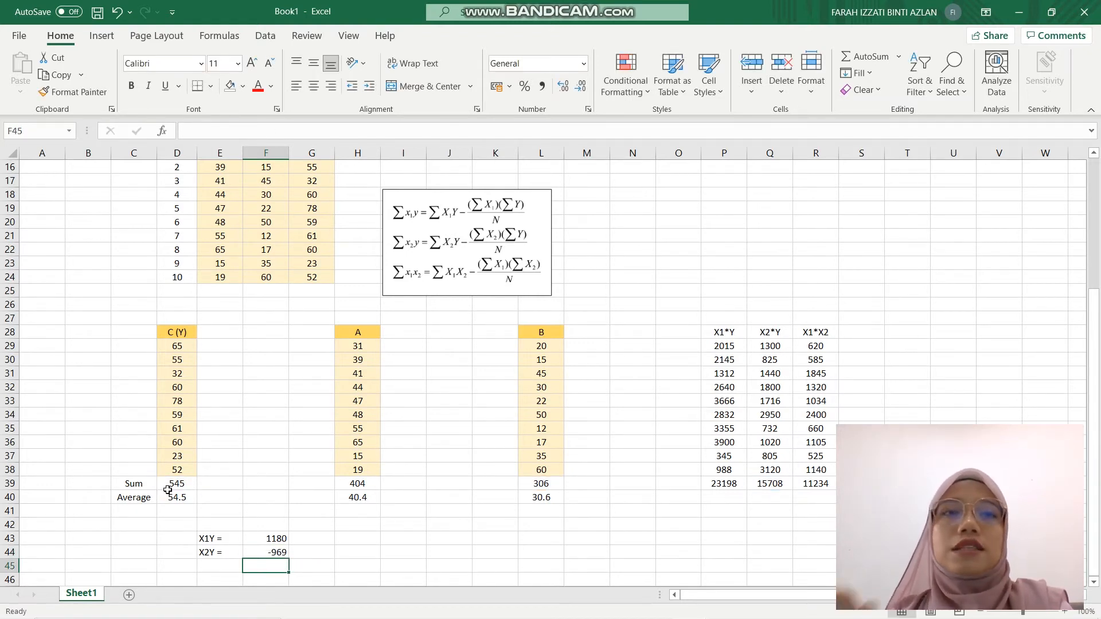
Step: Add the label "X1X2 =" in E45 beneath the X2Y label
key(Left)
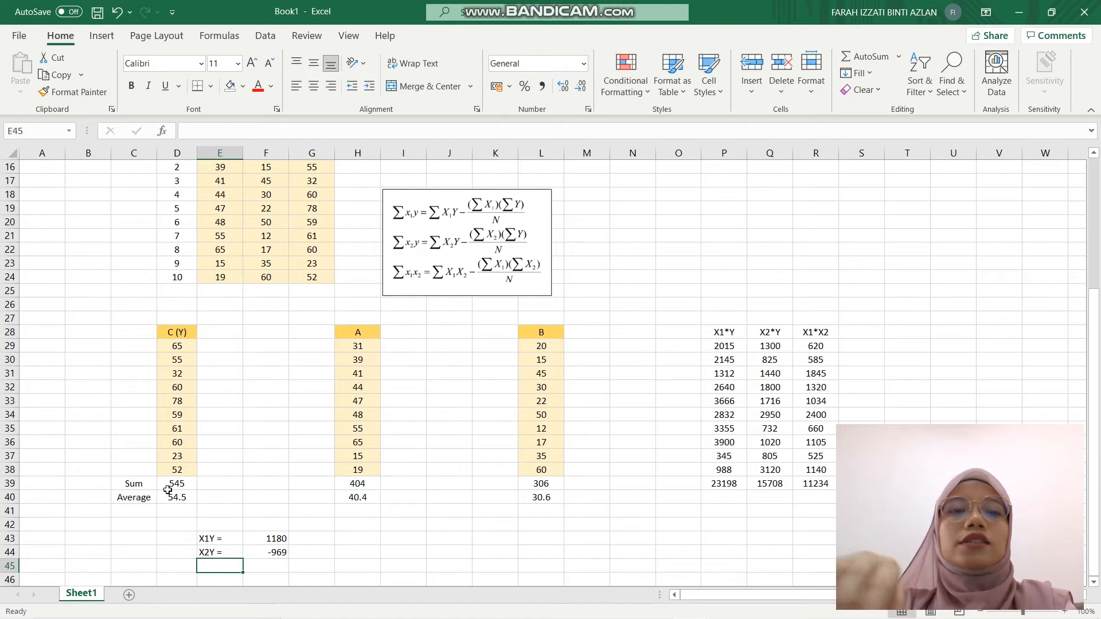
text(X2)
key(BackSpace)
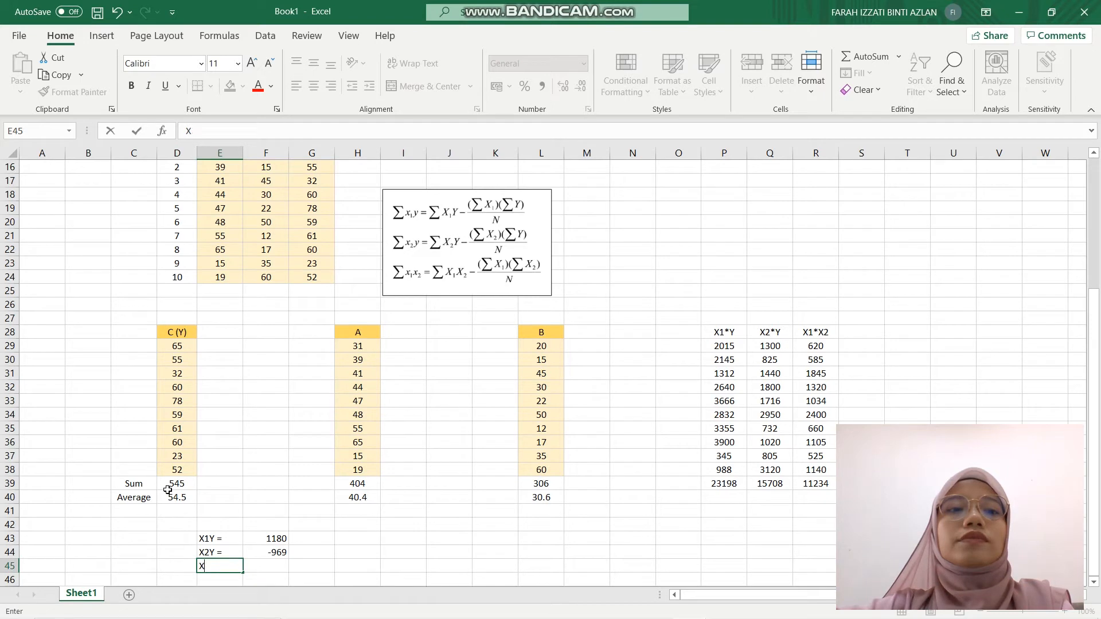
text(1X2 =)
key(Tab)
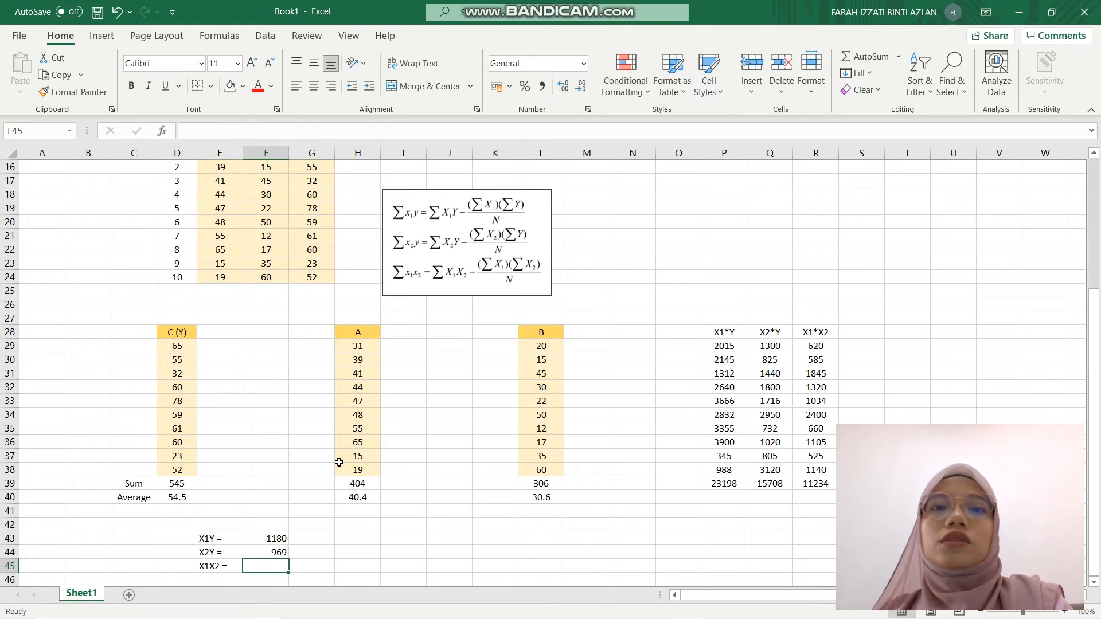
Step: Calculate the corrected X1X2 sum of cross-products in F45 with =R39-((H39*L39)/10)
text(=)
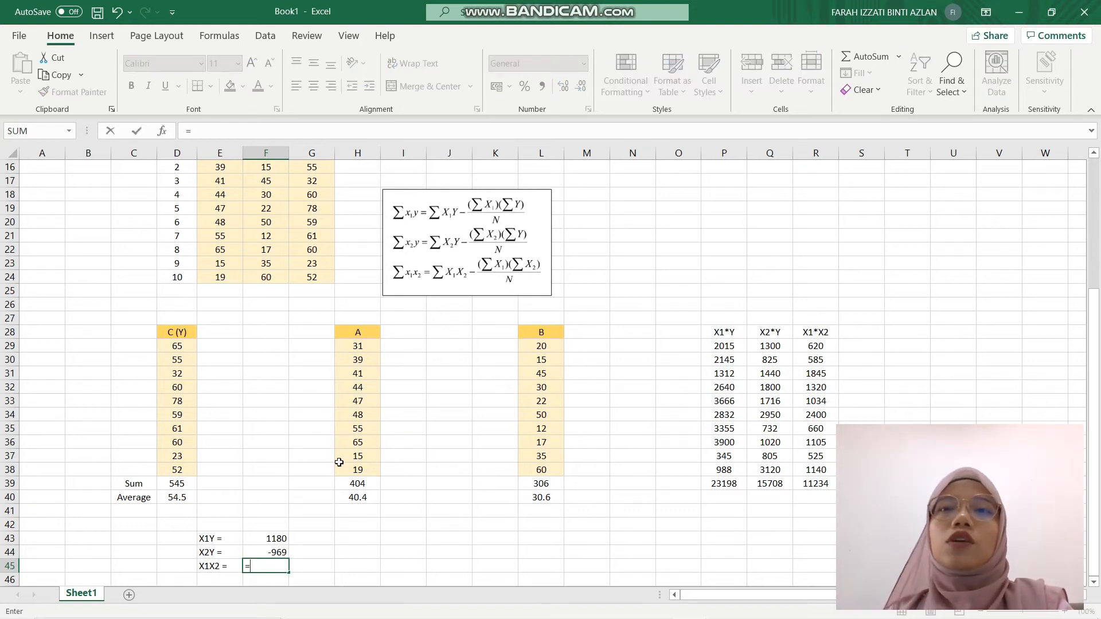
click(815, 485)
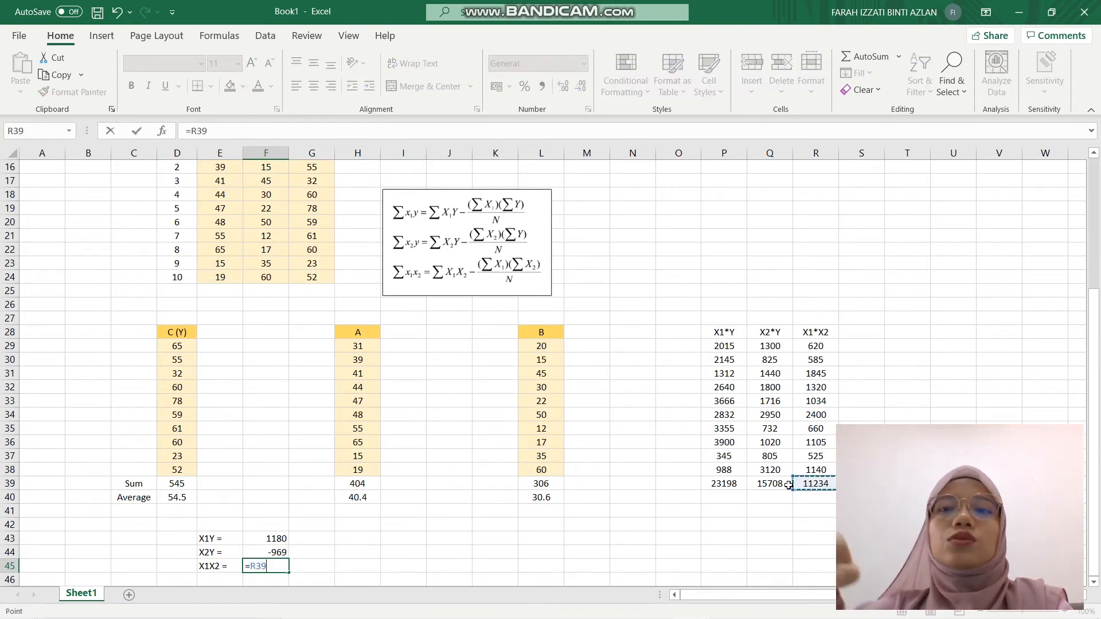
text(-)
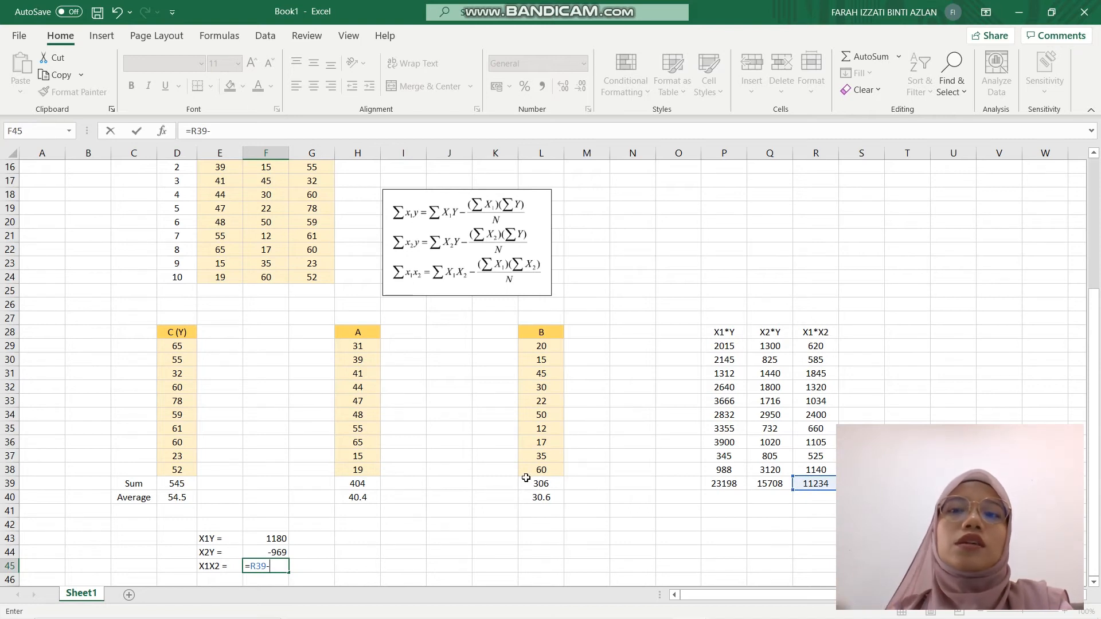
text((()
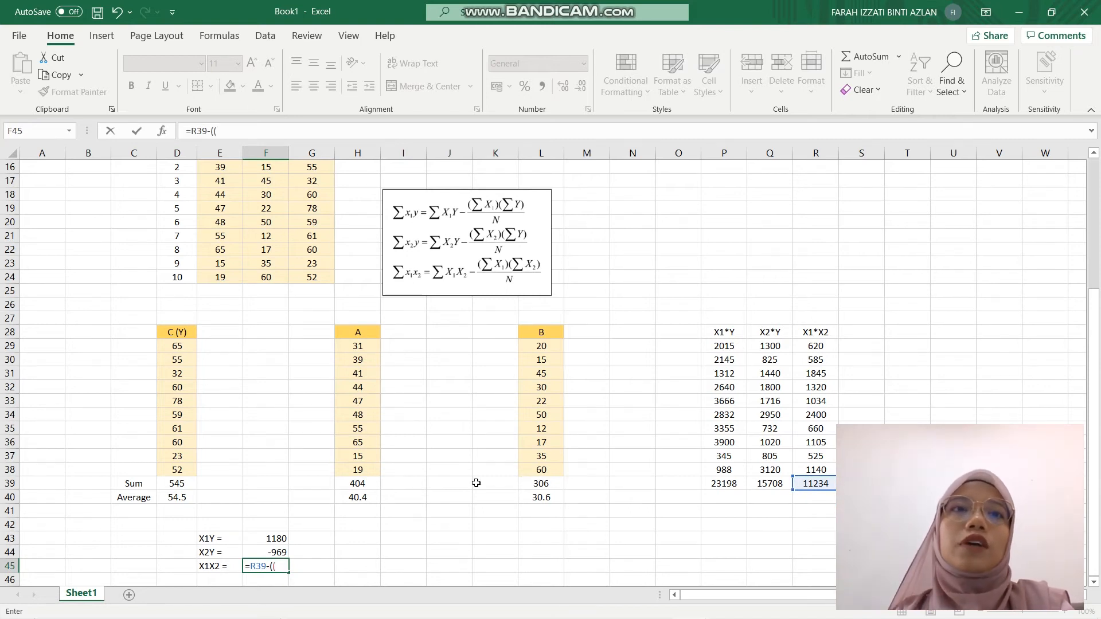
click(371, 484)
text(*)
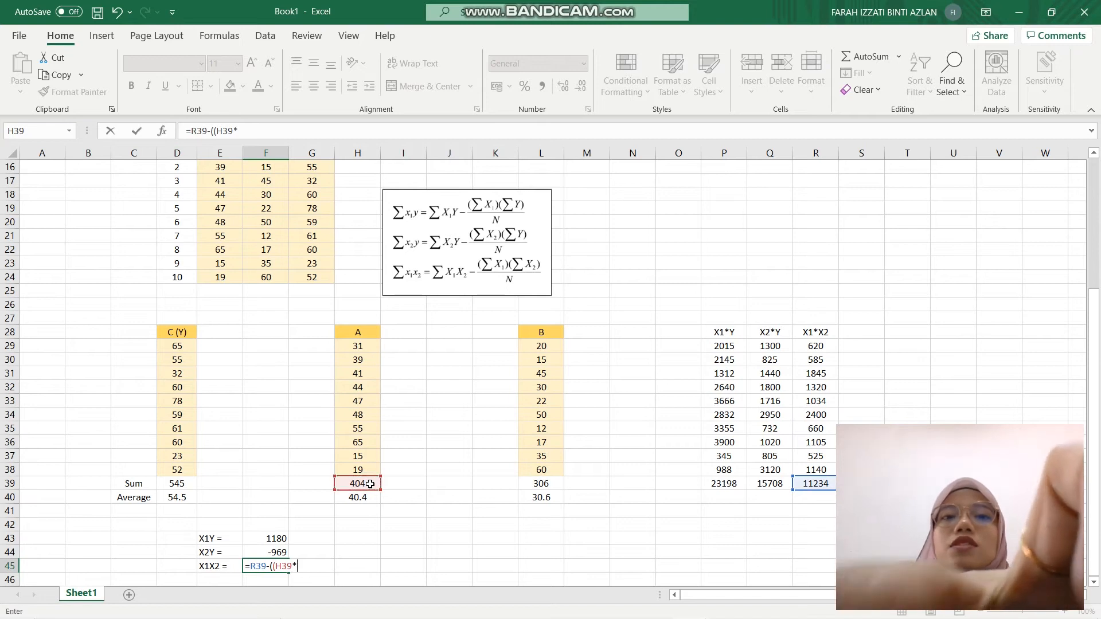
click(531, 488)
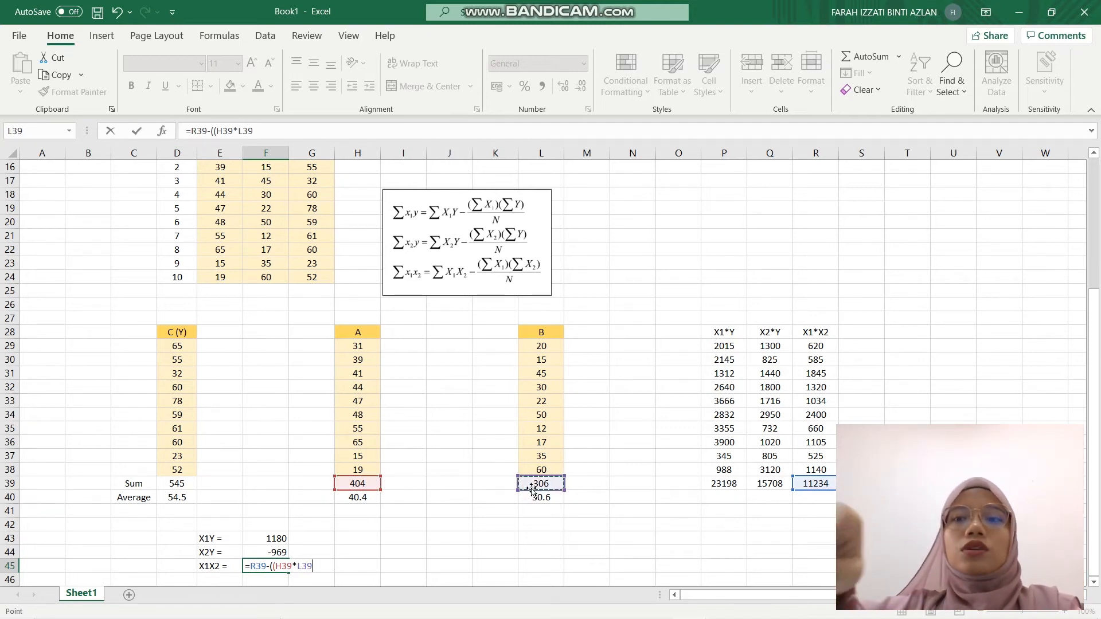
text()/)
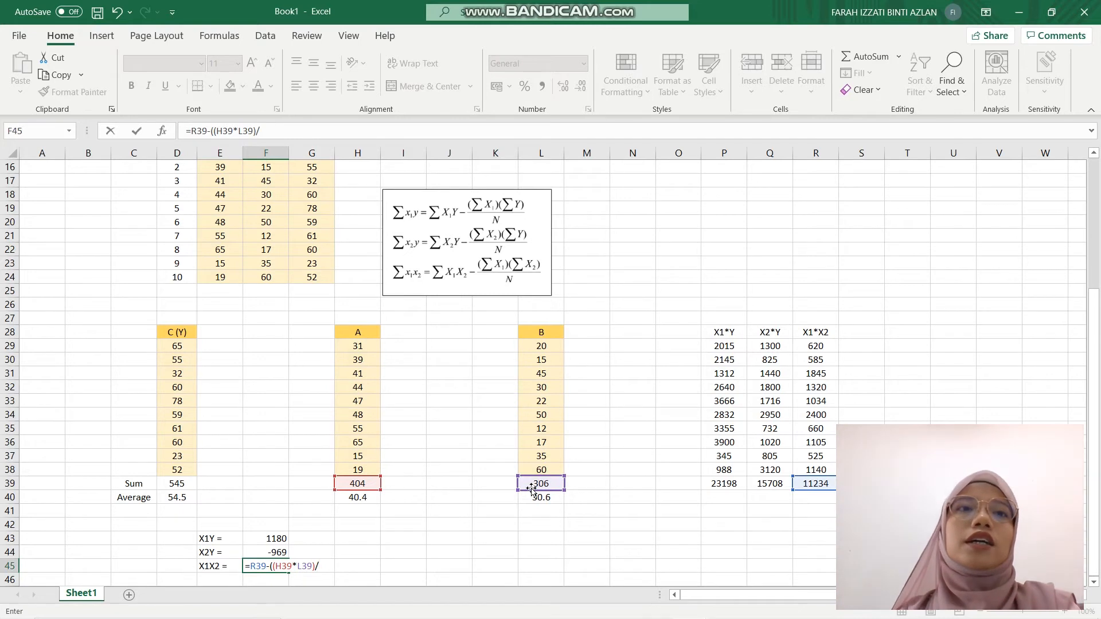
text(10))
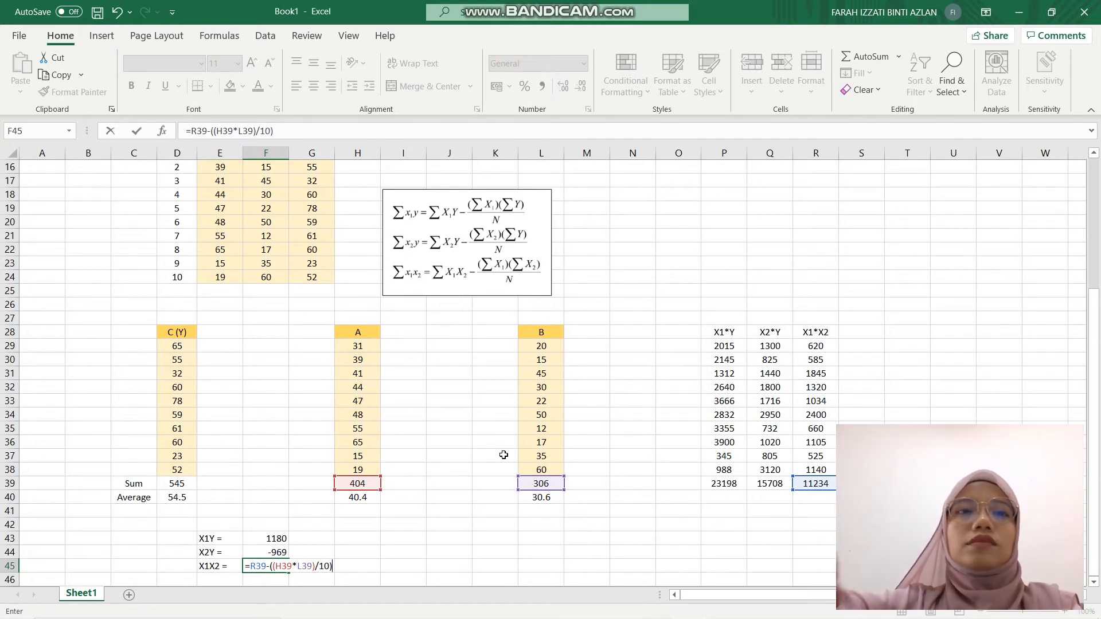
key(Return)
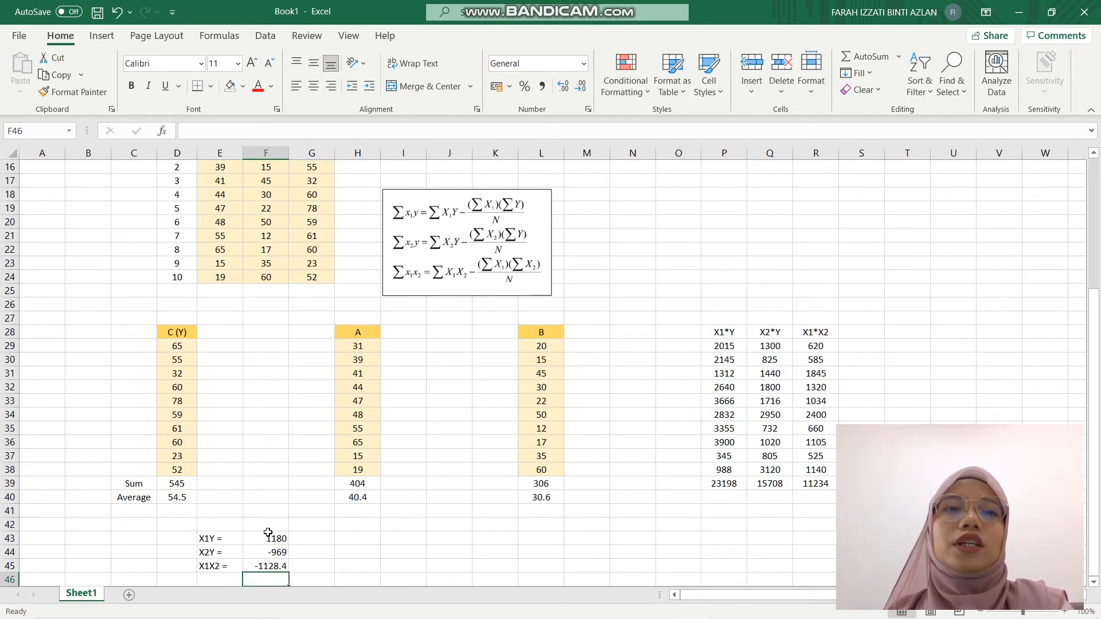
Step: Move the Slope values formula picture beside the cross-product formulas, just above the B data column
scroll(658, 494, up, 5)
drag(741, 298, 662, 507)
scroll(650, 354, down, 4)
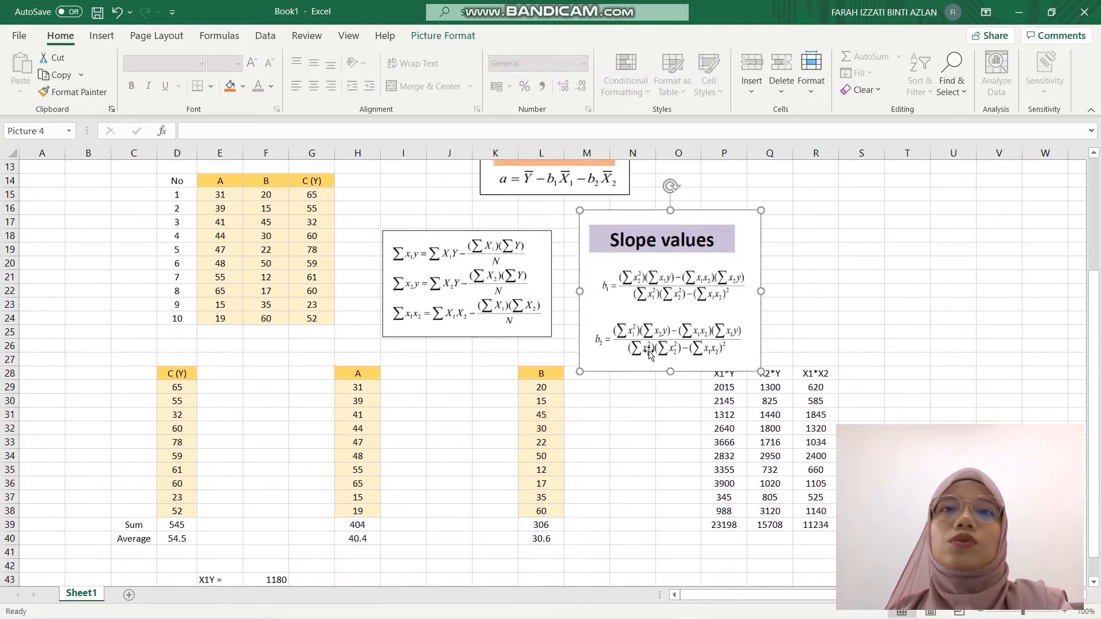
scroll(656, 468, down, 2)
scroll(657, 447, up, 1)
drag(634, 299, 619, 292)
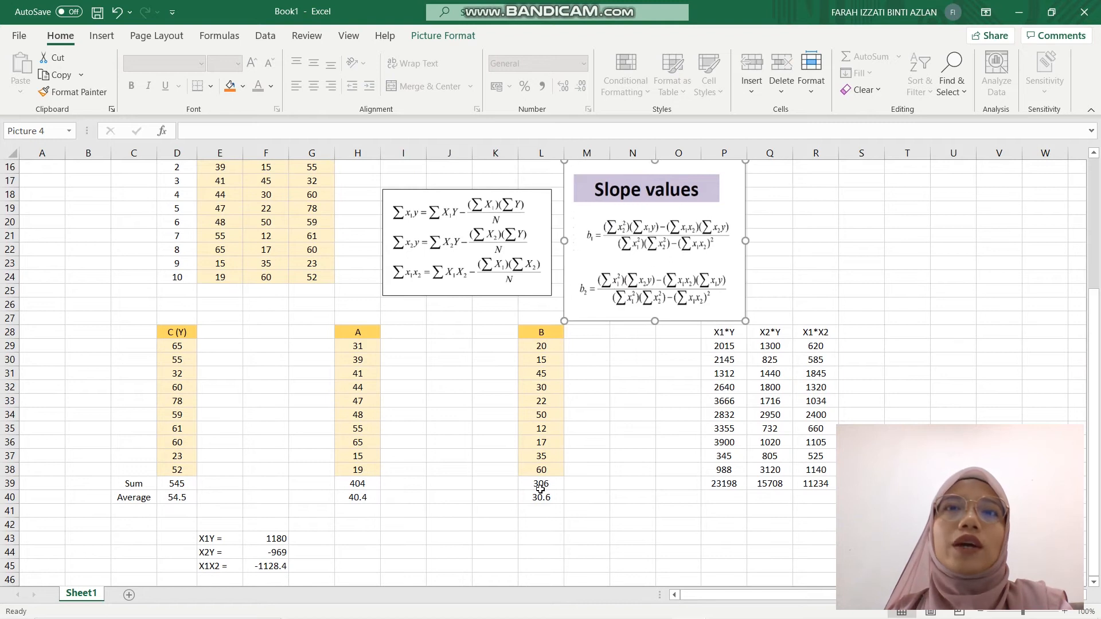
Step: Add the heading "Slope Value" in H42 and merge and center it across H42:I42
scroll(382, 516, down, 1)
click(367, 492)
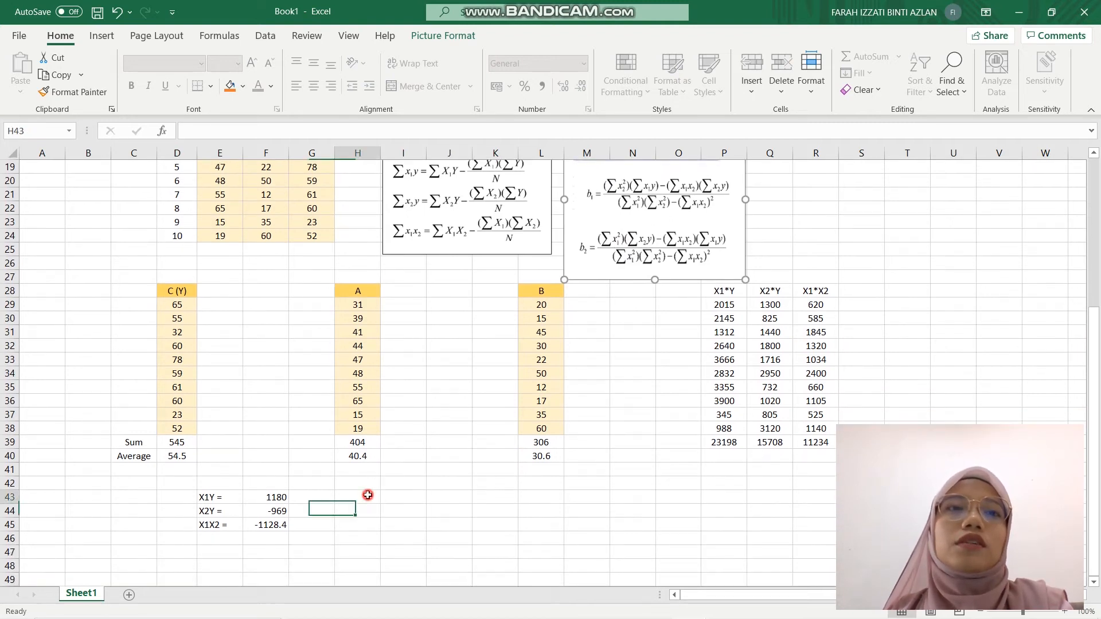
click(363, 480)
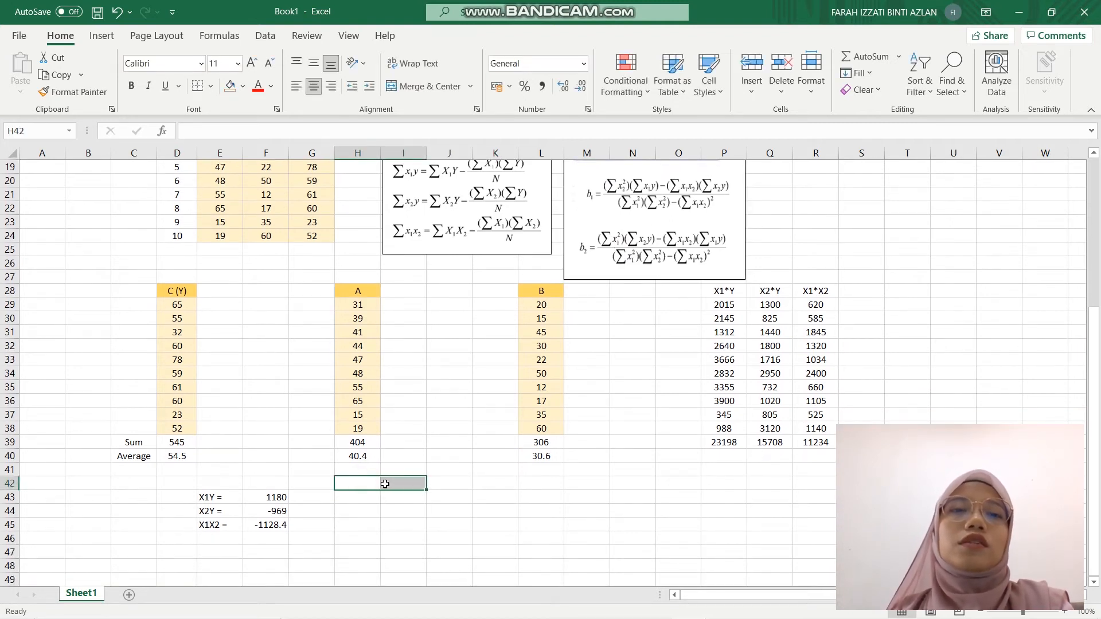
text(s)
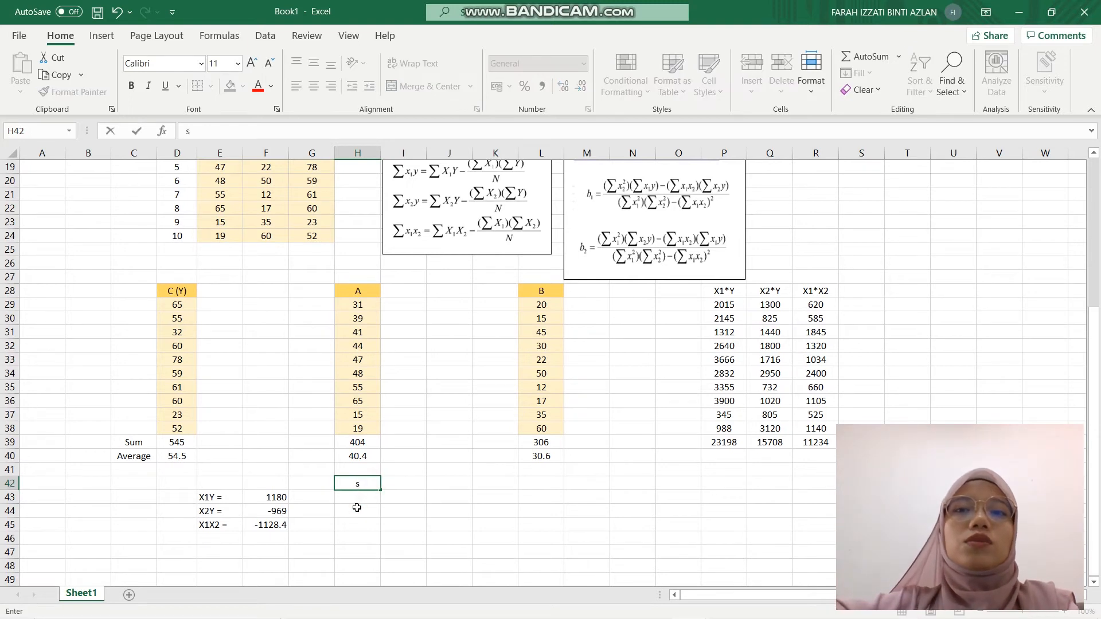
key(BackSpace)
key(BackSpace)
text(Slope Value)
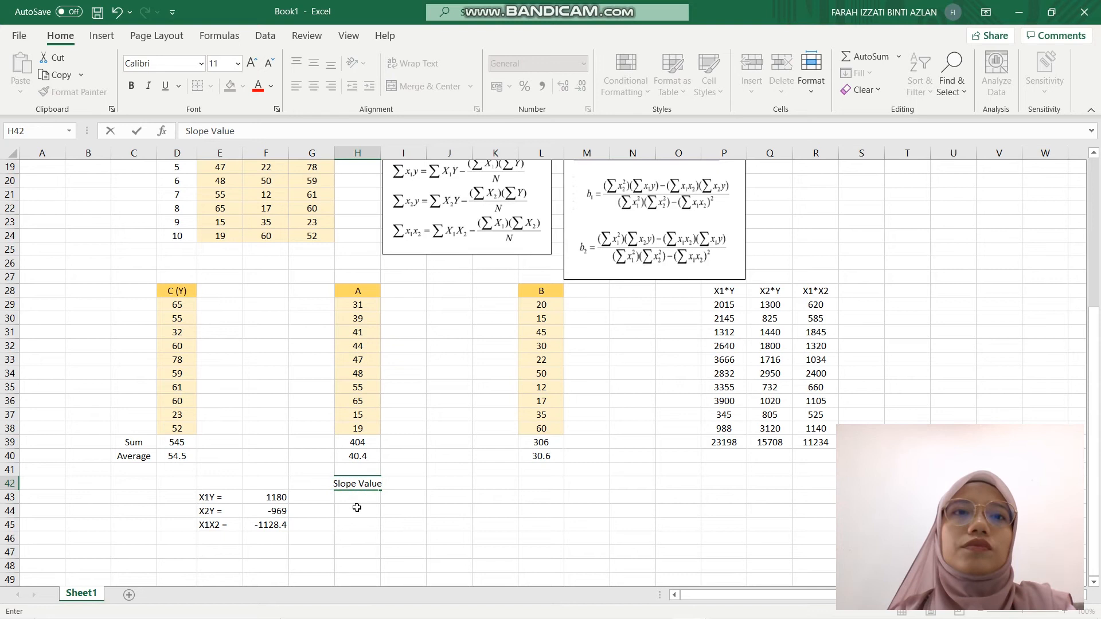
click(428, 503)
click(363, 482)
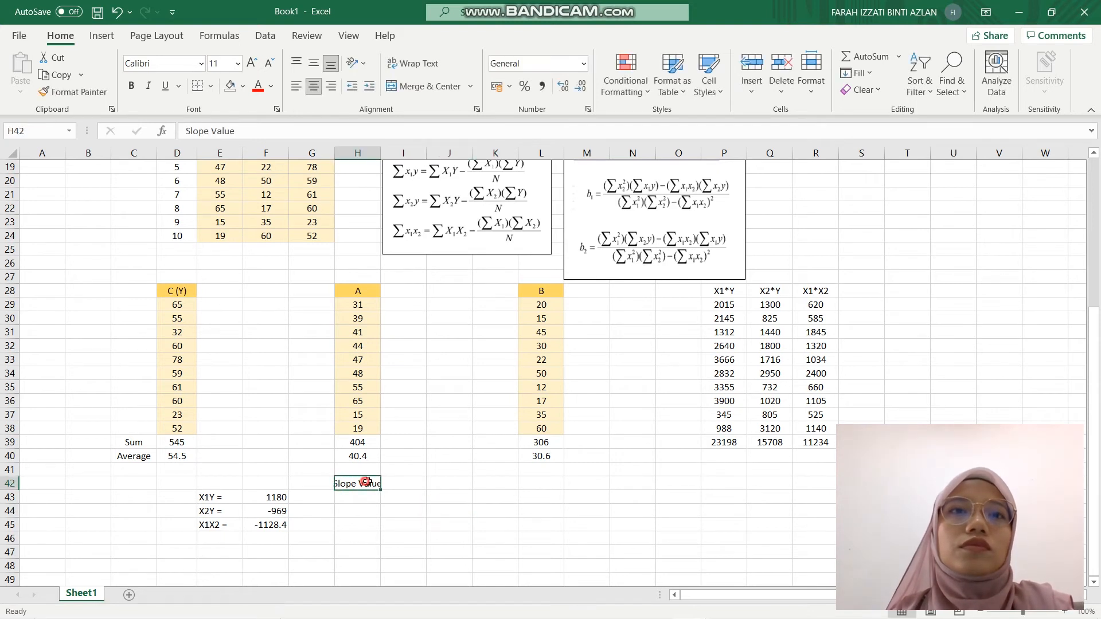
drag(366, 482, 403, 483)
click(395, 86)
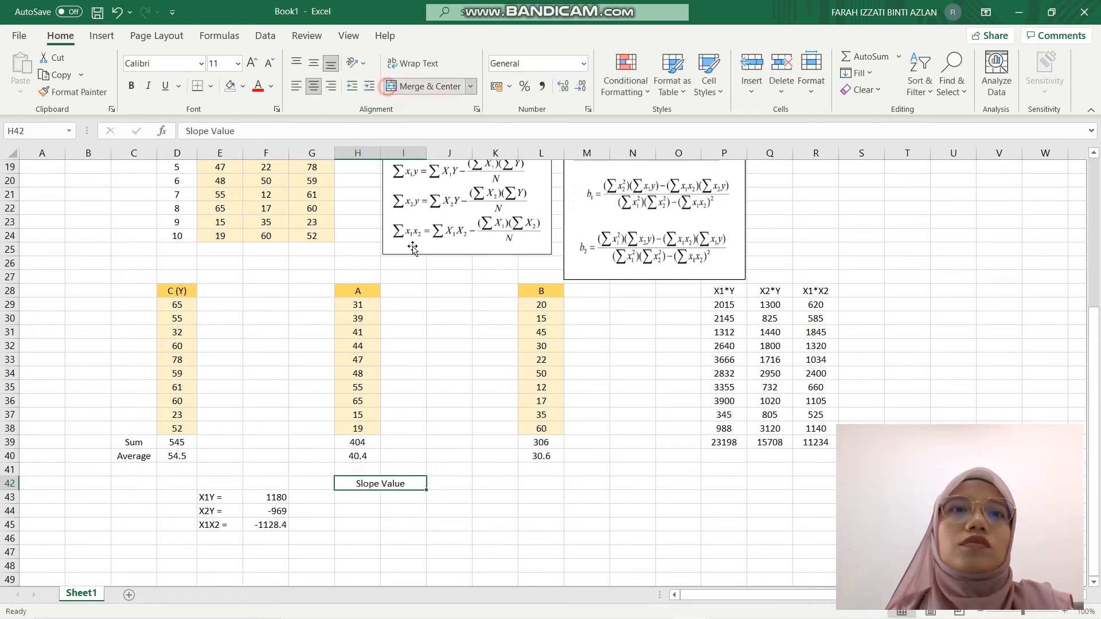
Step: Label H43 as "b1 =" under the Slope Value heading
click(366, 497)
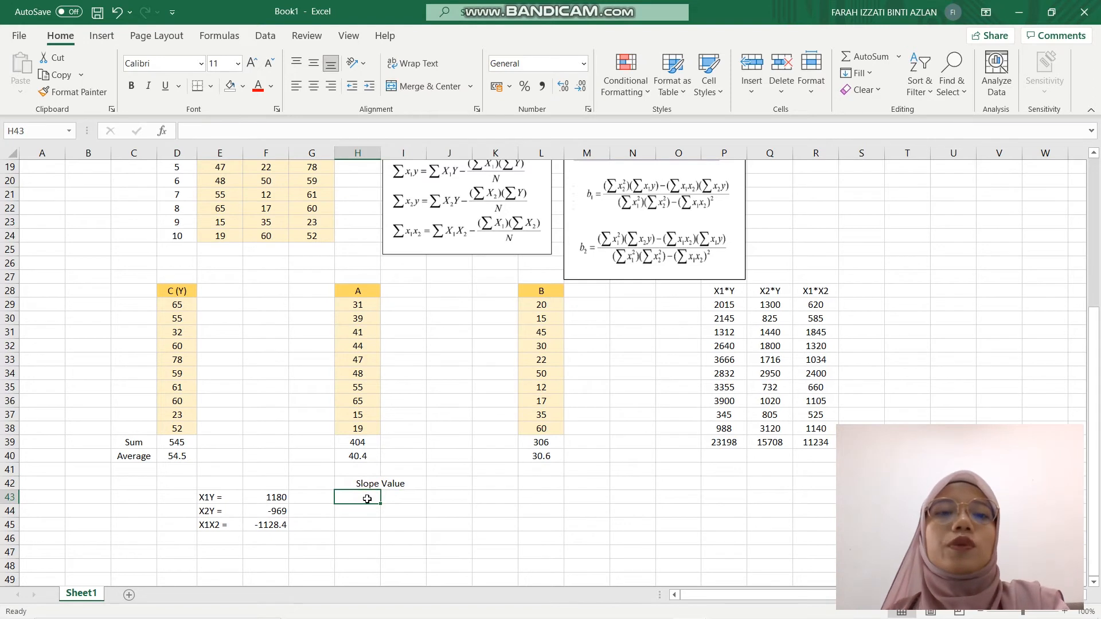
text(b1)
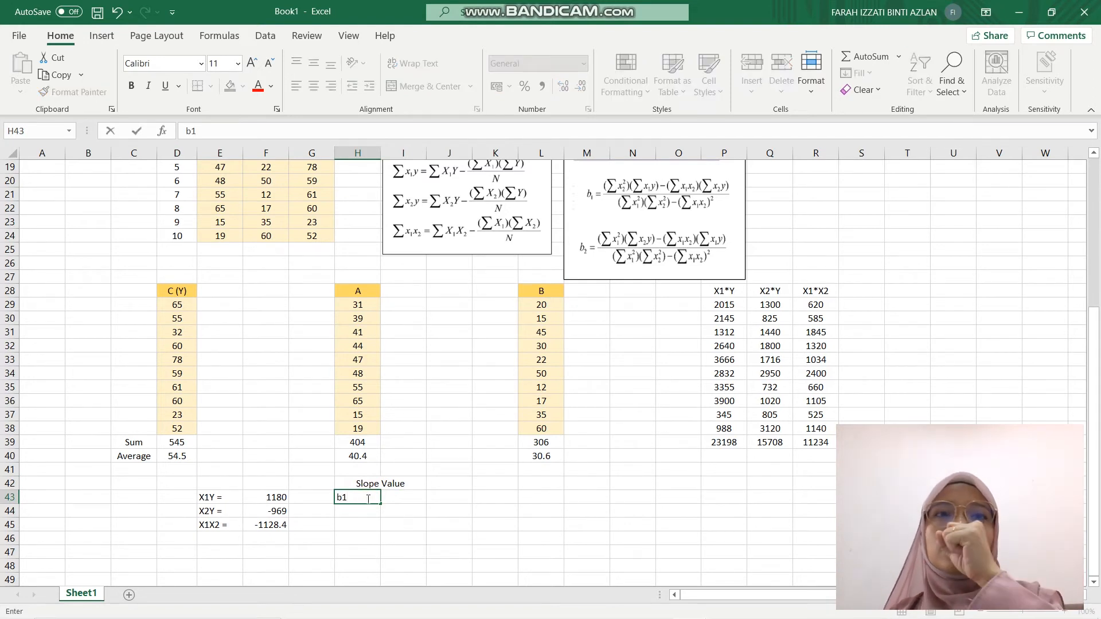
text( =)
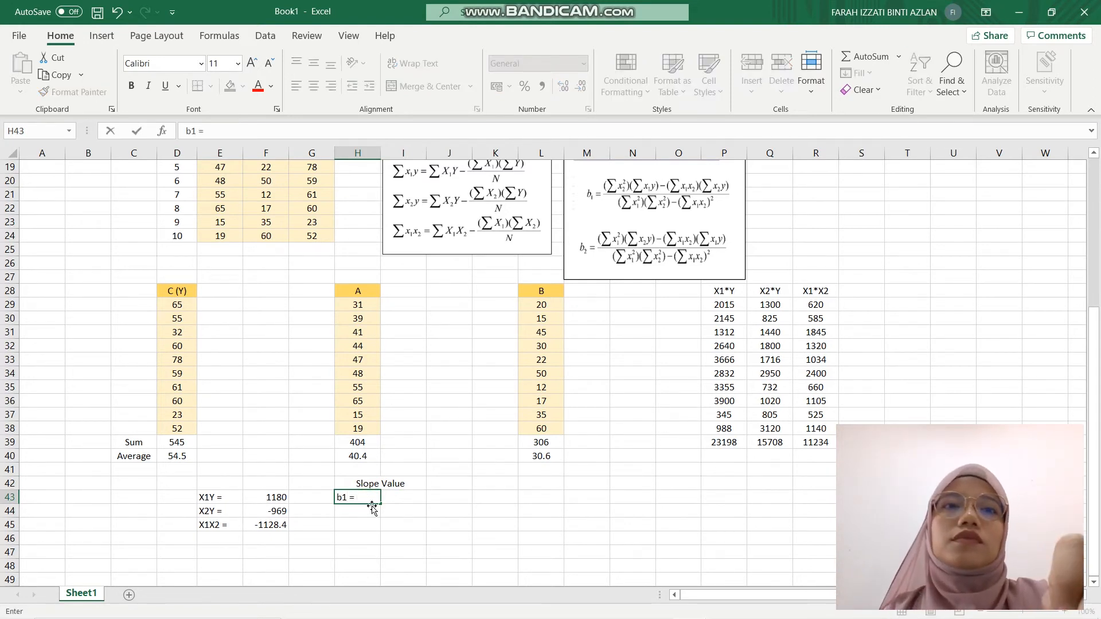
click(401, 499)
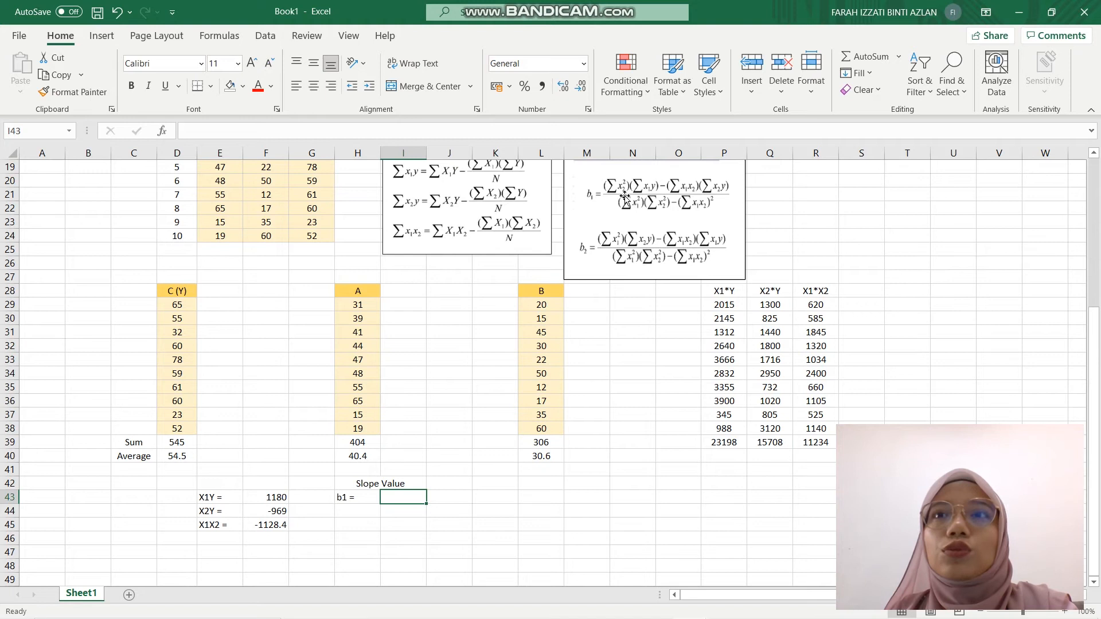
Step: Shift the Slope values picture up clear of row 28 and add the heading "x2-x'" in M28
scroll(614, 204, up, 1)
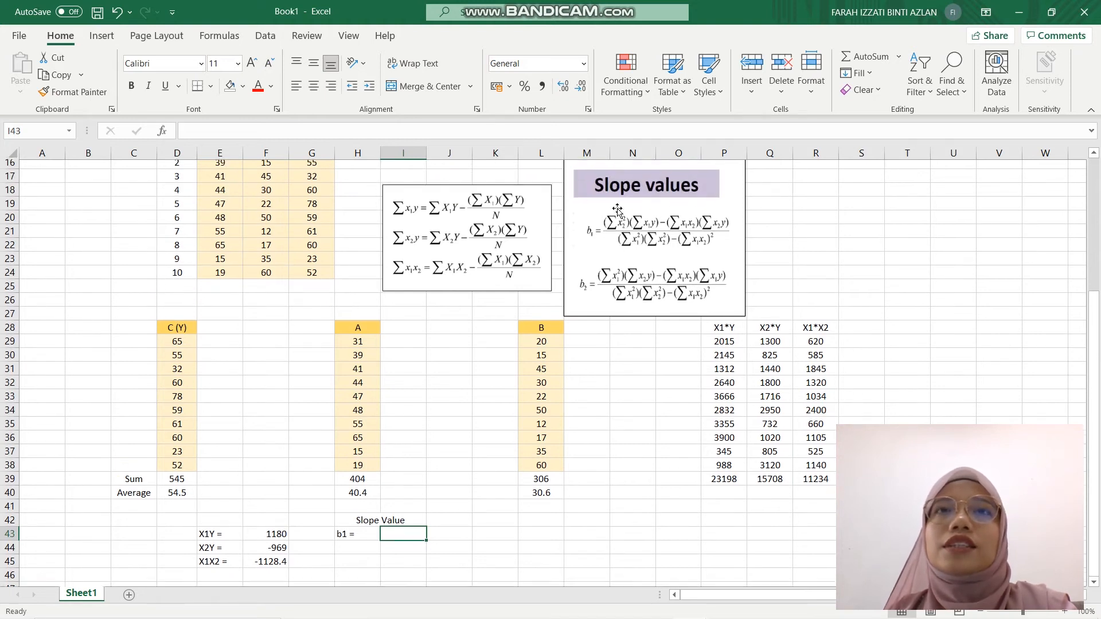
drag(607, 177, 600, 215)
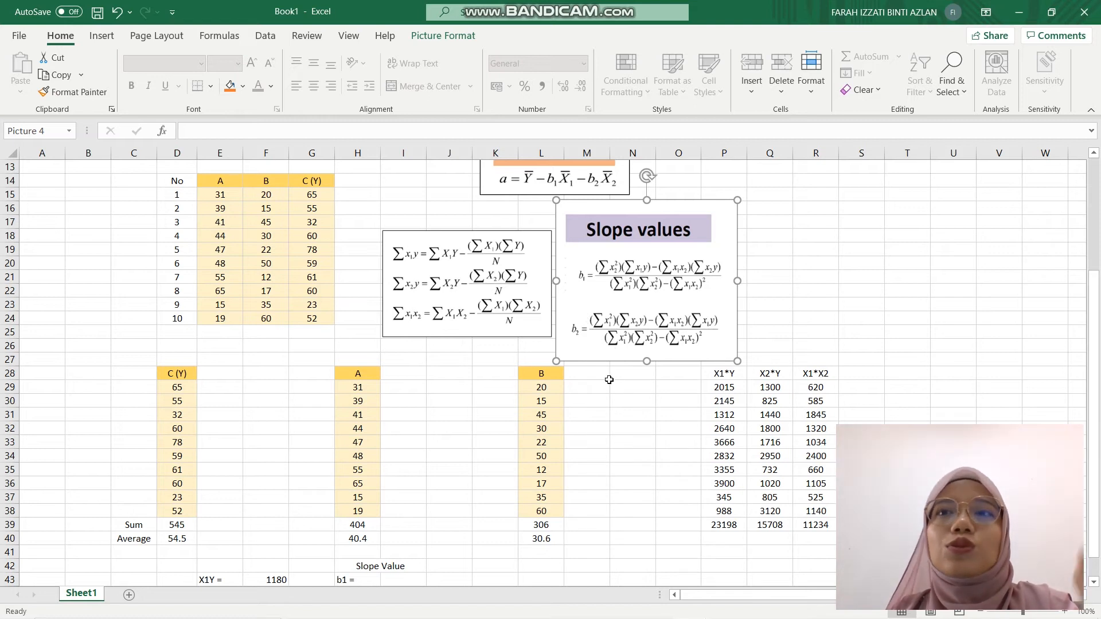
click(587, 372)
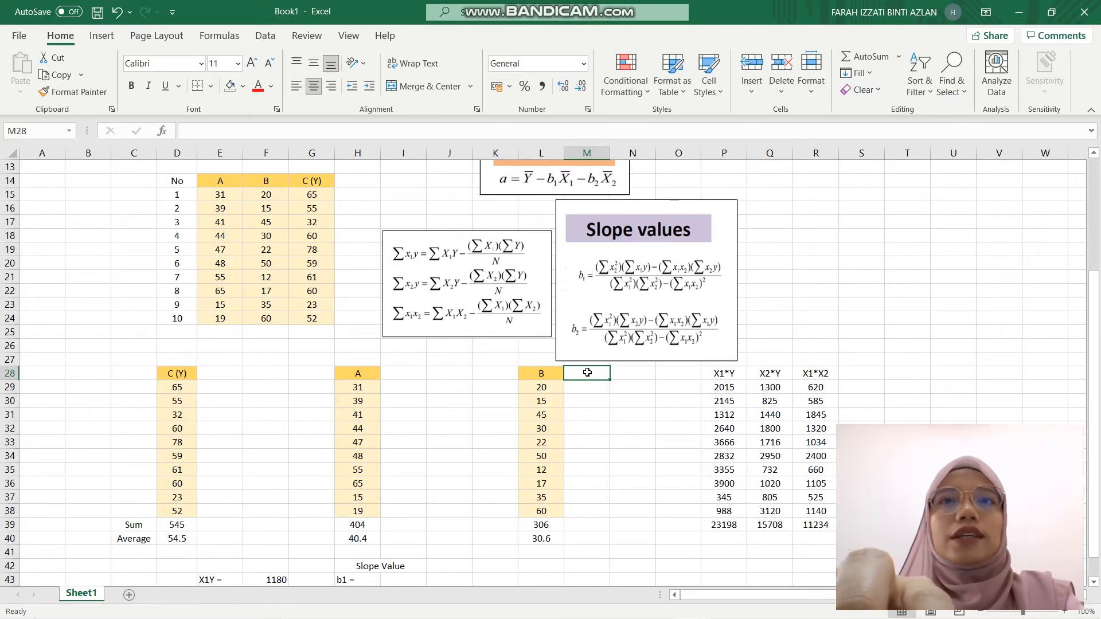
text(x2)
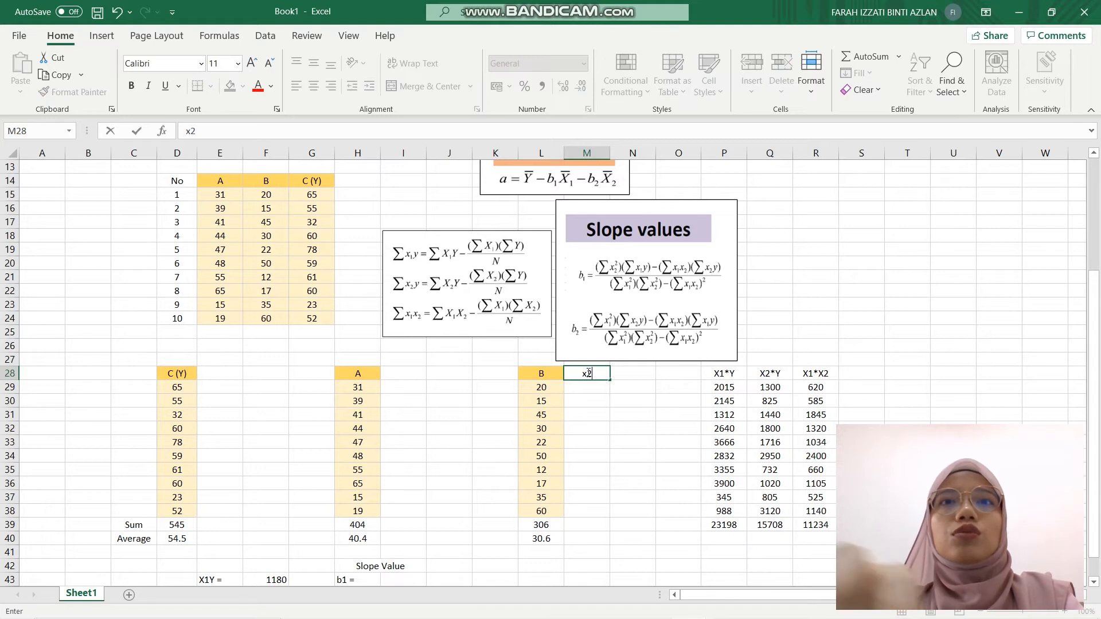
text(-x)
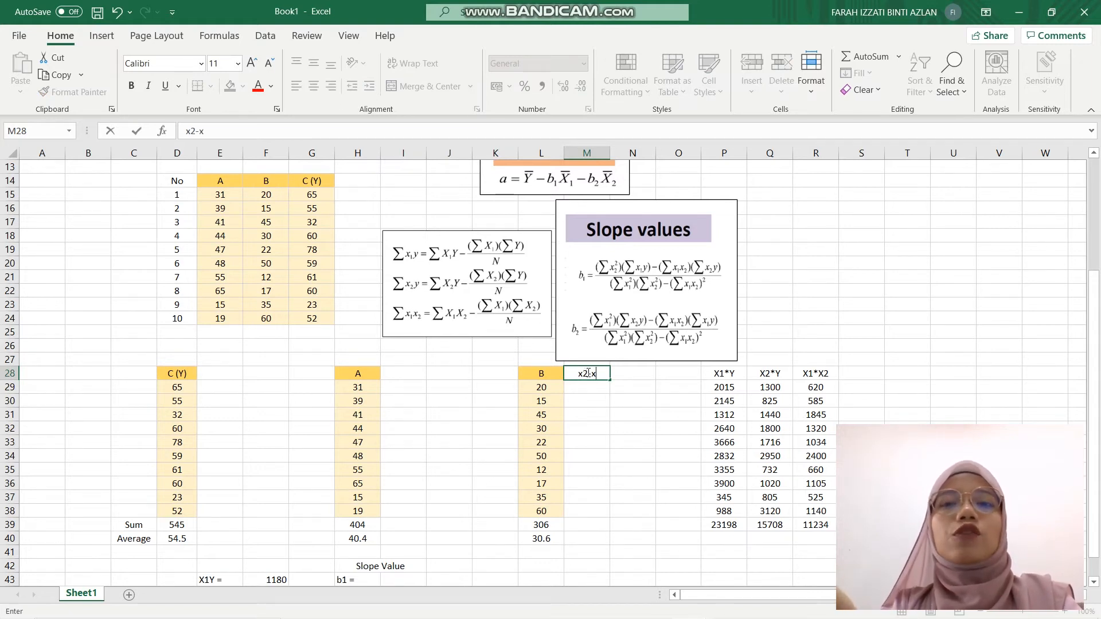
text(')
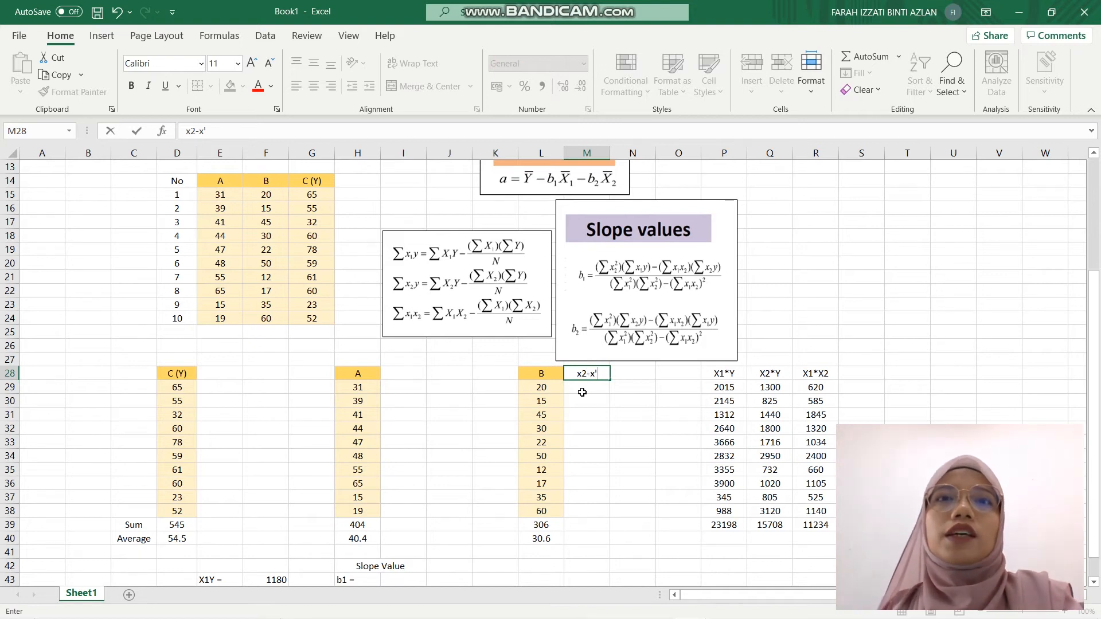
key(Return)
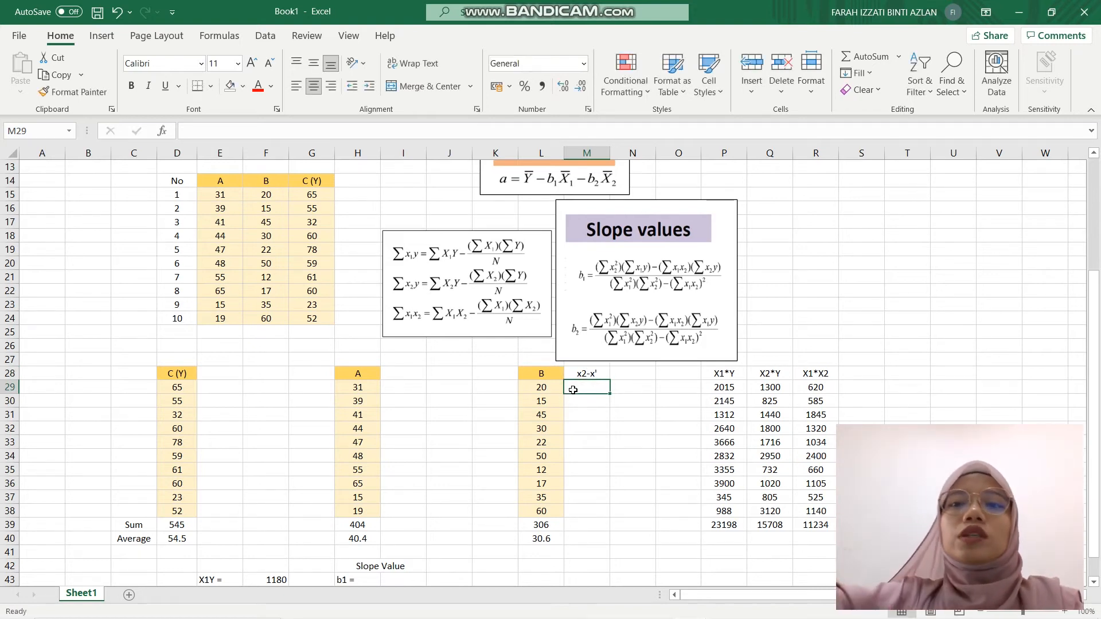
Step: Calculate the deviations of B from its average in M29 with =L29-30.6 and fill the formula down to M38
text(=)
click(548, 392)
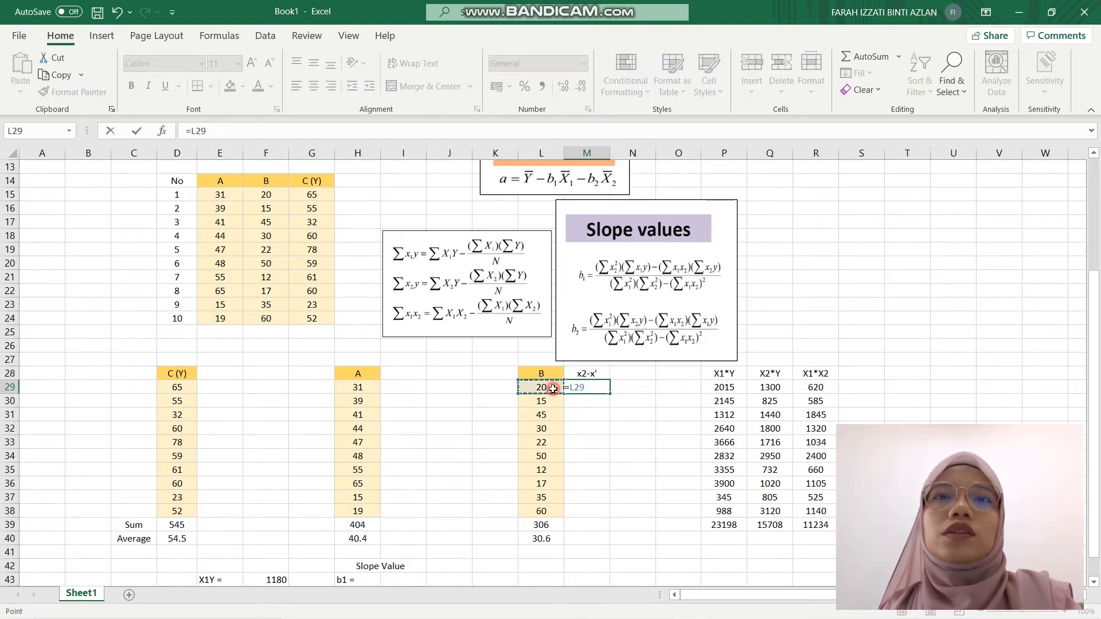
text(-)
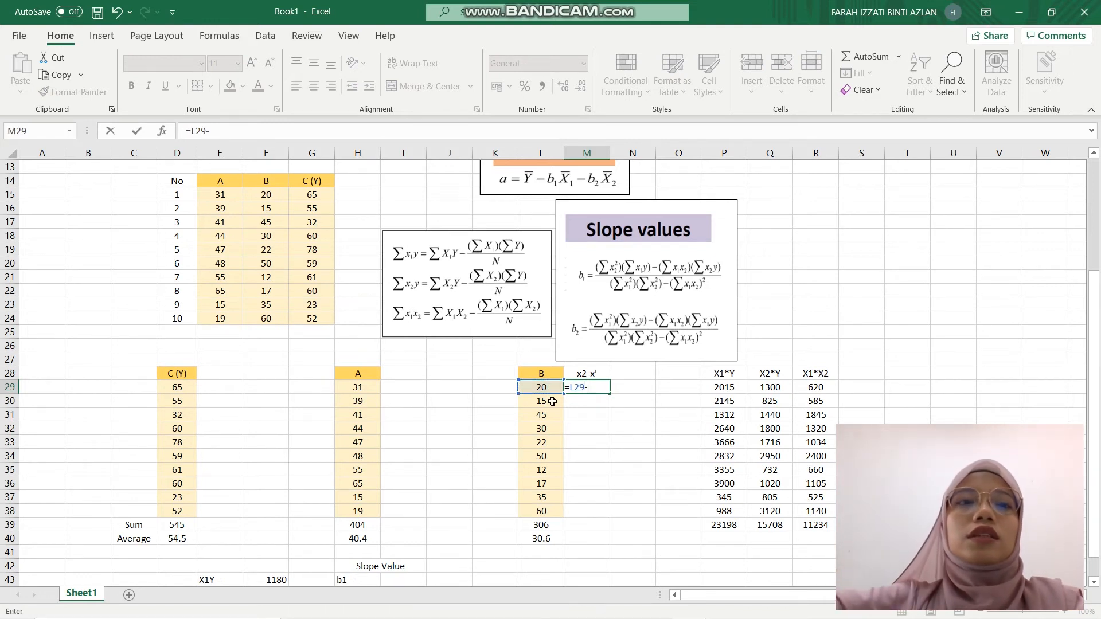
text(30.6)
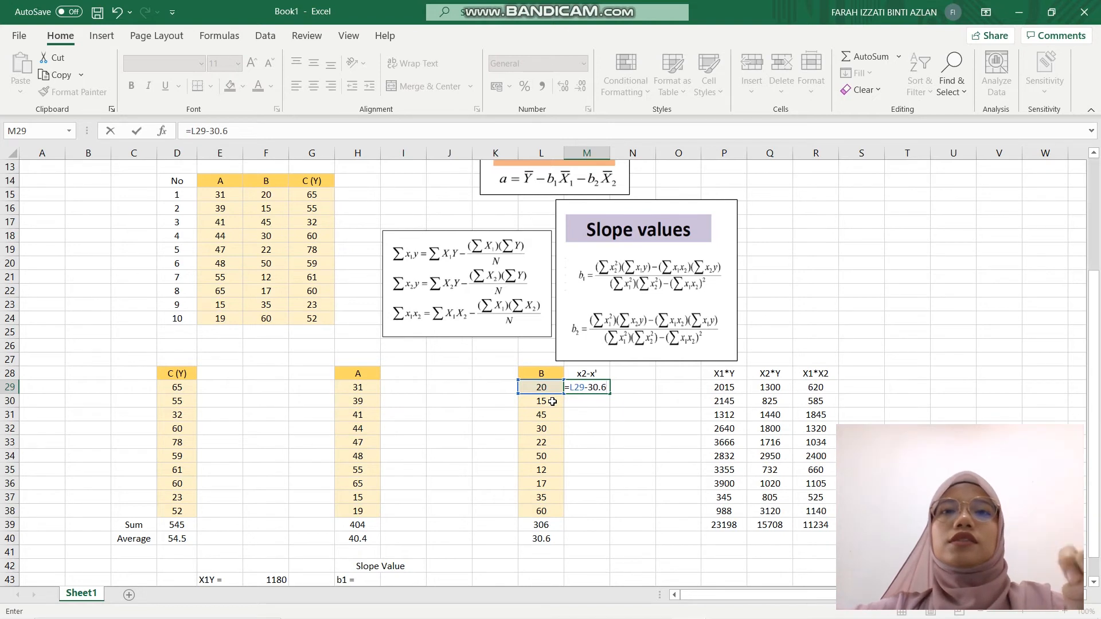
click(603, 387)
drag(611, 393, 591, 520)
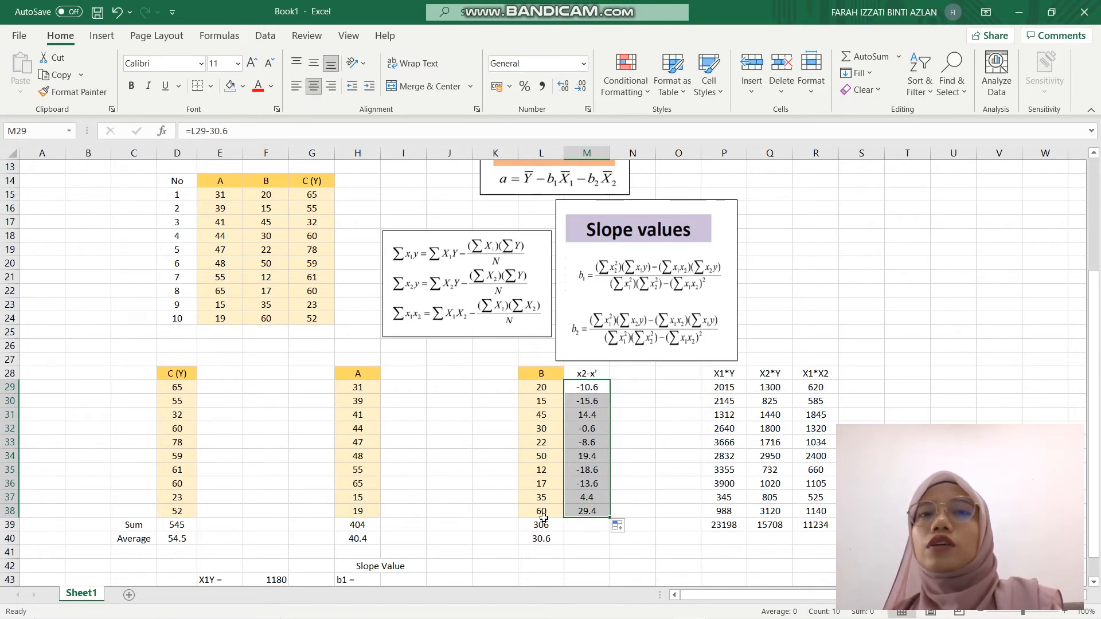
Step: Add the heading "(X2-X')^2" in N28 next to the deviation column
click(631, 393)
click(630, 373)
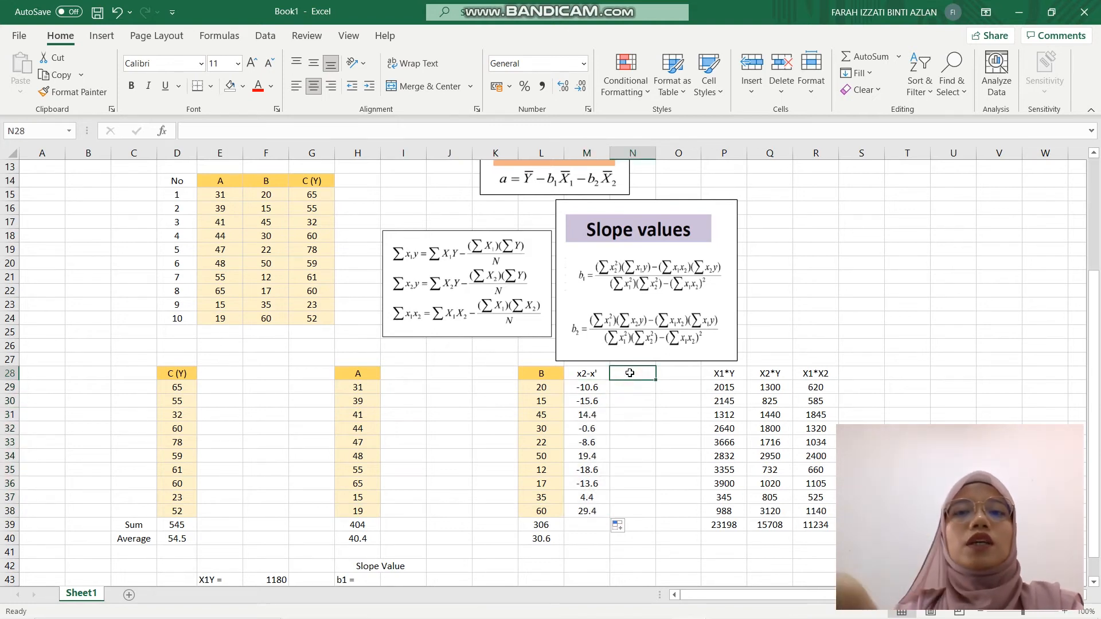
text((X)
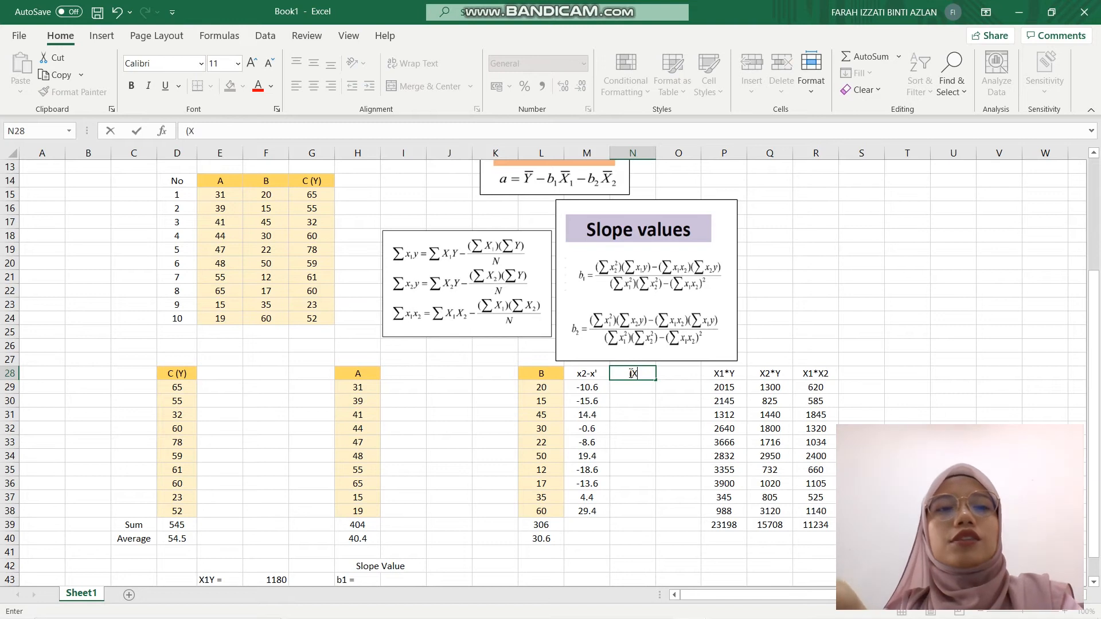
text(2-)
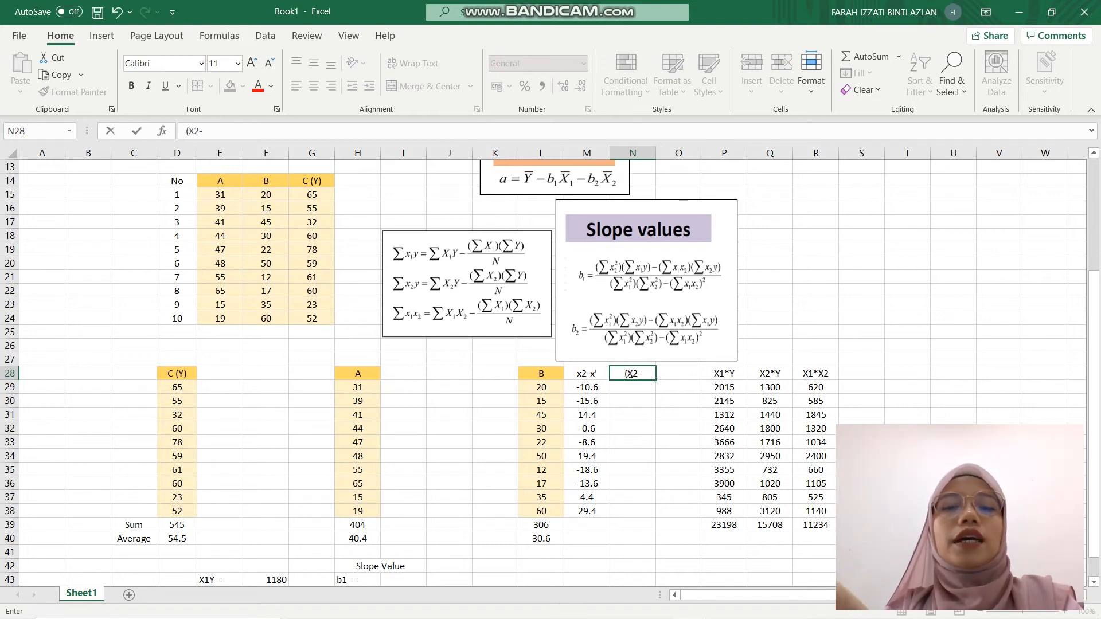
text(X'))
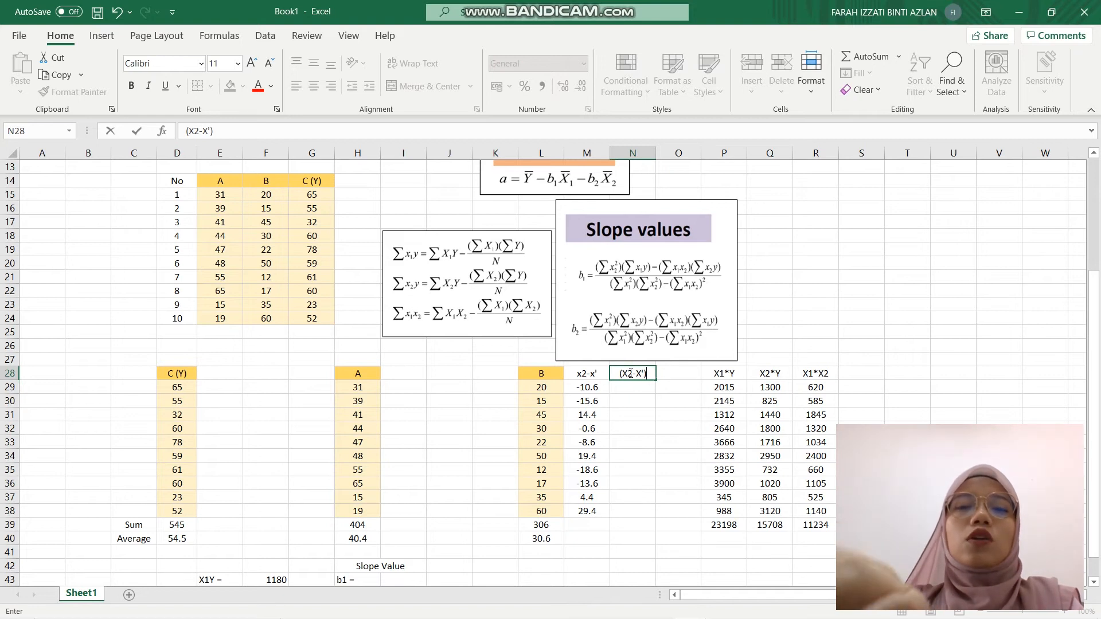
text(^2)
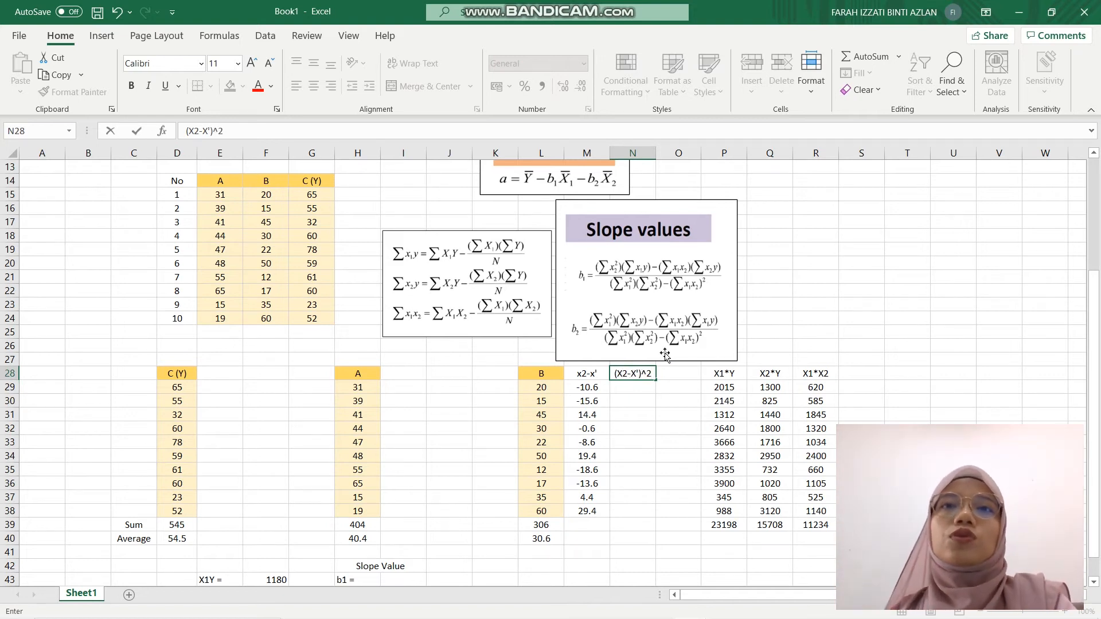
key(Return)
Step: Square the B deviations in N29 with =M29^2 and fill the formula down to N38
text(=)
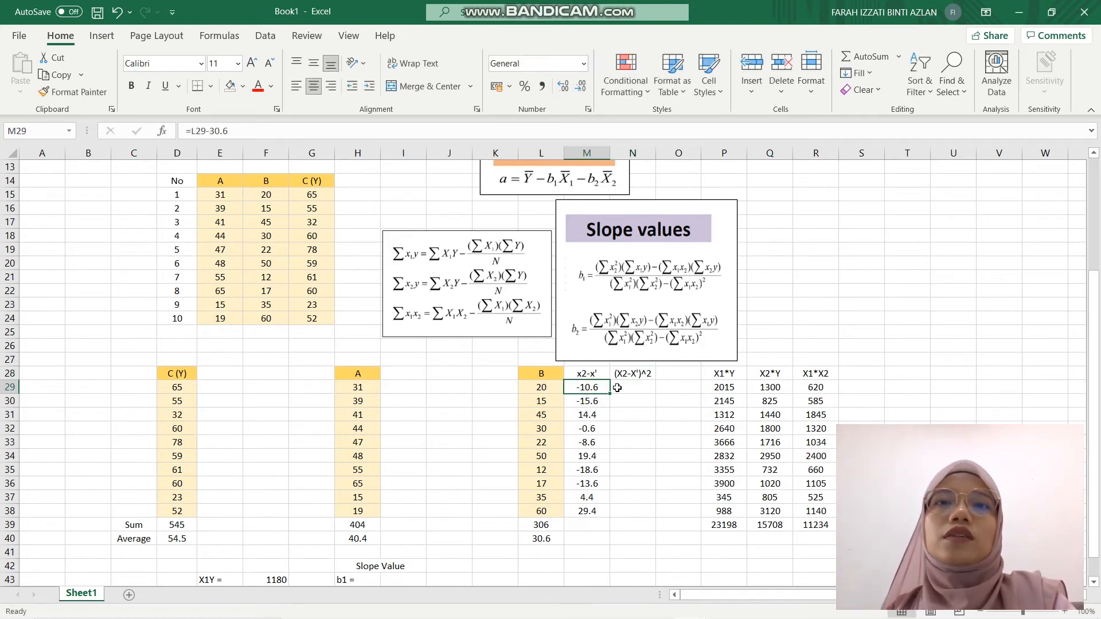
click(588, 387)
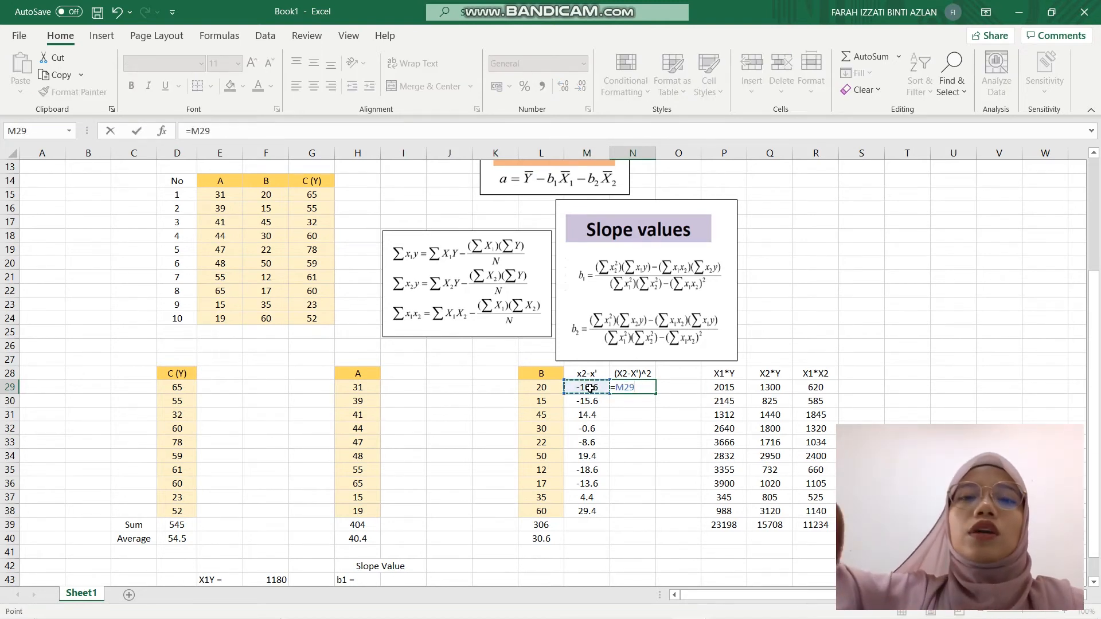
text(^2)
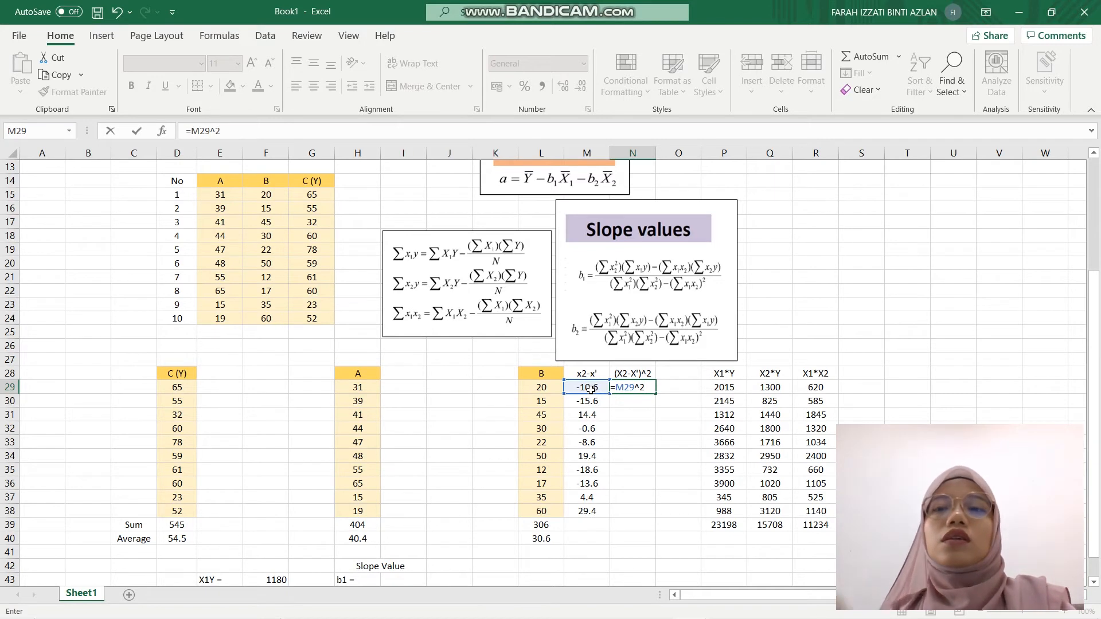
key(Return)
click(618, 387)
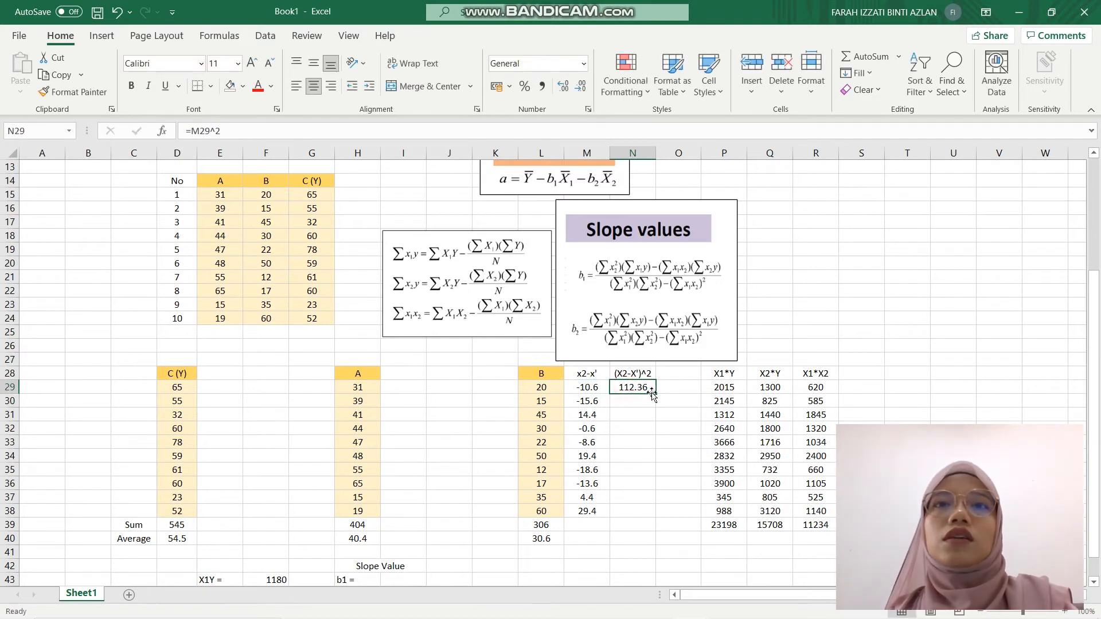
drag(654, 393, 633, 514)
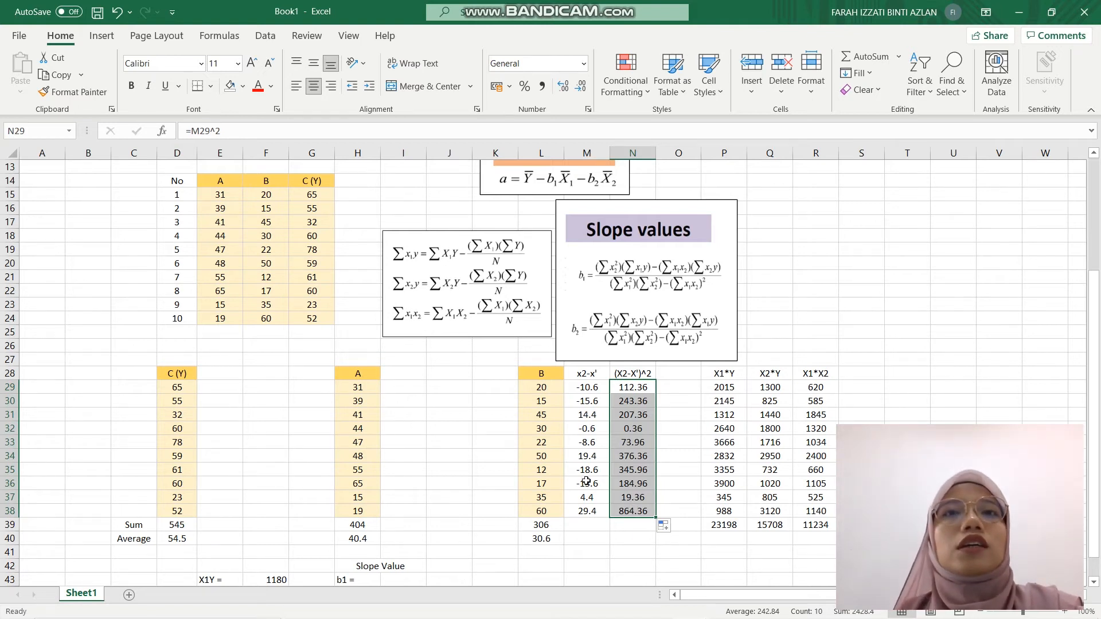
Step: Add the heading "X1-X1'" in I28 beside the A column
click(404, 374)
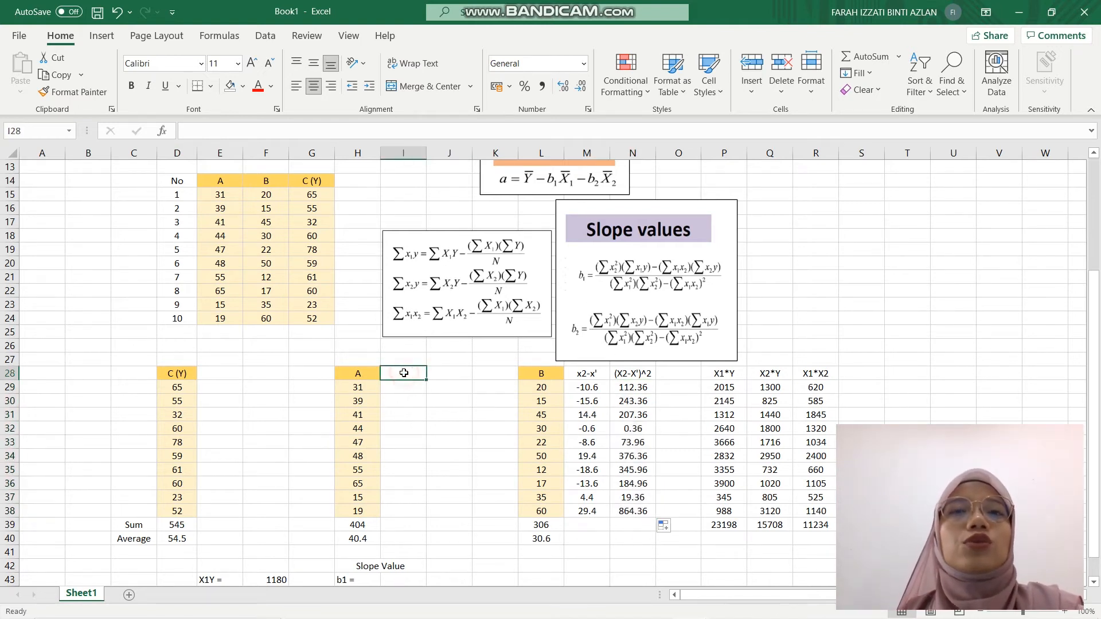
text(X2-X)
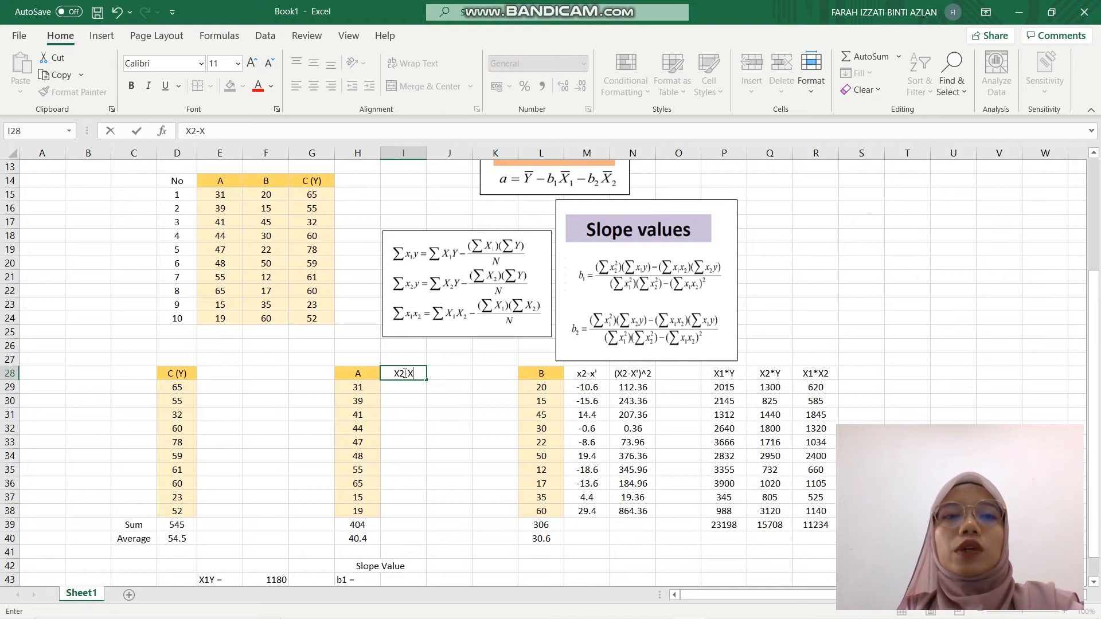
text(1')
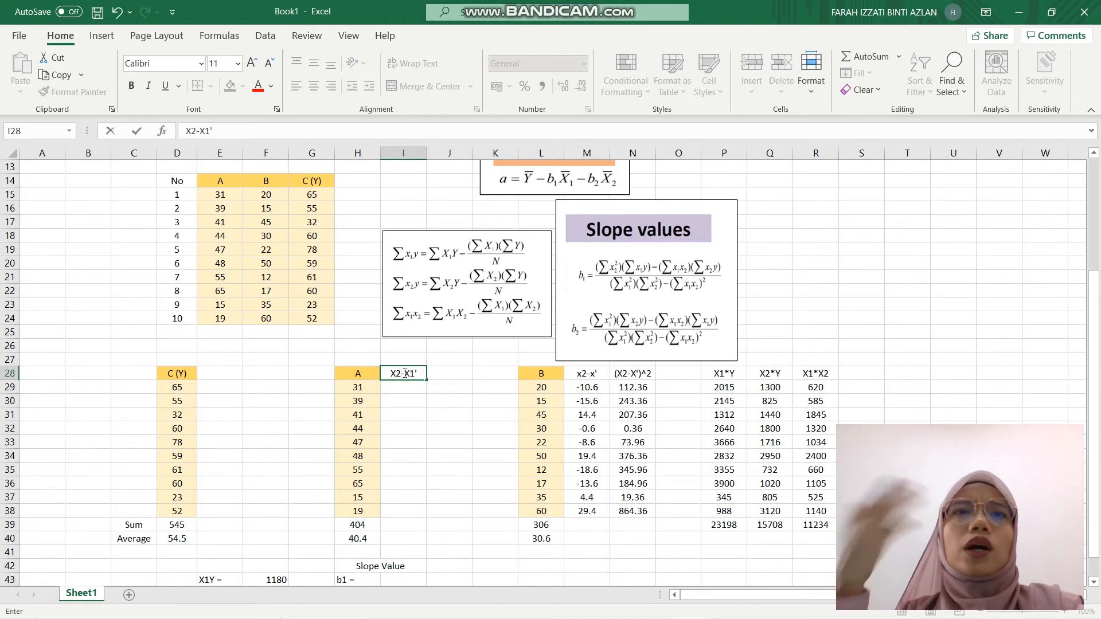
key(Left)
key(Left)
key(Left)
key(Right)
key(Right)
key(Right)
double_click(404, 373)
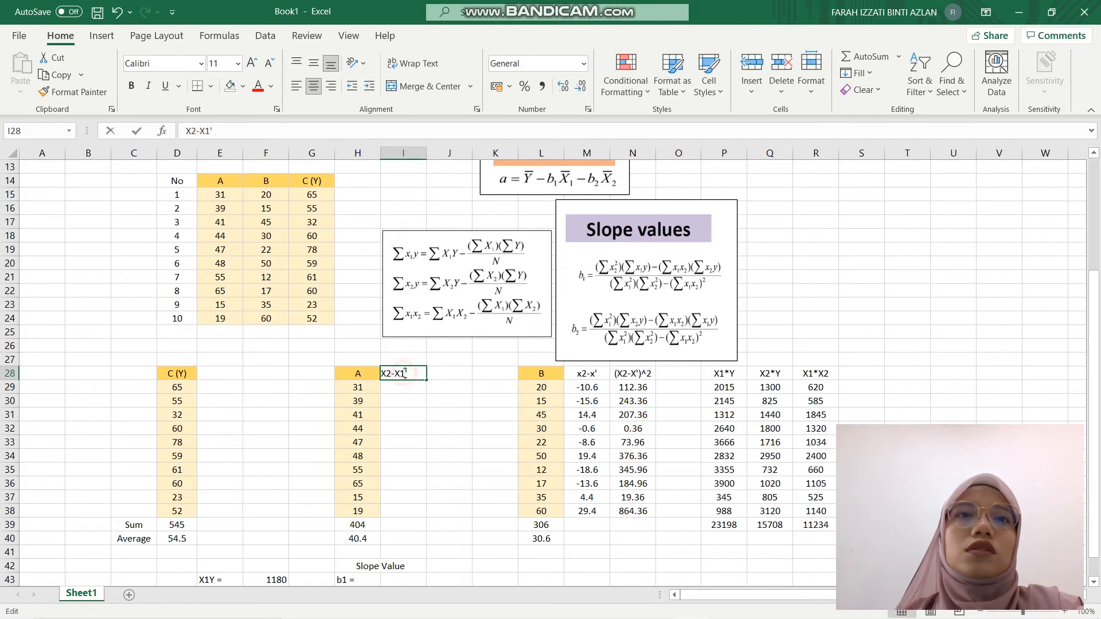
key(BackSpace)
text(1)
Step: Calculate the deviations of A from its average in I29 with =H29-40.4 and fill the formula down to I38
click(420, 393)
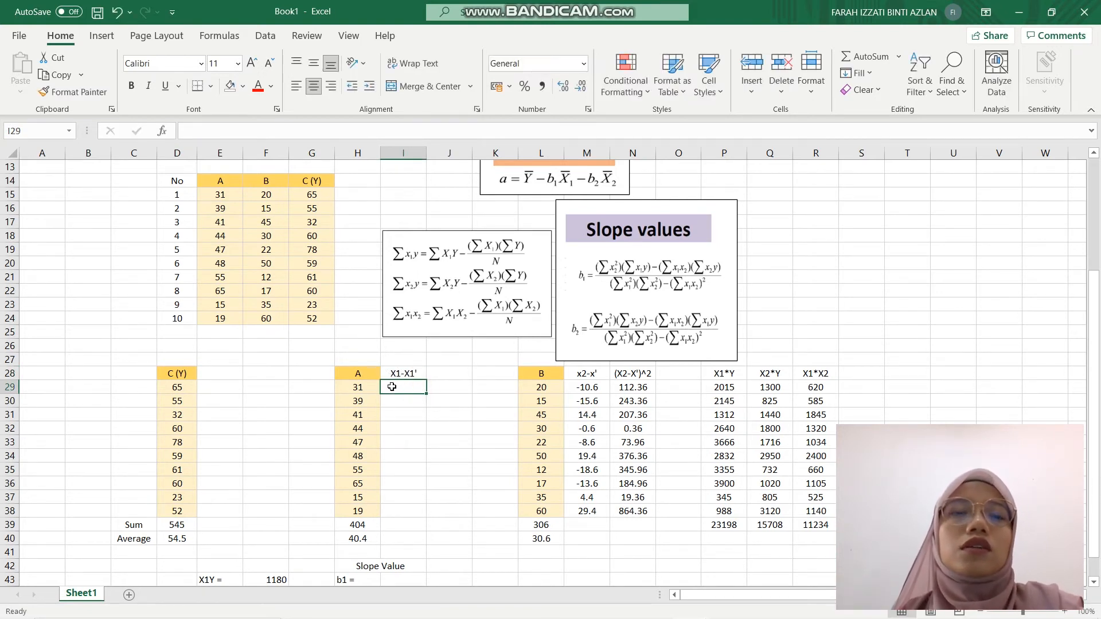
text(=)
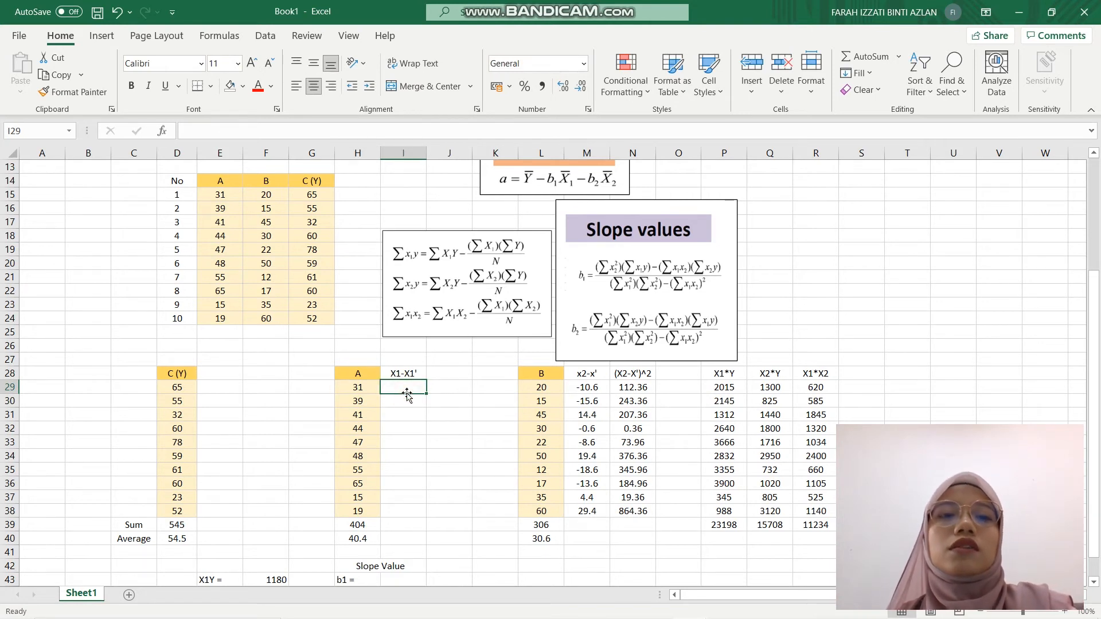
click(370, 385)
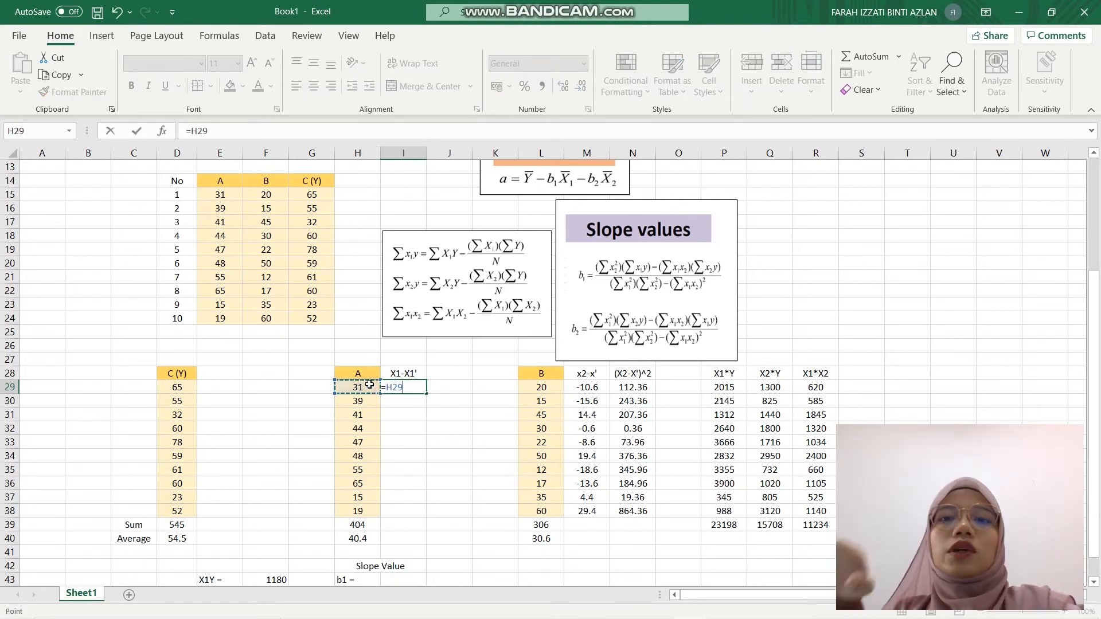
text(-40.4)
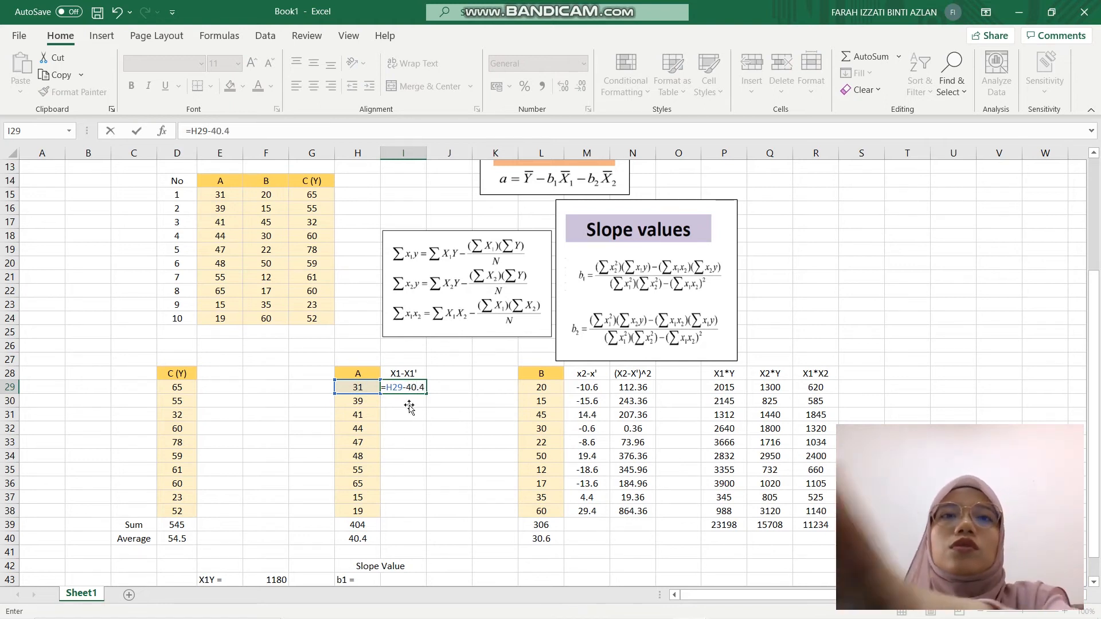
key(Return)
click(405, 387)
drag(427, 394, 426, 516)
Step: Add the heading "(X1-X')^2" in J28 next to the A deviation column
click(448, 372)
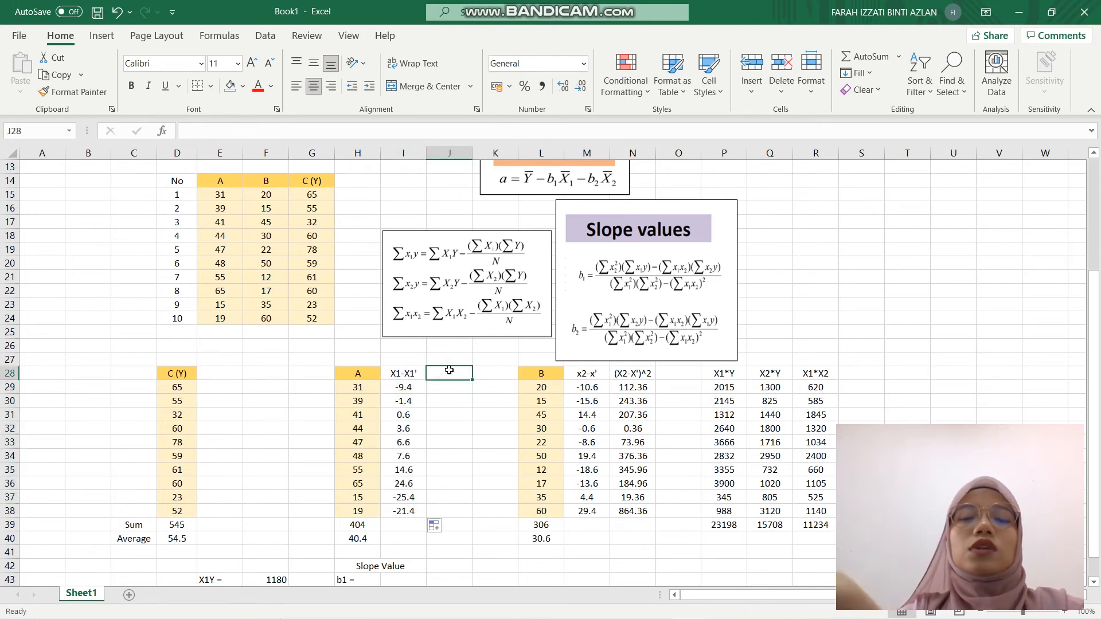
text((X1)
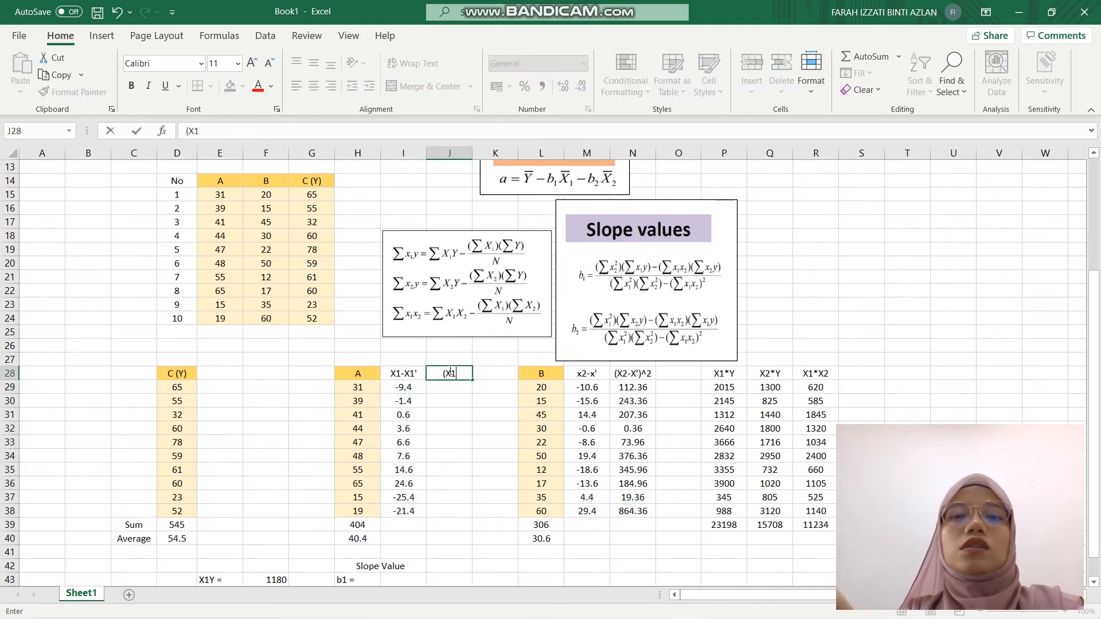
text(-X'))
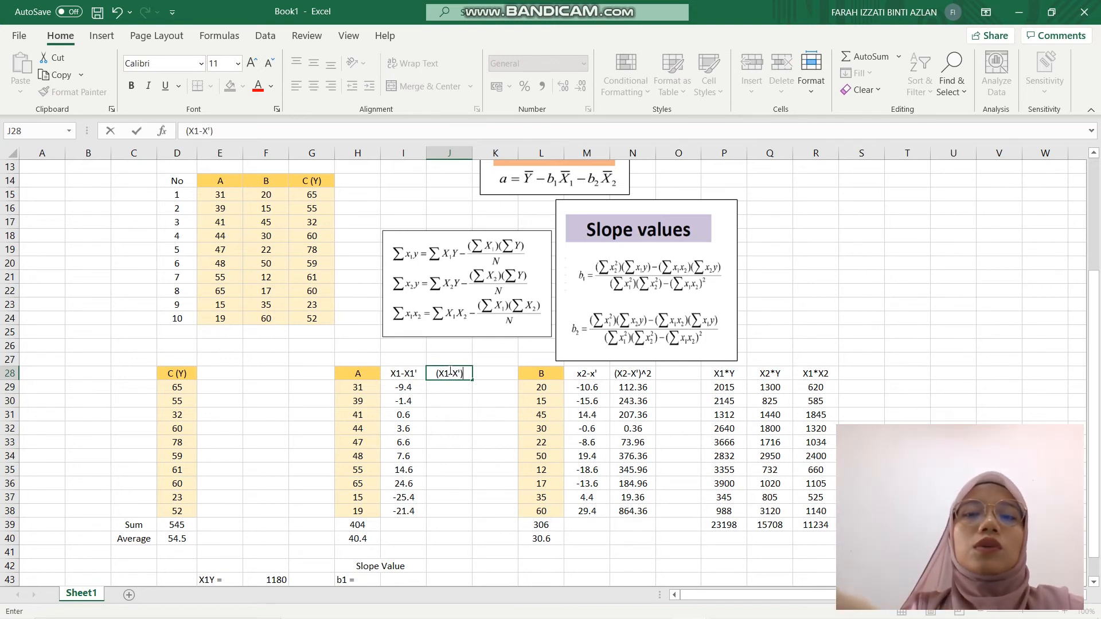
text(^2)
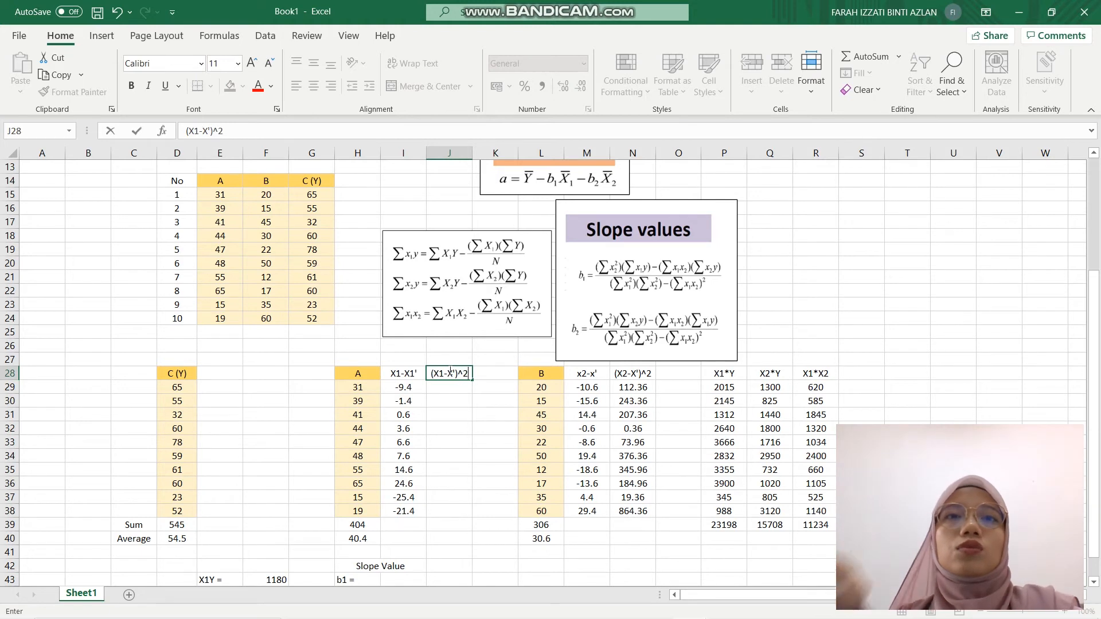
key(Return)
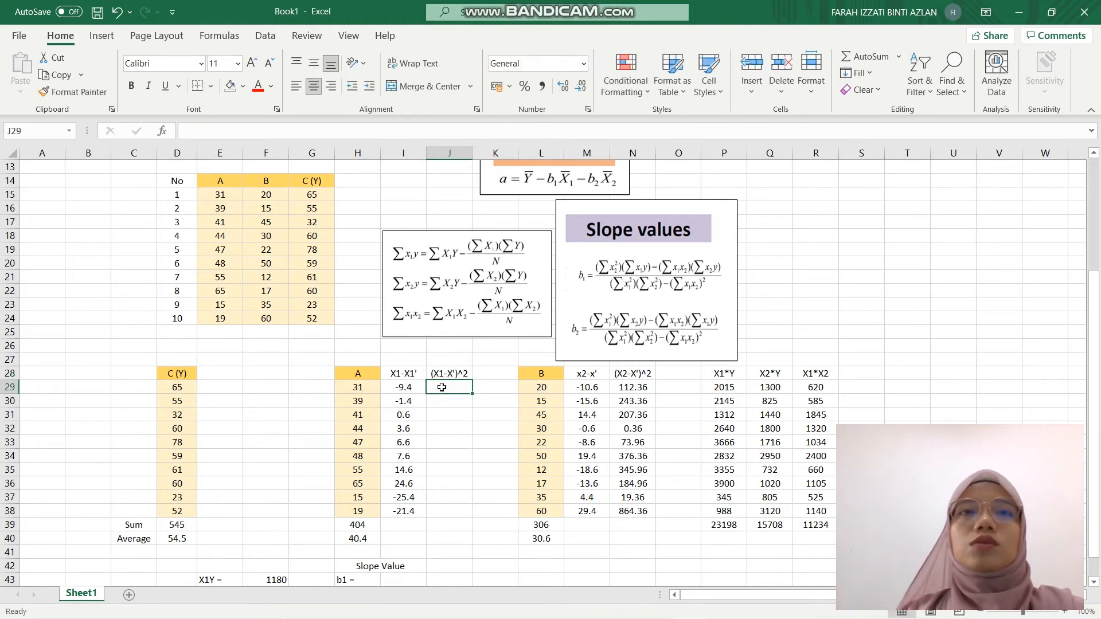
Step: Square the A deviations in J29 with =I29^2 and fill the formula down to J38
text(=)
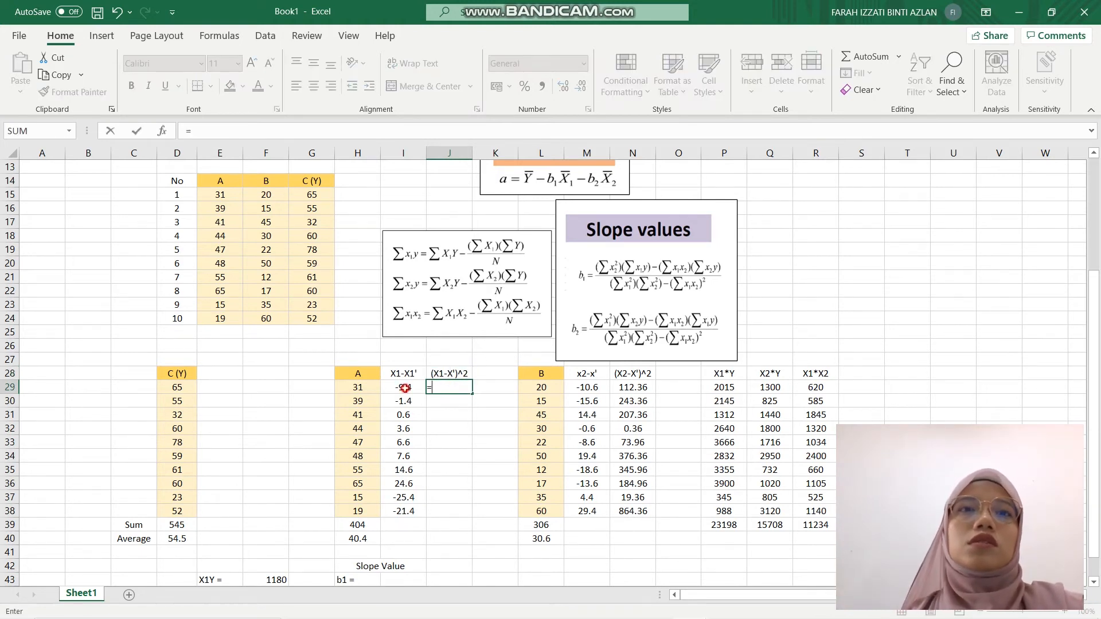
click(405, 388)
text(^2)
key(Return)
click(437, 384)
drag(473, 393, 472, 516)
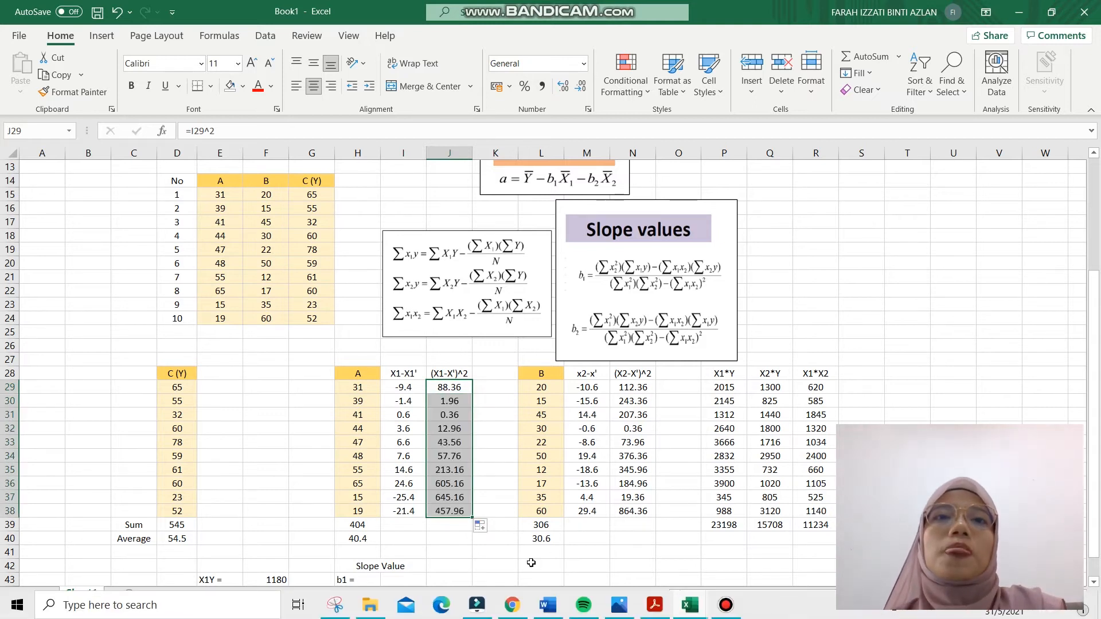
scroll(529, 567, down, 1)
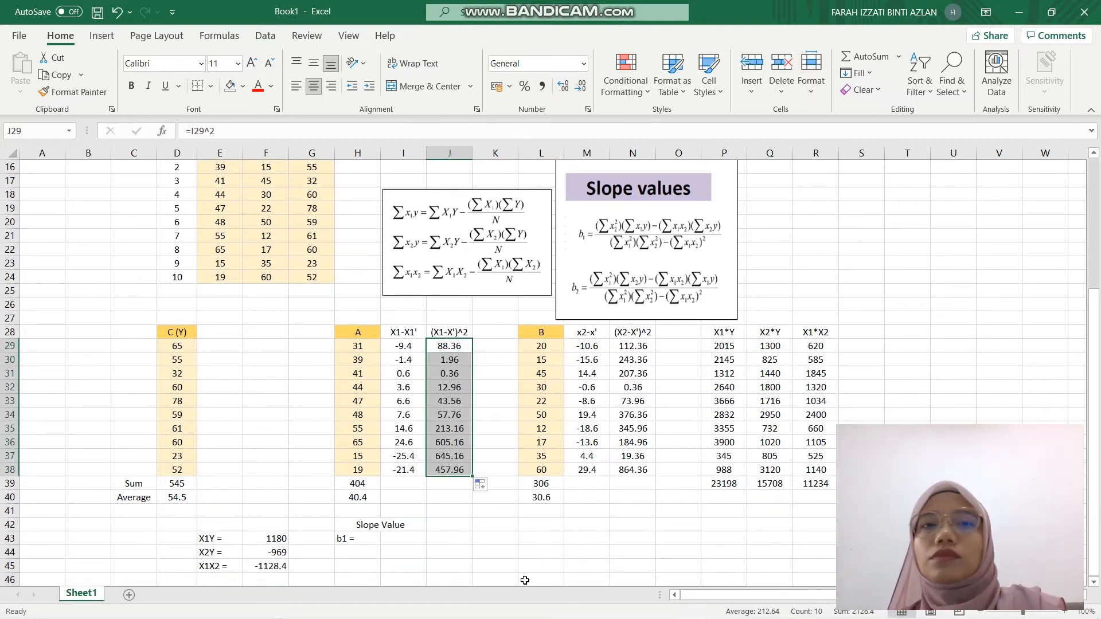
mouse_move(784, 618)
click(725, 606)
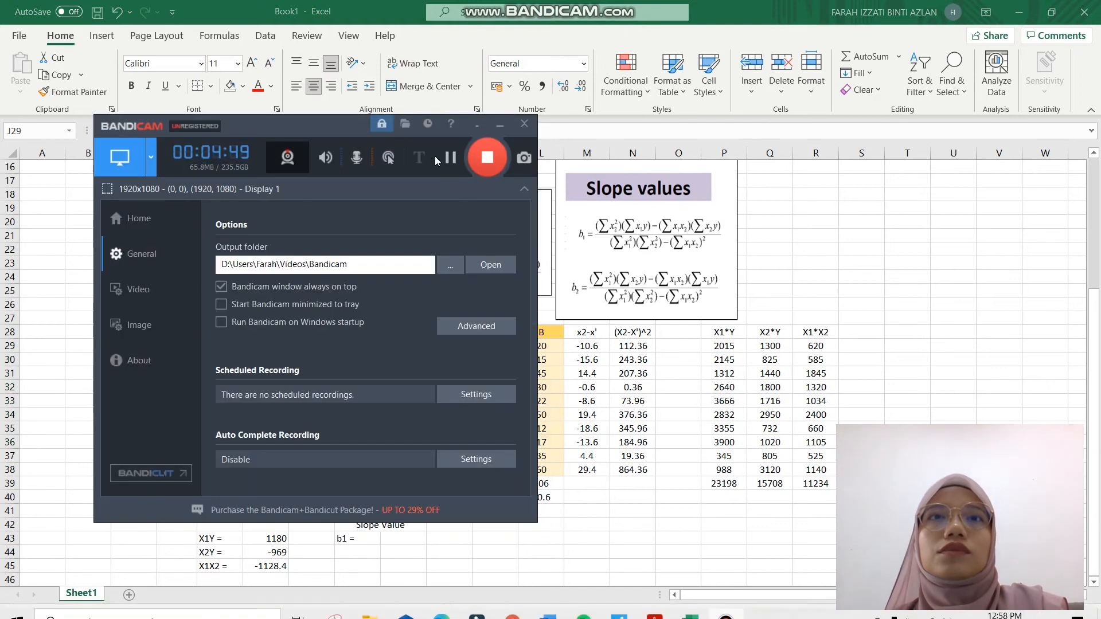
click(449, 157)
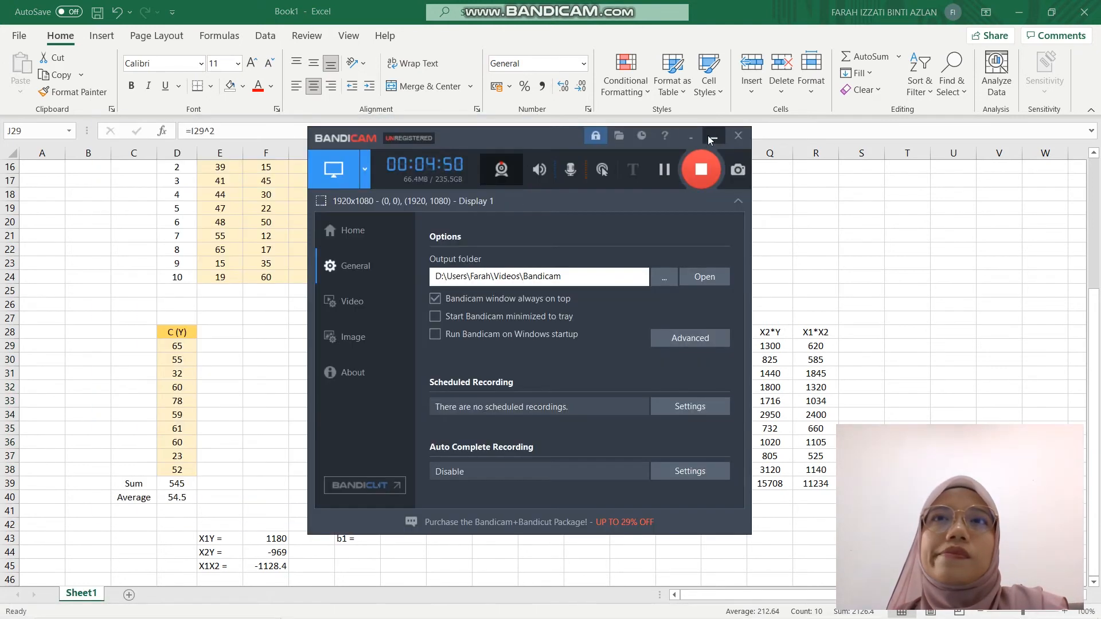
click(708, 133)
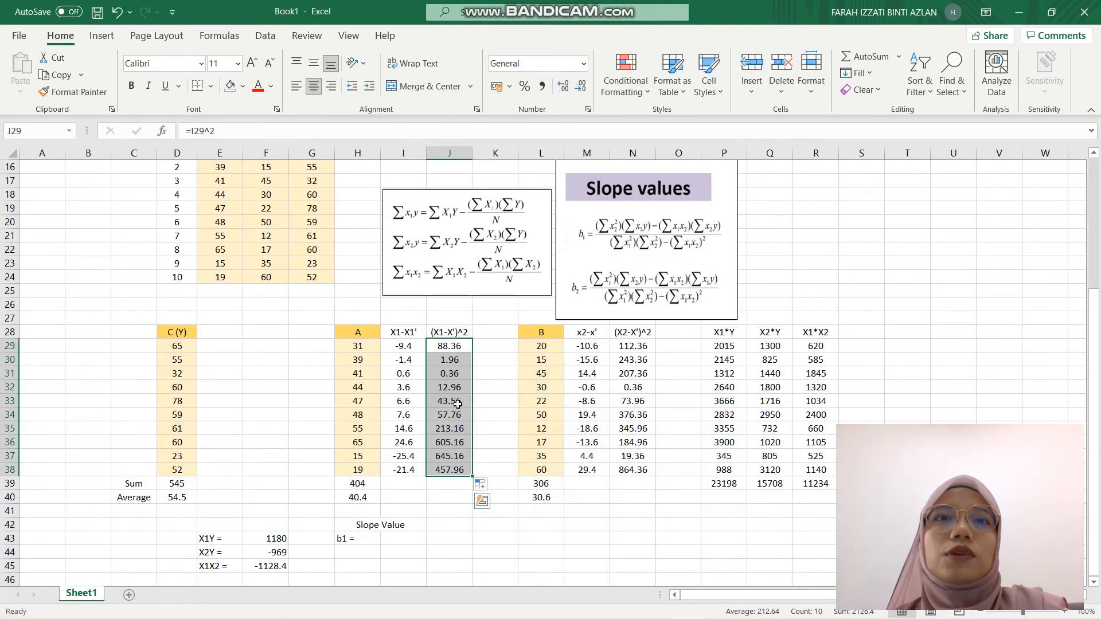
click(452, 540)
click(399, 544)
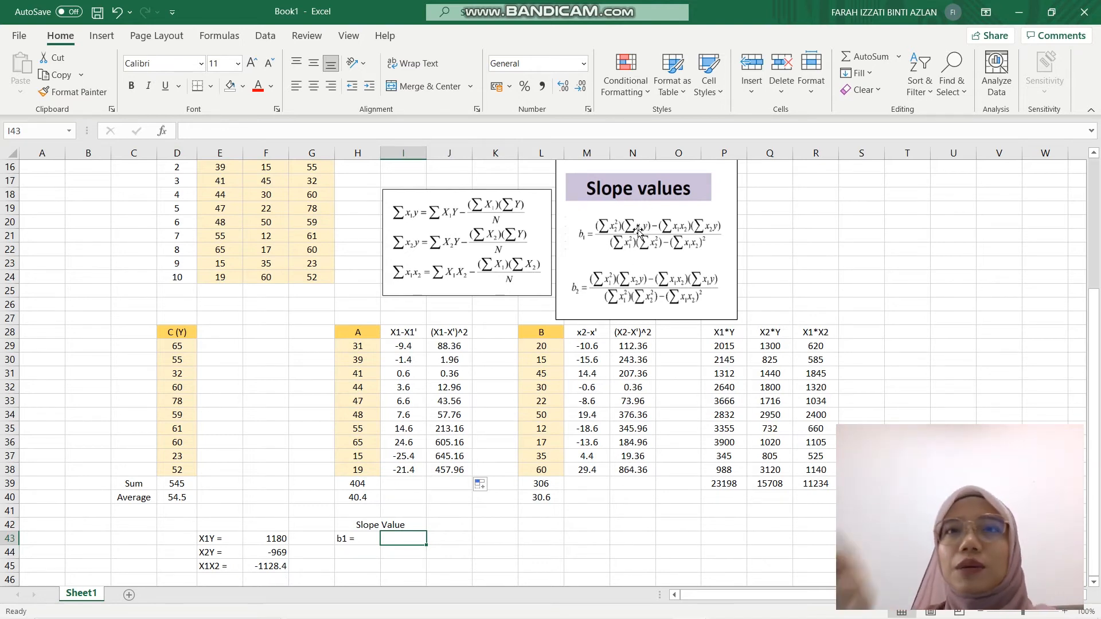
click(268, 541)
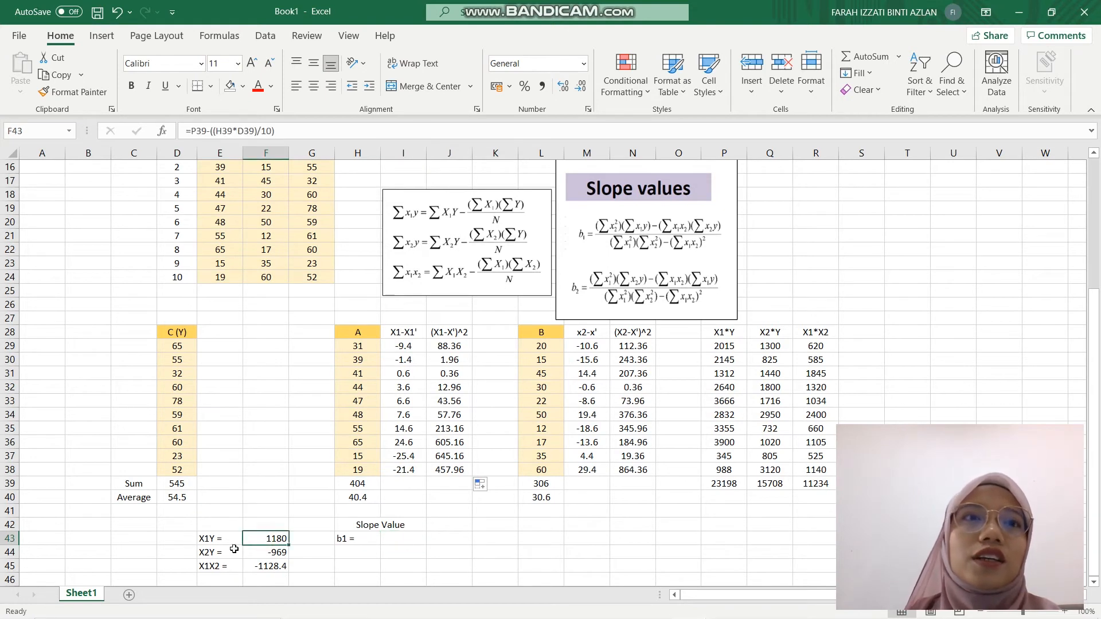
click(388, 537)
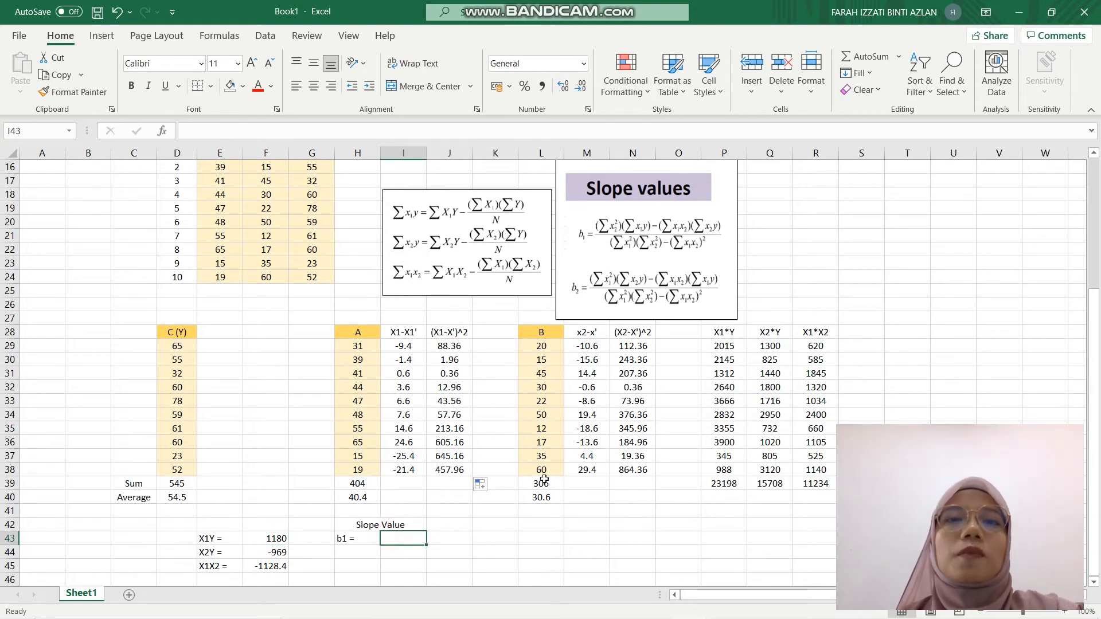
Step: Total the squared B deviations in N39 with a SUM of N29:N38
click(630, 482)
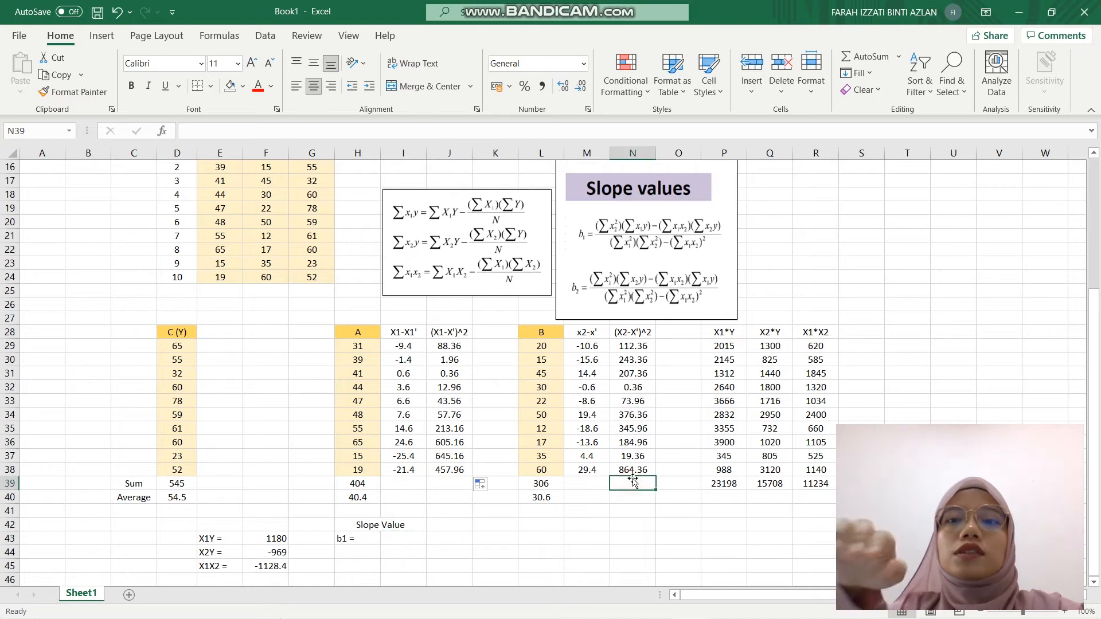
text(=SUM)
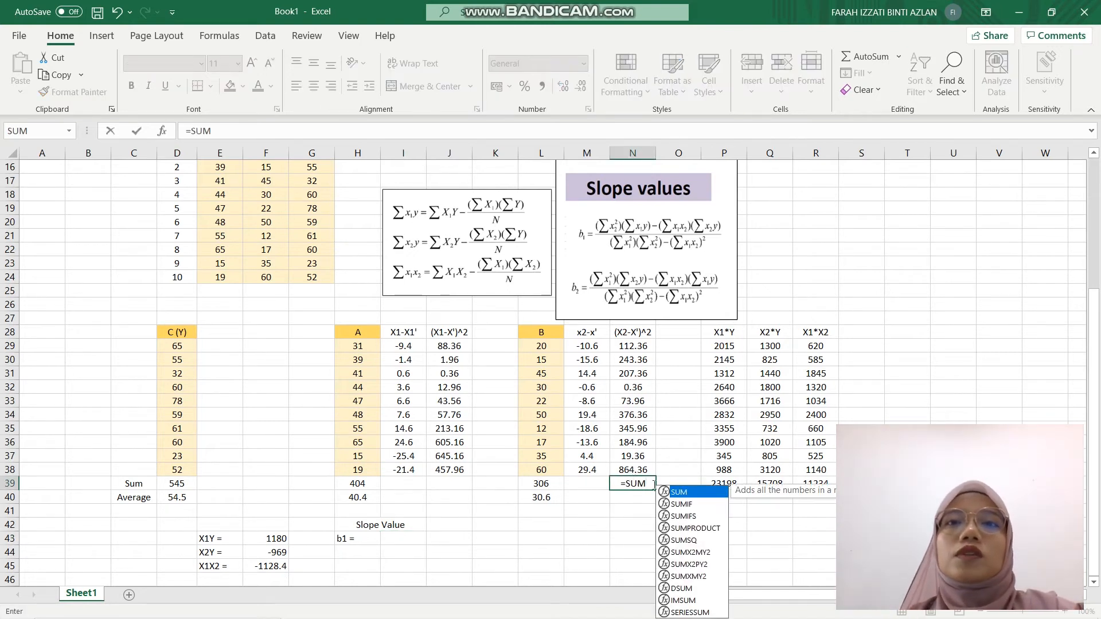
double_click(680, 493)
drag(629, 345, 634, 468)
key(Return)
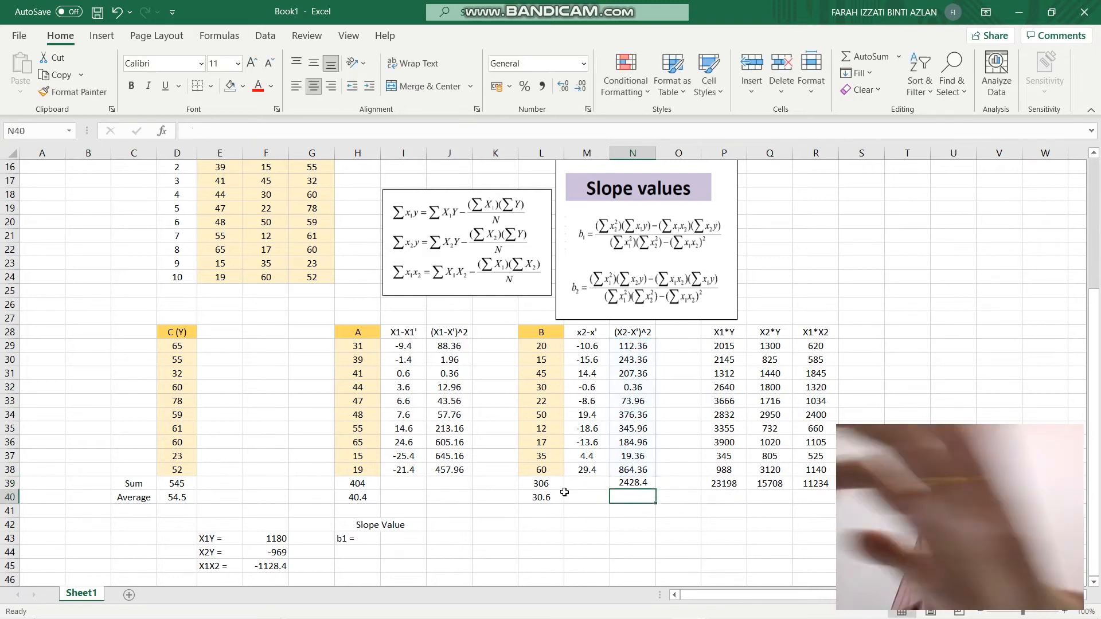
Step: Total the squared A deviations in J39 with a SUM of J29:J38
click(439, 481)
text(=SUM)
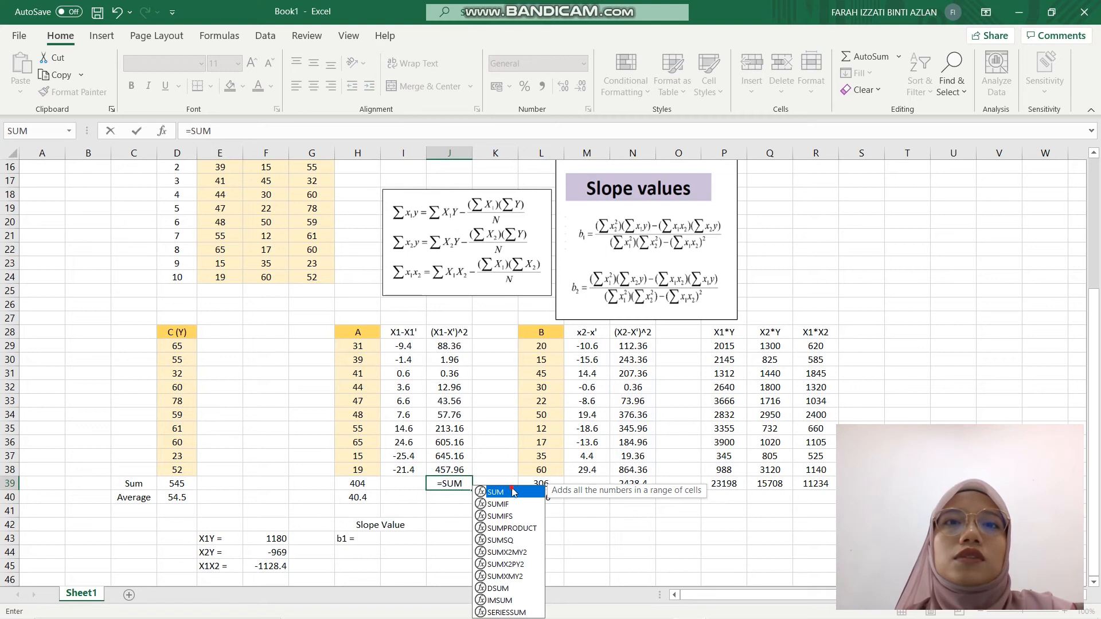
double_click(507, 493)
drag(455, 347, 453, 469)
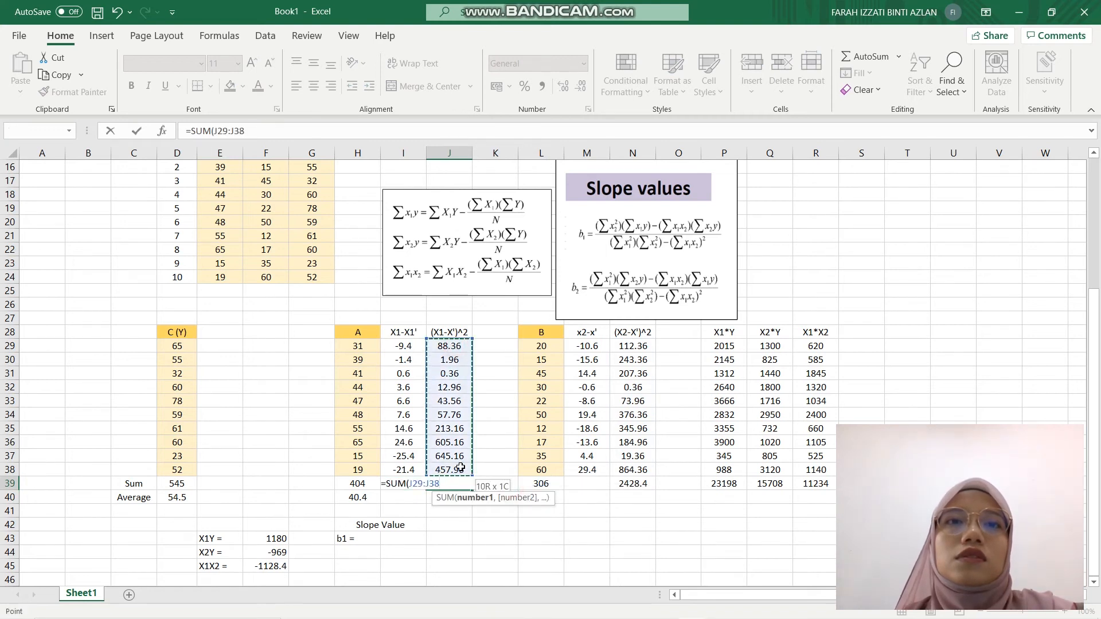
key(Return)
click(396, 540)
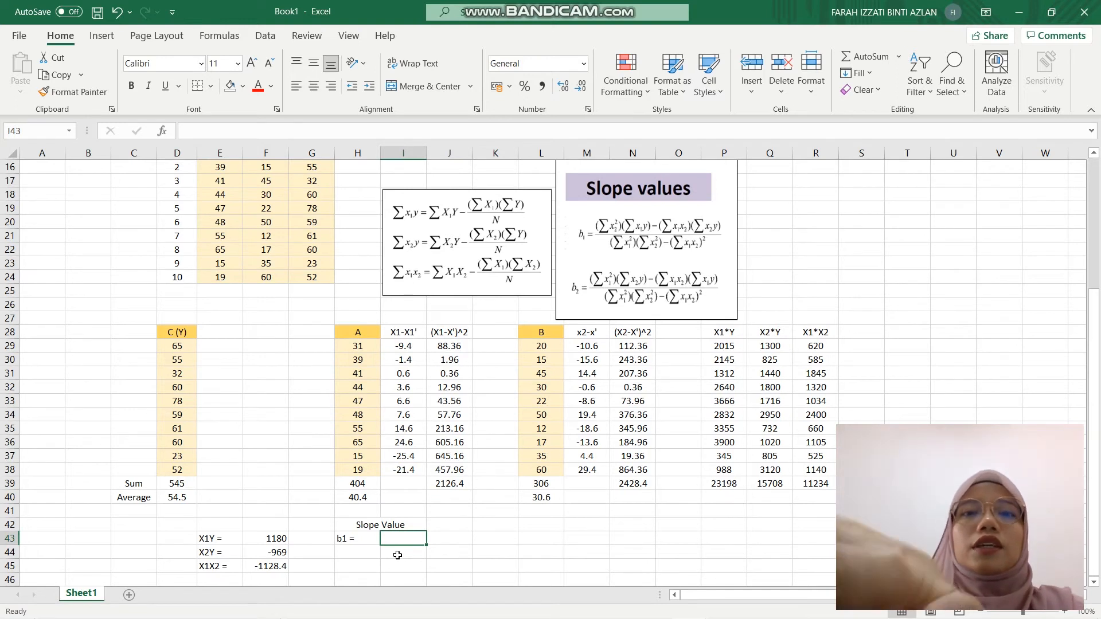
text((()
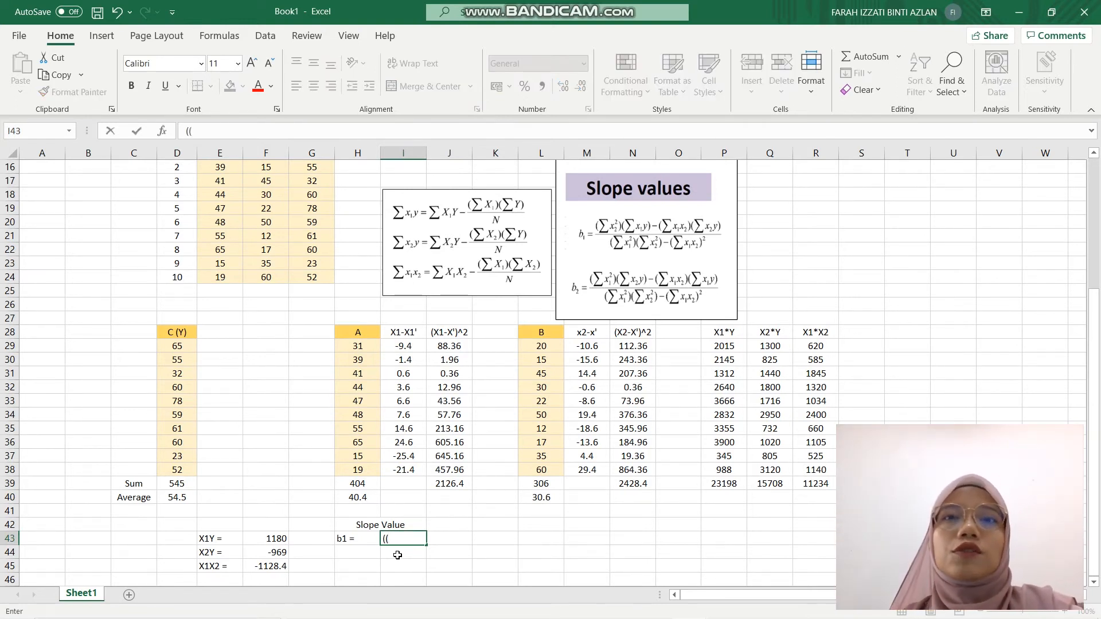
click(643, 484)
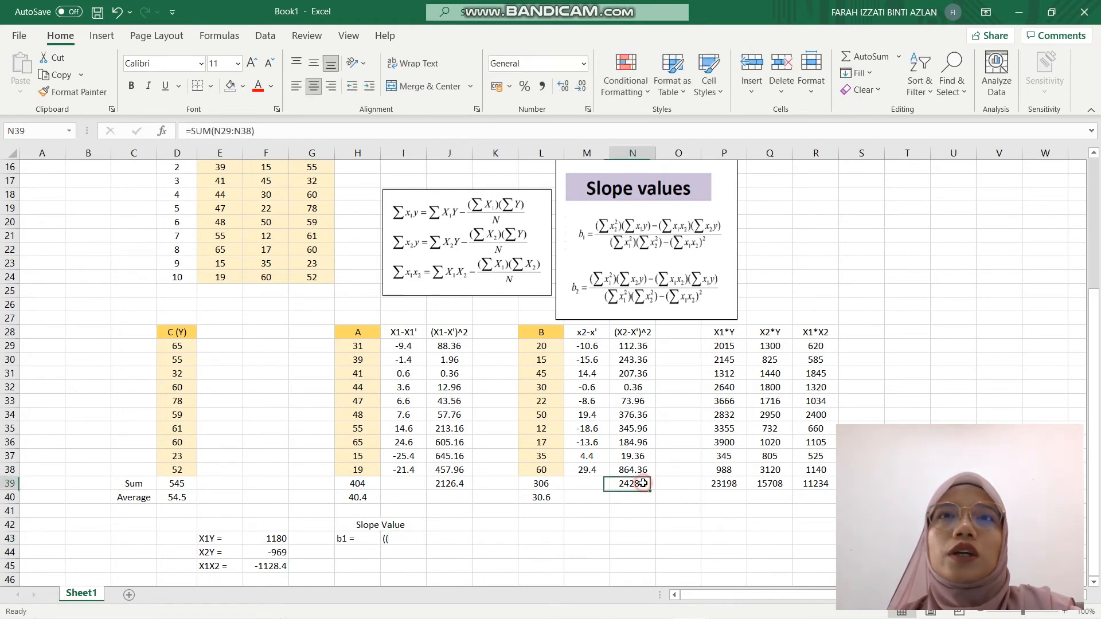
Step: Replace the b1 entry in I43 with the slope formula's numerator, =((N39*F43)-(F45*F44))
click(415, 538)
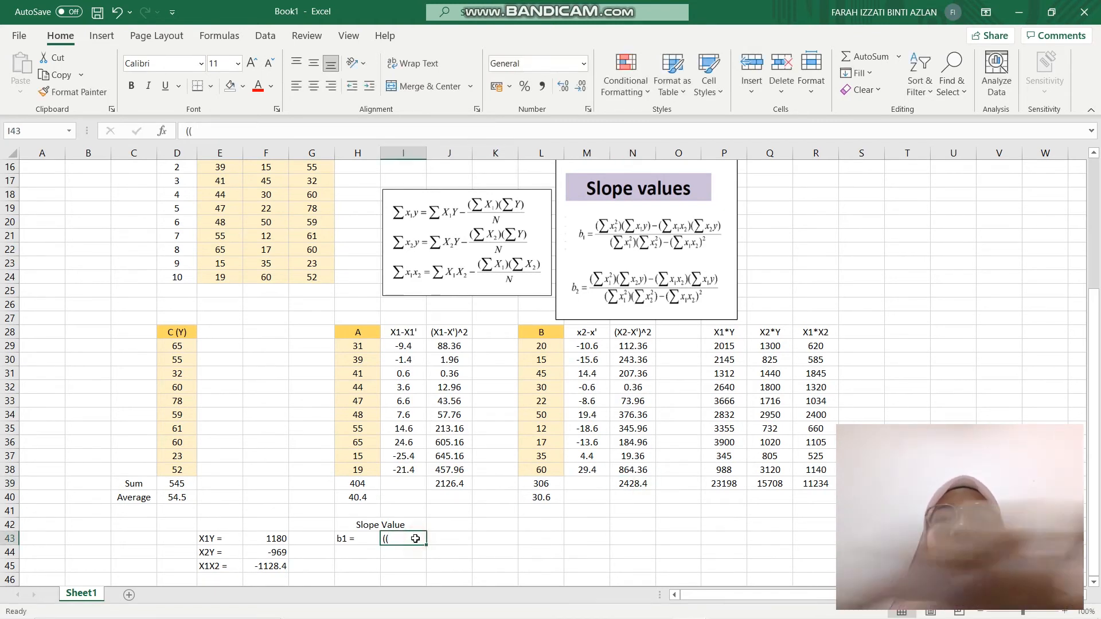
key(BackSpace)
text(=(()
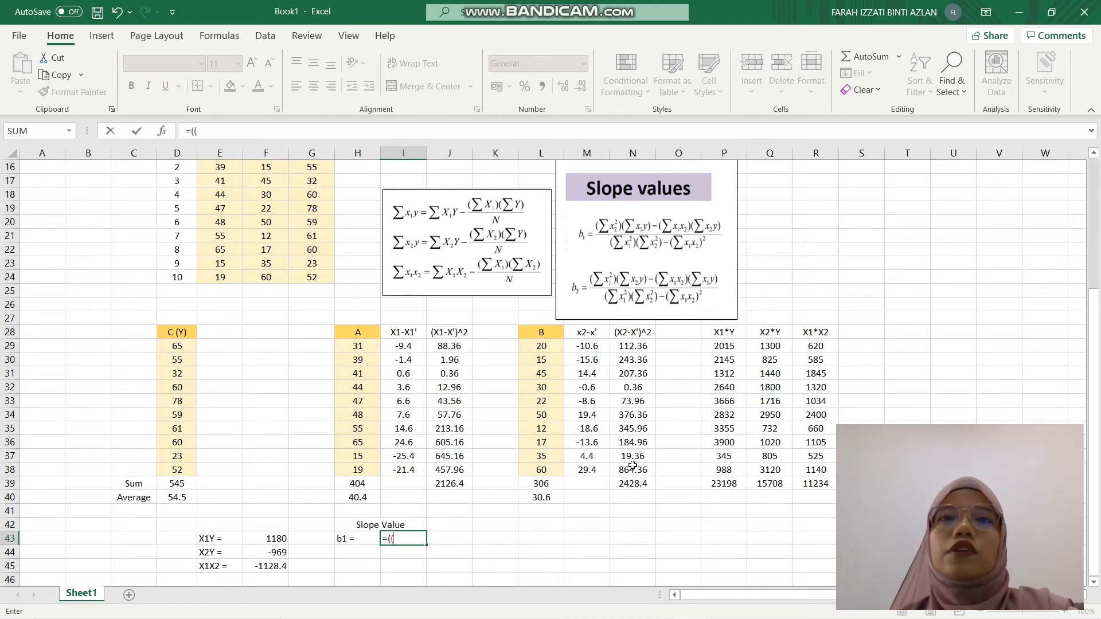
click(645, 483)
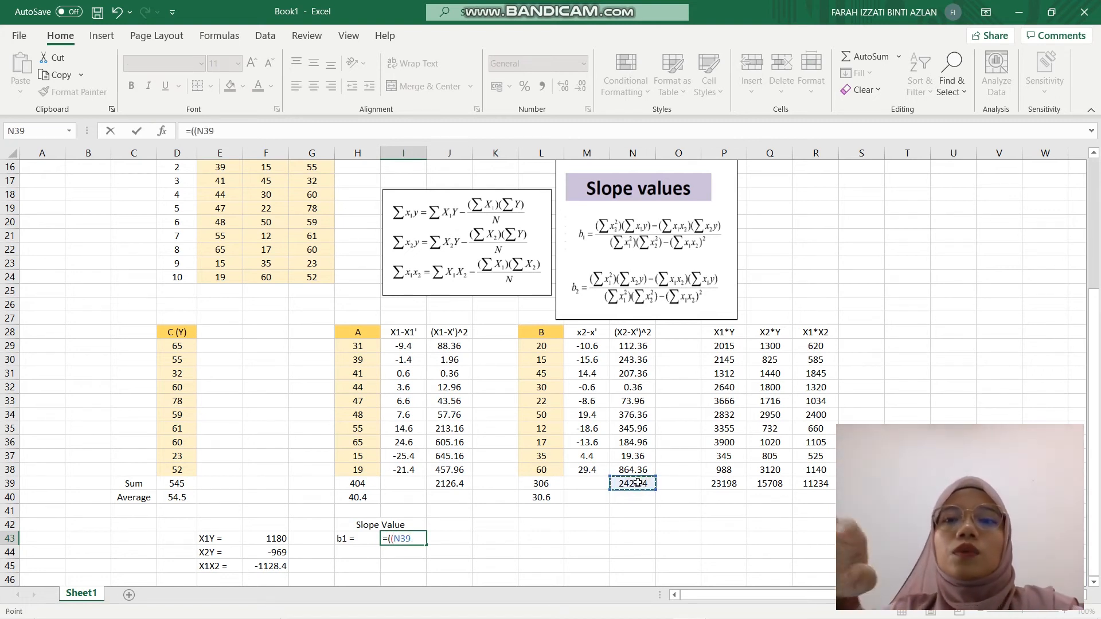
text(*)
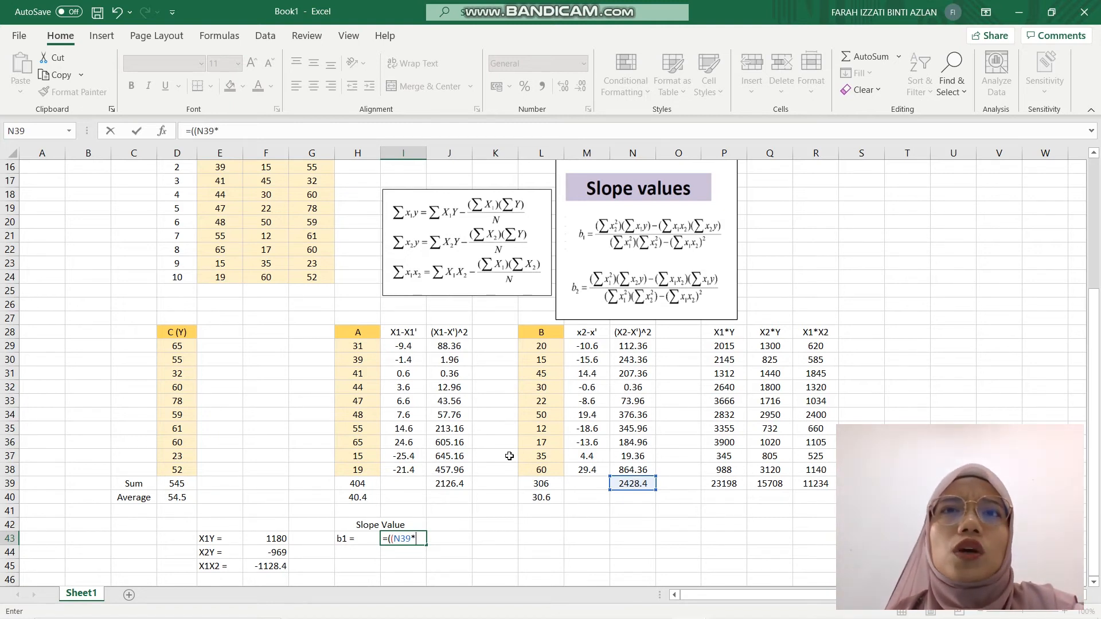
click(262, 539)
text()-()
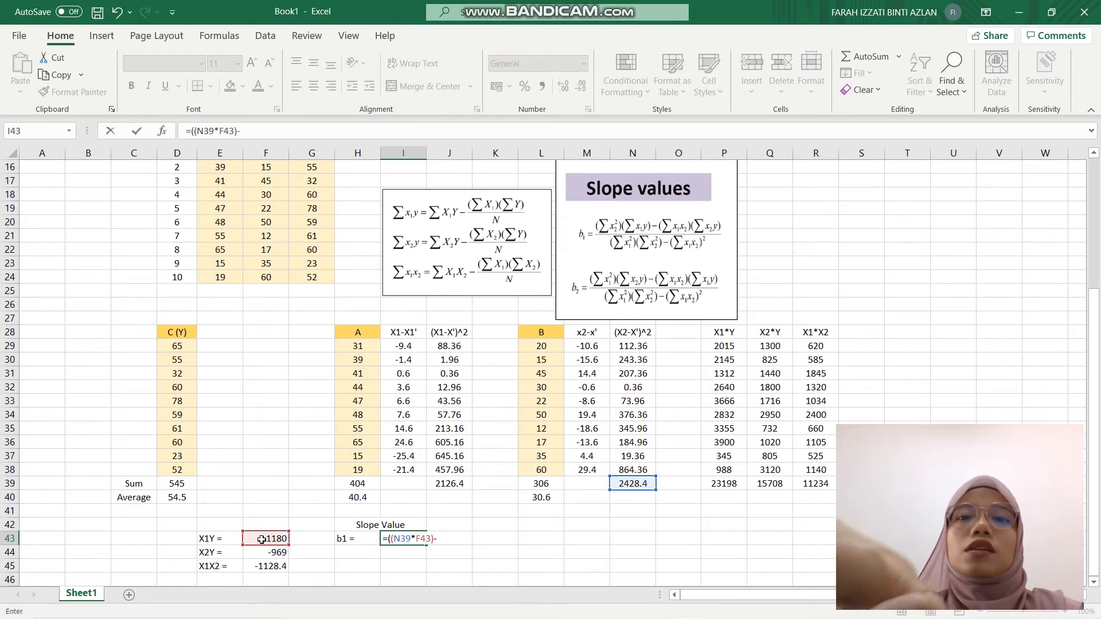
click(252, 570)
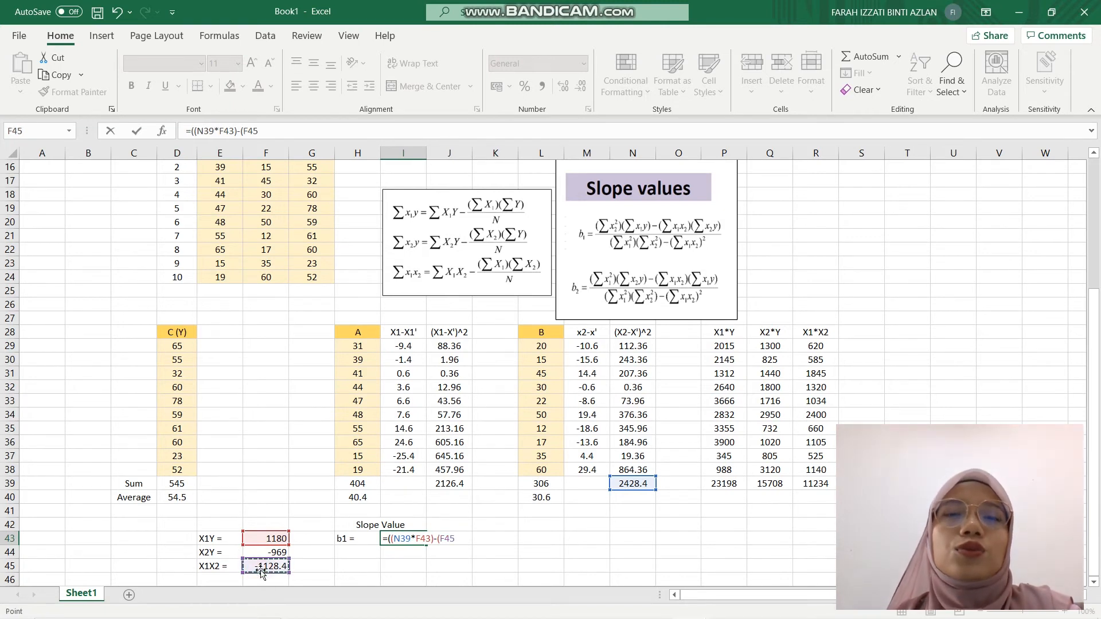
text(*)
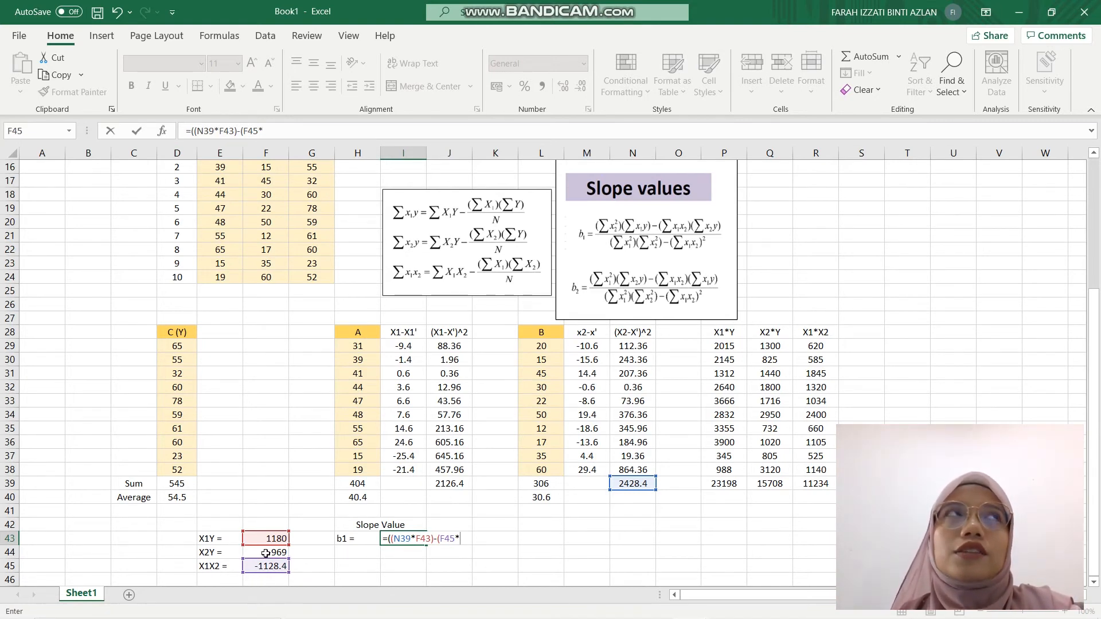
click(266, 553)
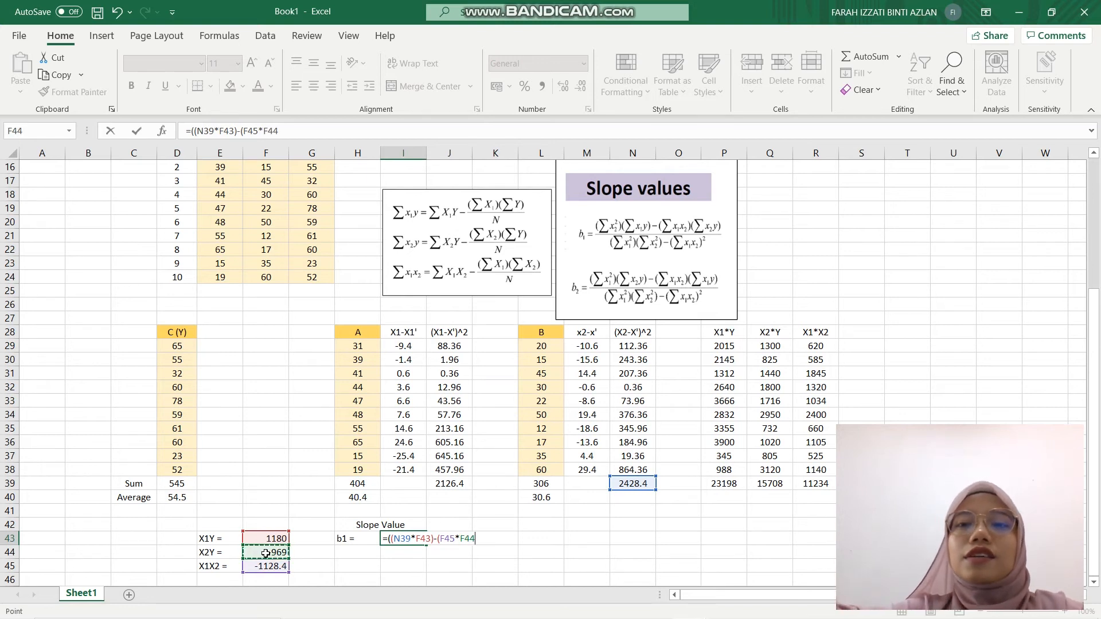
text())
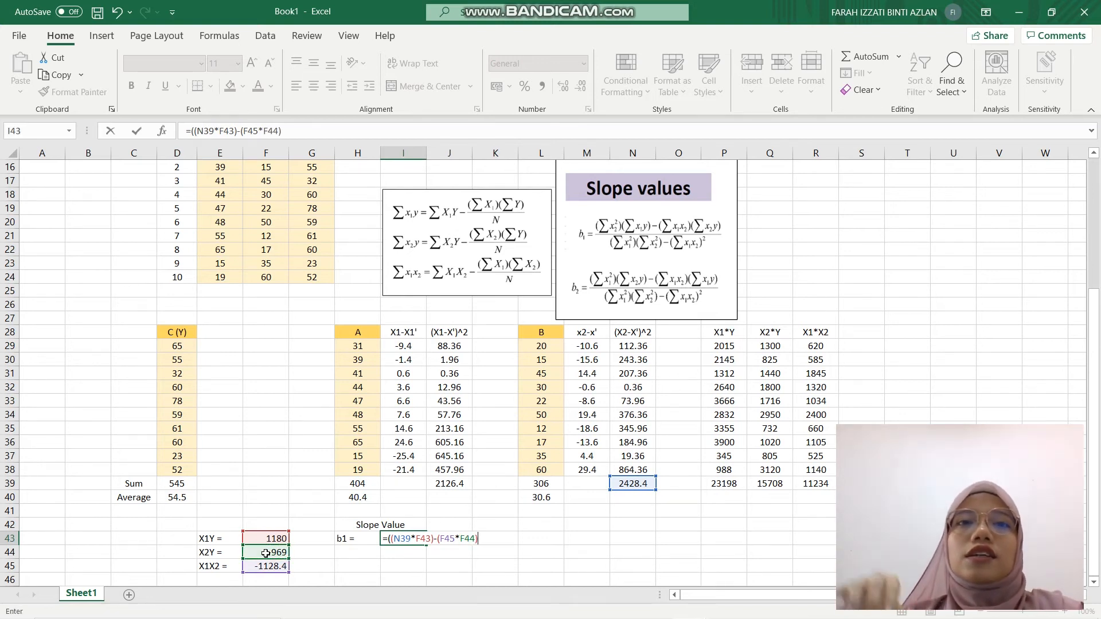
text())
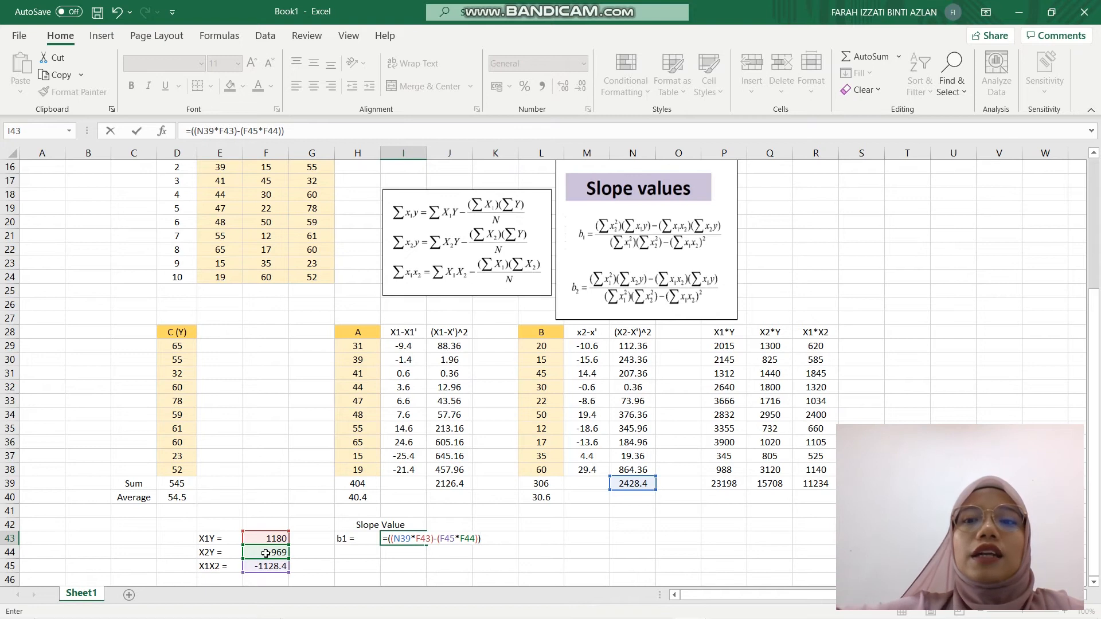
Step: Complete the b1 formula in I43 by dividing the numerator by ((J39*N39)-(F45*F45))
text(/(()
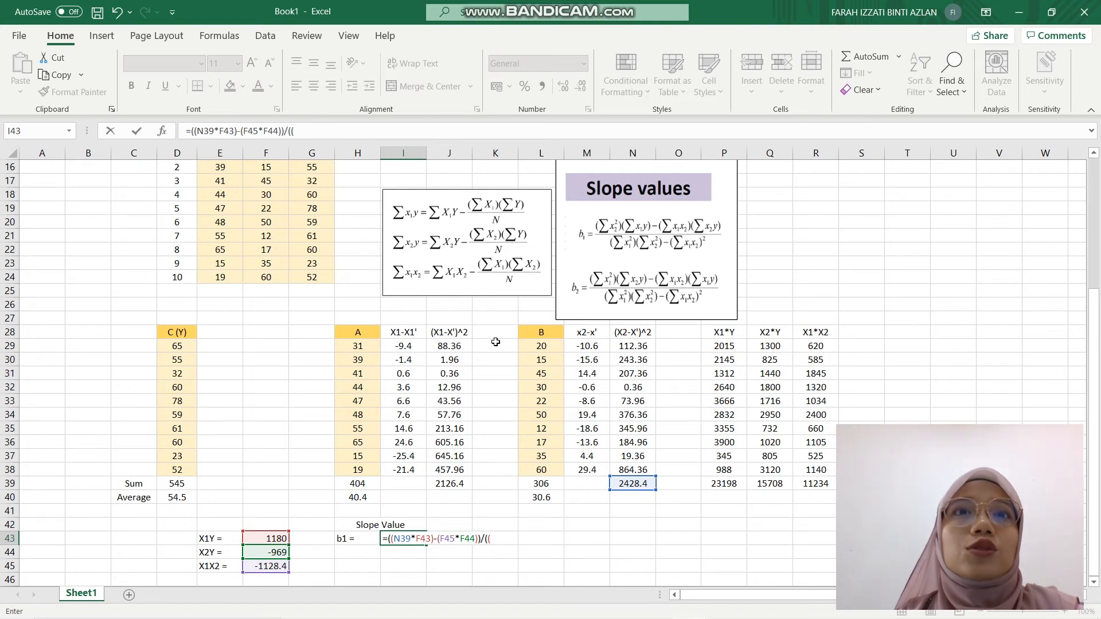
click(442, 484)
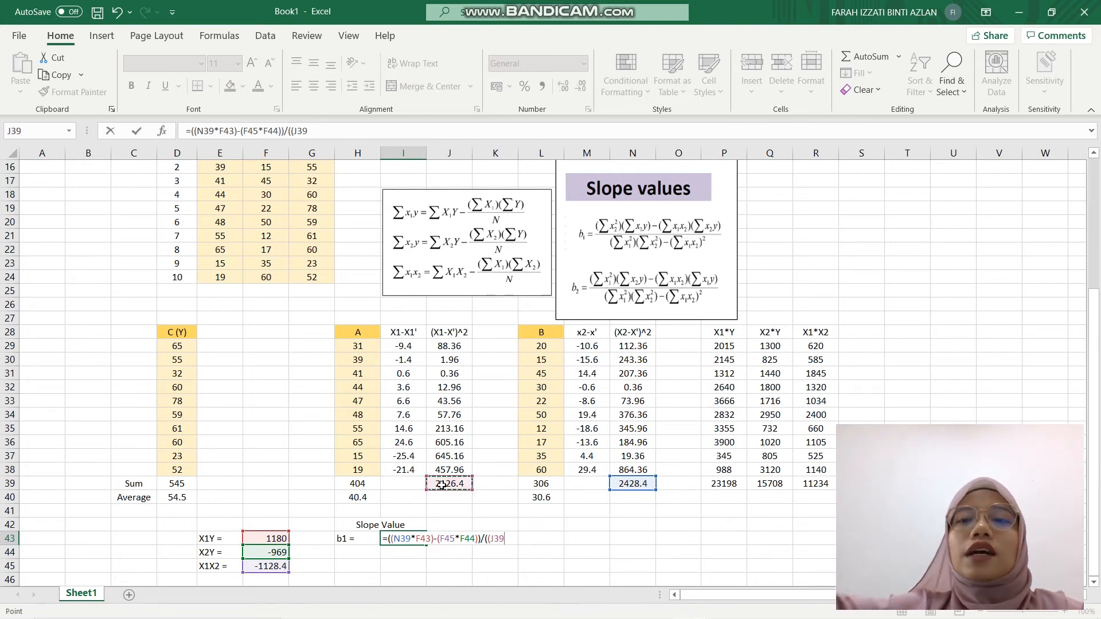
text(*)
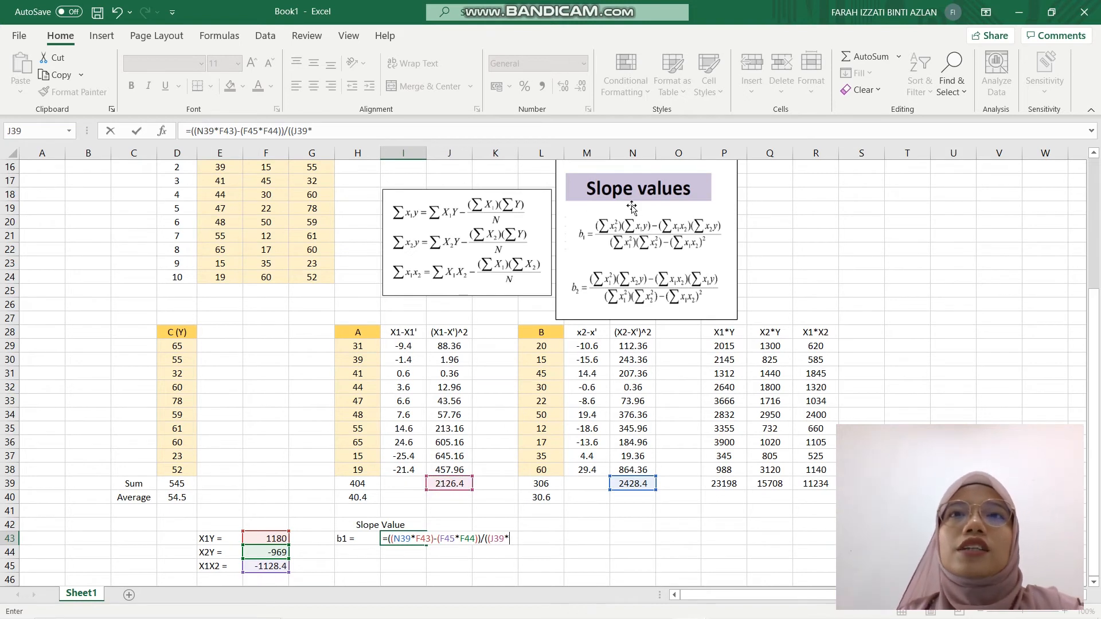
click(644, 485)
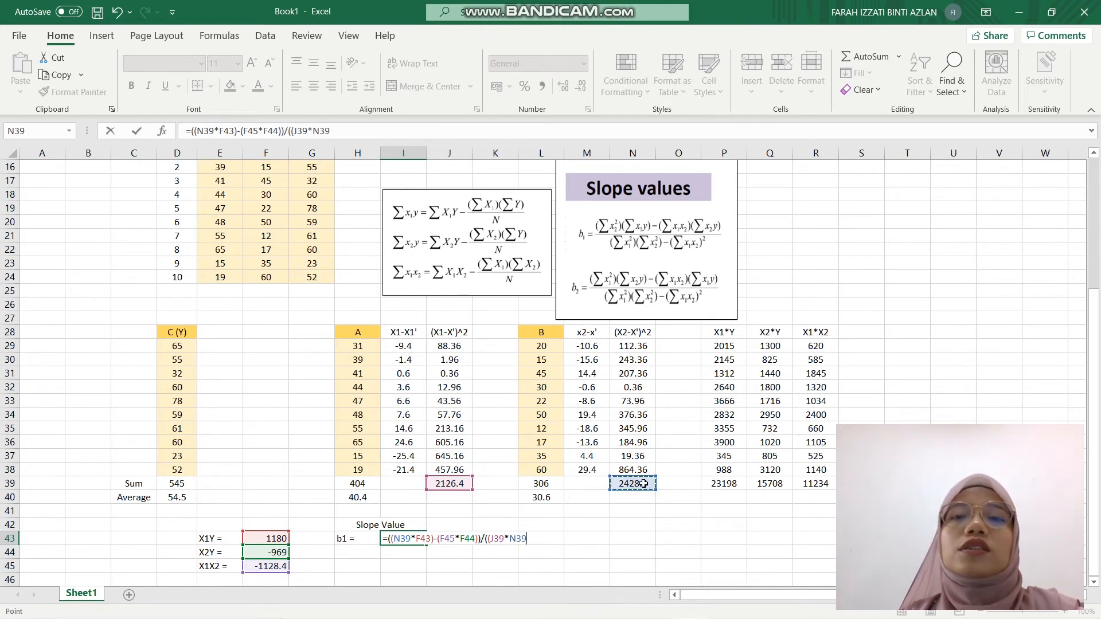
text())
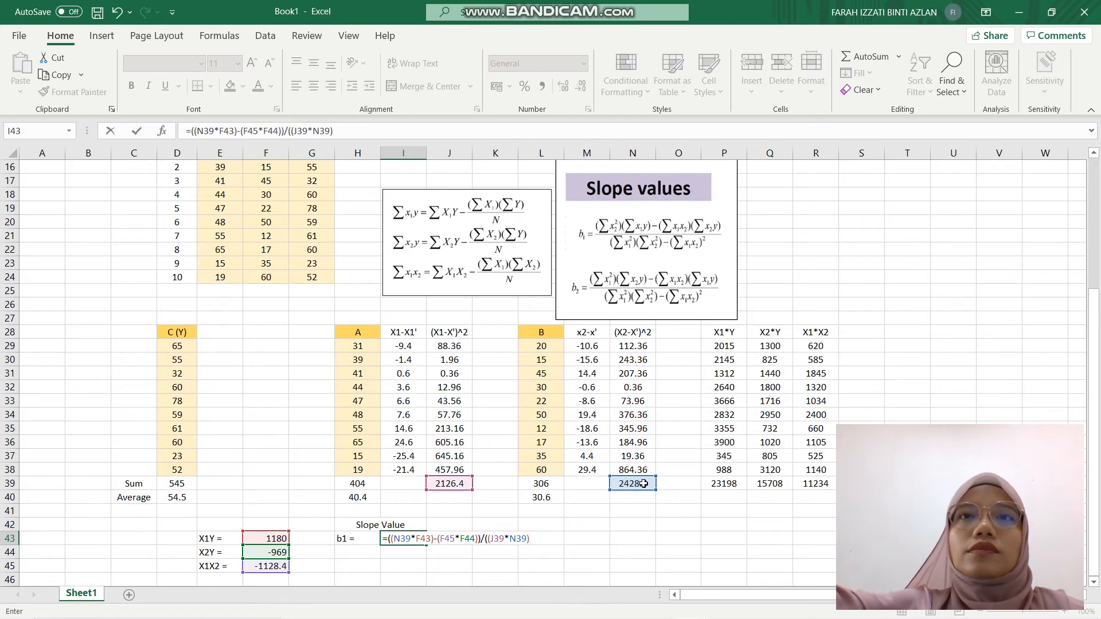
text(-()
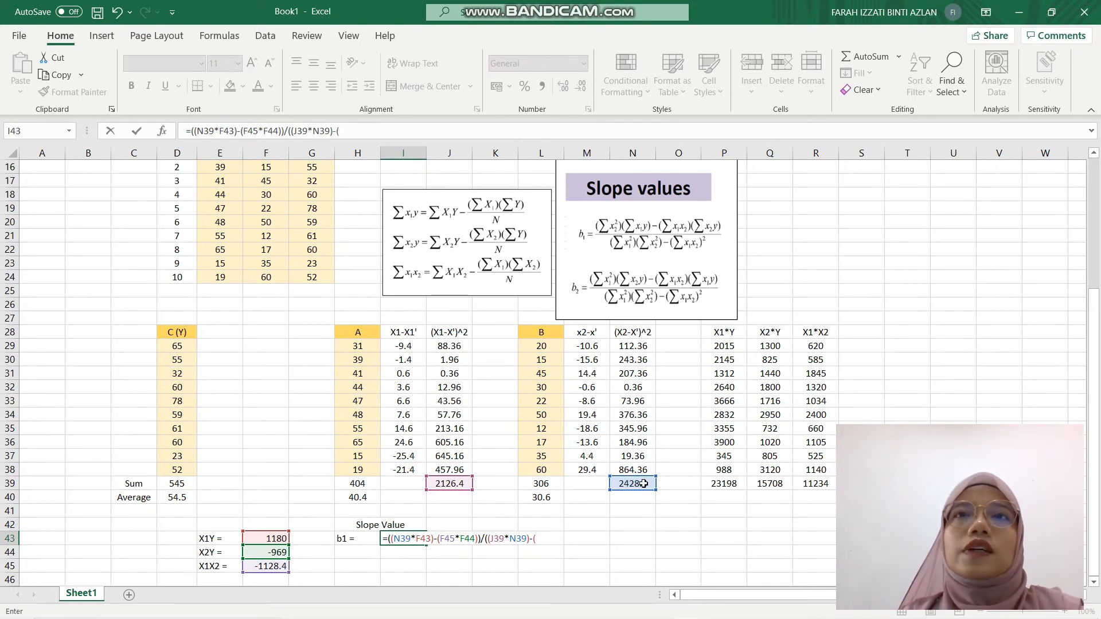
click(276, 567)
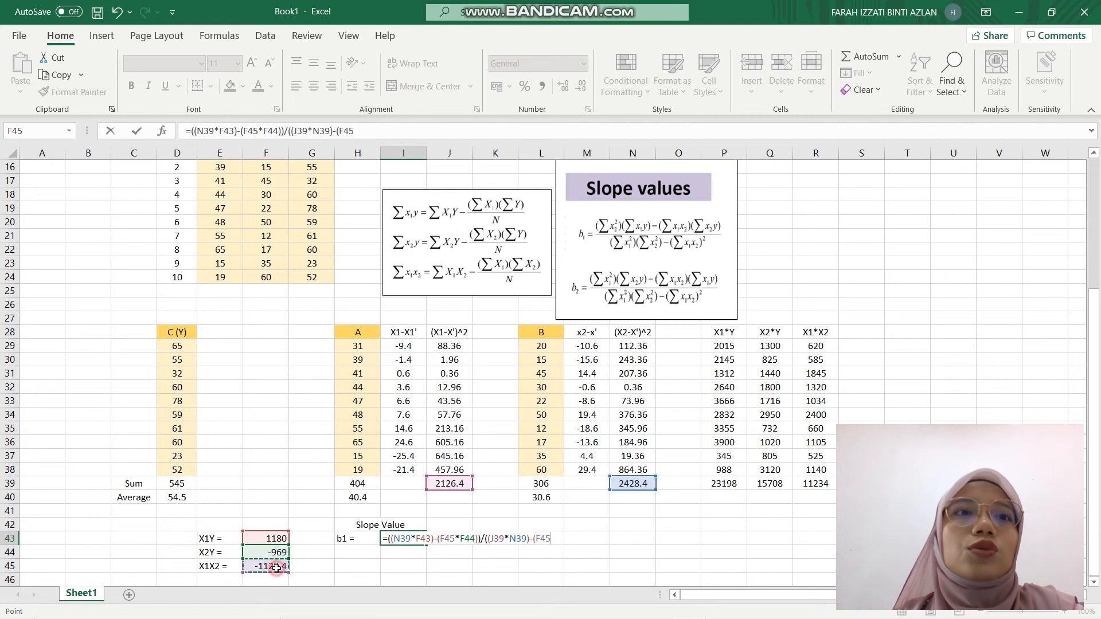
text(*)
click(276, 568)
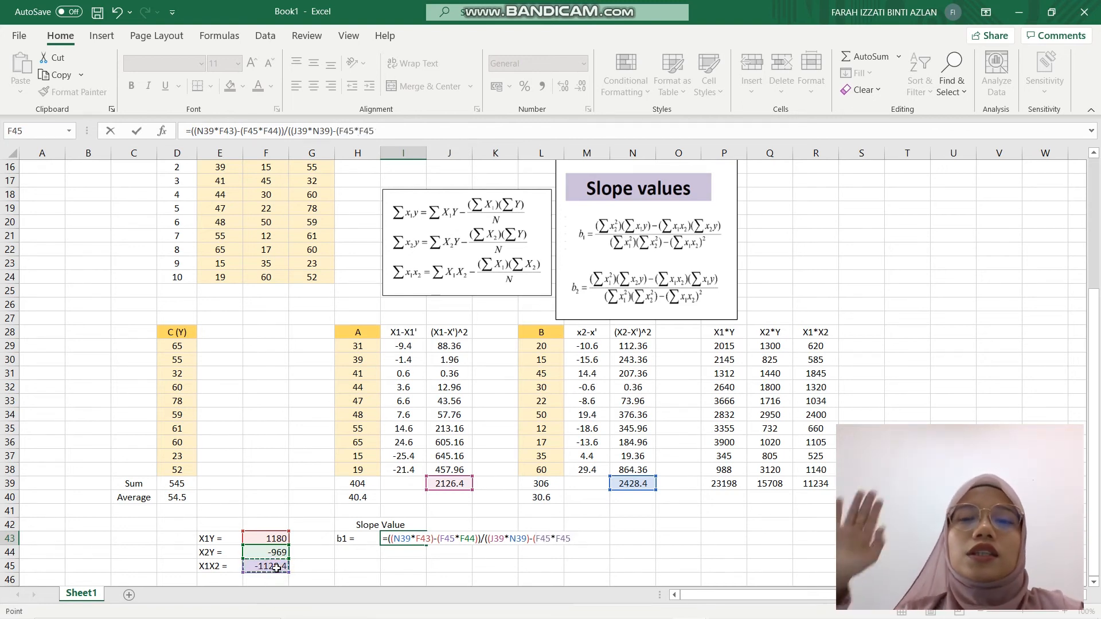
text())
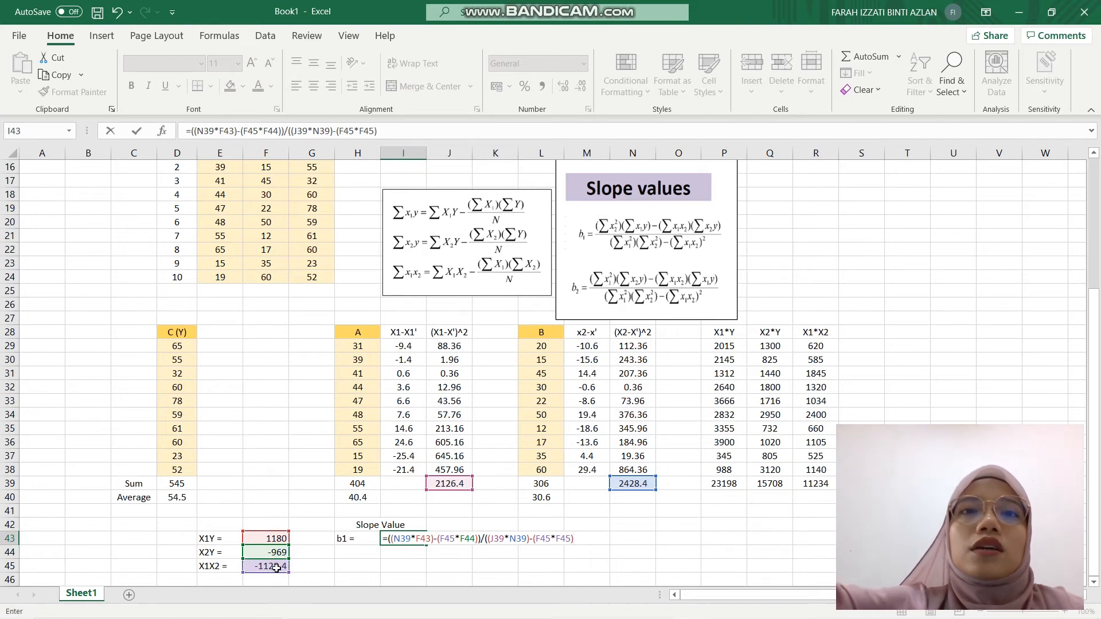
key(Return)
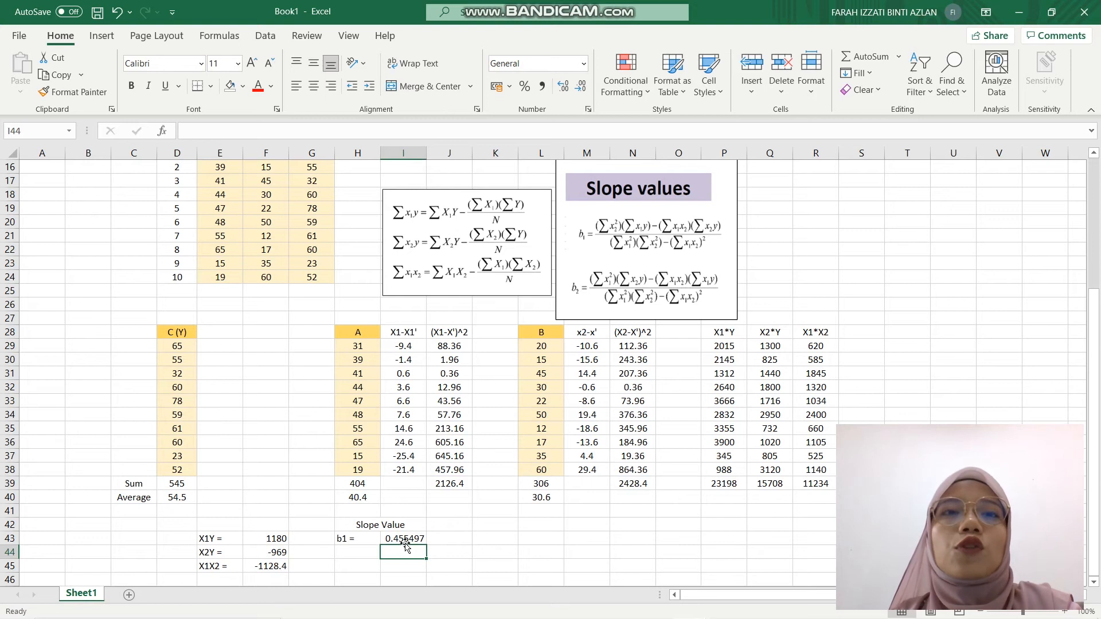
Step: Add the label "b2 =" in H44 under the b1 label
click(361, 553)
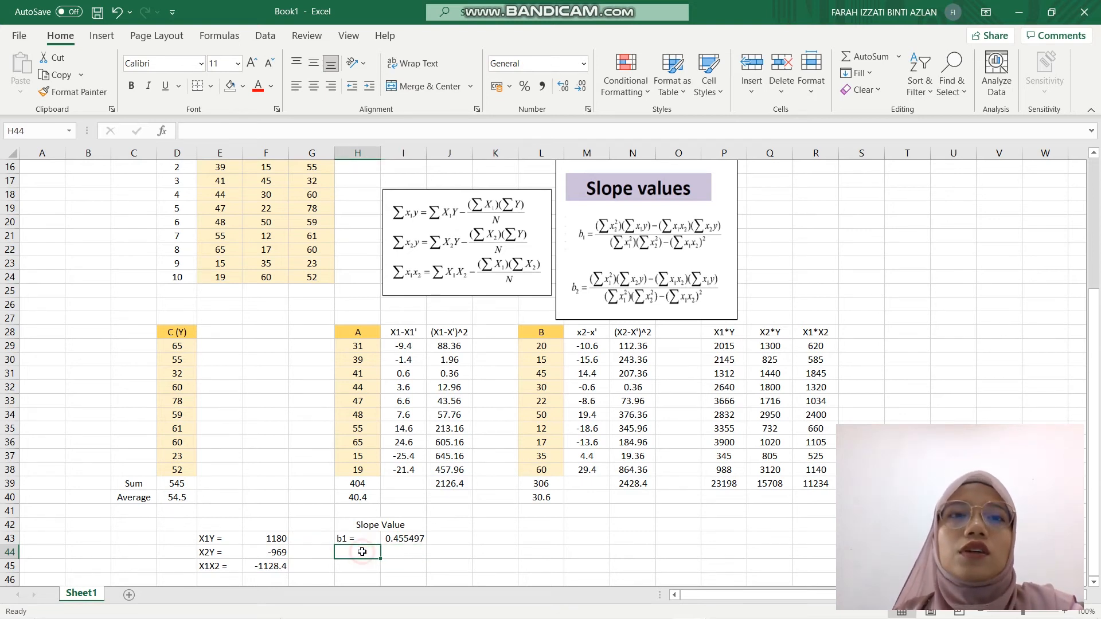
text(B1 =)
key(BackSpace)
key(BackSpace)
key(BackSpace)
key(BackSpace)
key(BackSpace)
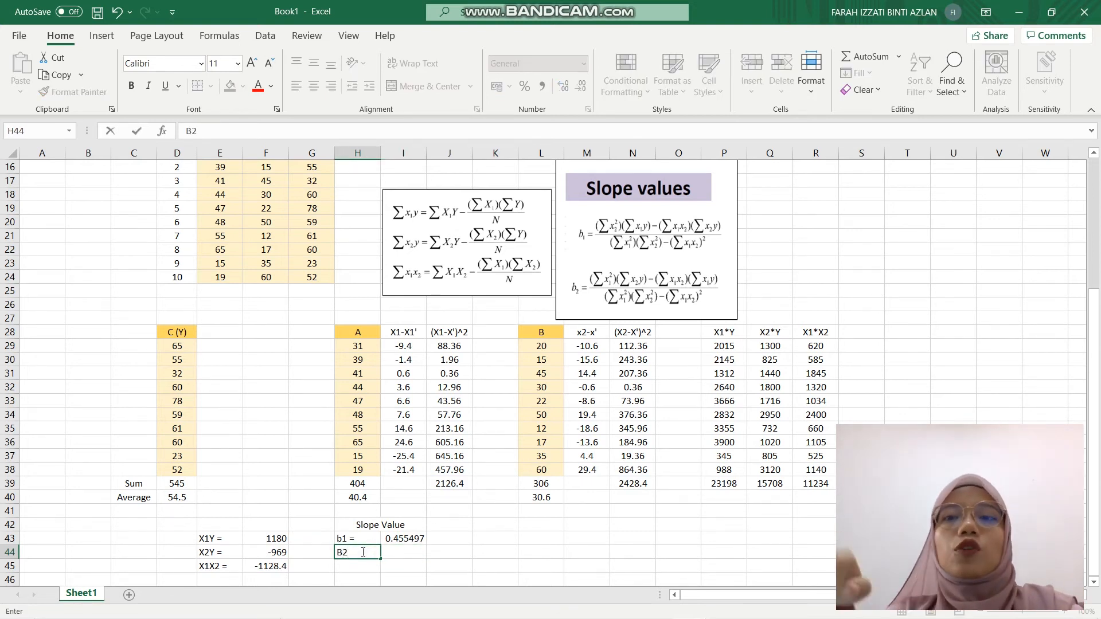
text(b2)
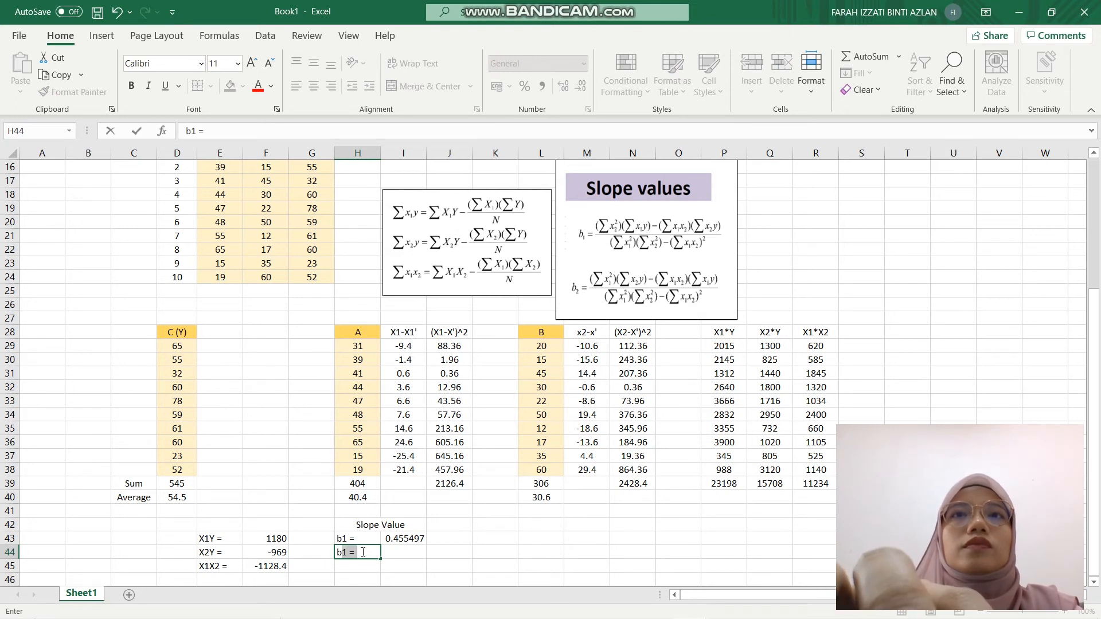
text( =)
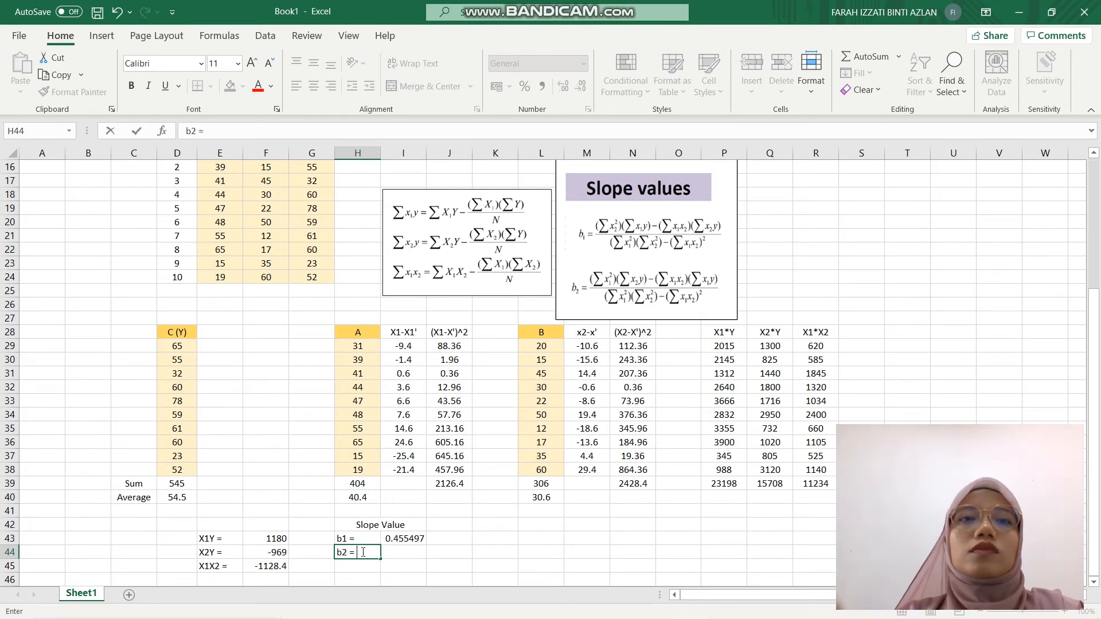
key(Tab)
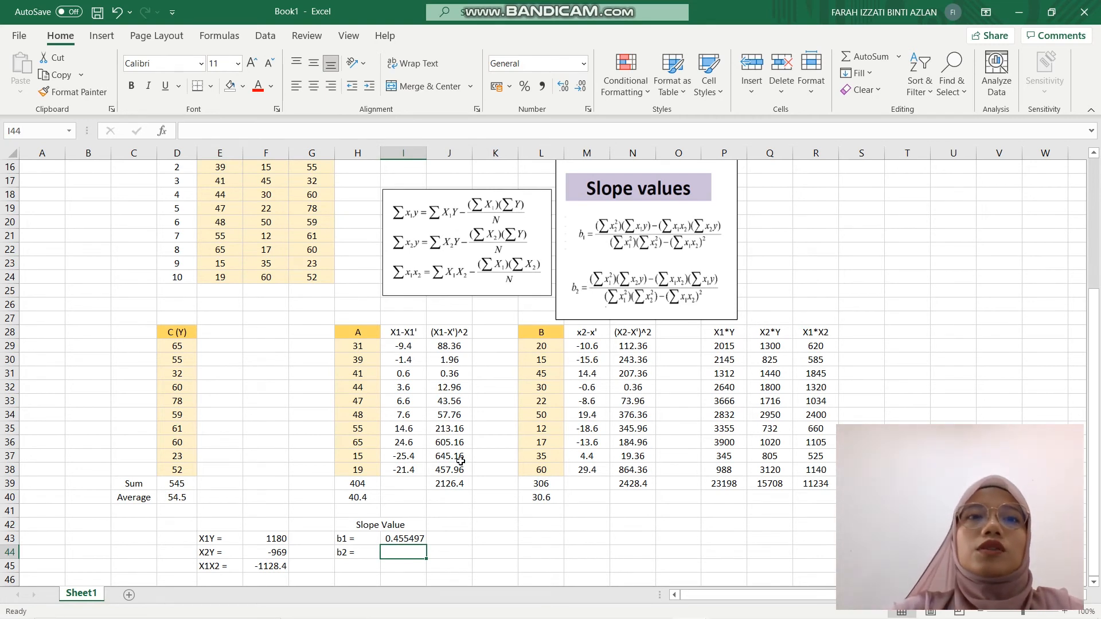
Step: Enter the numerator of the b2 slope formula in I44 as =((J39*F44)-(F45*F43))
text(=)
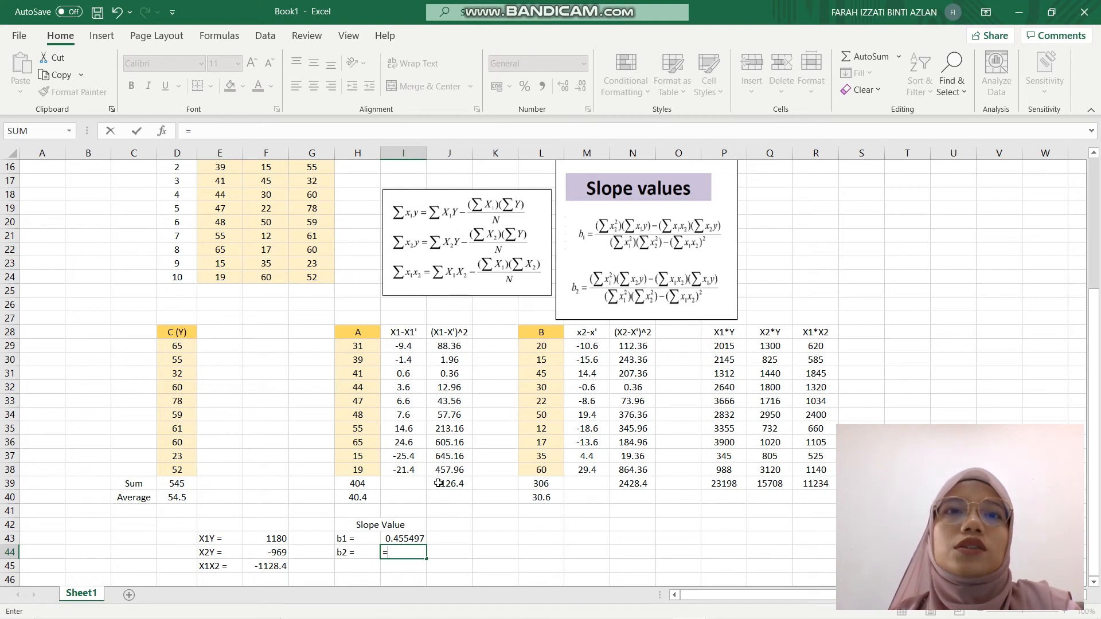
text((()
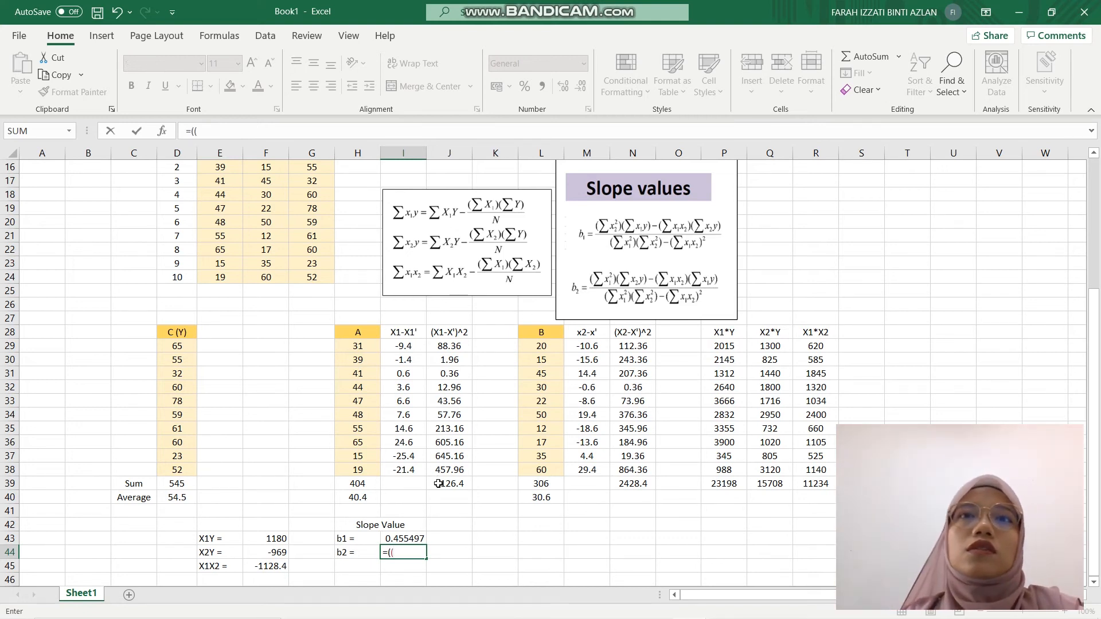
click(438, 484)
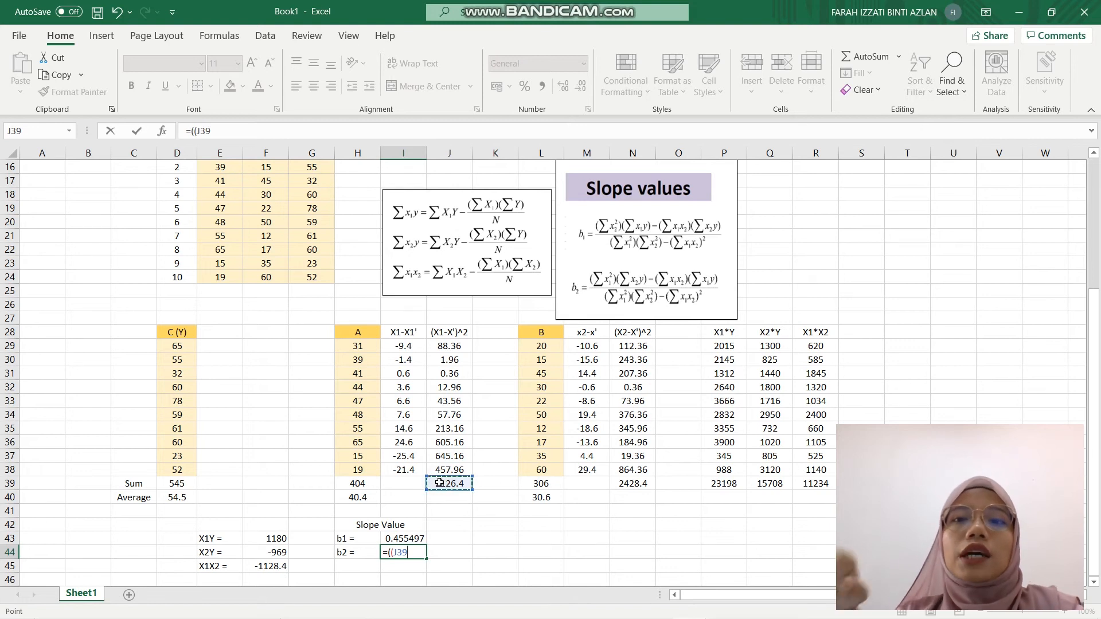
text(*)
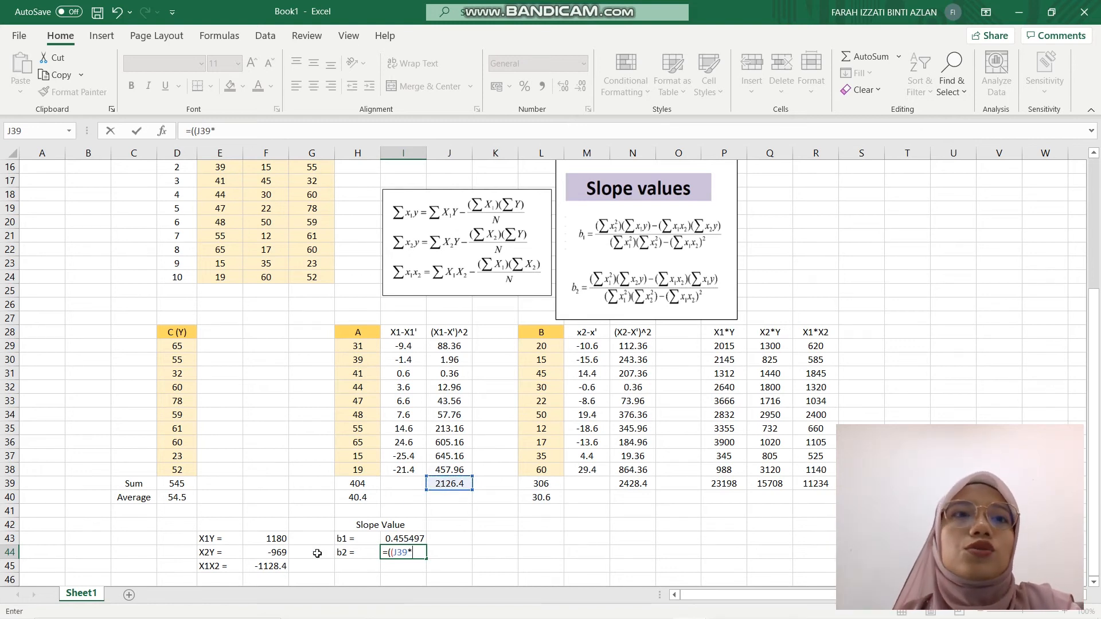
click(275, 551)
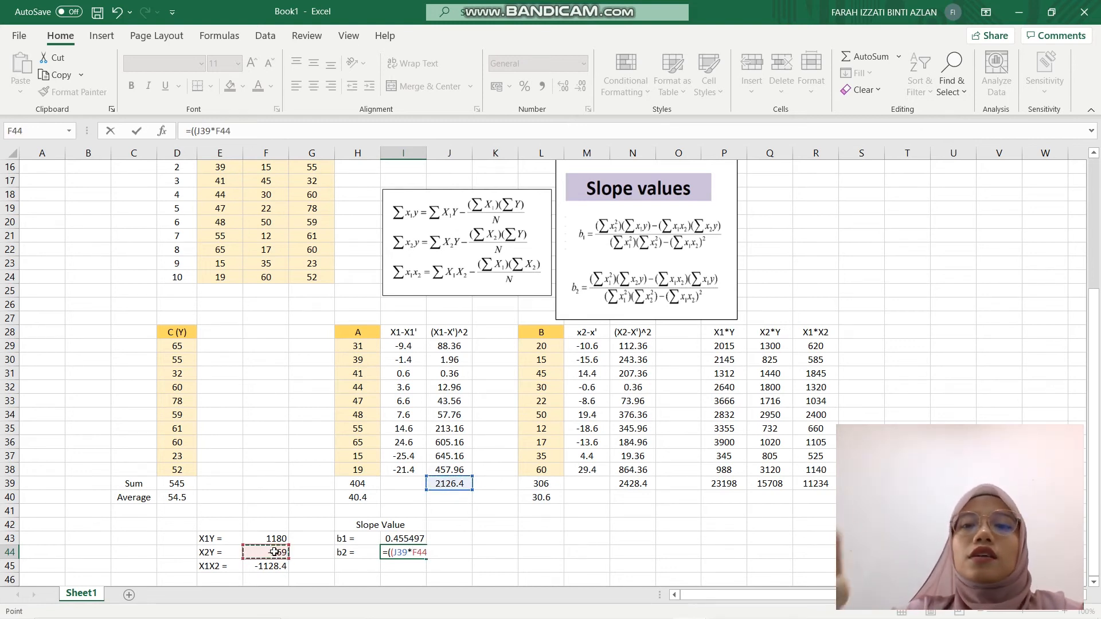
text()-()
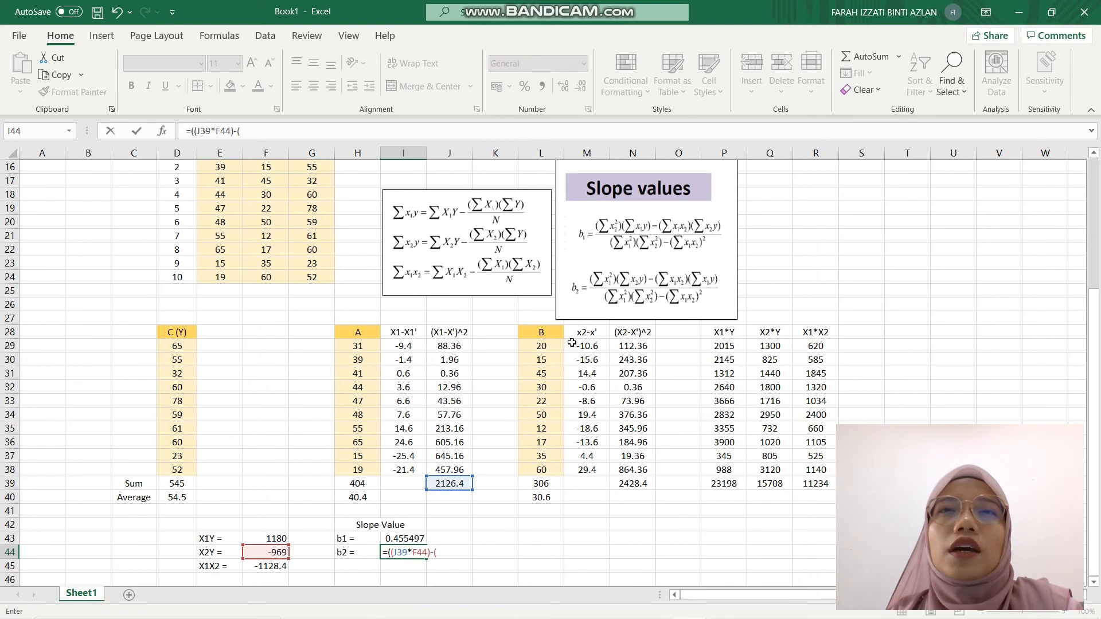
click(276, 563)
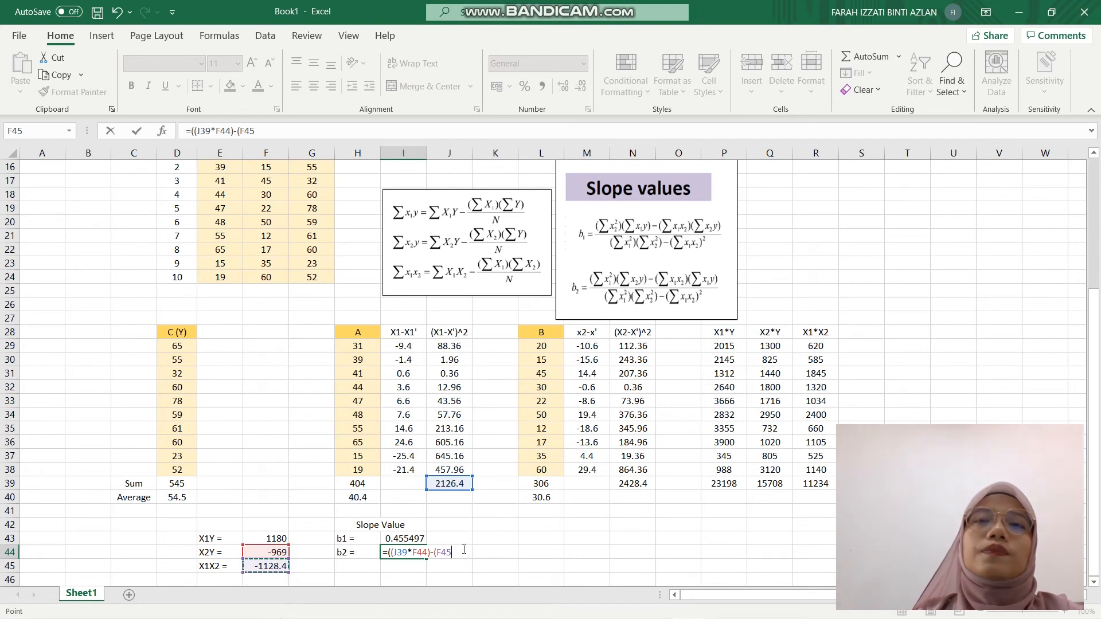
text(*)
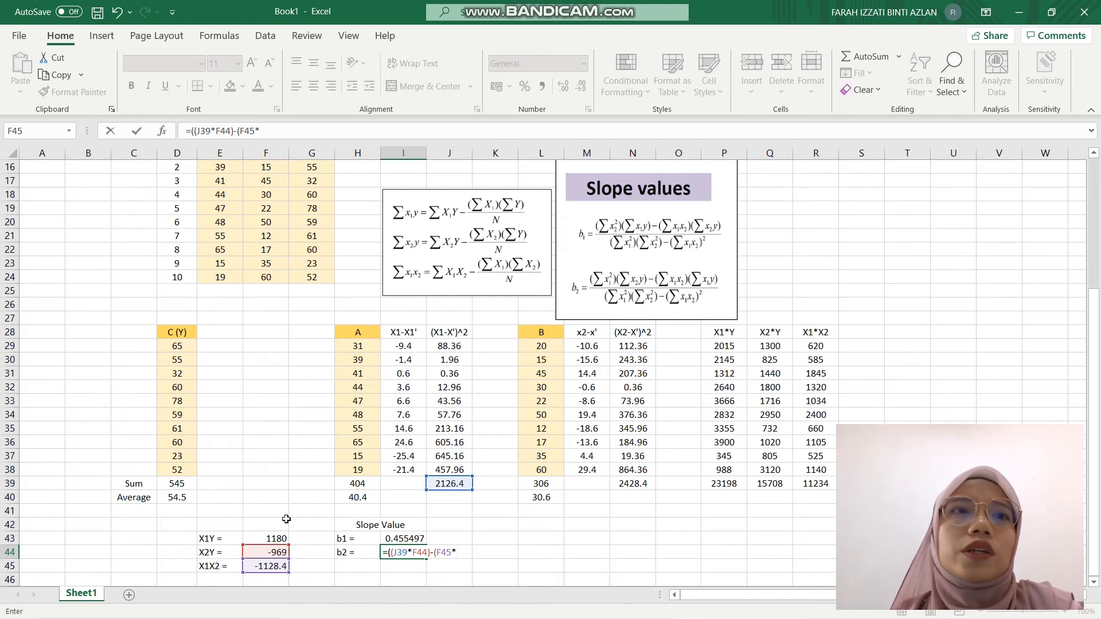
click(276, 537)
text())
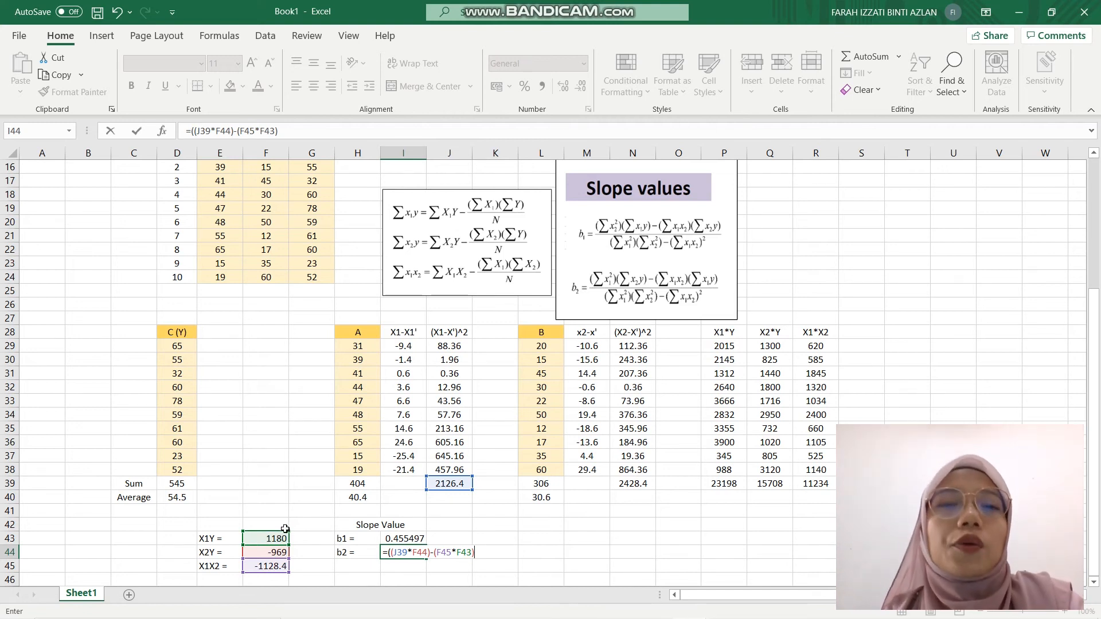
Step: Complete the b2 formula in I44 by dividing the numerator by ((J39*N39)-(F45*F45)), accepting the proposed closing-parenthesis correction
text()/(()
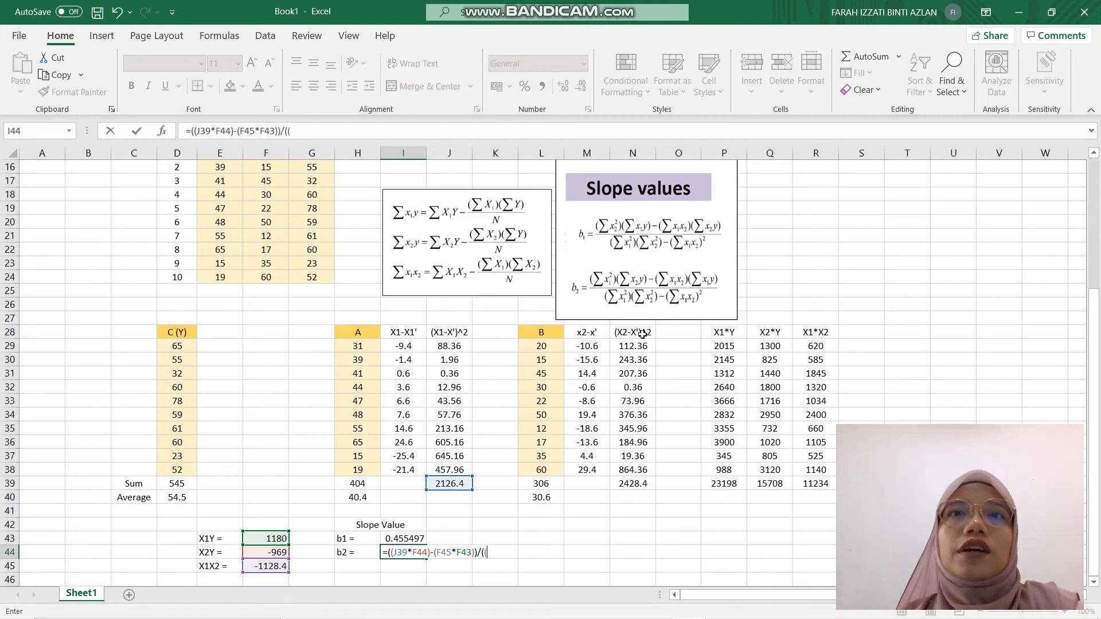
click(462, 481)
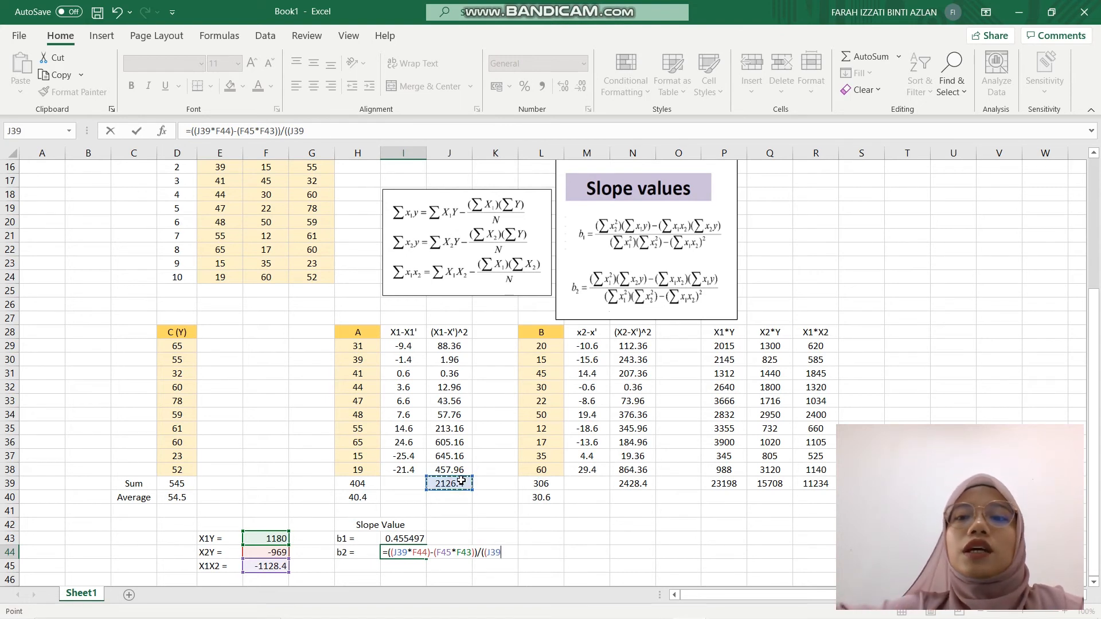
text(*)
click(650, 484)
text()-()
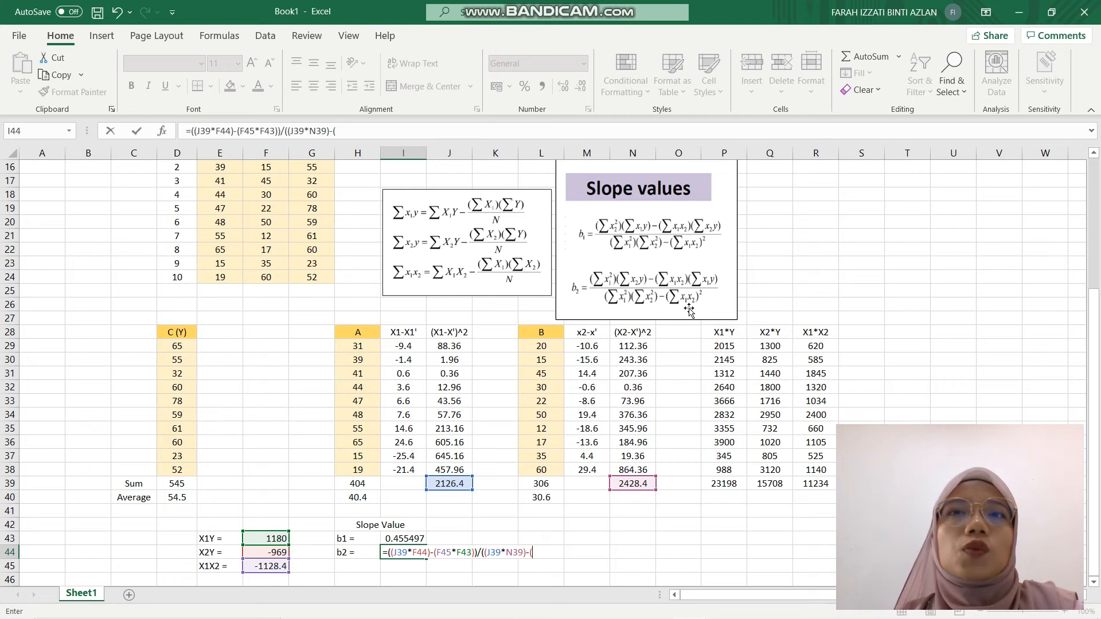
click(272, 567)
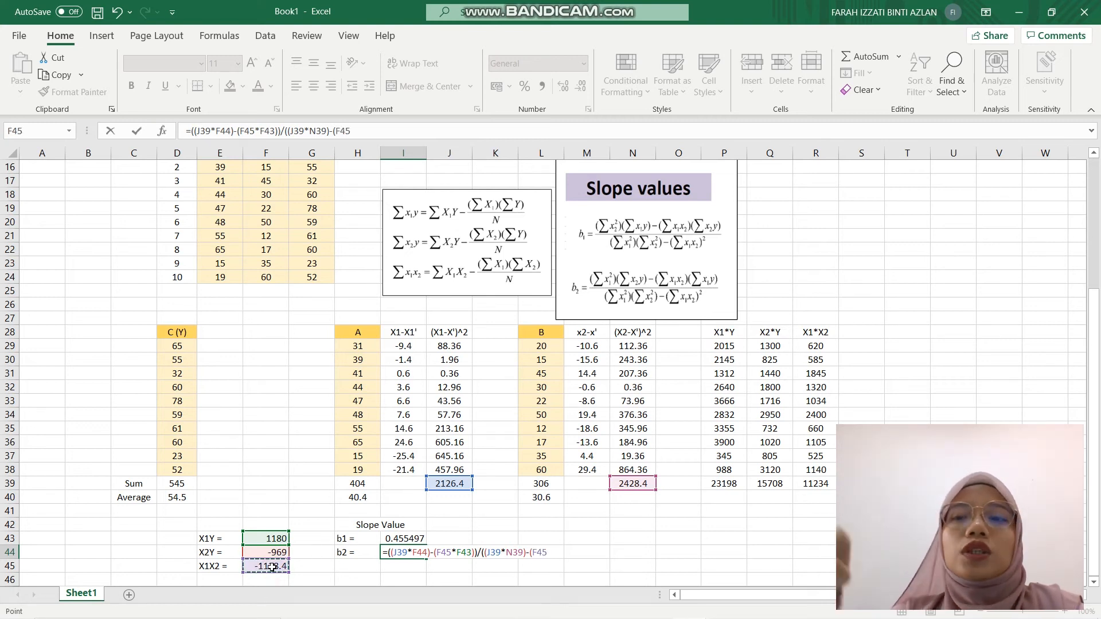
text(*)
click(272, 566)
text())
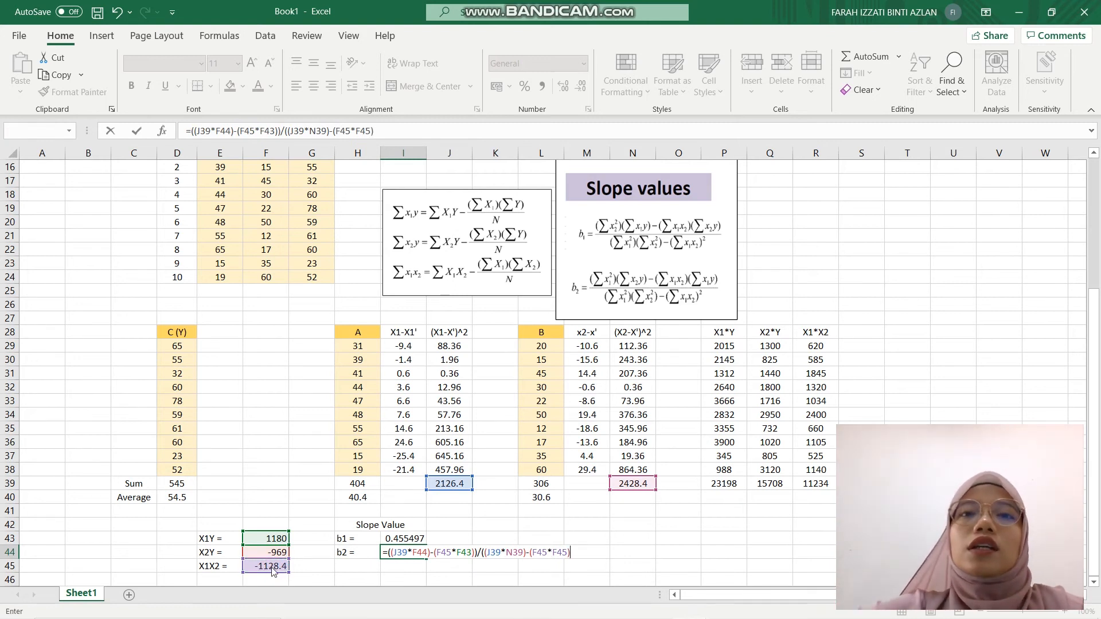
key(Return)
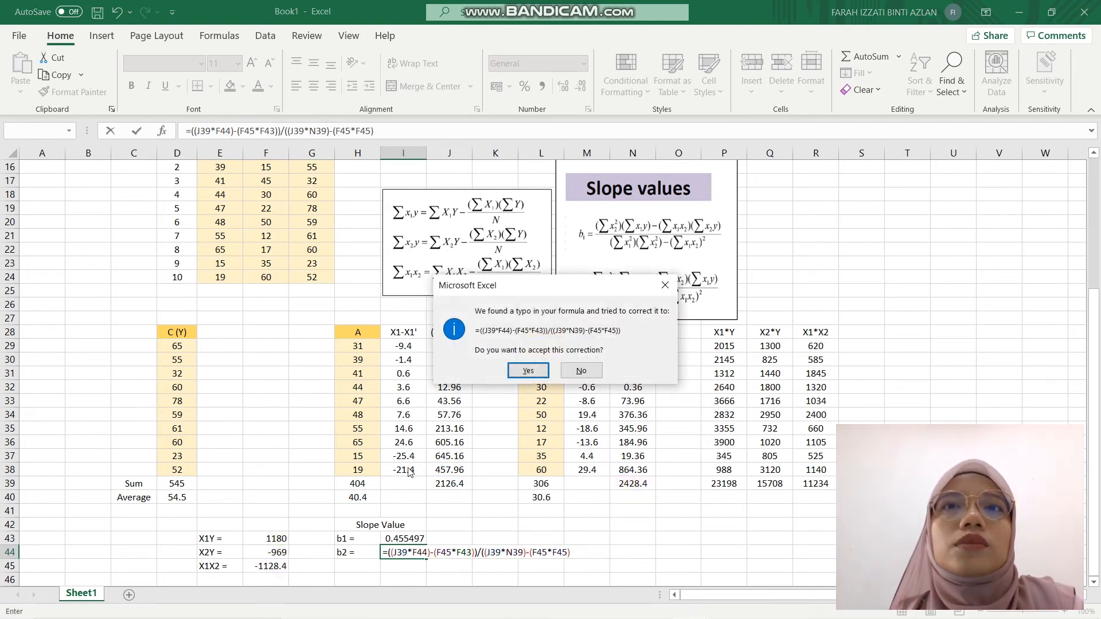
click(532, 369)
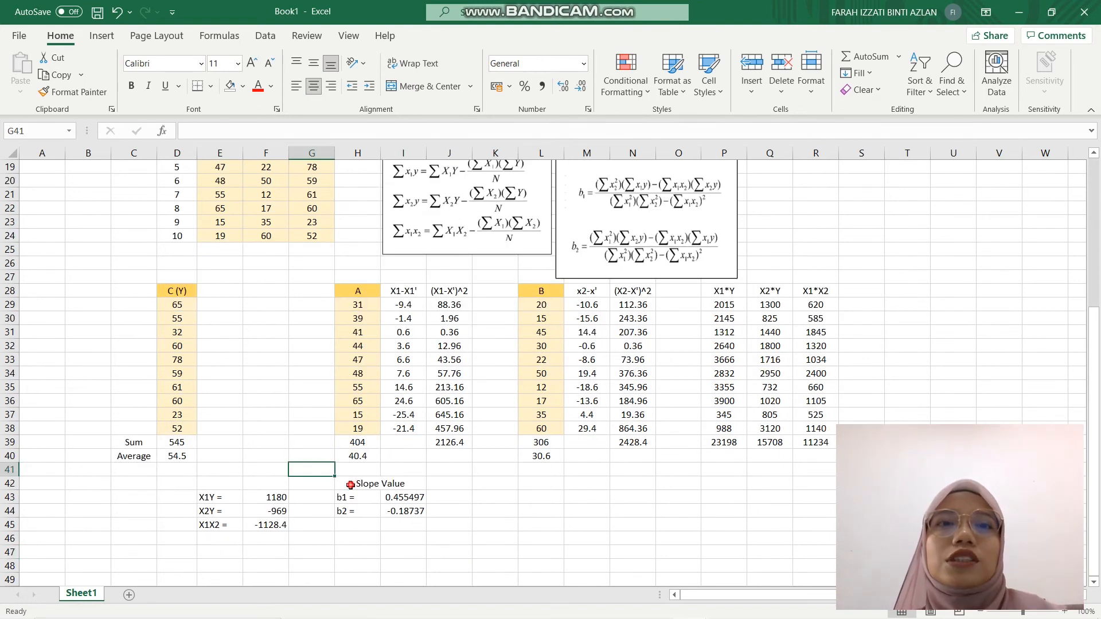
Step: Fill the Slope Value block H42:I45 with light blue
drag(351, 486, 392, 527)
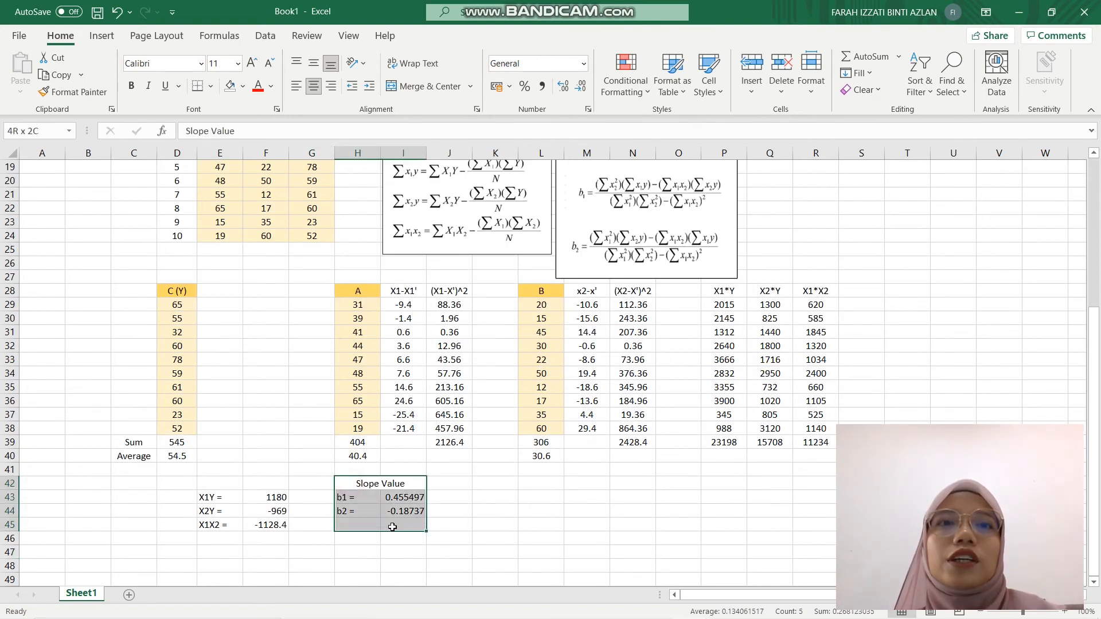
click(271, 86)
click(243, 86)
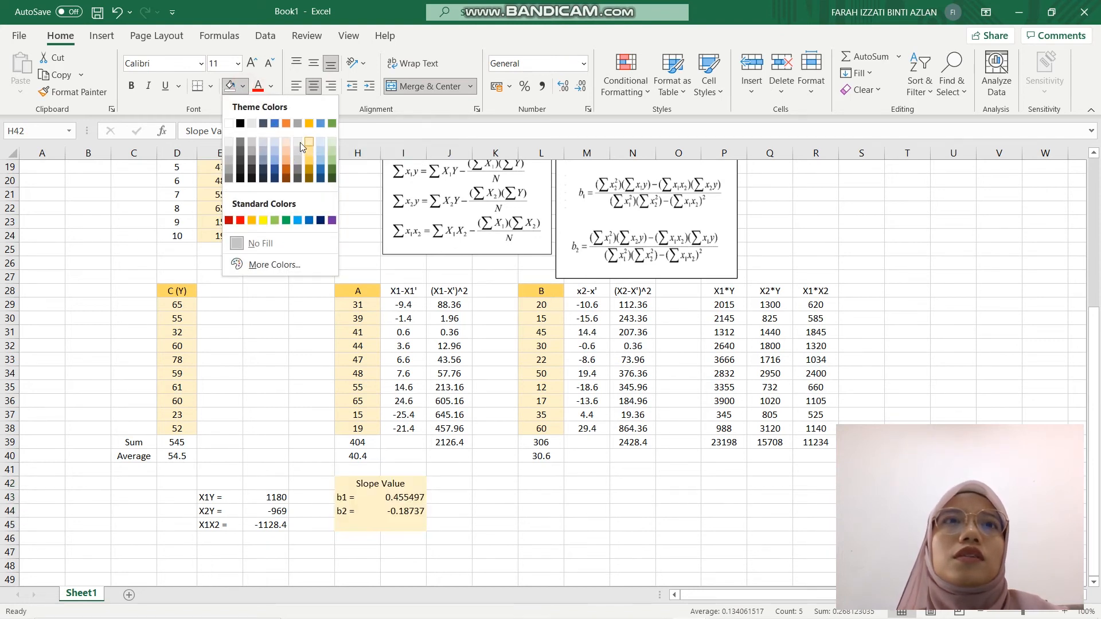
click(275, 151)
click(572, 482)
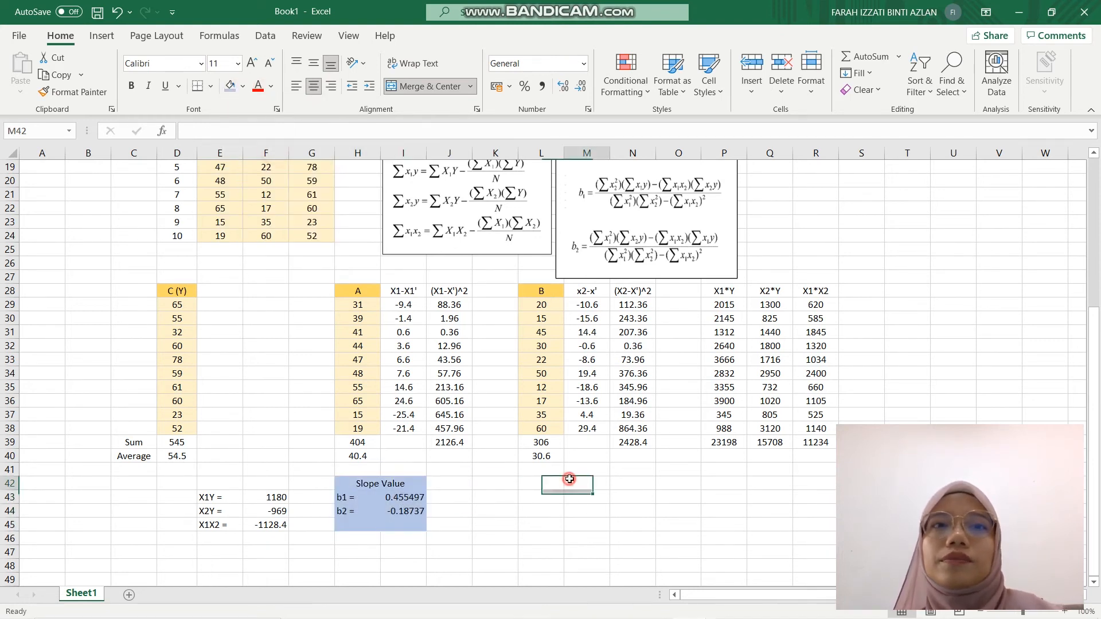
Step: Move the Intercept Value formula picture down to the empty area below the X1Y, X2Y and X1X2 results, around E47:G50
scroll(634, 469, up, 2)
scroll(633, 469, up, 4)
drag(569, 324, 677, 526)
scroll(673, 511, down, 8)
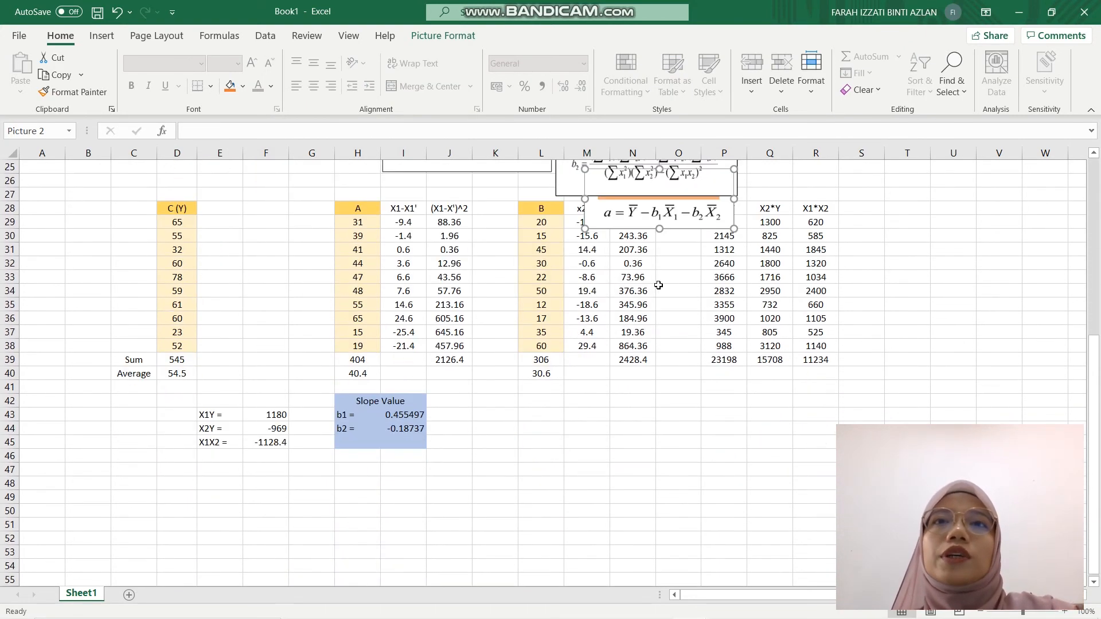
drag(652, 217, 259, 509)
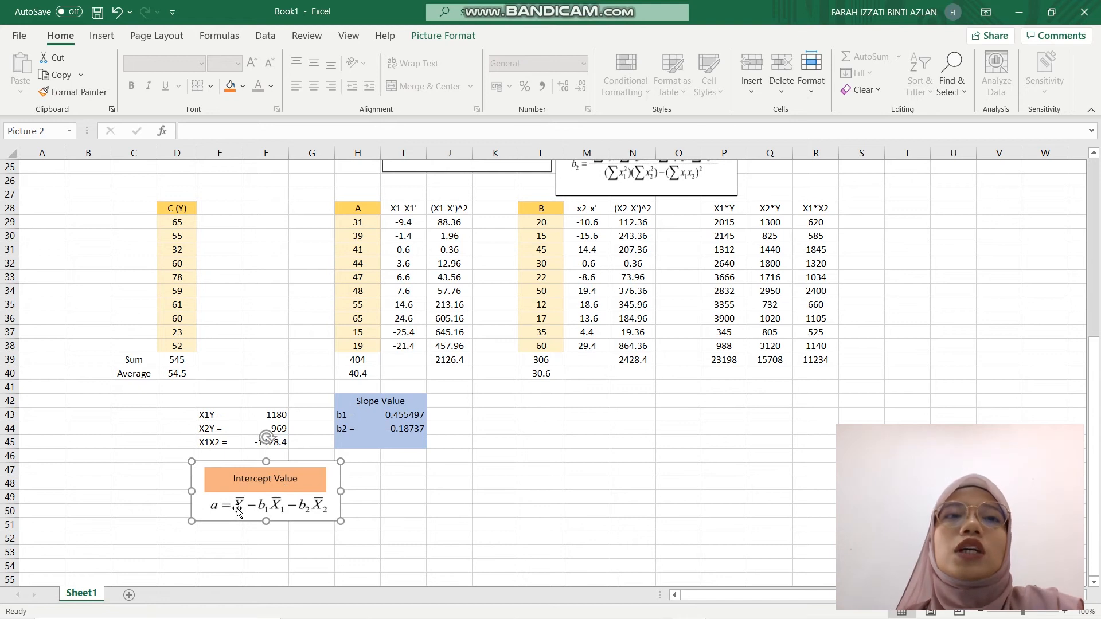
Step: Add the heading "Intercept Value" merged and centred across K42:L42, with the label "a =" in K43
click(498, 416)
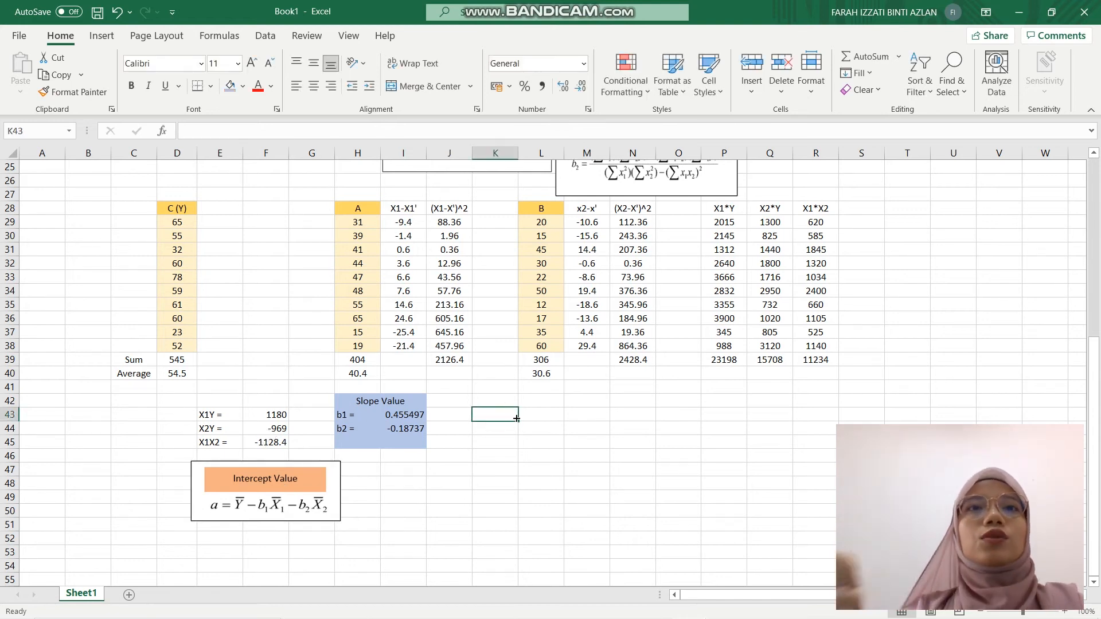
click(496, 402)
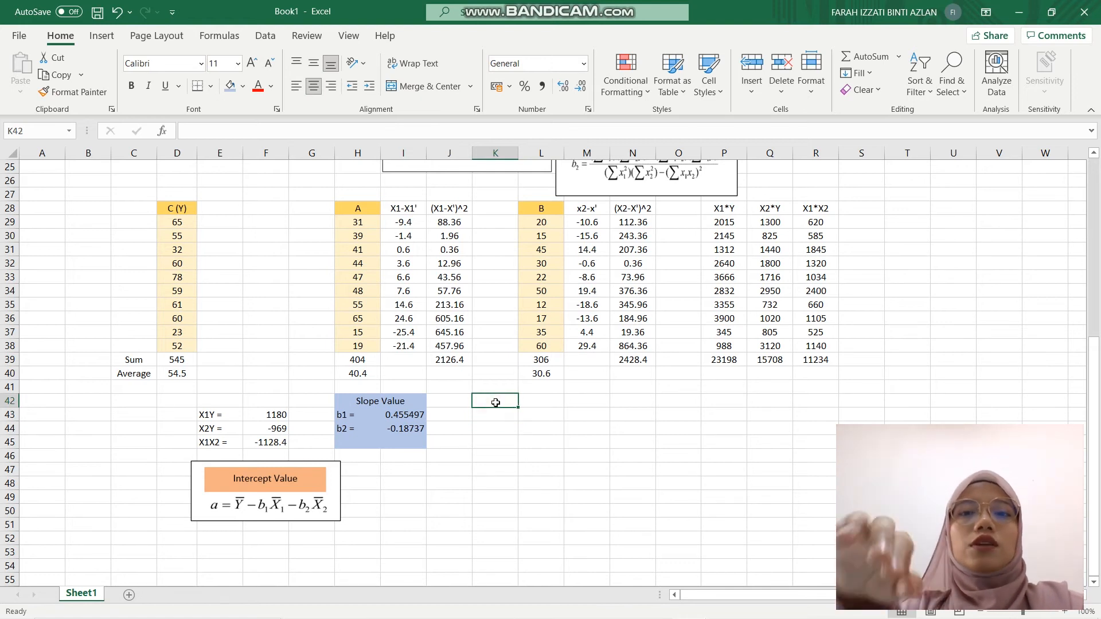
text(Intercept Value)
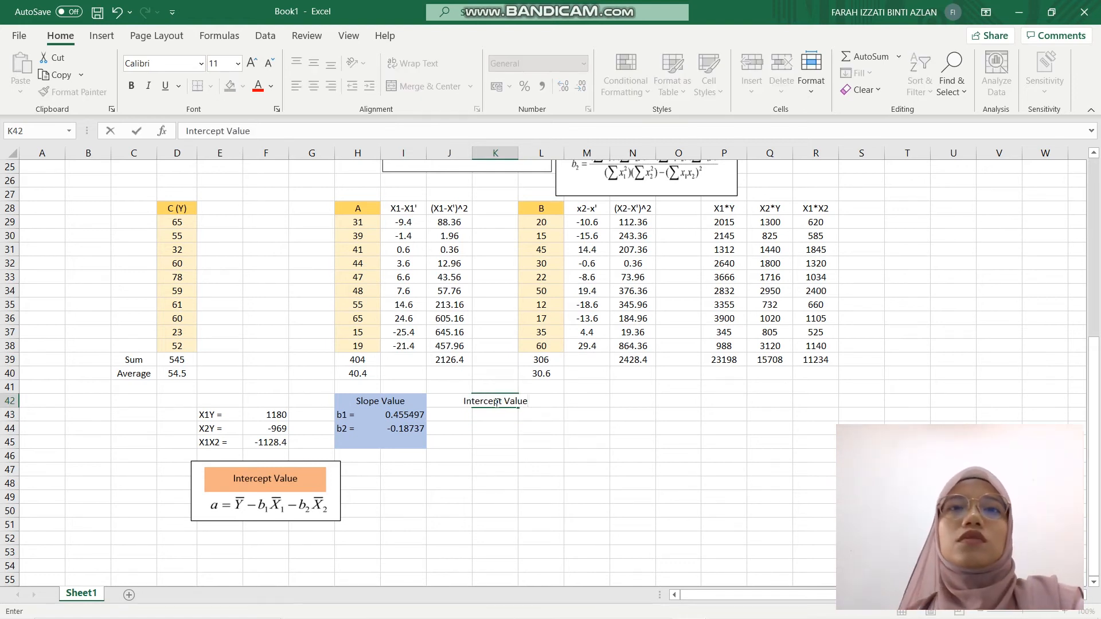
click(515, 478)
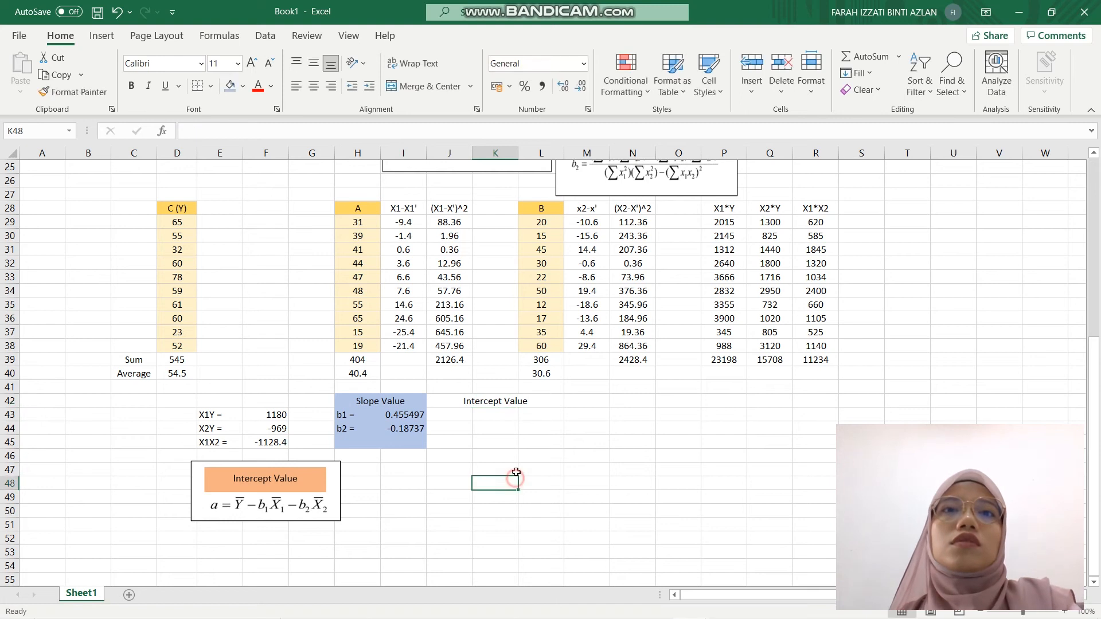
click(502, 400)
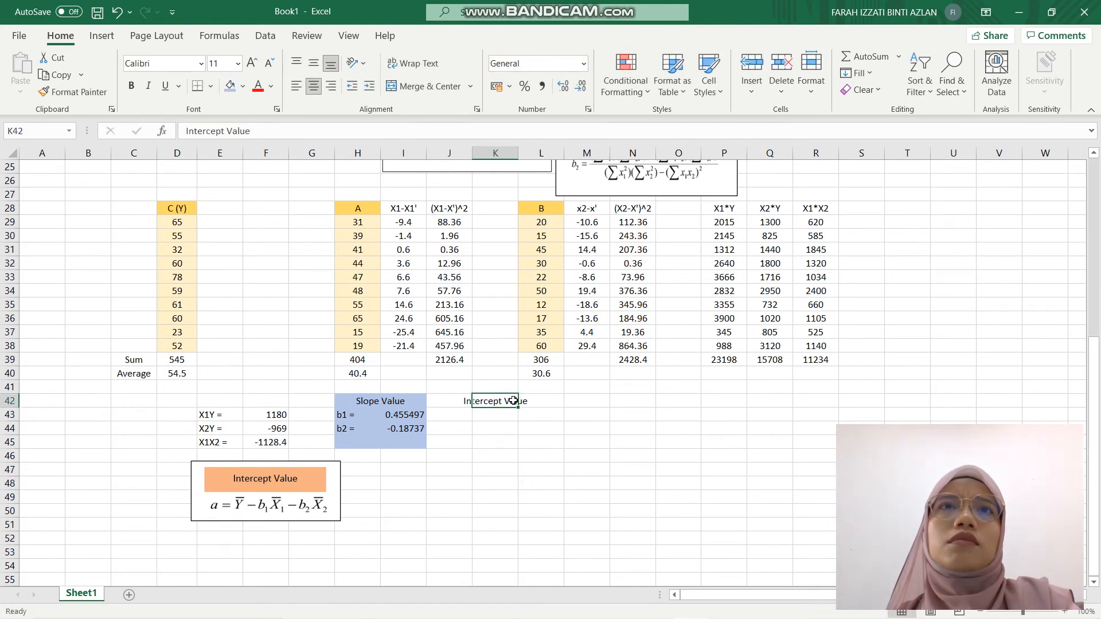
drag(510, 401, 542, 401)
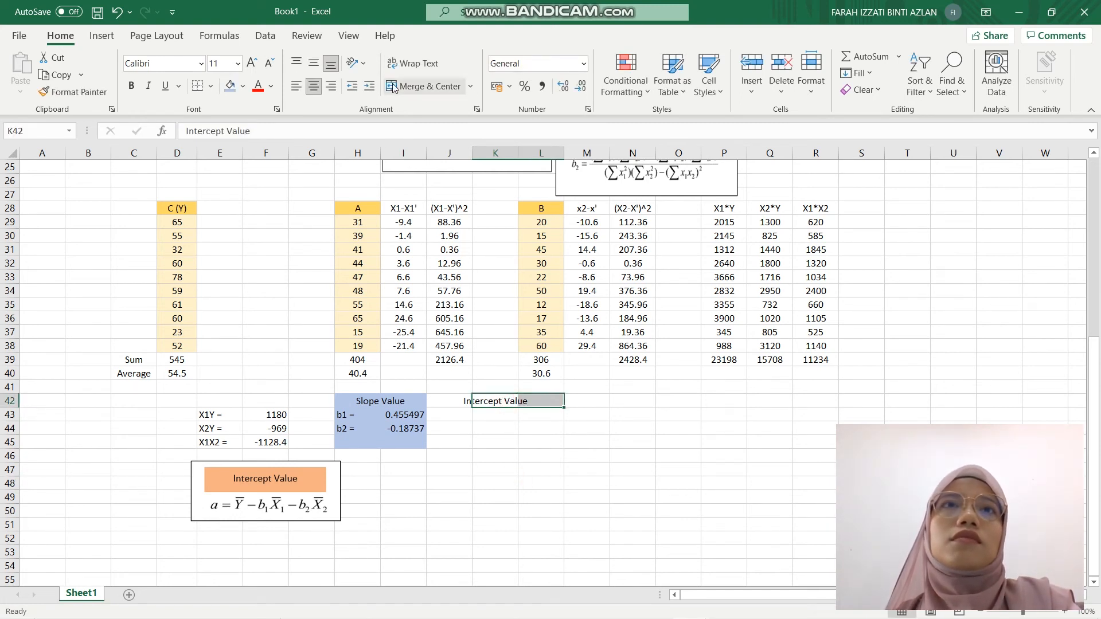
click(424, 86)
click(491, 417)
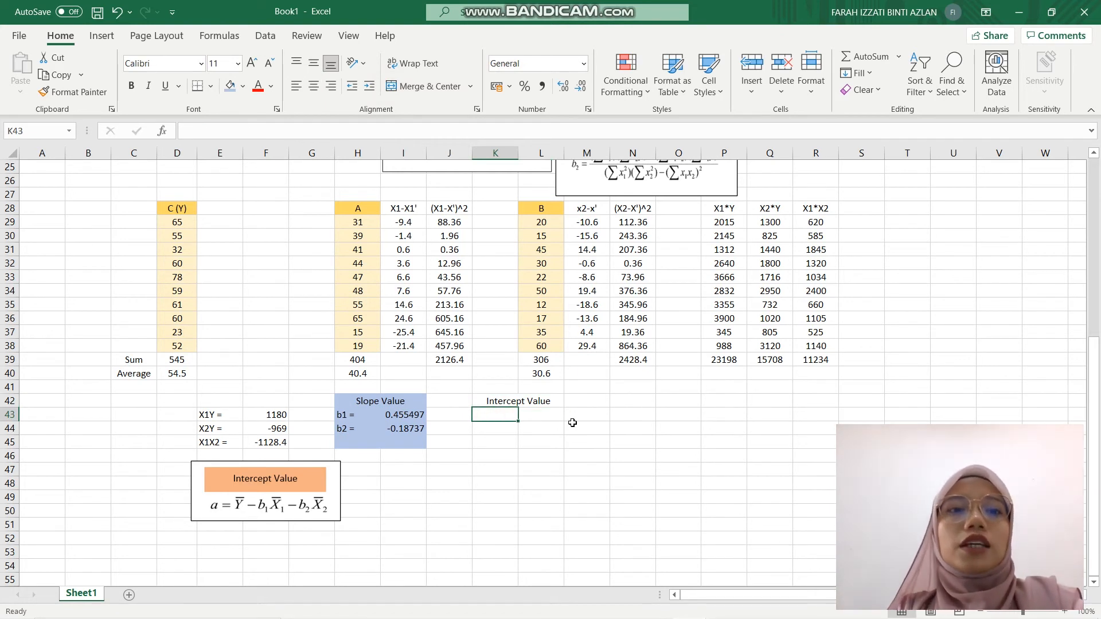
text(a =)
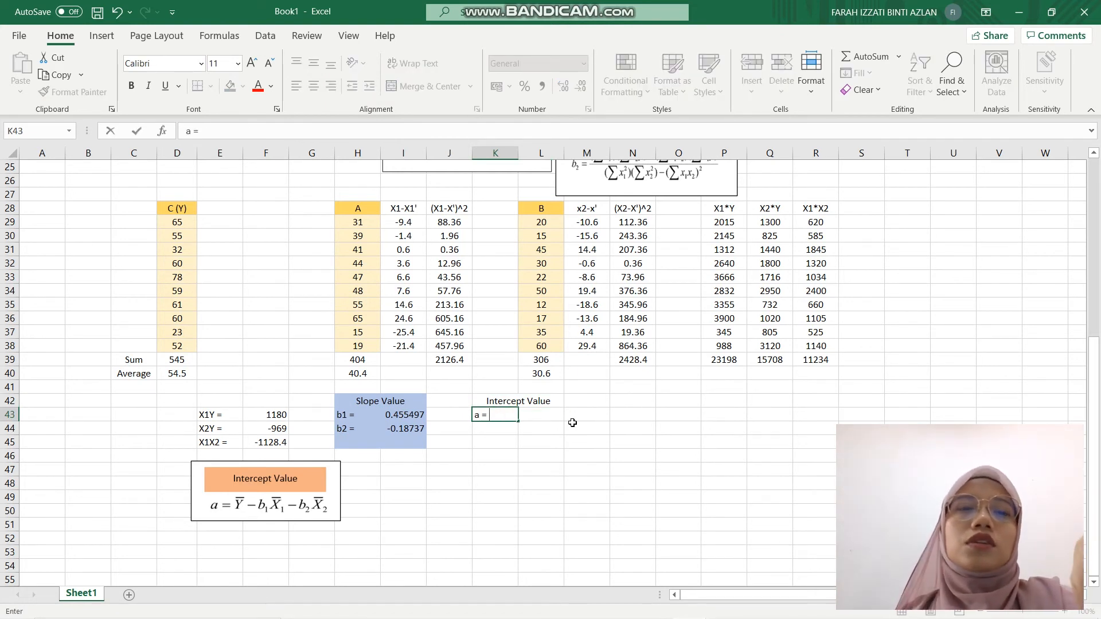
Step: Start the intercept formula in L43 with the average of Y minus b1 times the average of A, =D40-(I43*H40)
click(555, 420)
text(=)
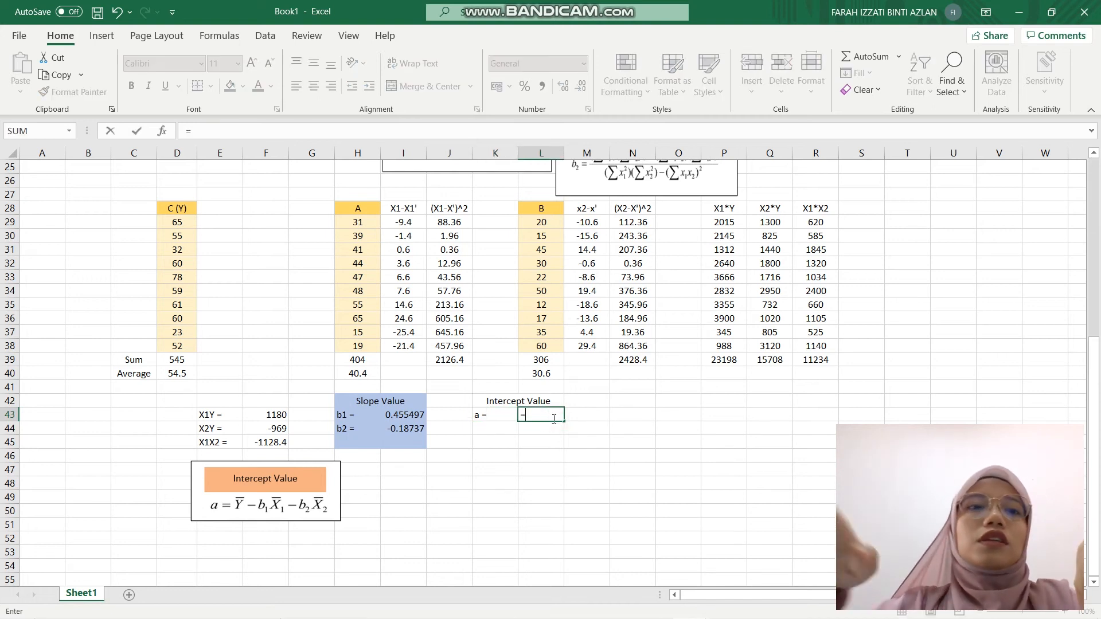
click(173, 375)
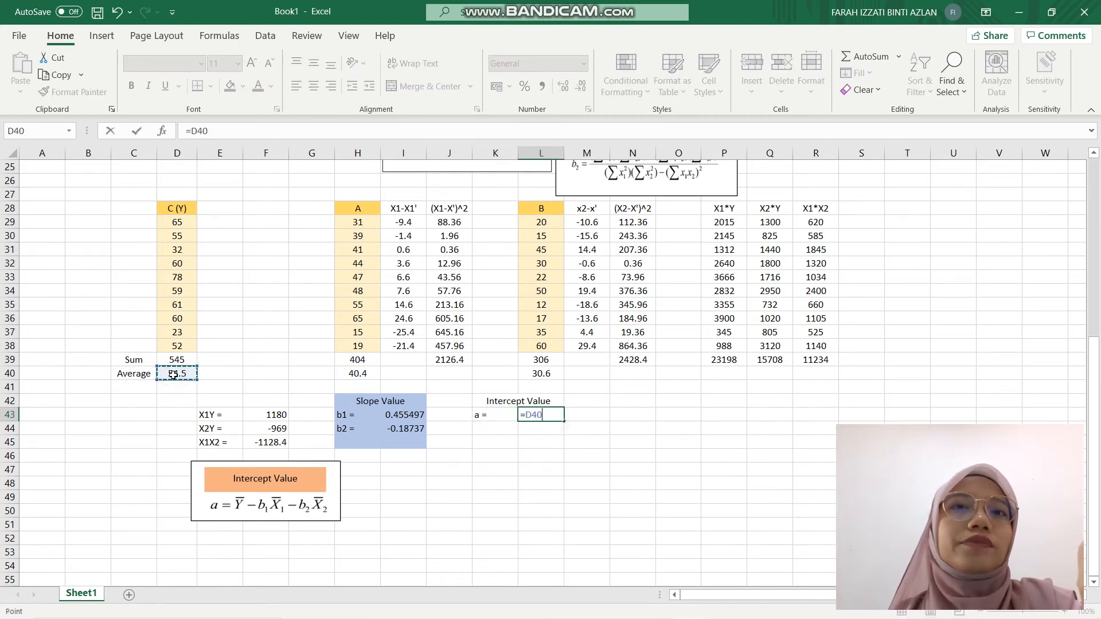
text(-()
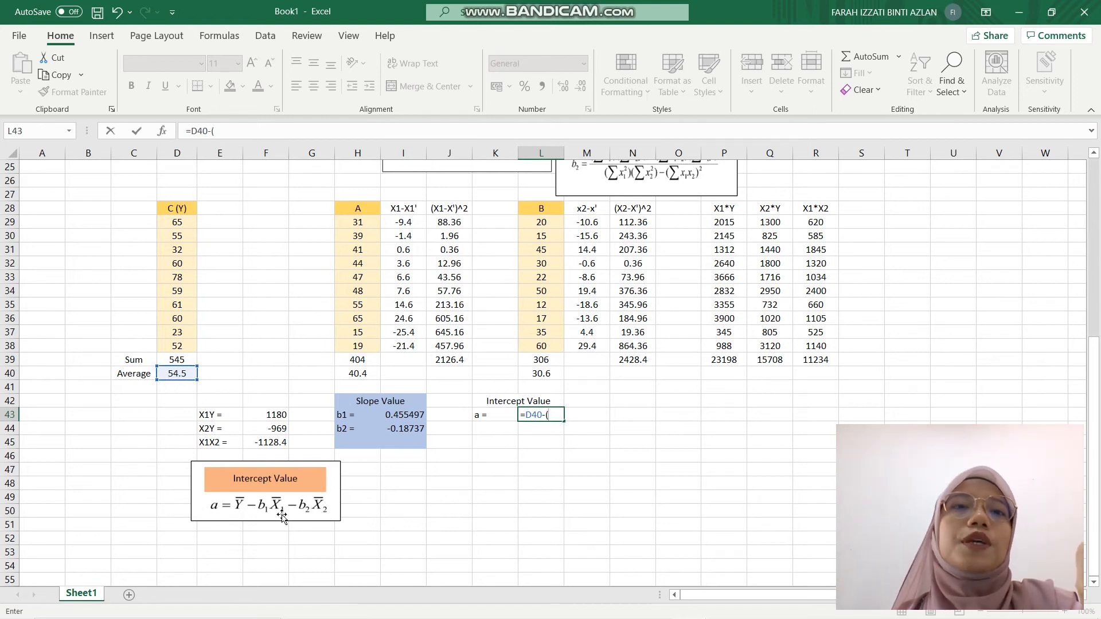
click(392, 414)
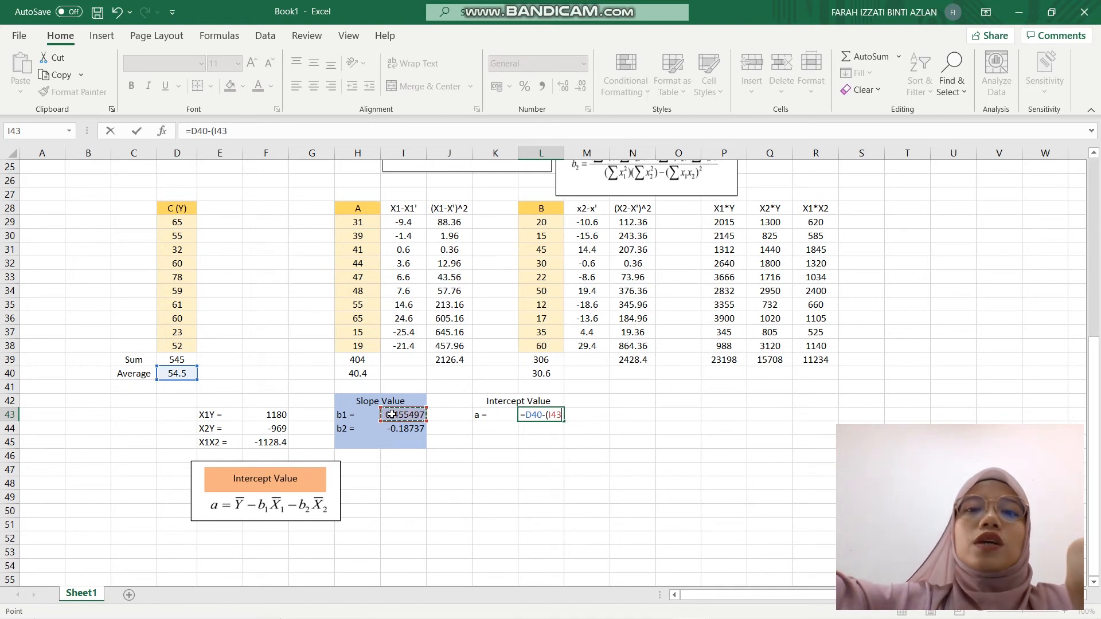
text(*)
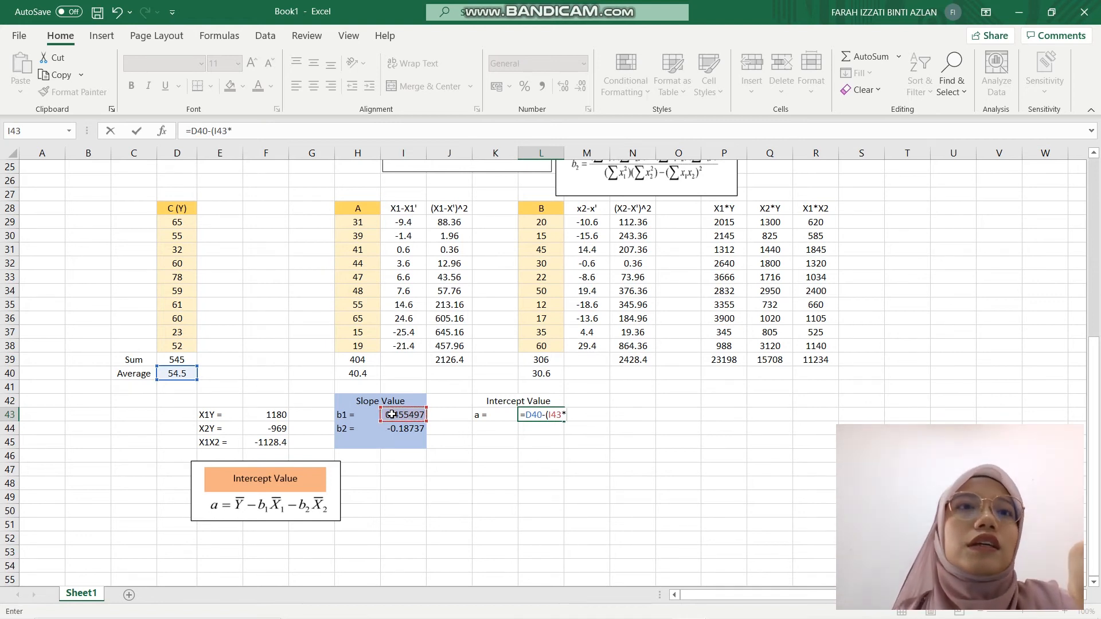
click(359, 377)
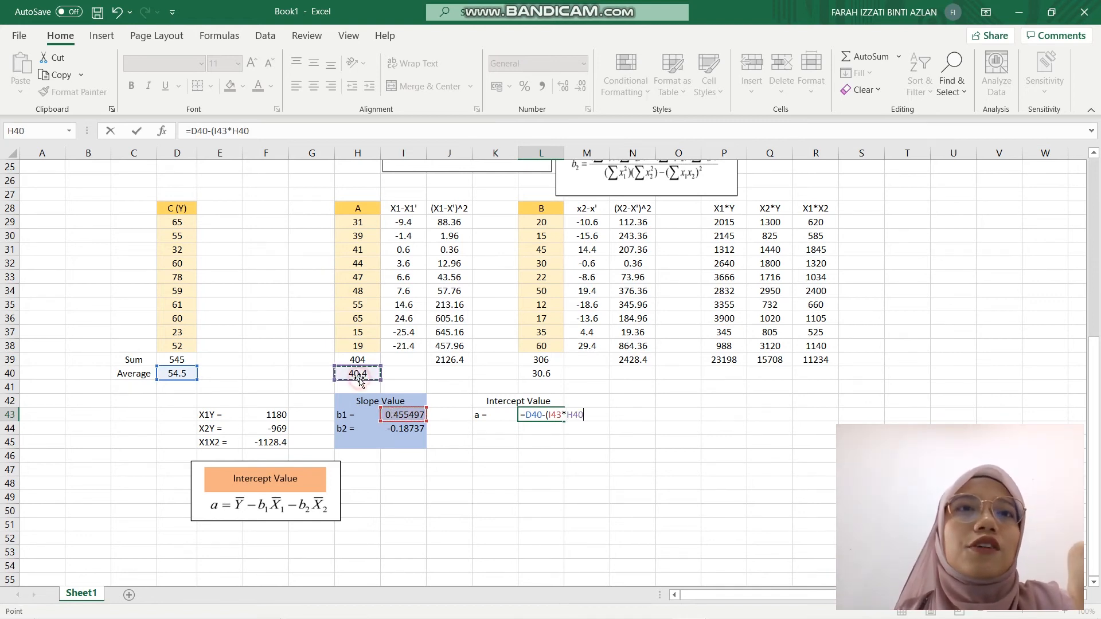
text())
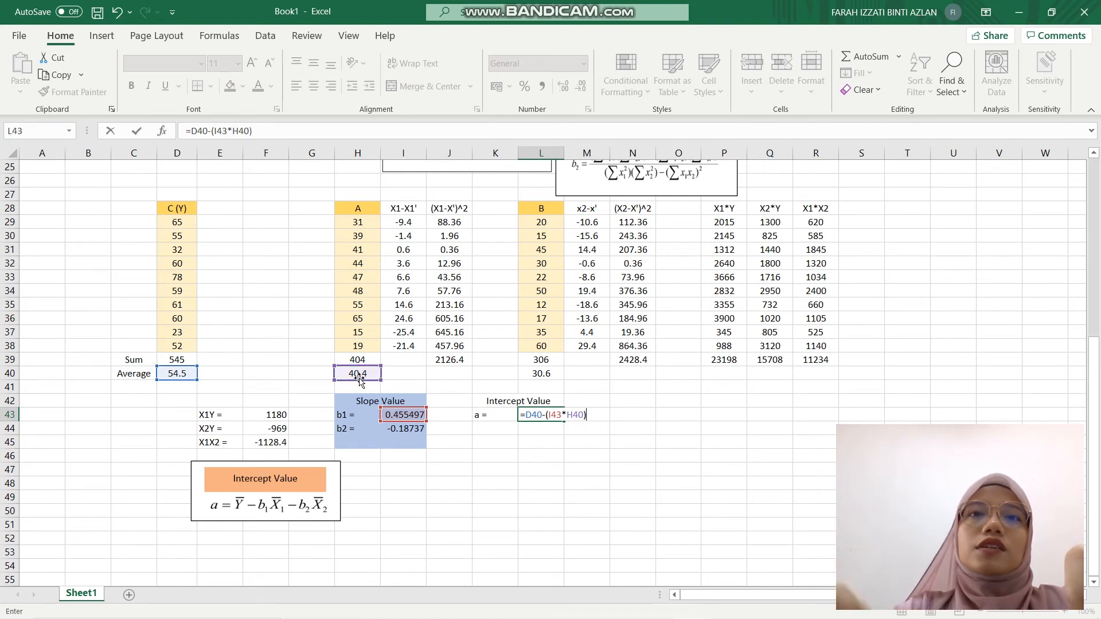
Step: Complete the intercept formula in L43 by subtracting b2 times the average of B, (I44*L40)
text(-)
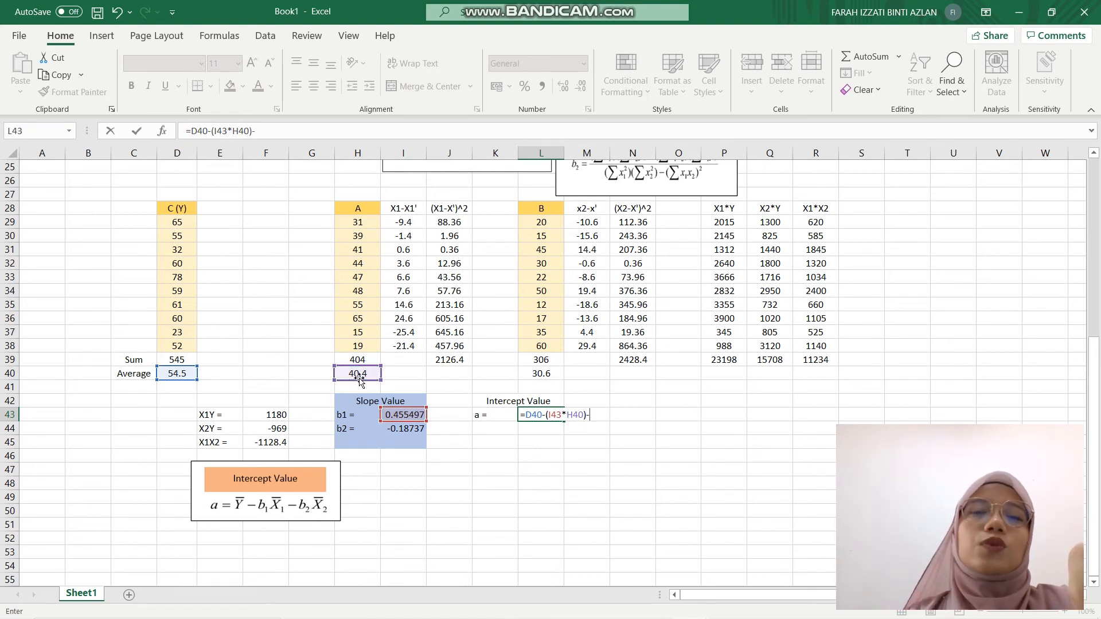
click(407, 430)
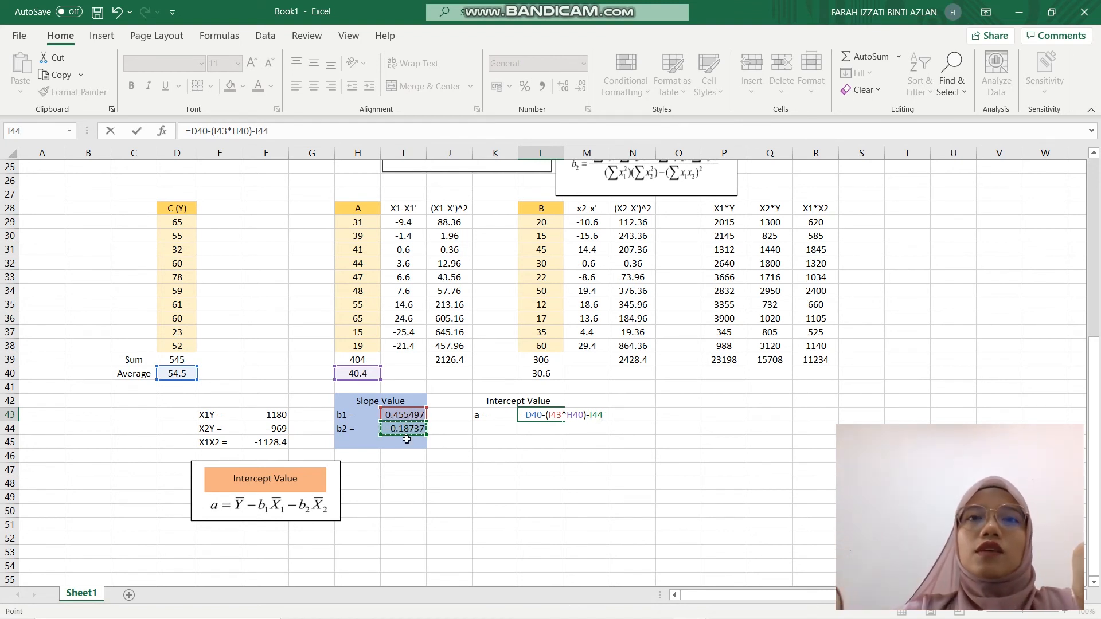
key(BackSpace)
key(BackSpace)
key(BackSpace)
text(()
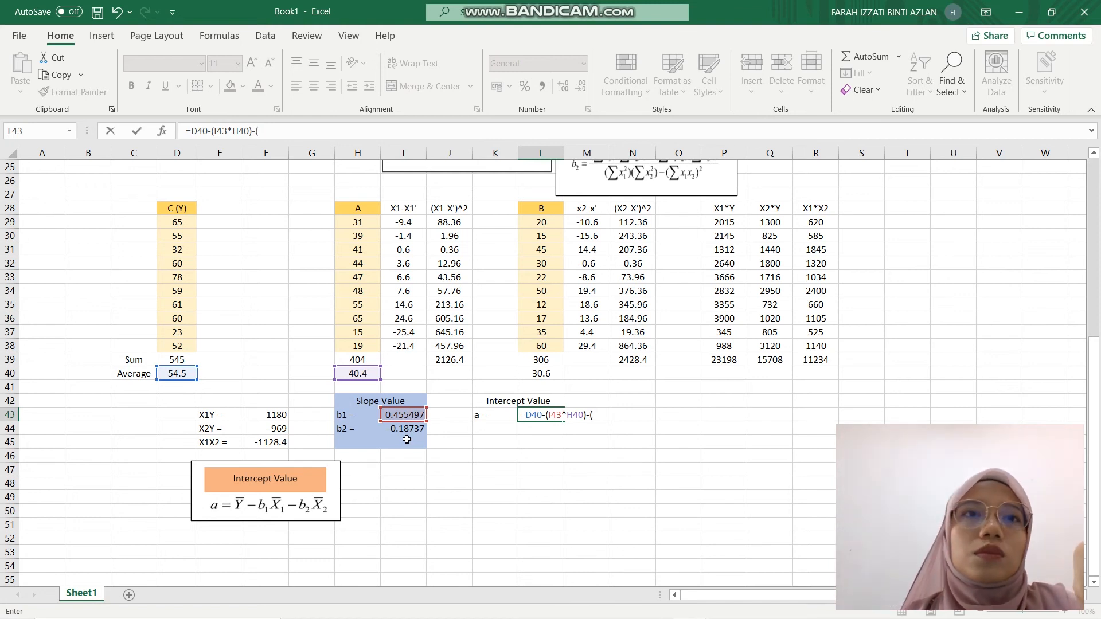
click(410, 429)
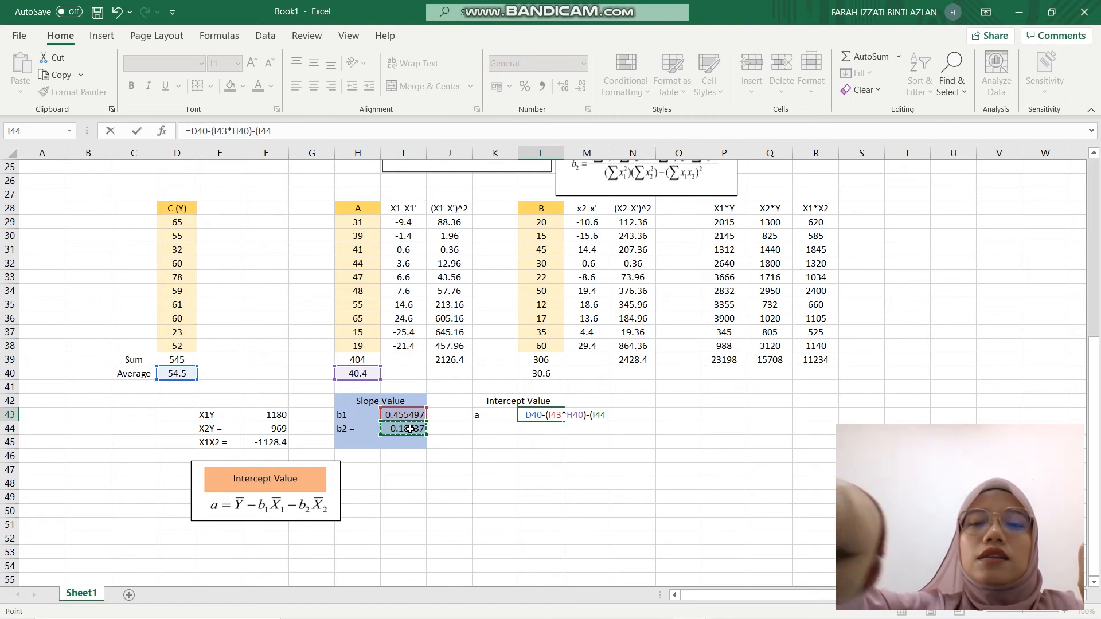
text(*)
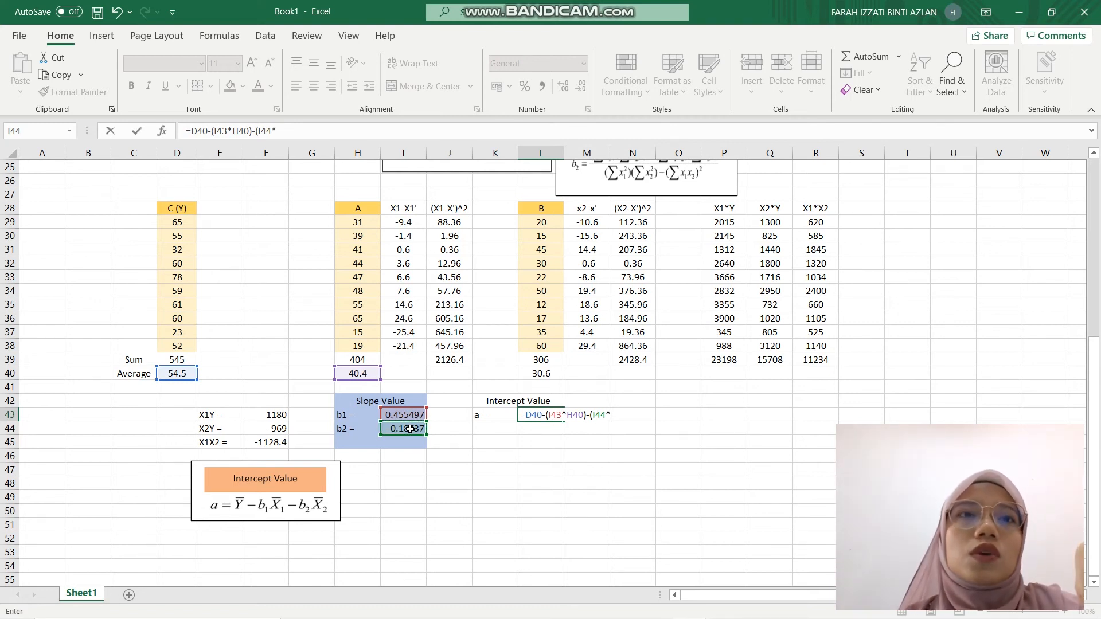
click(552, 376)
key(Return)
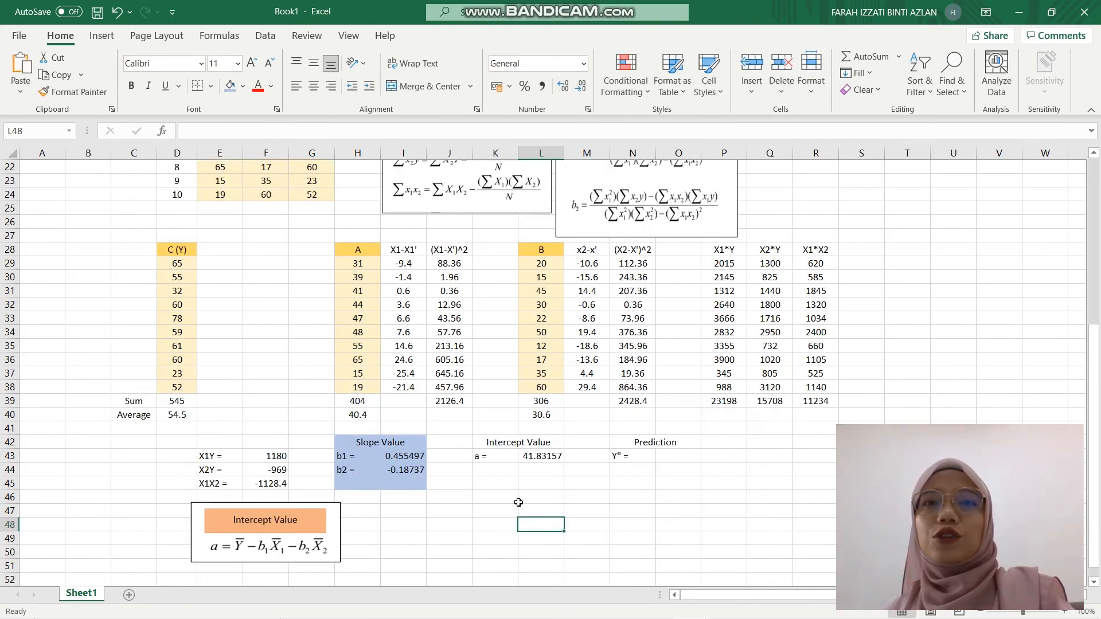
Step: Paste the copied Prediction formula picture beside the Intercept Value formula picture, placing it around J46:N51
click(490, 509)
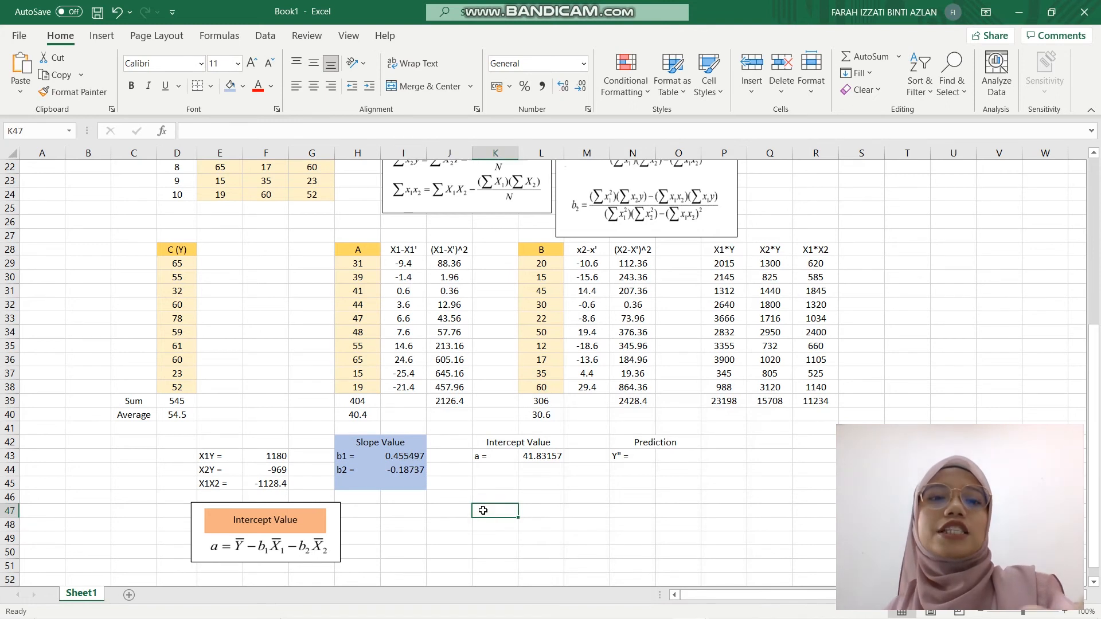
key(ctrl+v)
drag(534, 535, 501, 531)
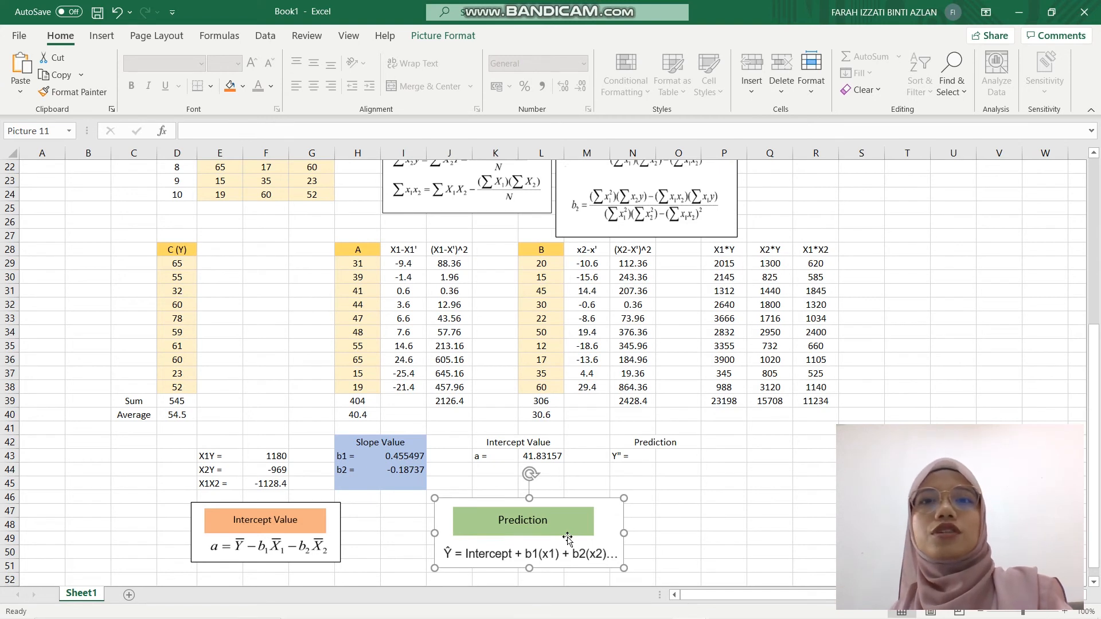
Step: Check question a) and the A data, then extend the Prediction heading in N42 to "Prediction (A=33)"
scroll(567, 539, up, 7)
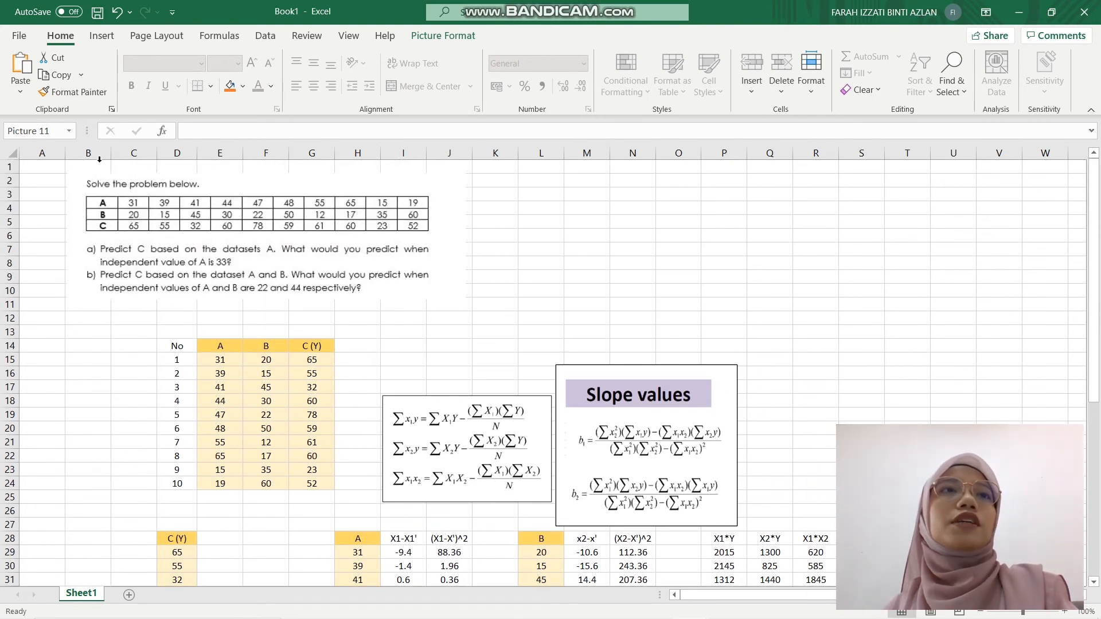
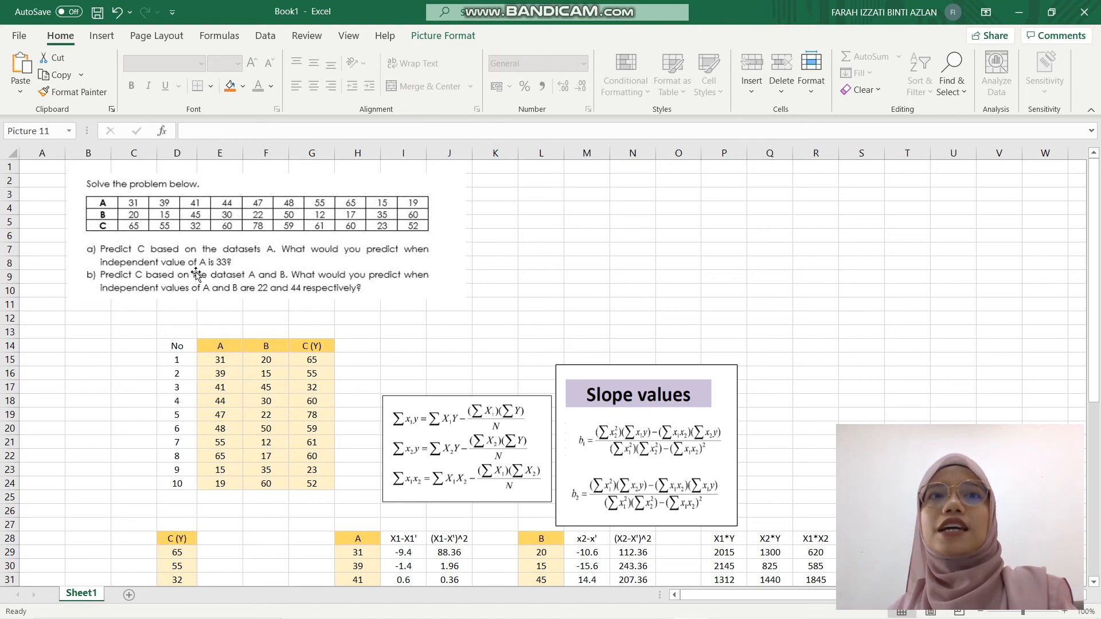
scroll(222, 281, down, 1)
drag(218, 306, 221, 422)
scroll(275, 436, down, 2)
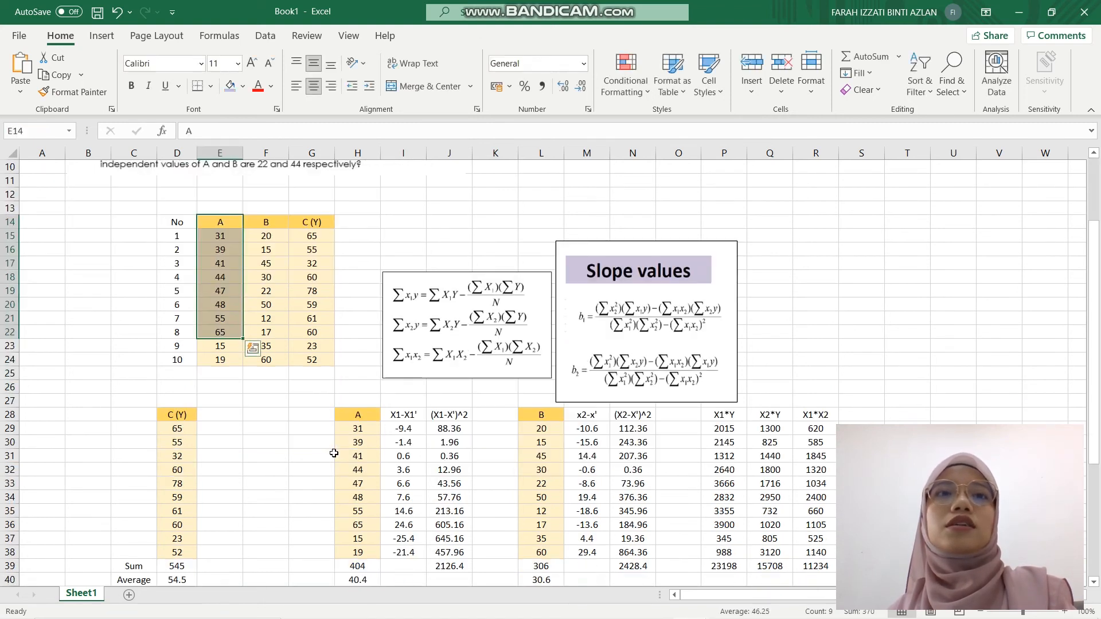
drag(358, 418, 354, 552)
scroll(367, 550, down, 6)
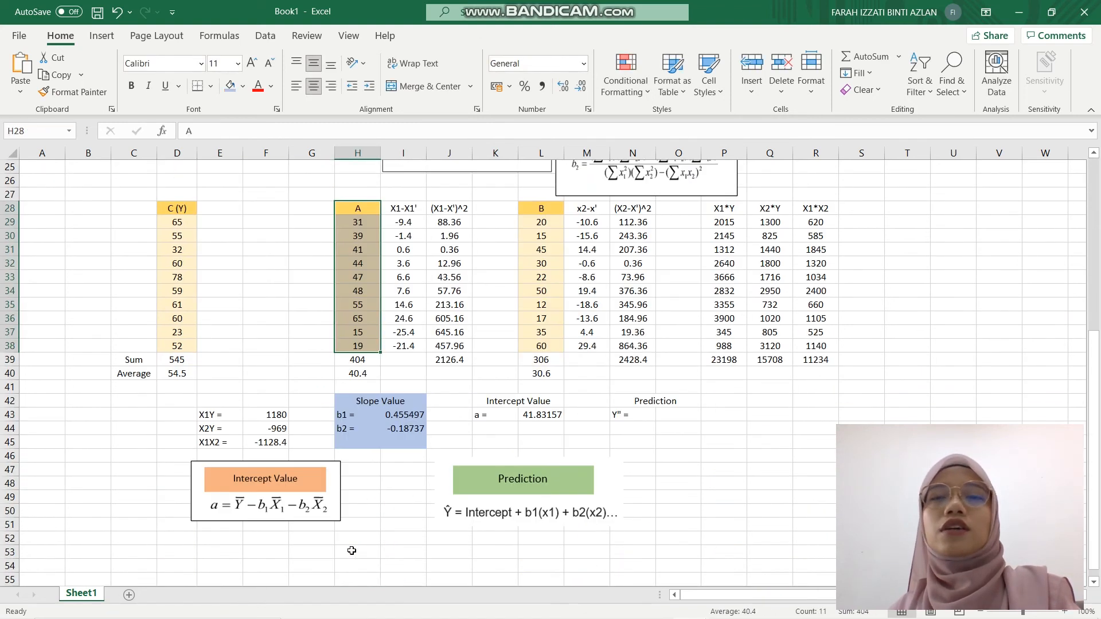
click(717, 359)
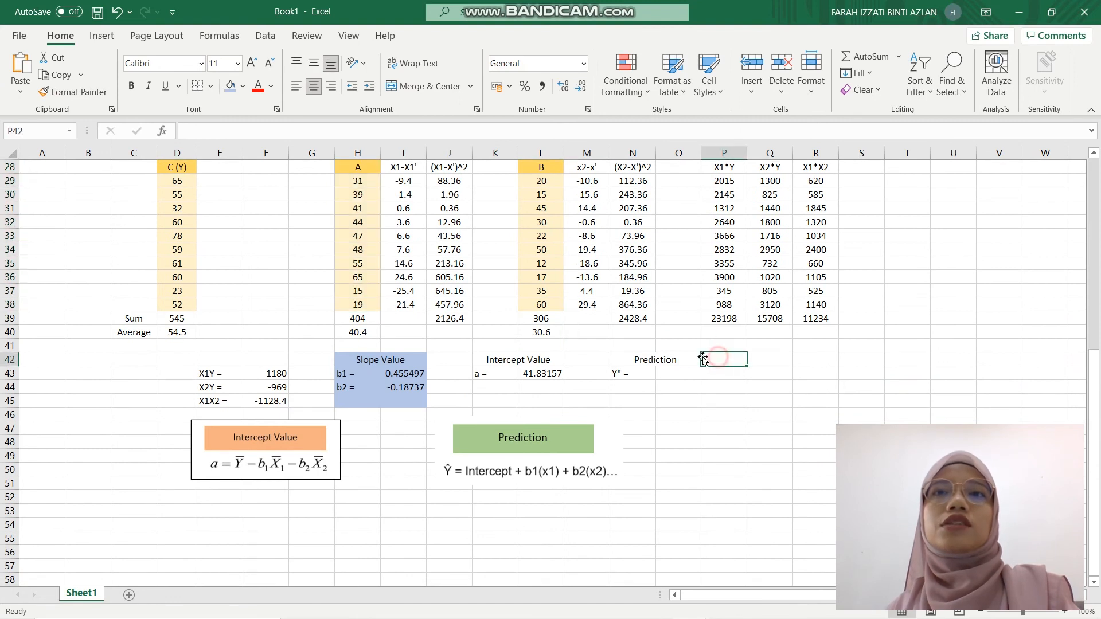
double_click(684, 360)
text((A=33))
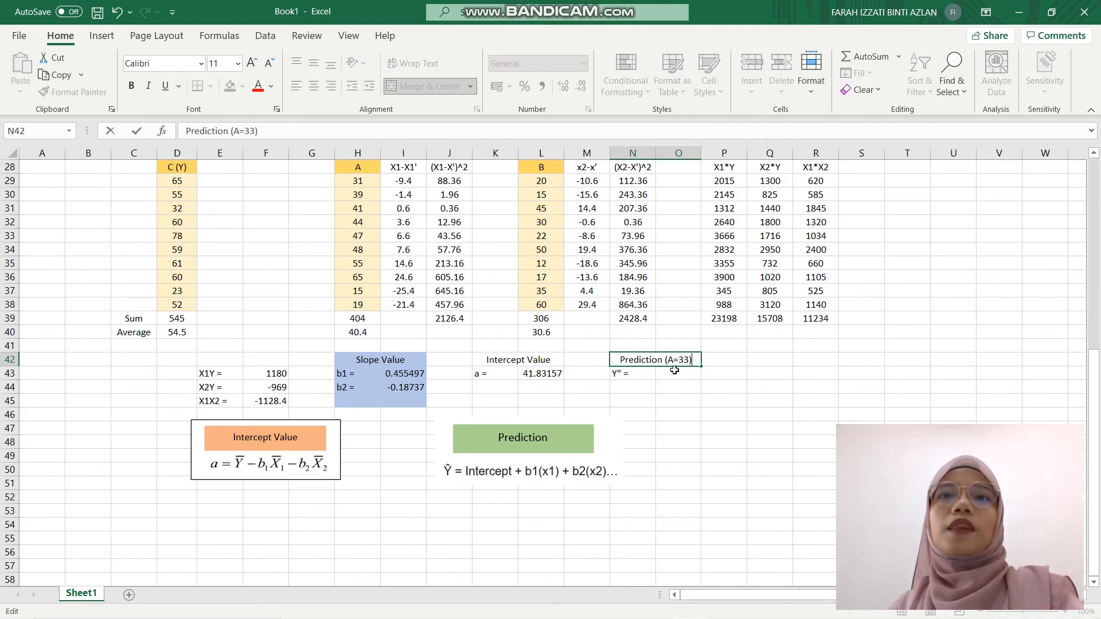
Step: Calculate the prediction for A=33 in O43 with the formula =L43+(I43*33)
click(674, 371)
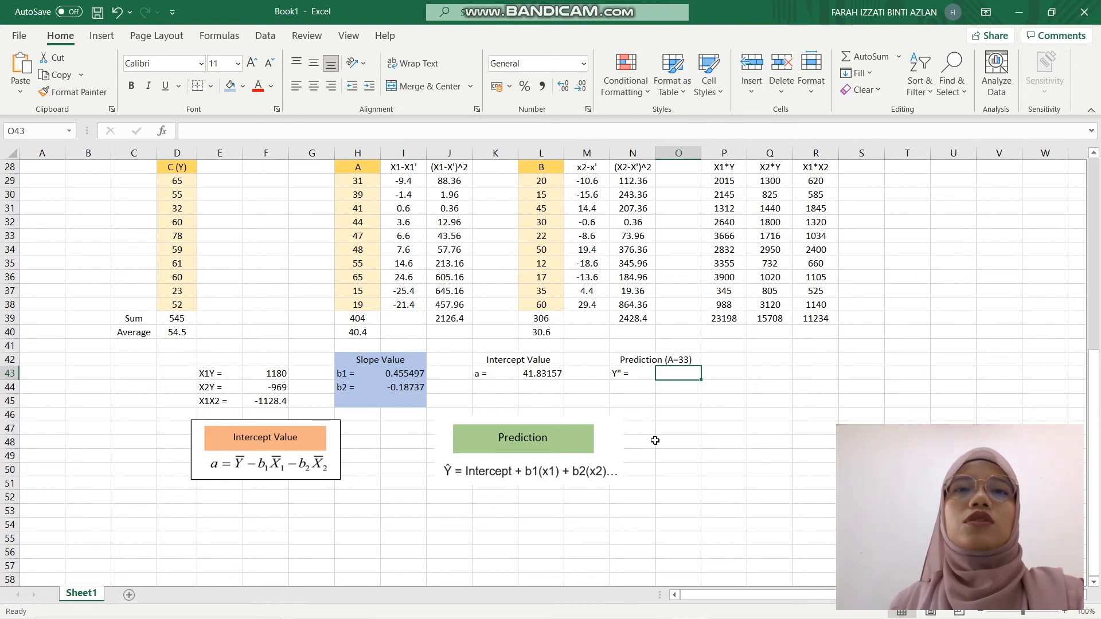
text(=)
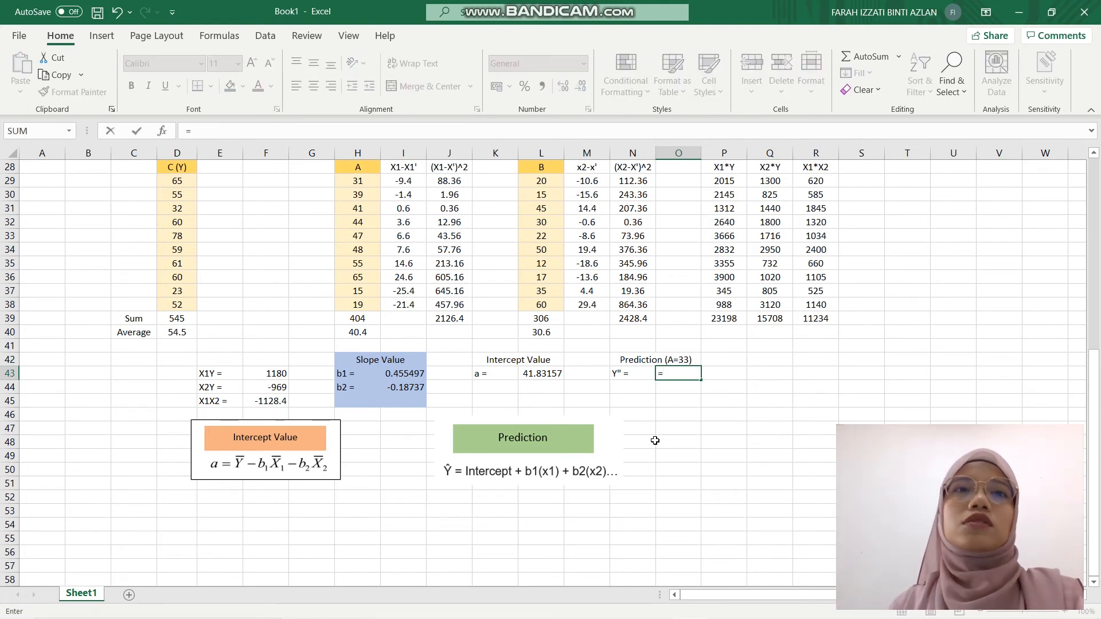
click(550, 372)
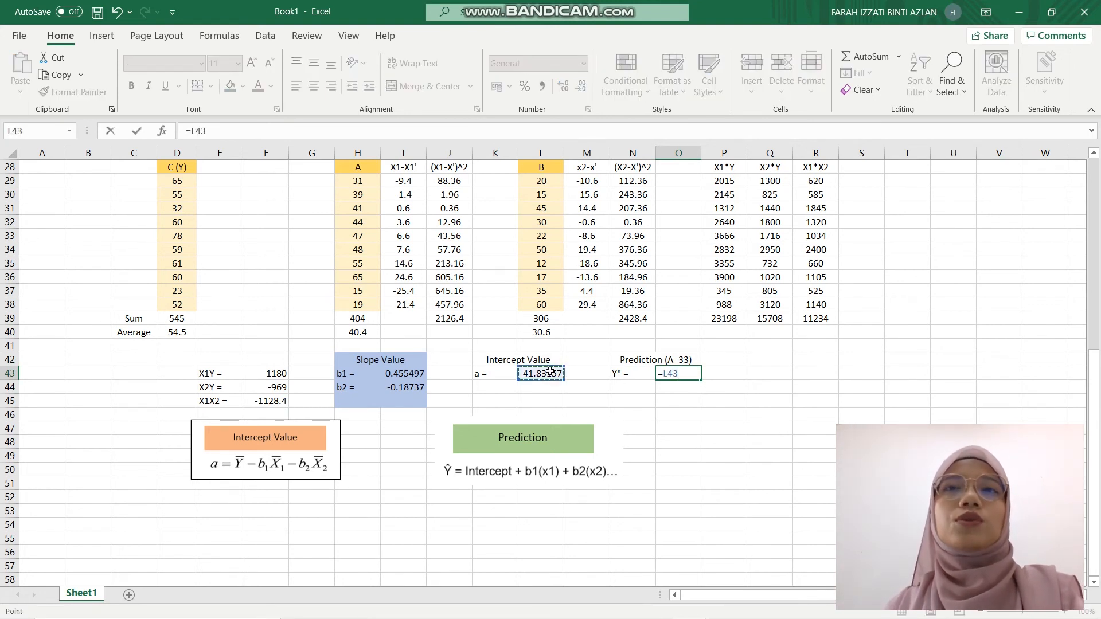
text(+)
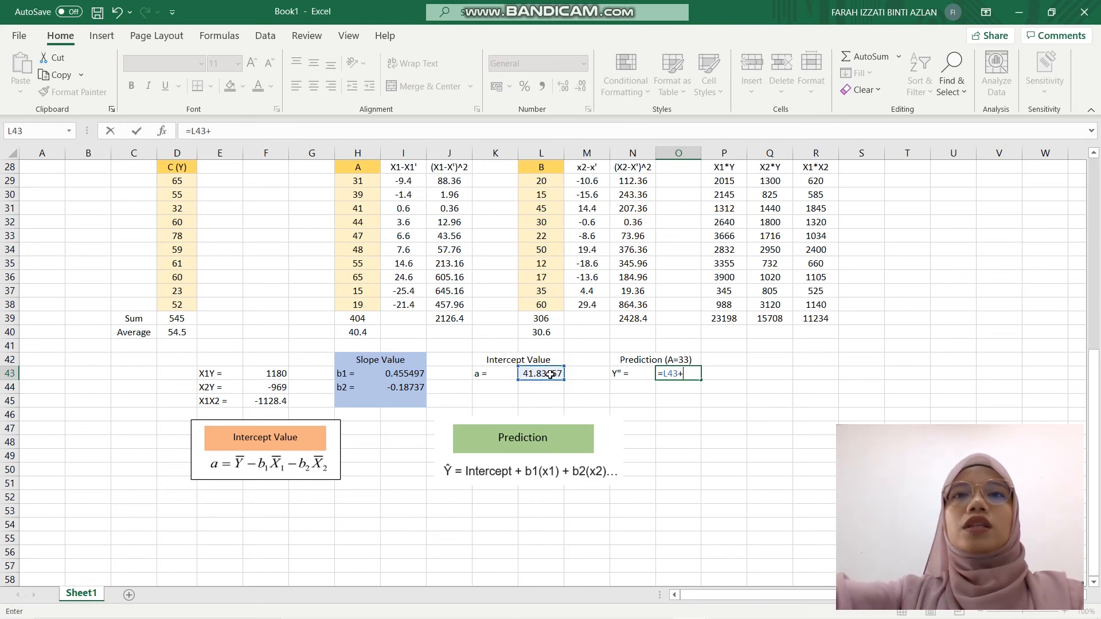
text(()
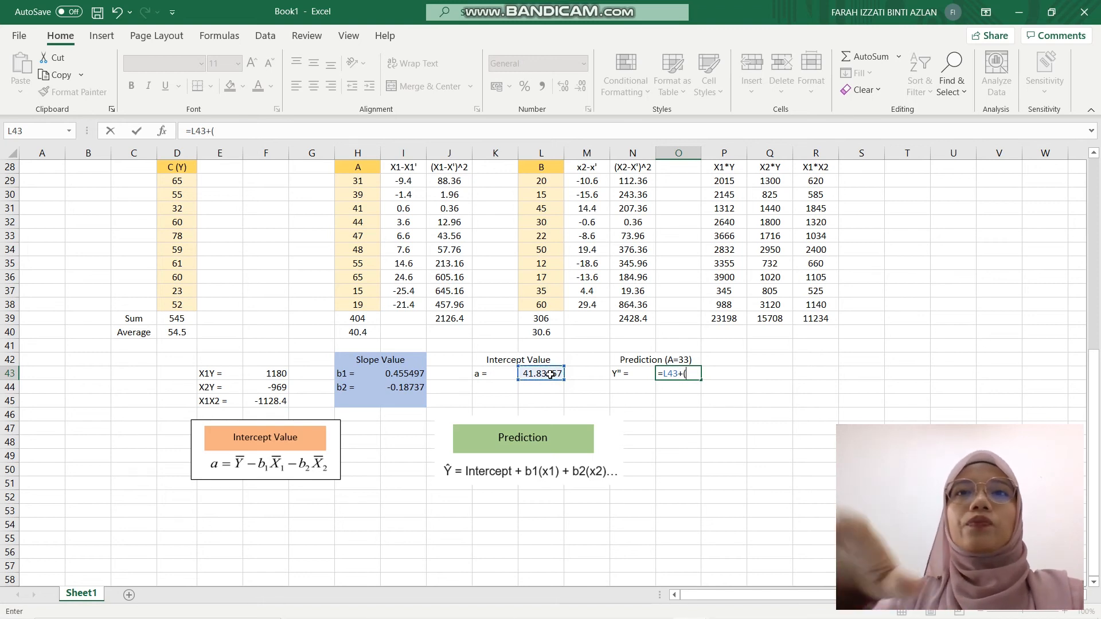
click(416, 374)
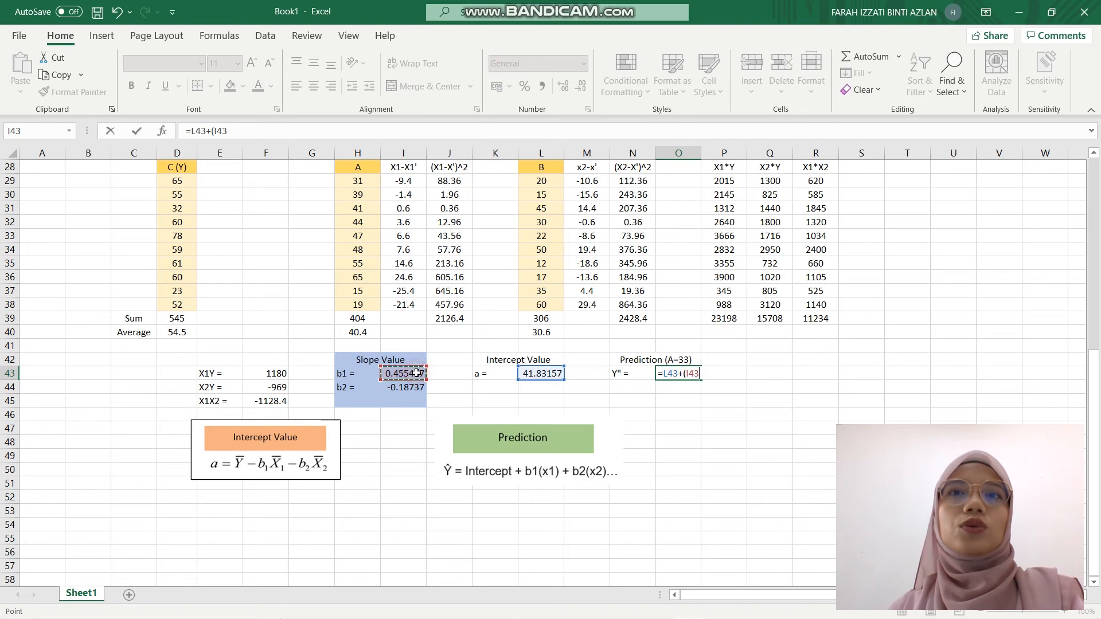
text(*)
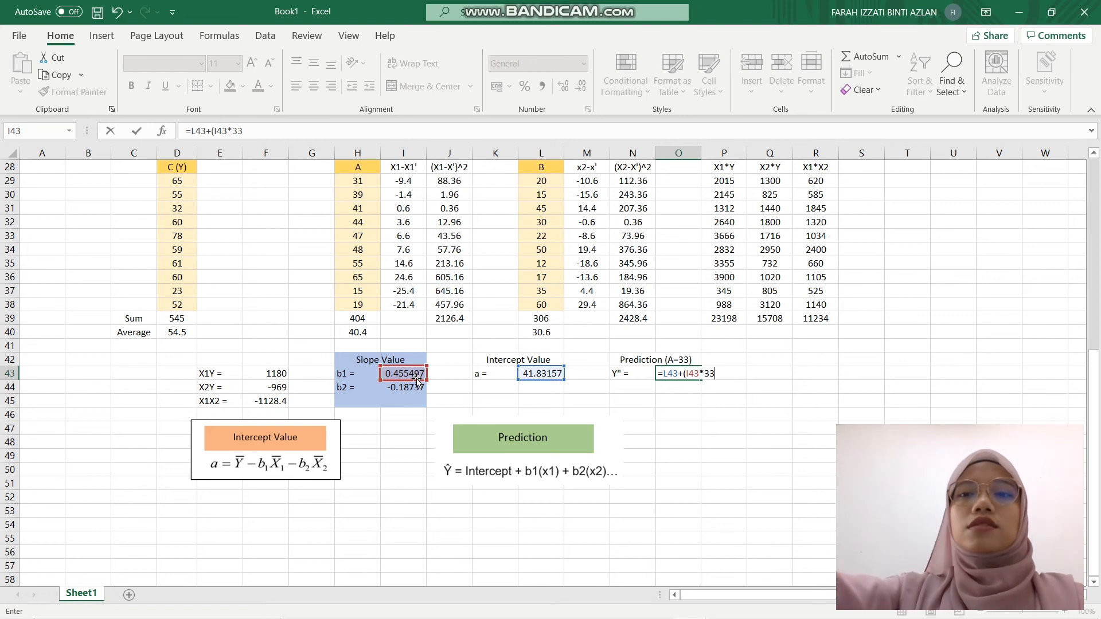
text(33)
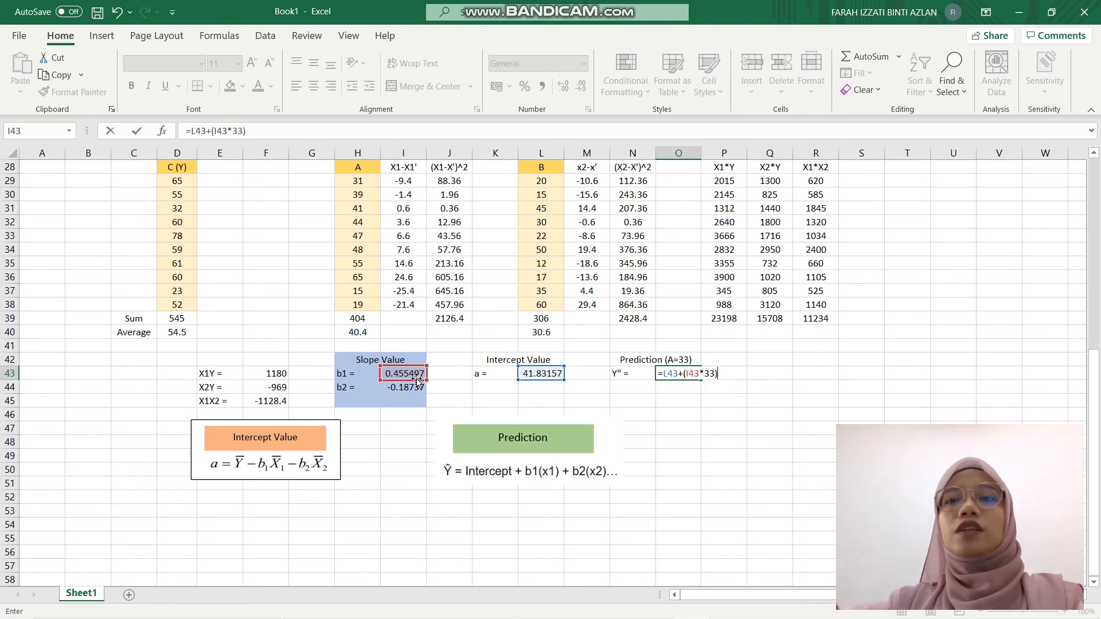
key(Return)
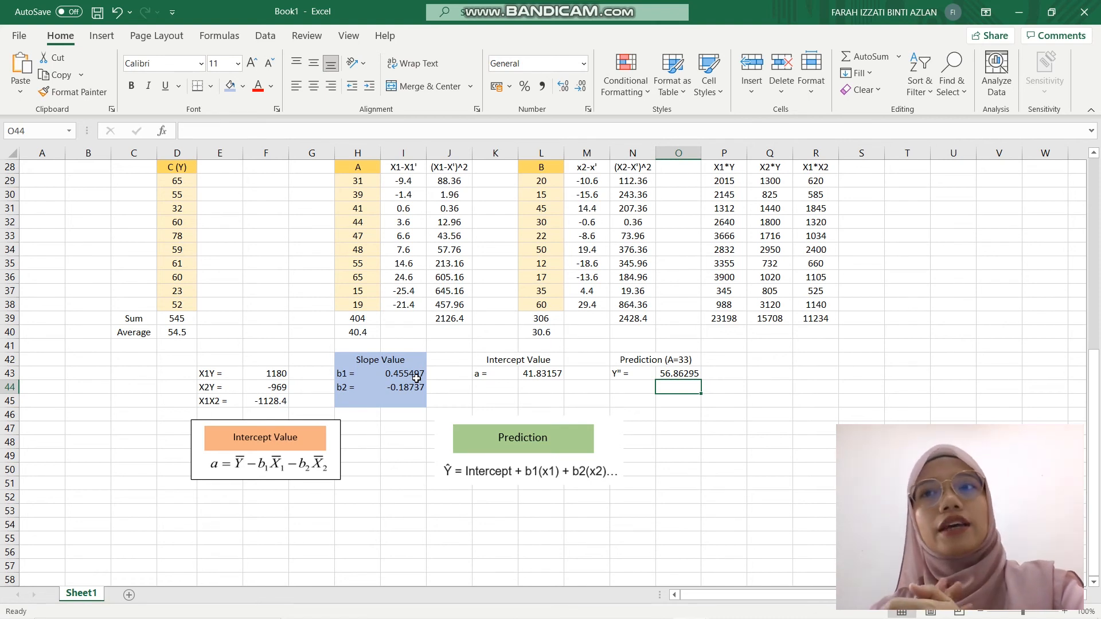
Step: Check question b) and copy the "Prediction (A=33)" heading to Q42:R42
scroll(417, 363, up, 8)
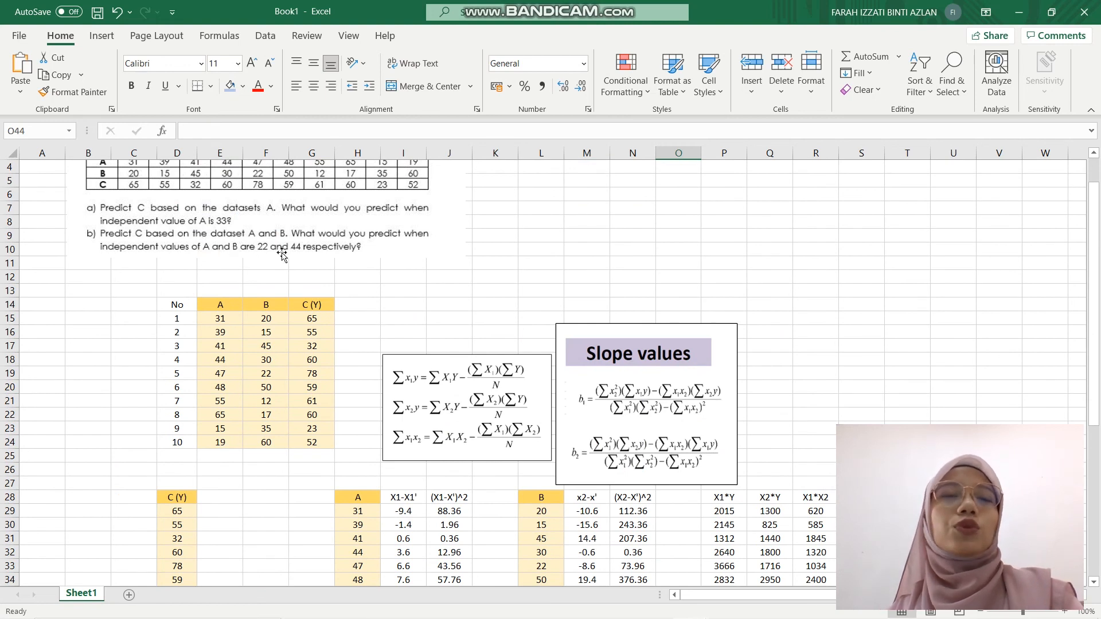
scroll(283, 255, down, 7)
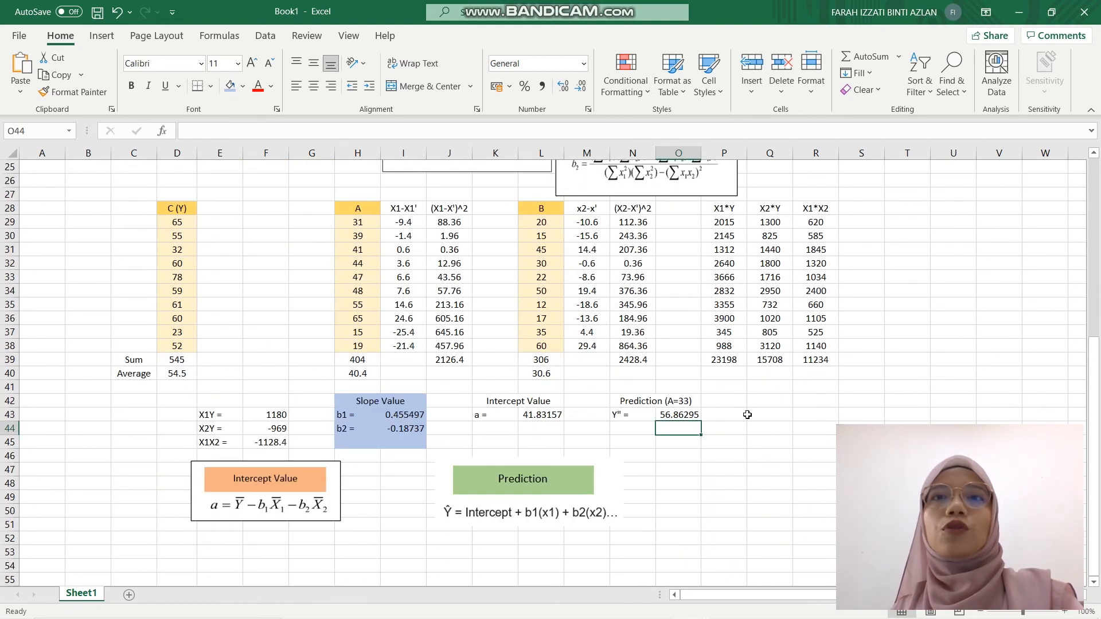
click(661, 401)
key(ctrl+c)
click(765, 400)
key(ctrl+v)
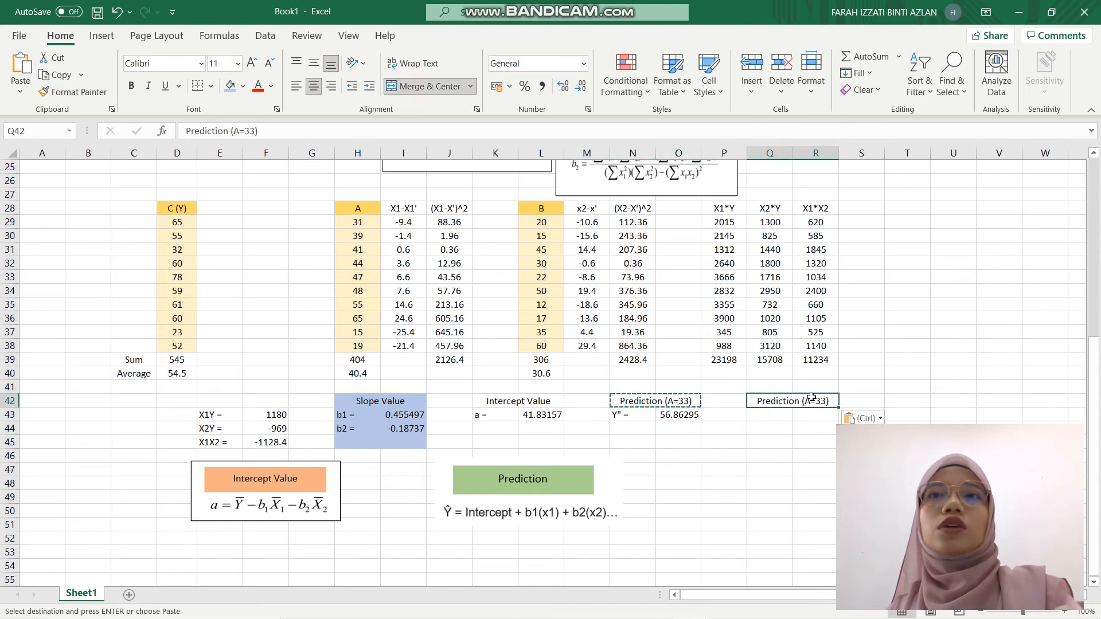
Step: Change the copied heading in Q42 to "Prediction (A=22 B=44)"
double_click(815, 403)
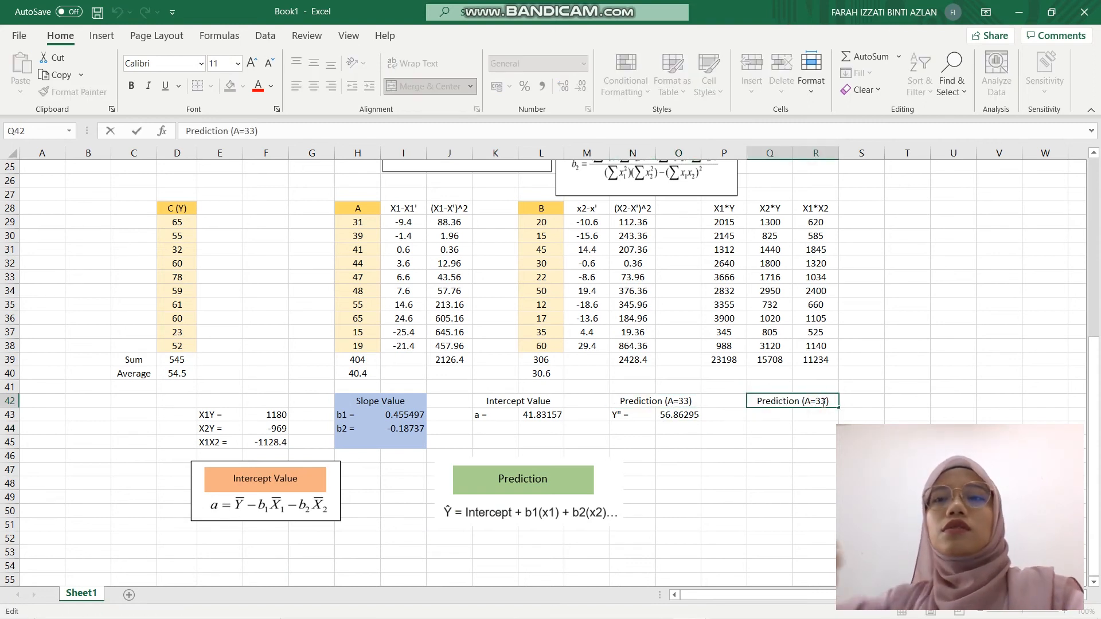
key(BackSpace)
key(BackSpace)
text(22 )
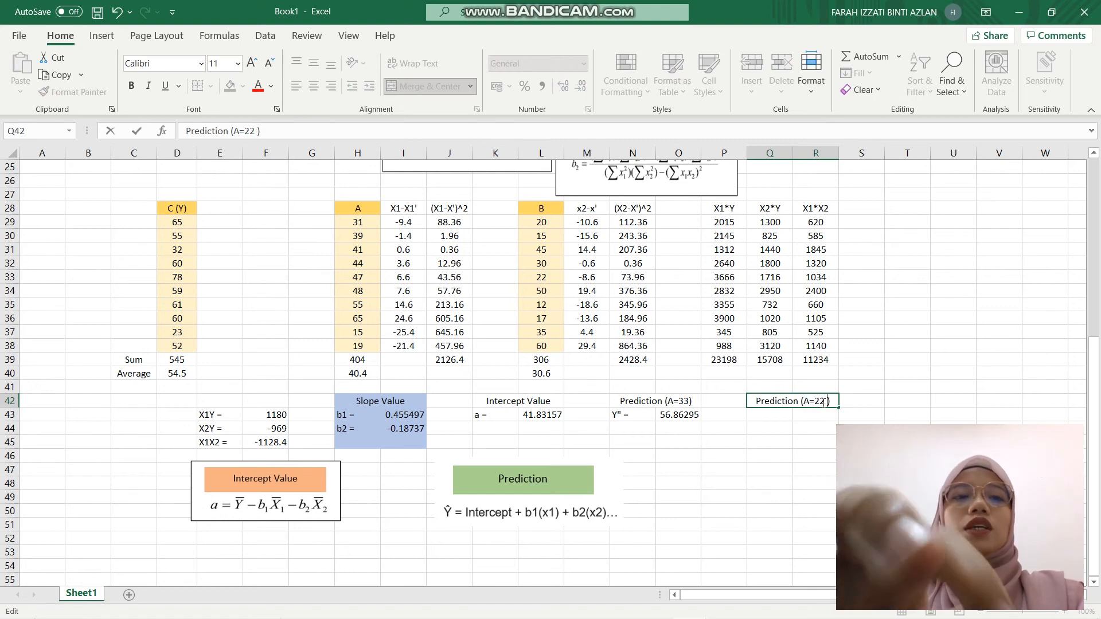
text(B=44)
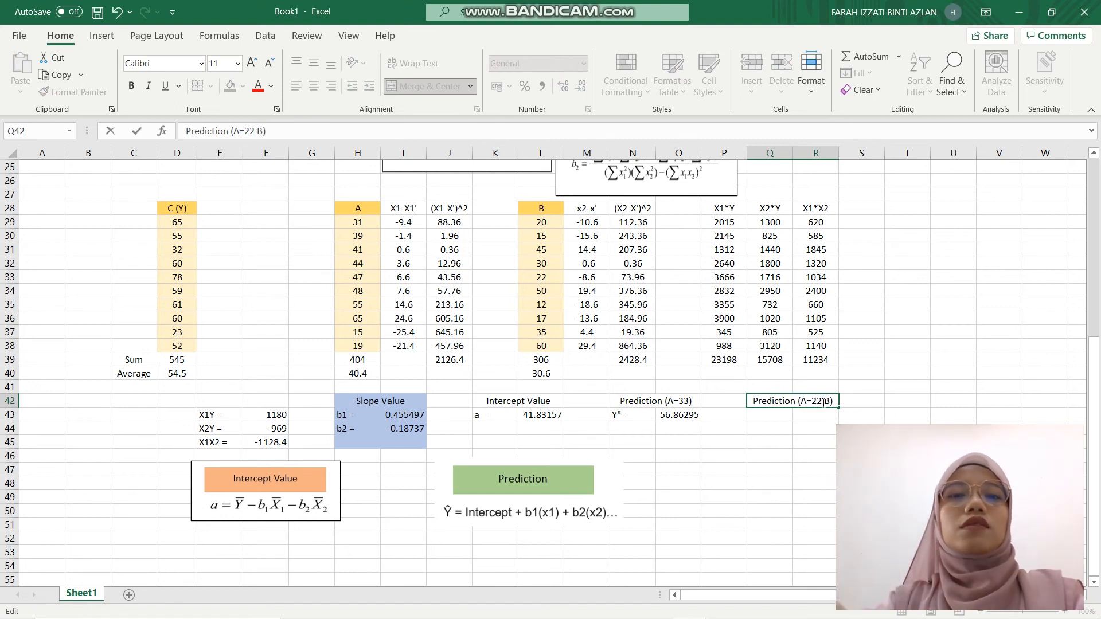
scroll(584, 373, up, 8)
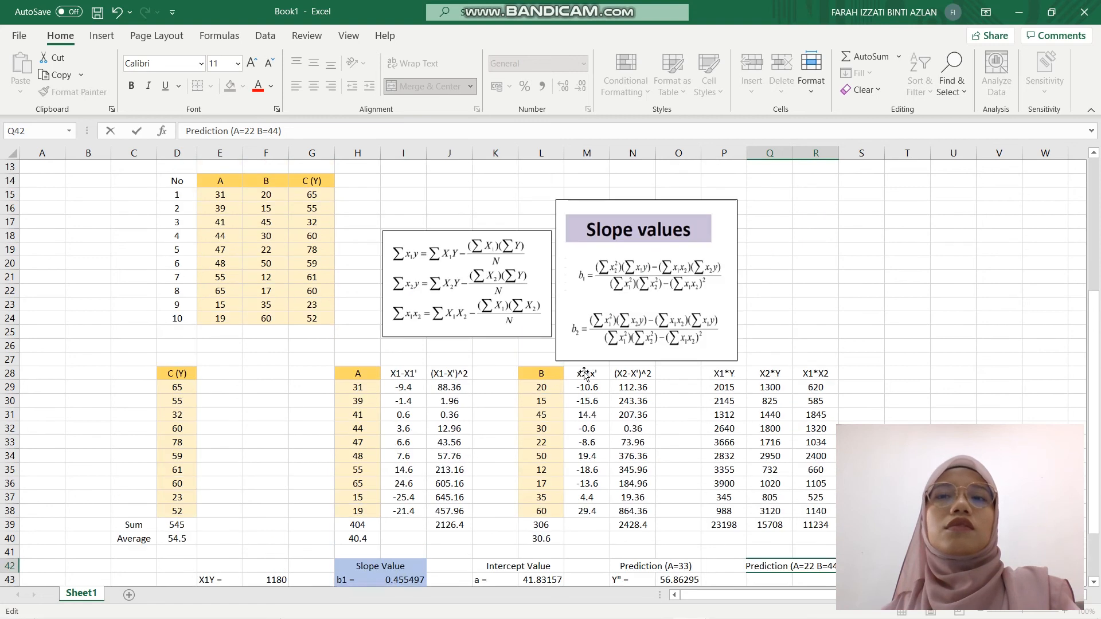
scroll(331, 316, down, 4)
scroll(331, 316, down, 7)
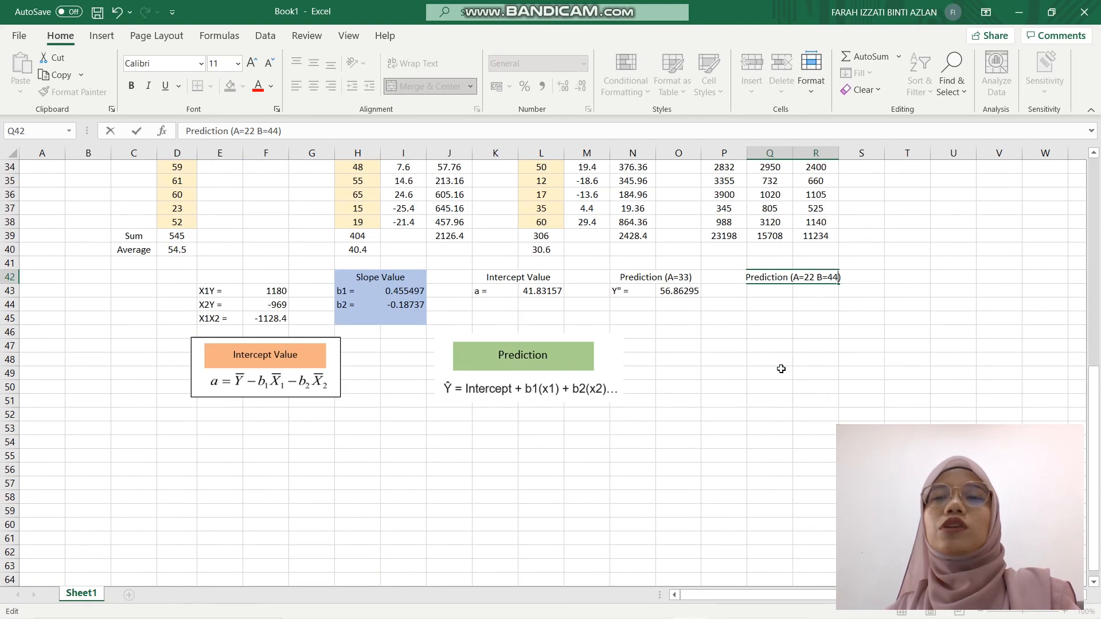
key(Return)
Step: Unmerge the Prediction (A=22 B=44) heading cells and slightly widen column R to fit the heading text
click(809, 278)
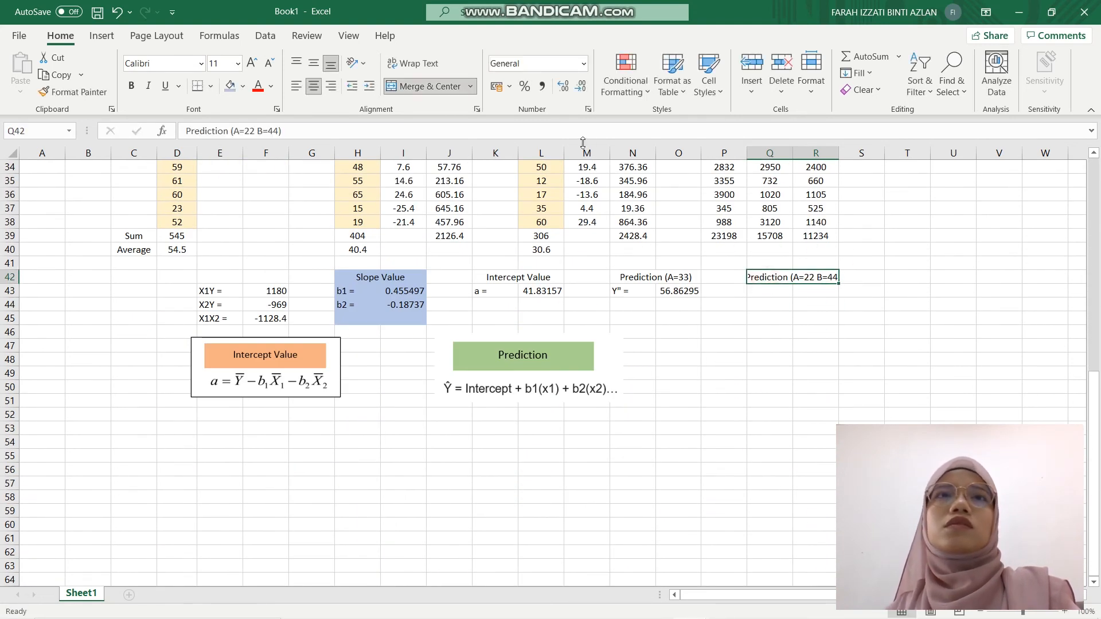
click(424, 86)
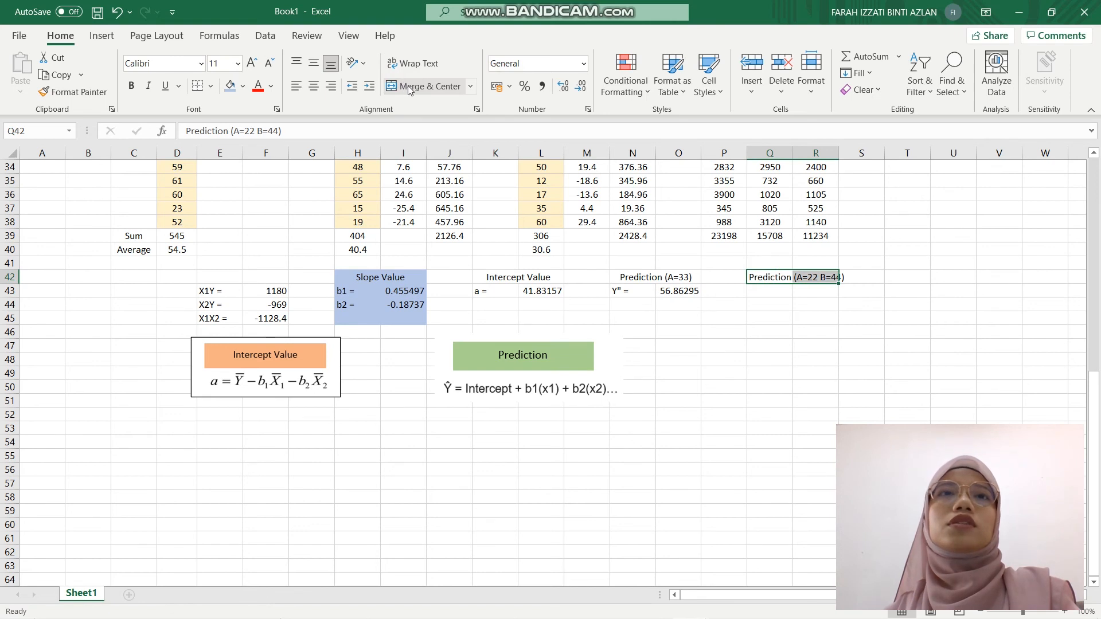
click(786, 371)
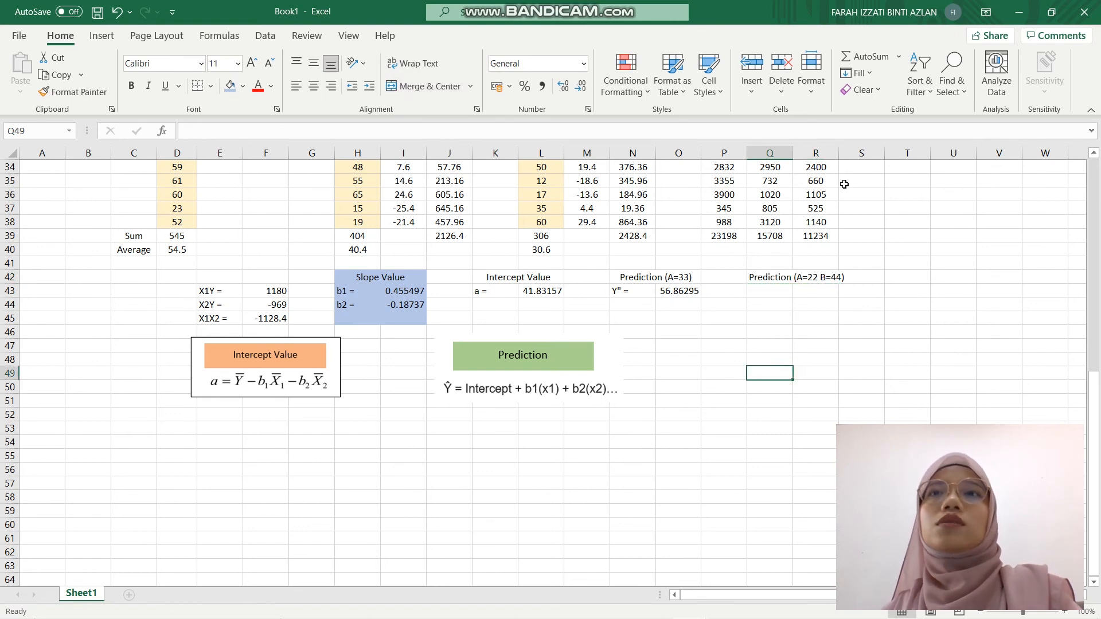
drag(838, 152, 847, 152)
Step: Label Q43 as Y"= and calculate the prediction for A=22 and B=44 in R43 with =L43+(I43*22)+(I44*44)
click(772, 293)
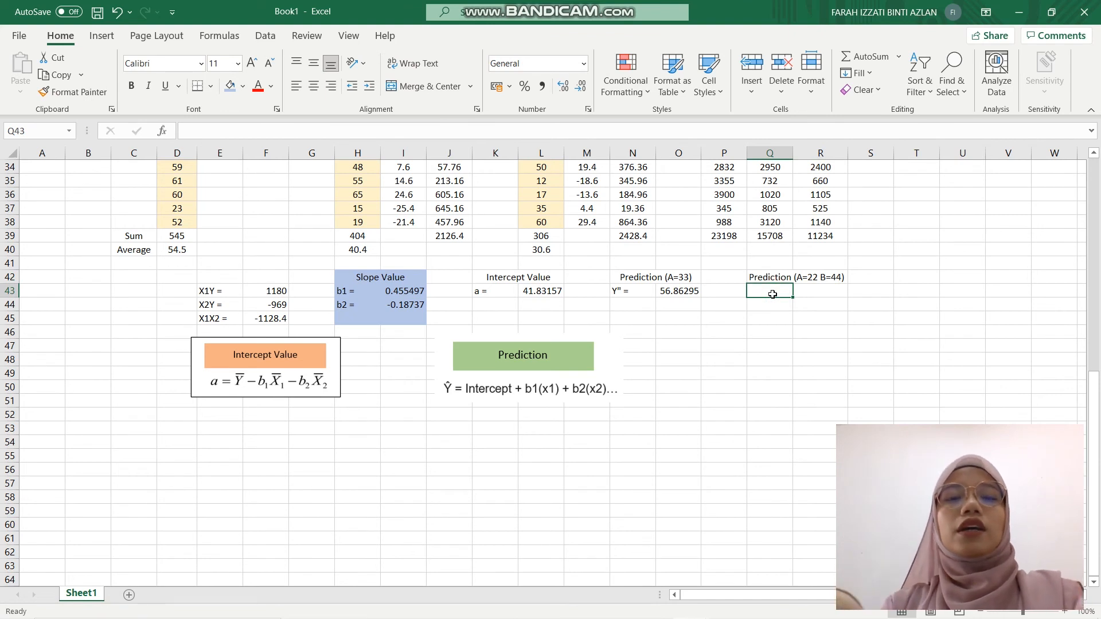
text(Y"=)
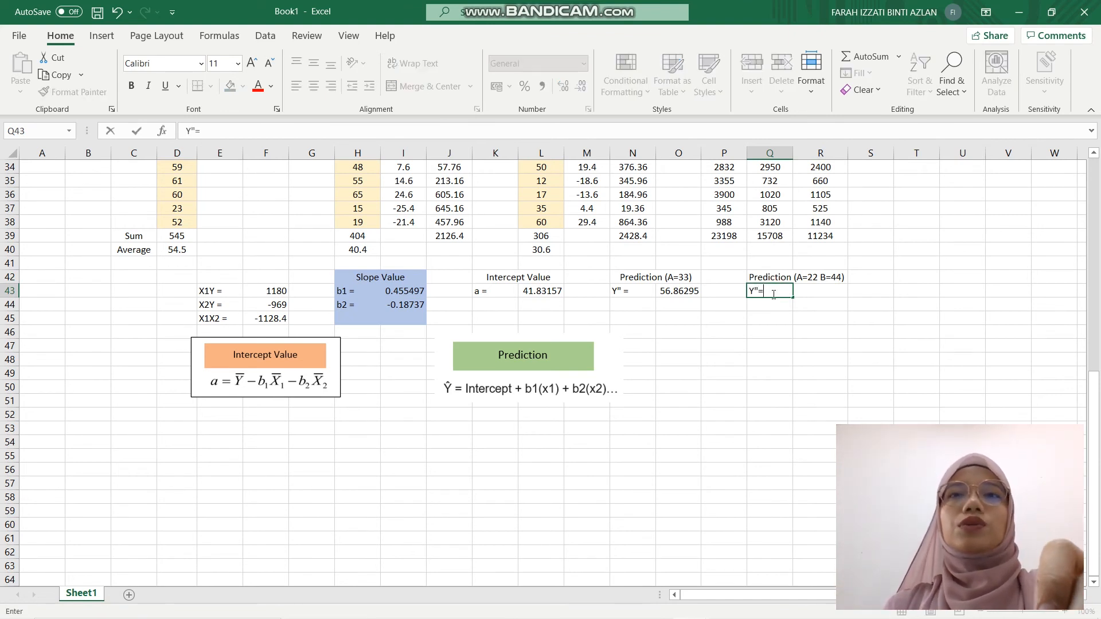
key(Tab)
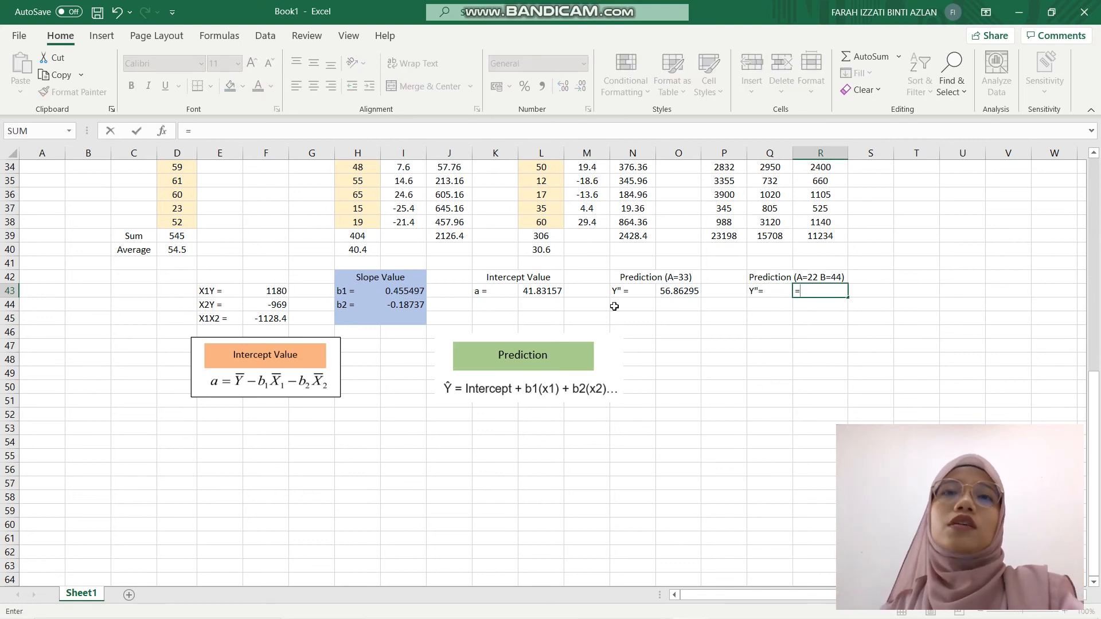
click(534, 293)
text(+()
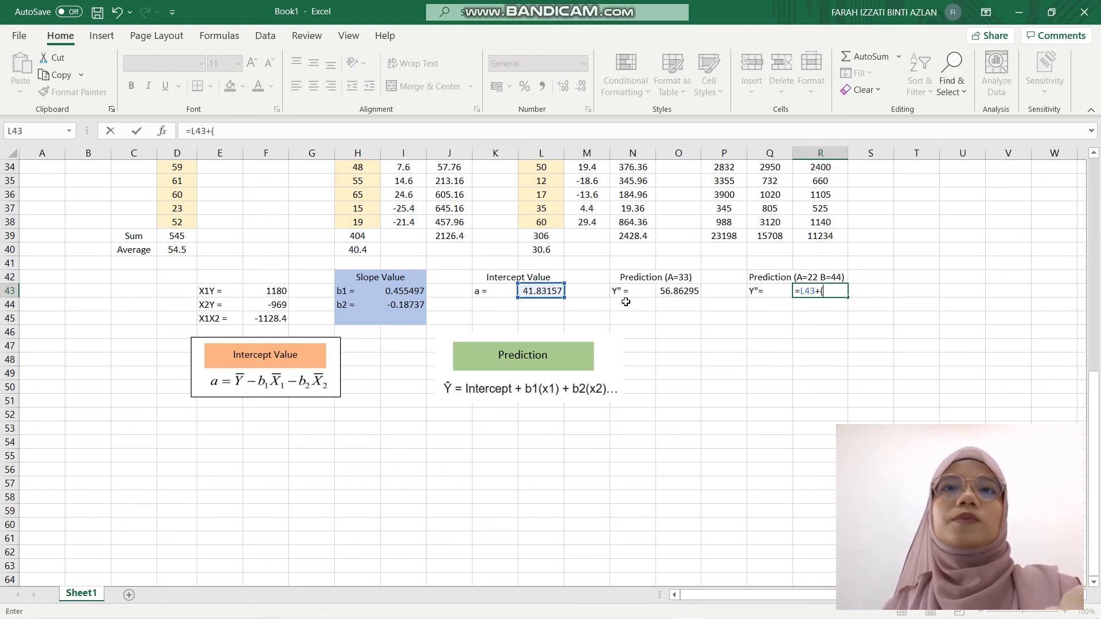
click(404, 290)
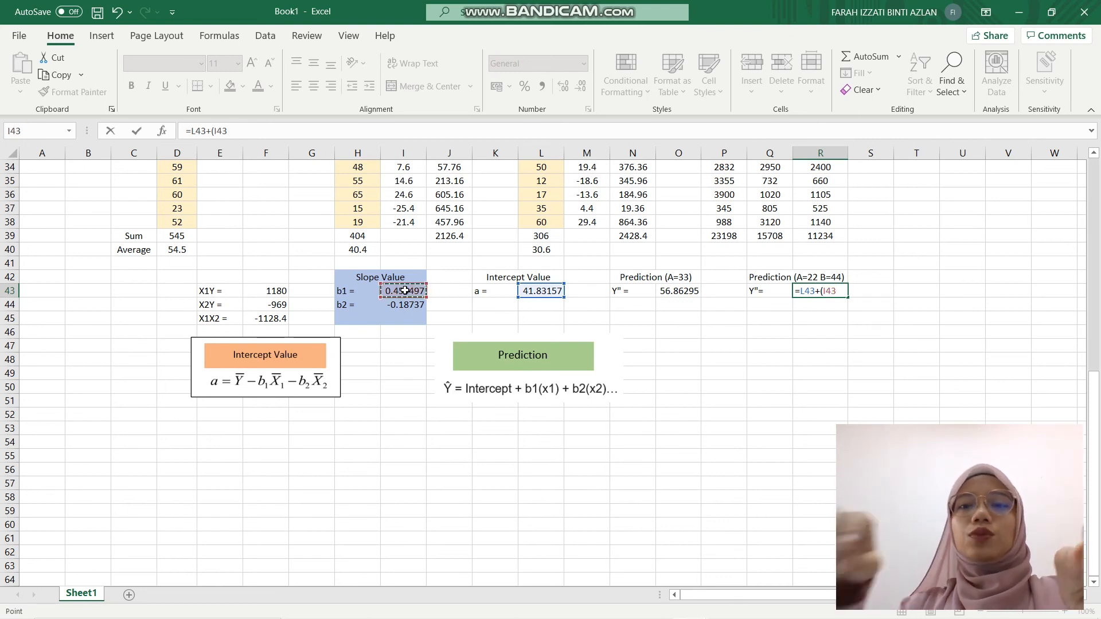
text(*)
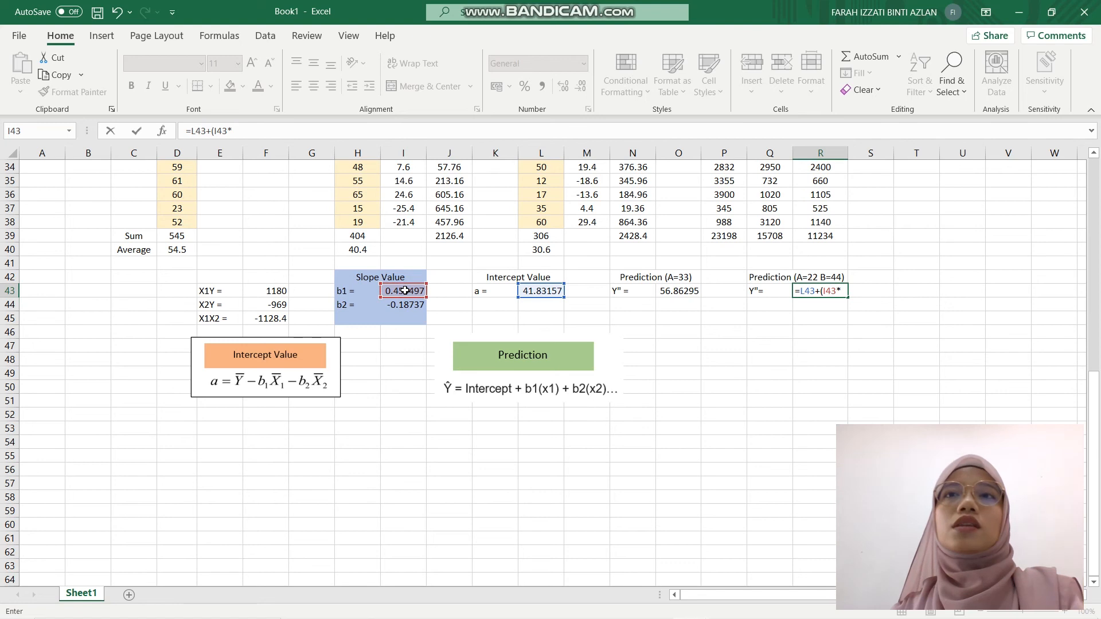
text(22)
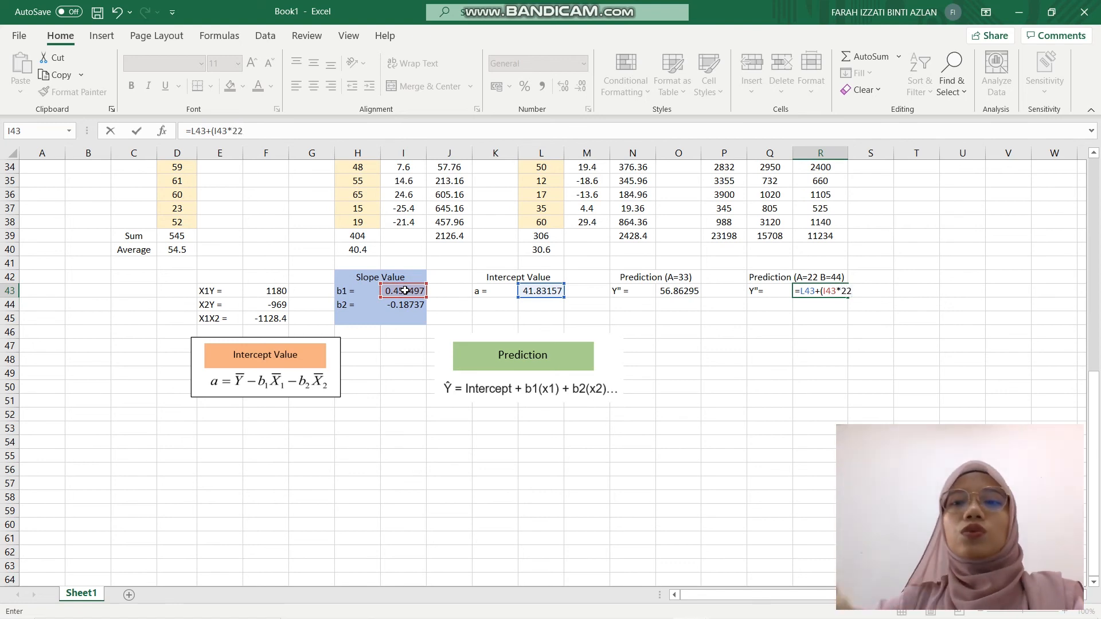
text()+)
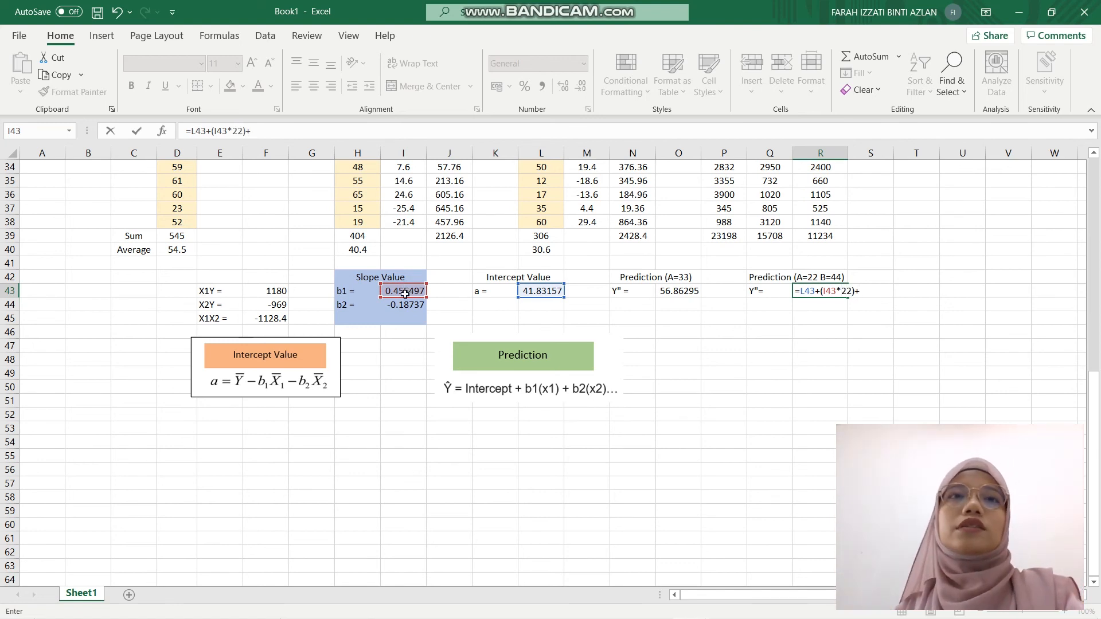
click(397, 312)
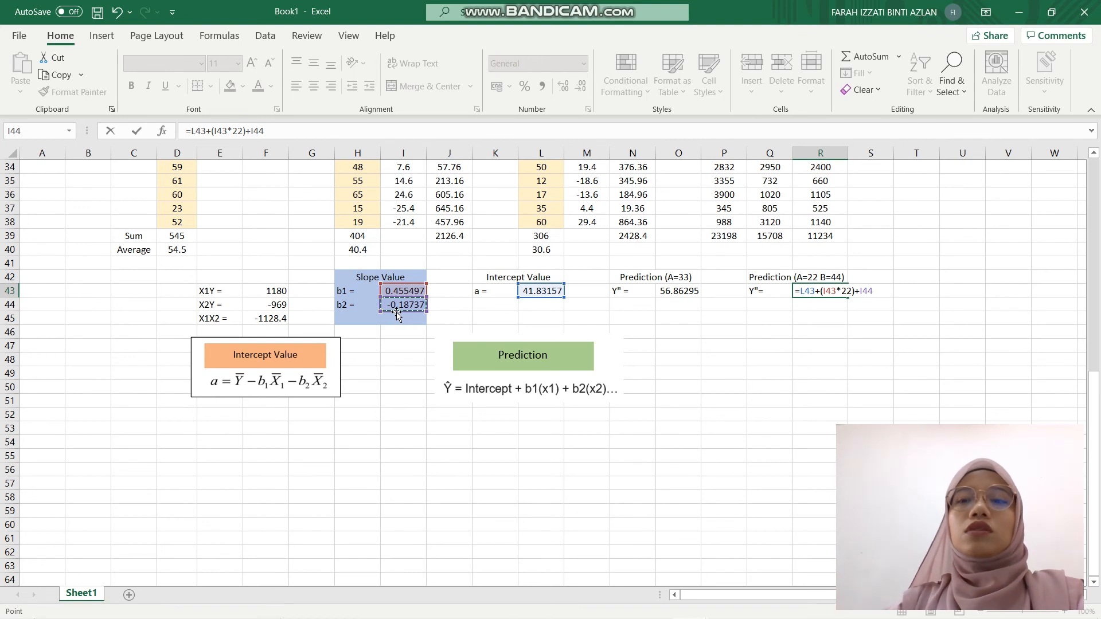
key(BackSpace)
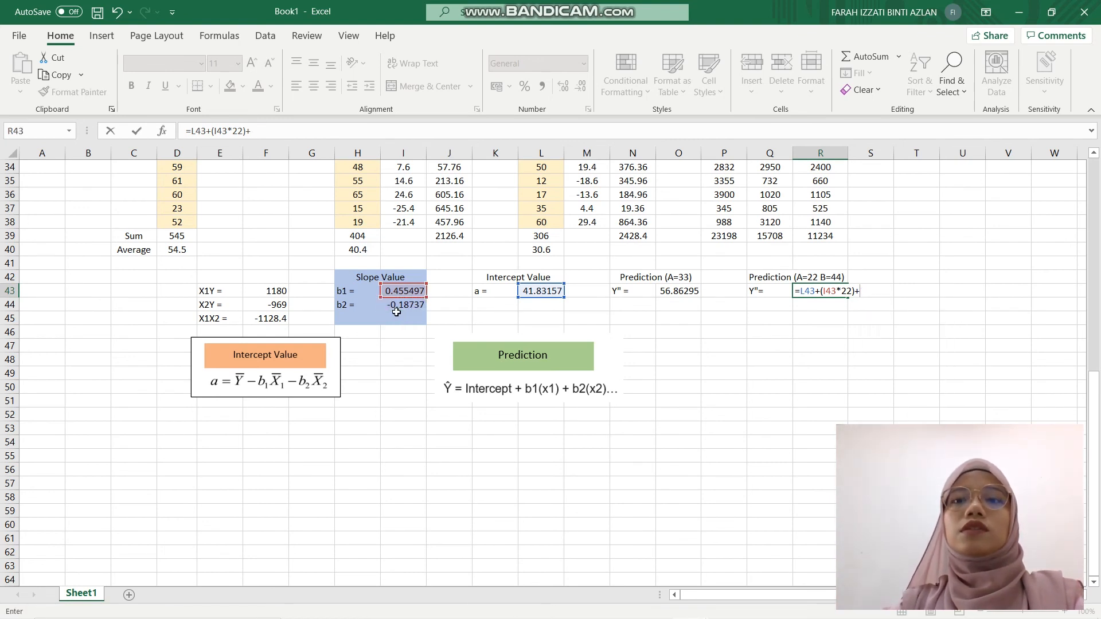
text(()
click(397, 308)
text(*)
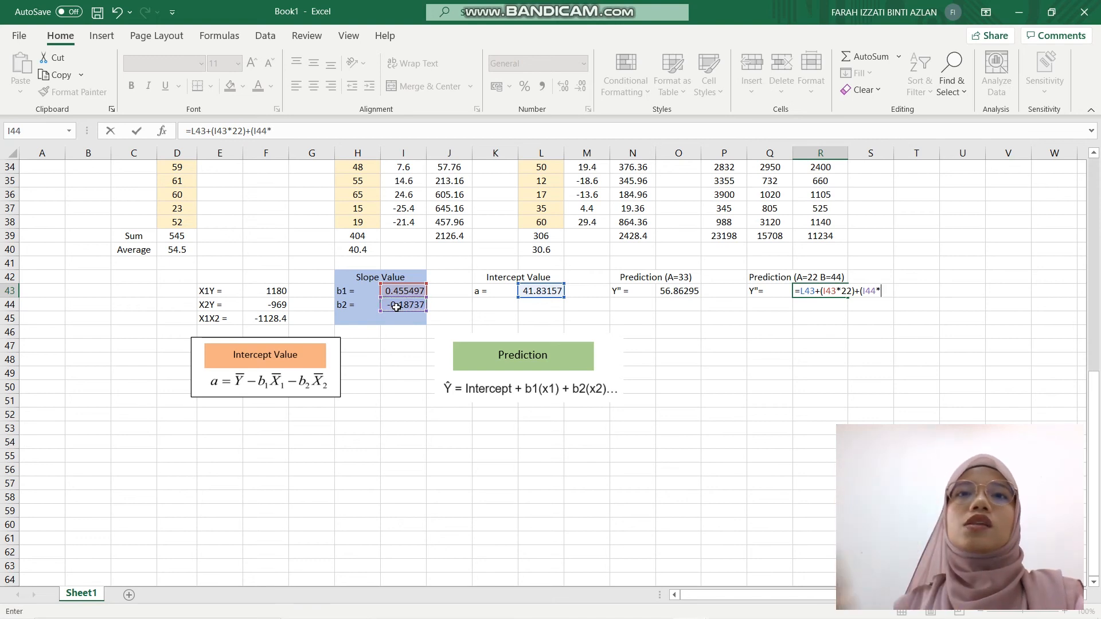
text(44))
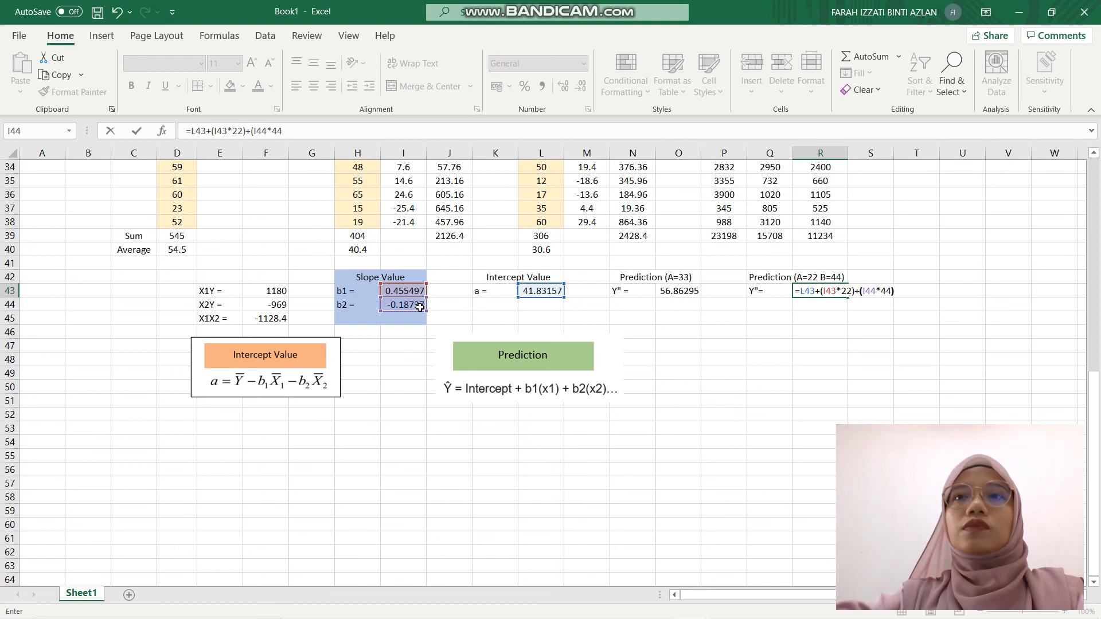
key(Return)
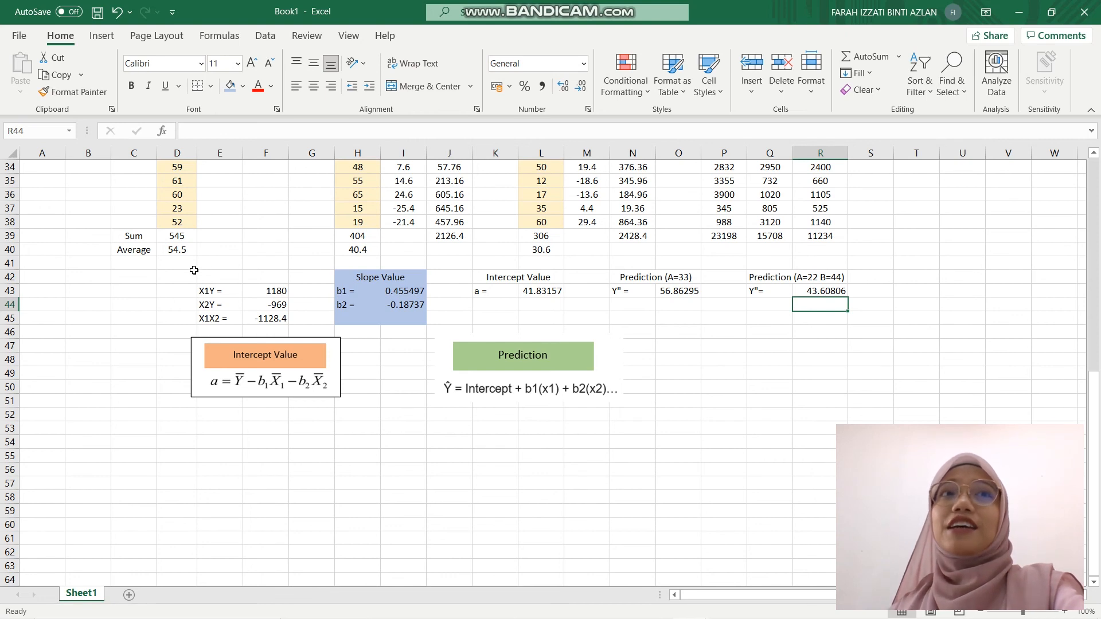
Step: Review the calculated values, and compare the data table on Sheet1 with its copy on Sheet2
drag(195, 274, 572, 318)
click(337, 270)
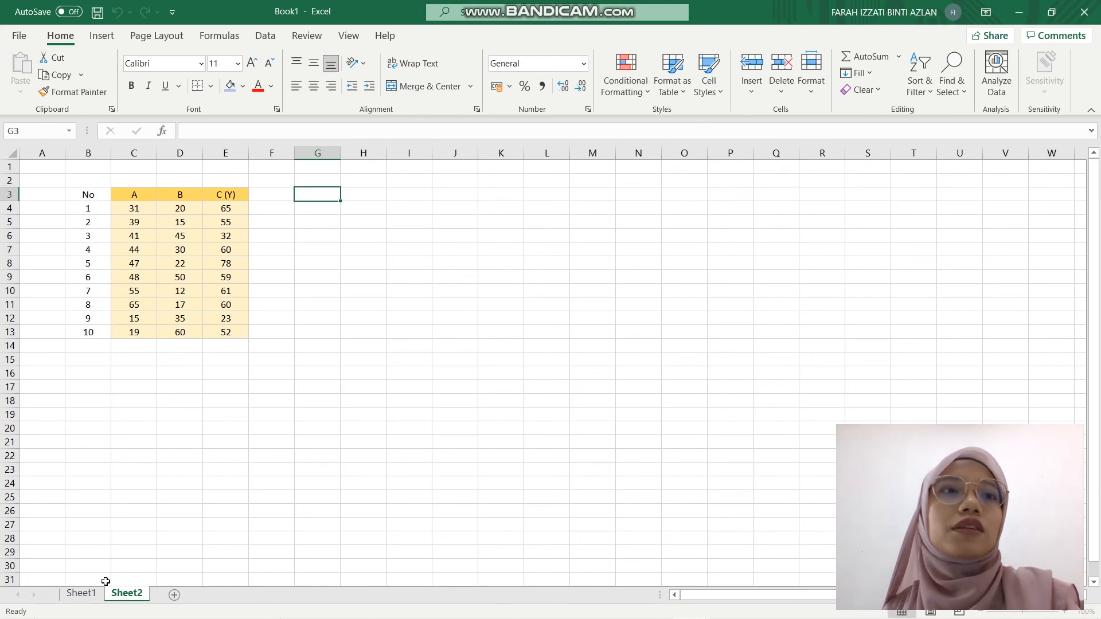
click(81, 594)
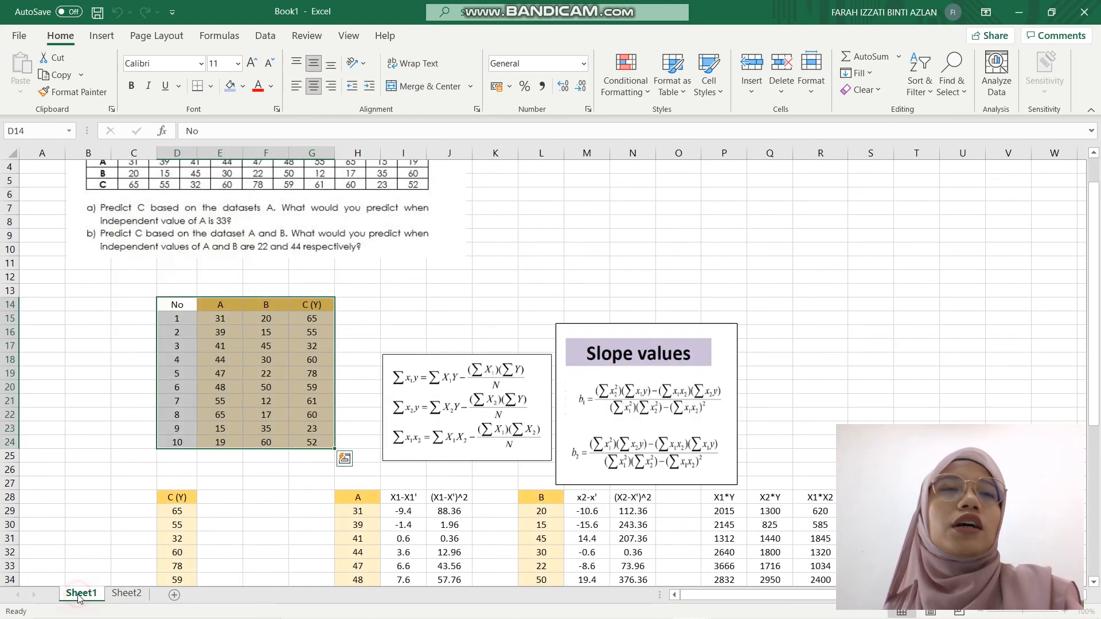
click(126, 594)
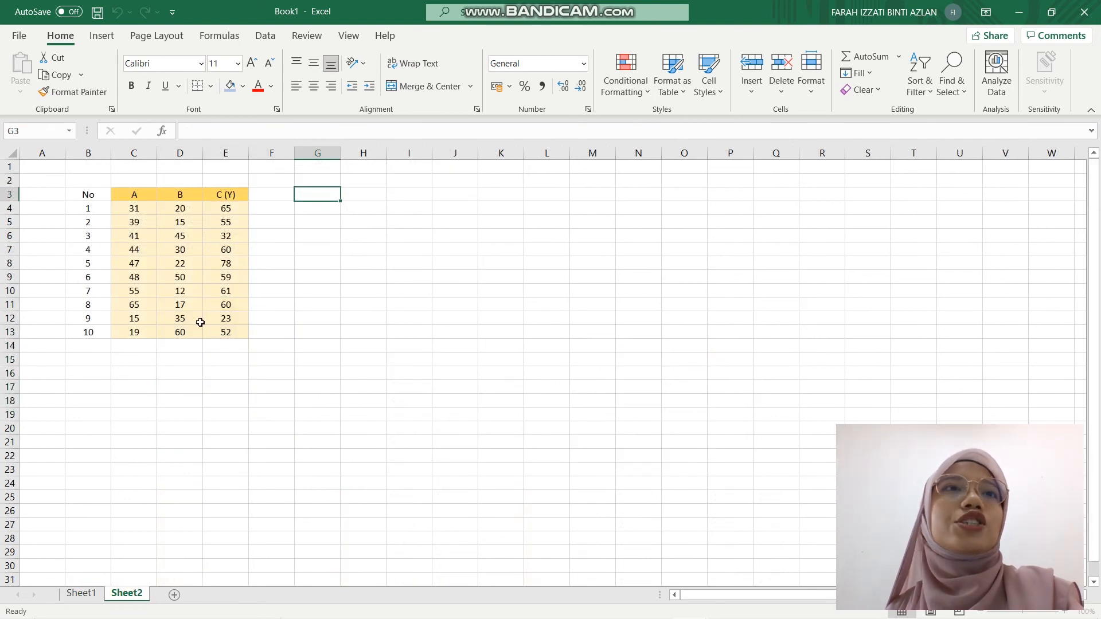
Step: Make sure the Analysis ToolPak add-in is enabled in the Excel options
click(256, 44)
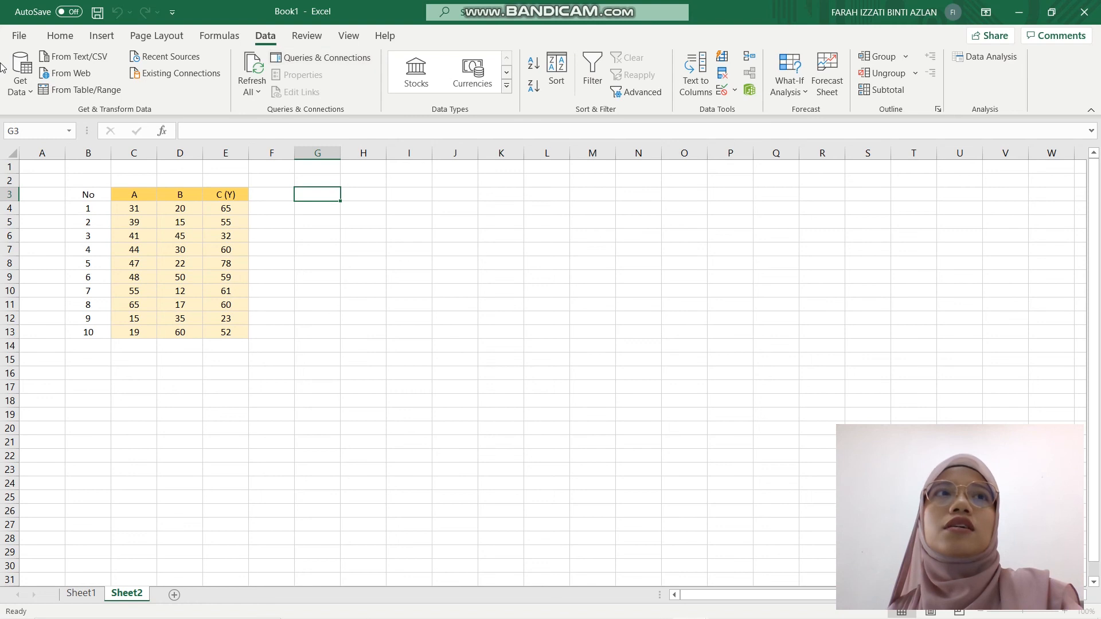
click(15, 38)
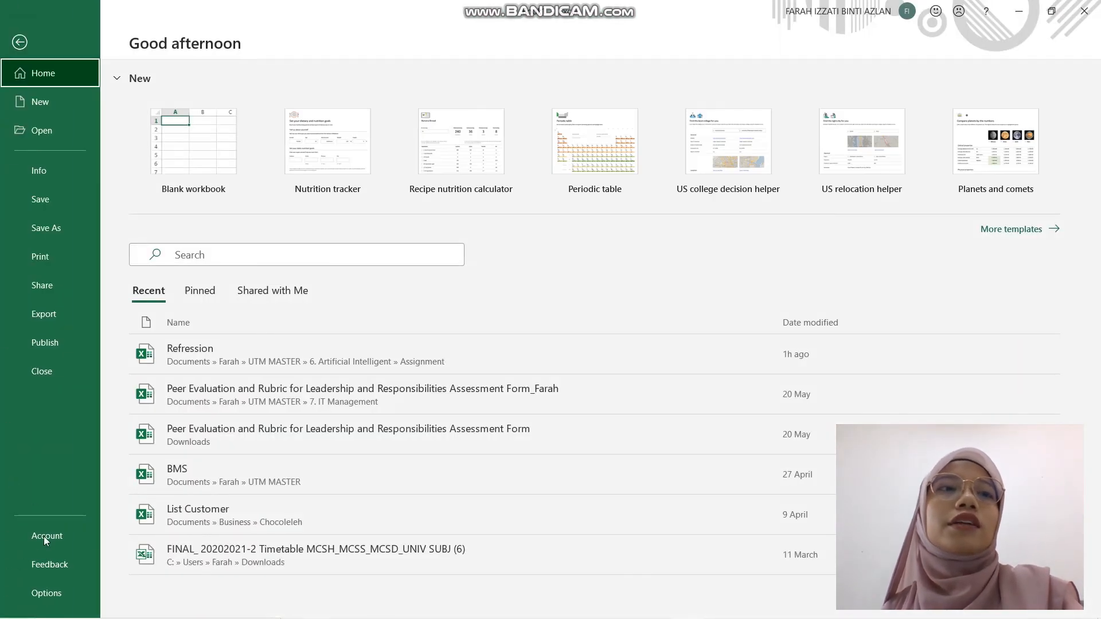
click(46, 593)
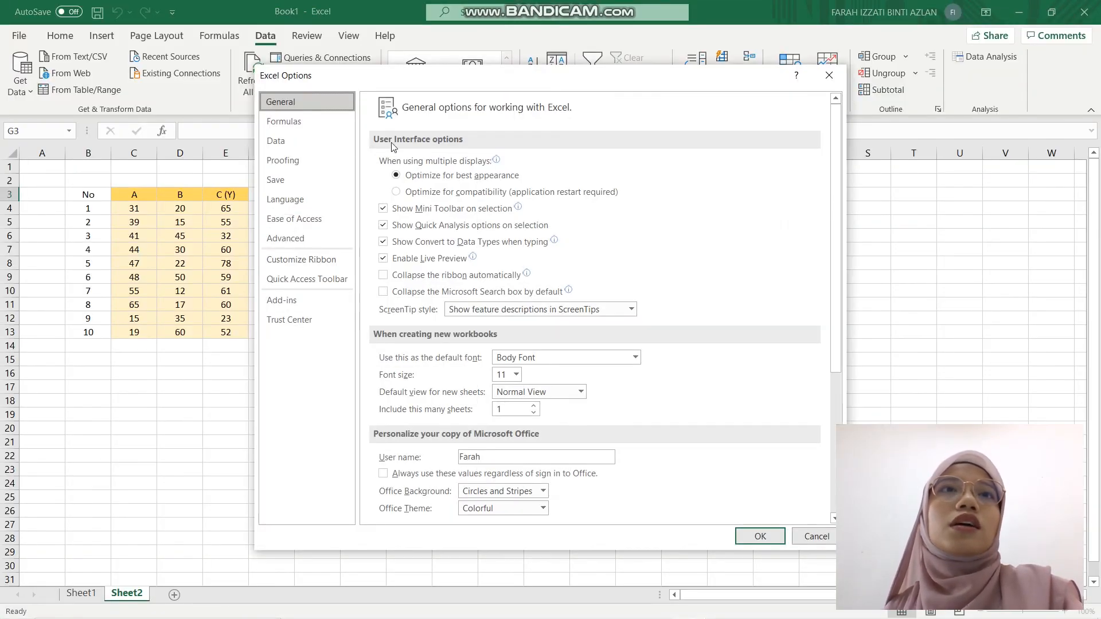
click(279, 300)
click(552, 507)
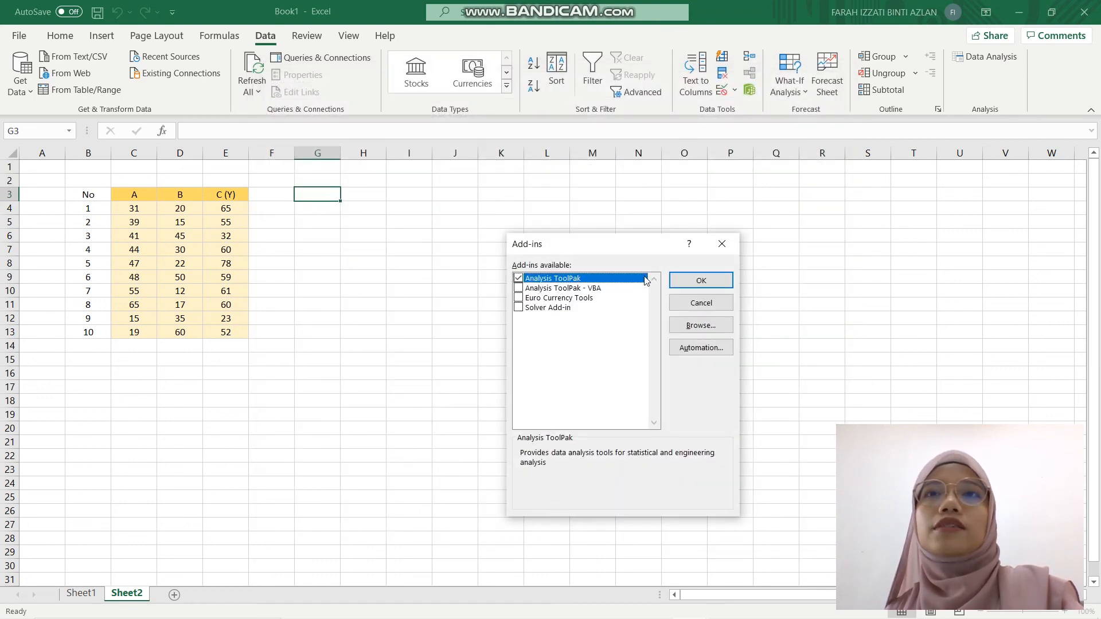
click(680, 281)
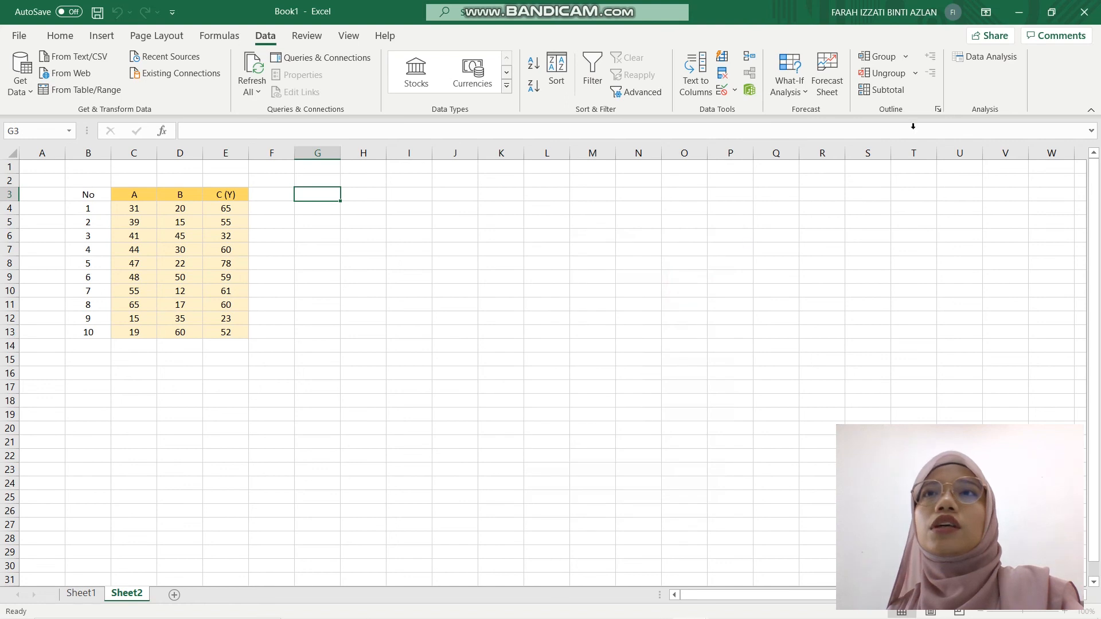
Step: Start a Regression analysis on Sheet2 with Y range $E$4:$E$13 and X range $C$4:$D$13
click(983, 58)
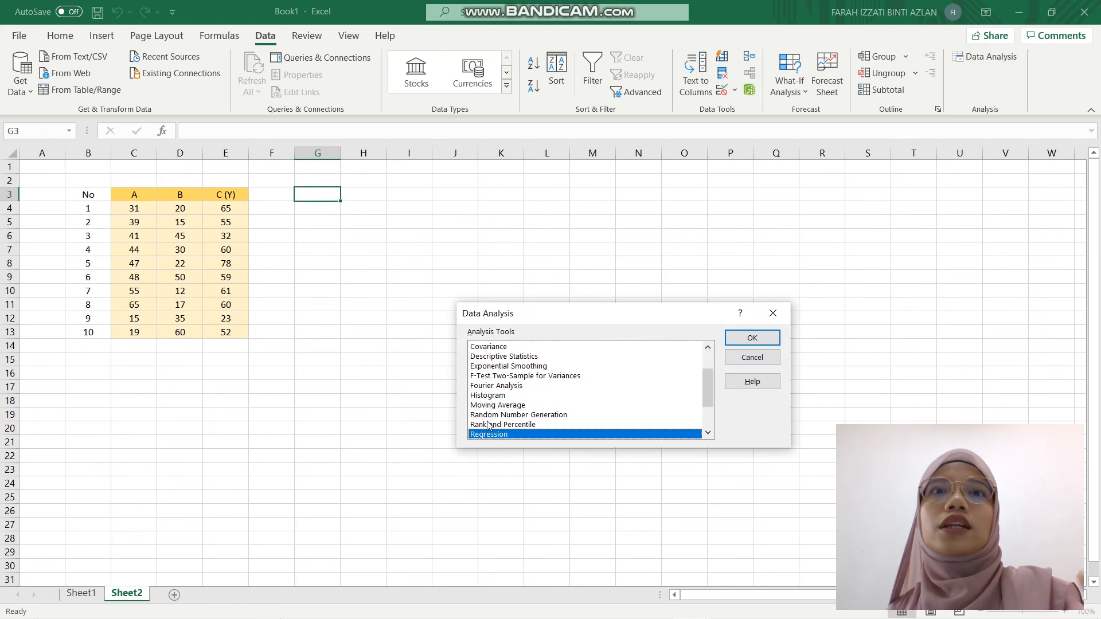
click(739, 340)
click(625, 283)
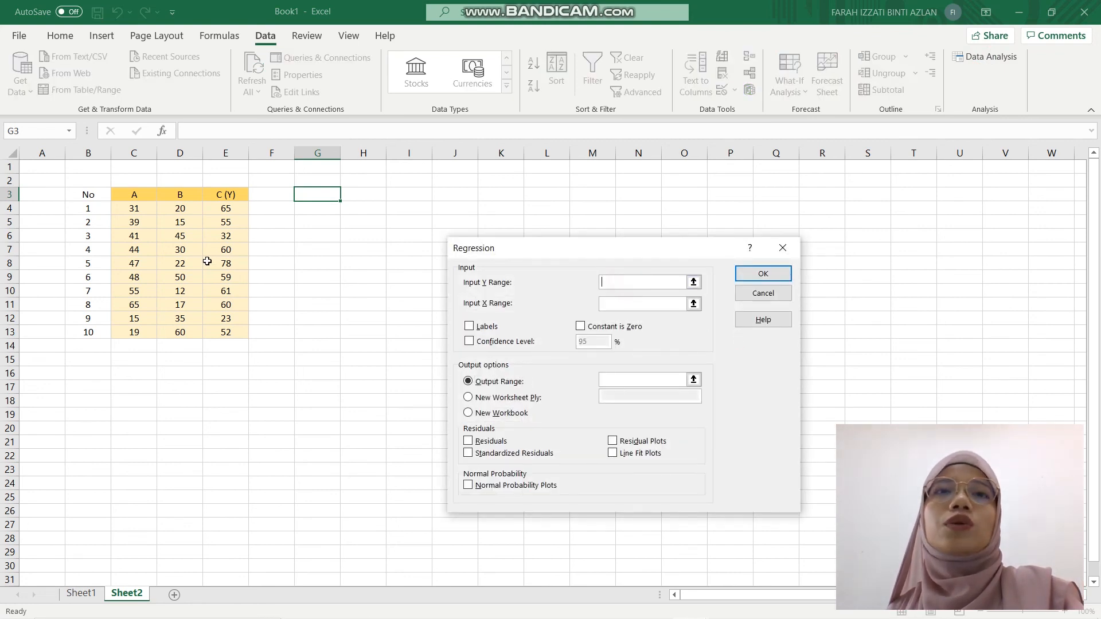
drag(239, 207, 240, 327)
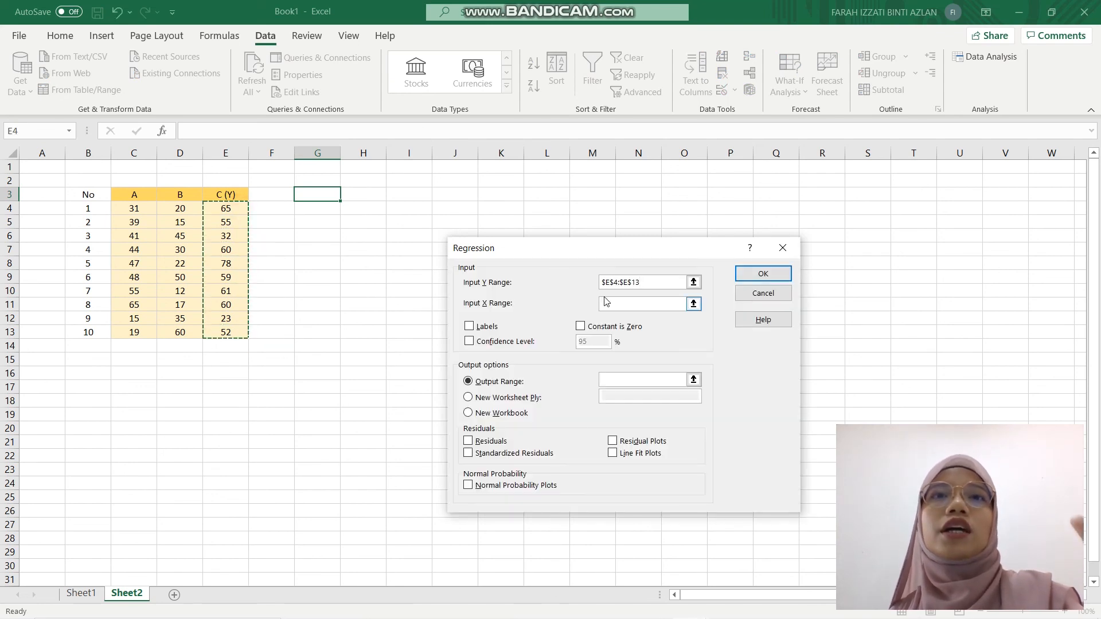
click(621, 304)
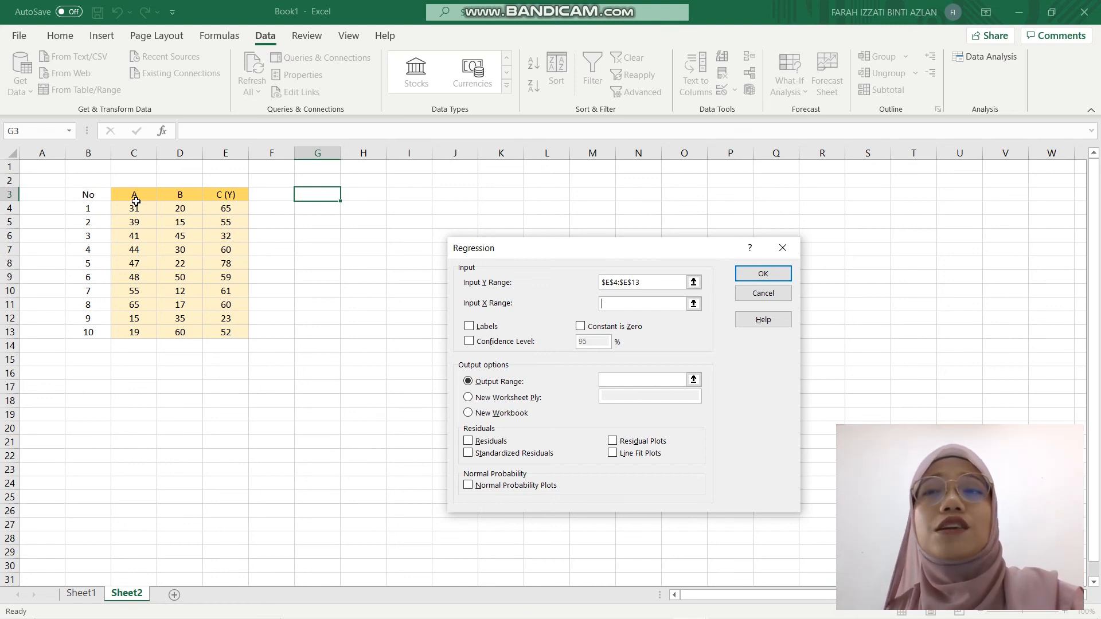
drag(133, 208, 168, 329)
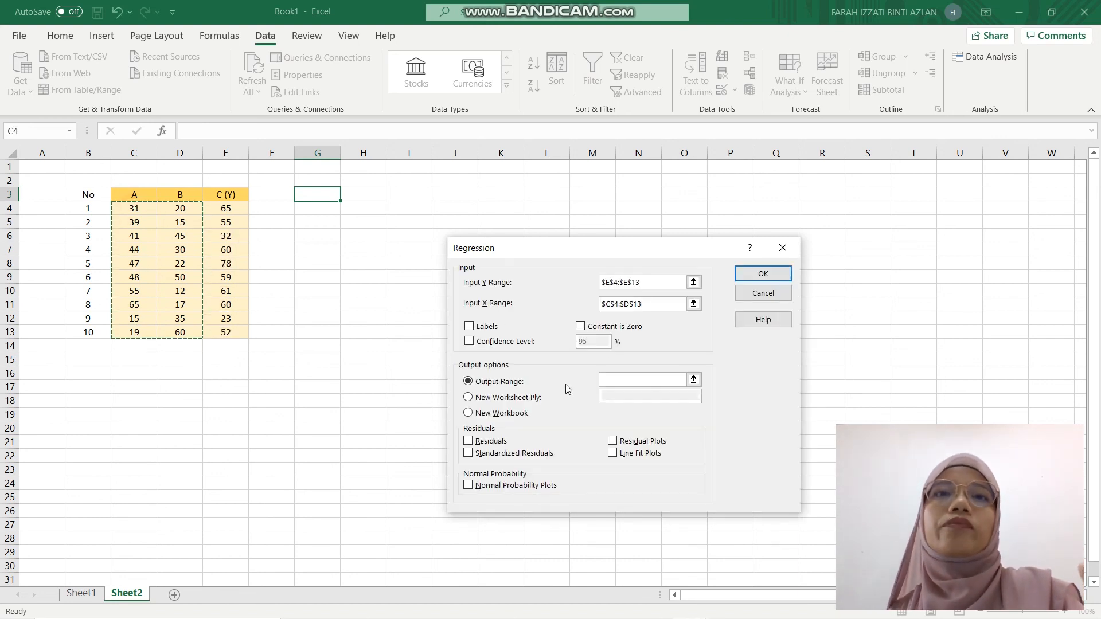
Step: Set the regression's output range to $G$3 and generate the summary output
click(468, 381)
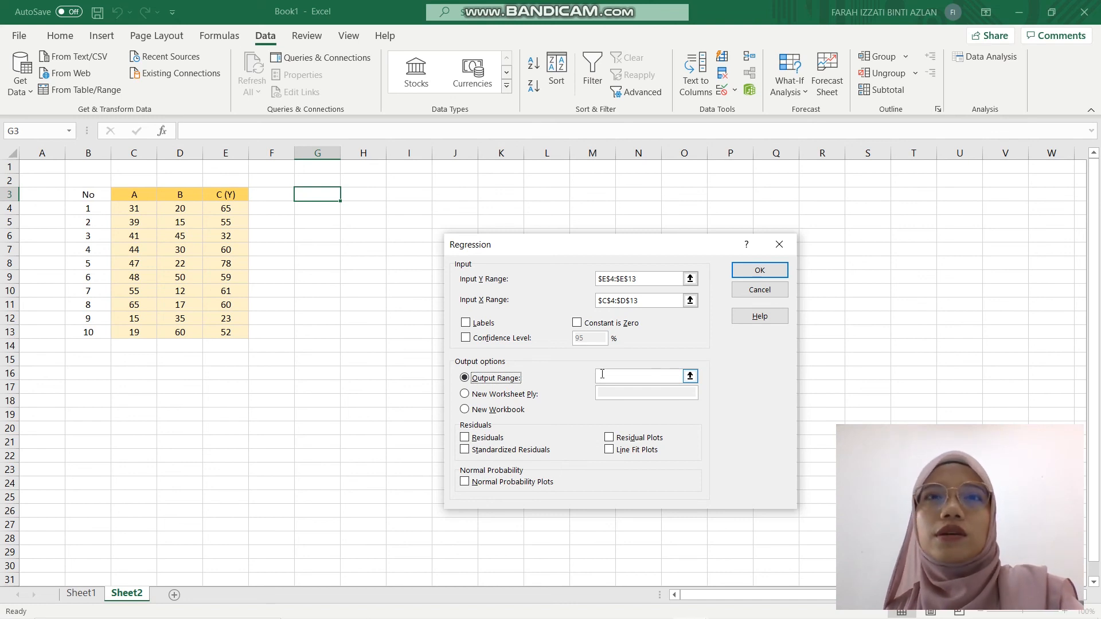
click(320, 196)
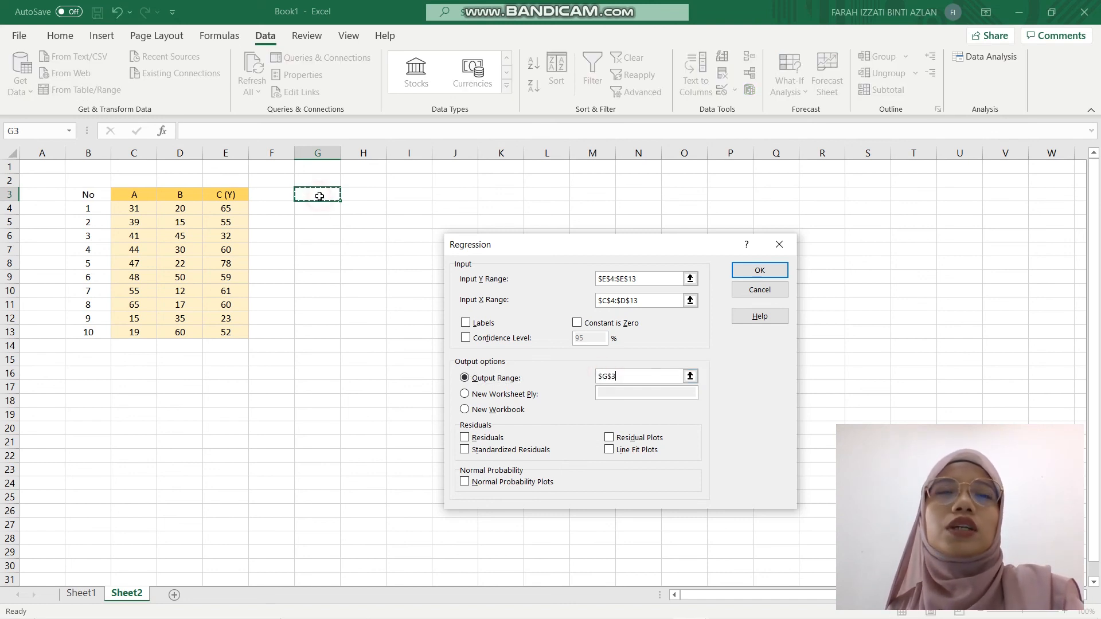
click(750, 269)
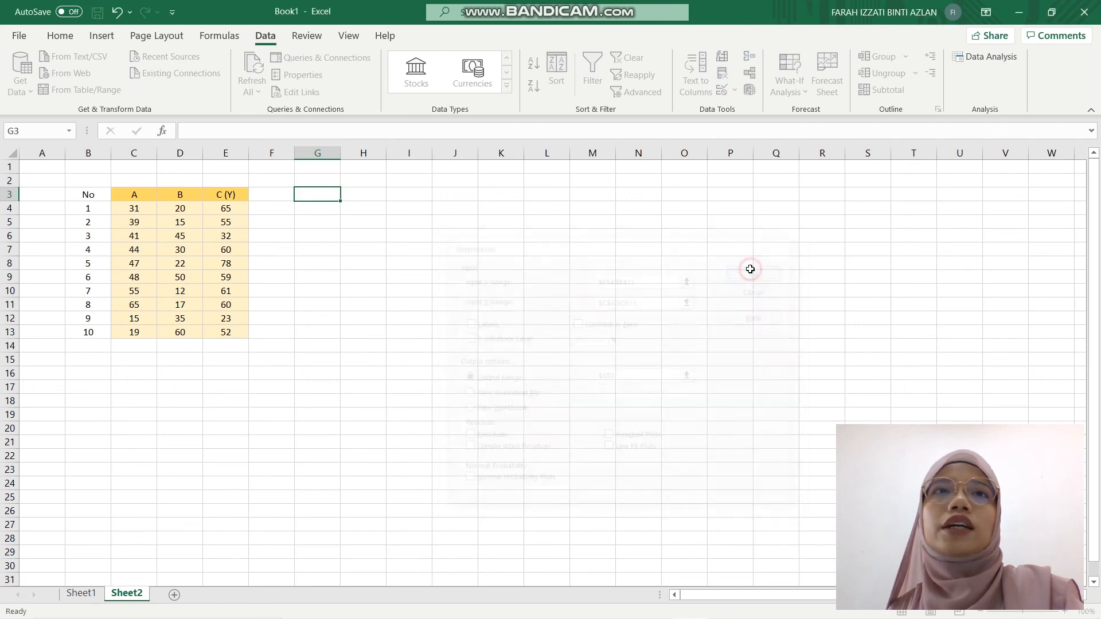
click(773, 307)
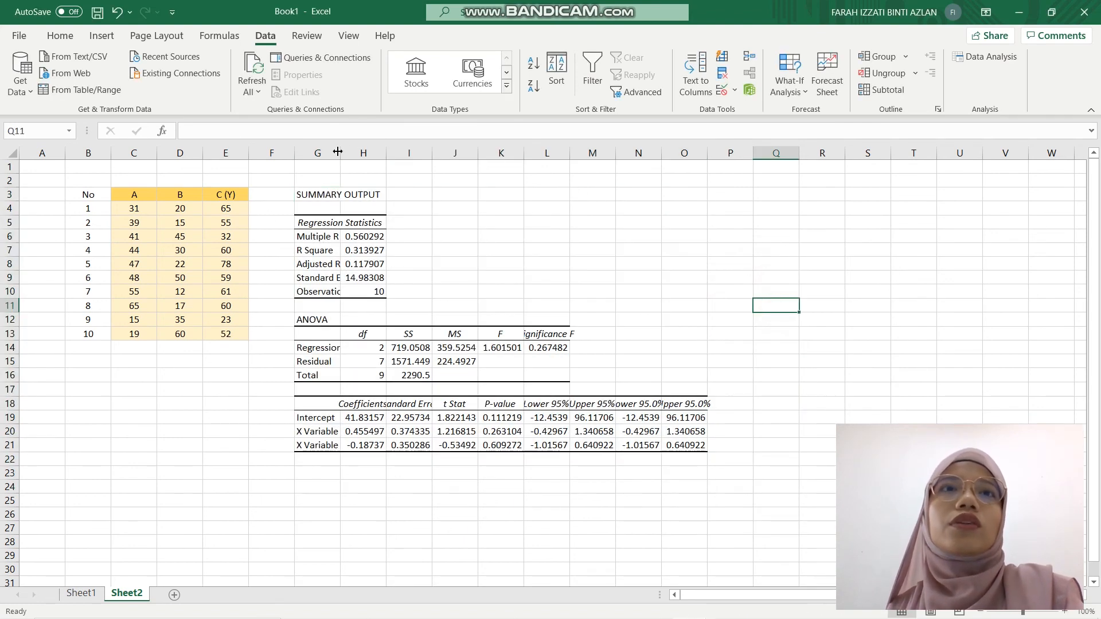
Step: Autofit column H to its contents and shade the coefficients table in G18:H21 light blue
double_click(386, 153)
drag(319, 404, 404, 449)
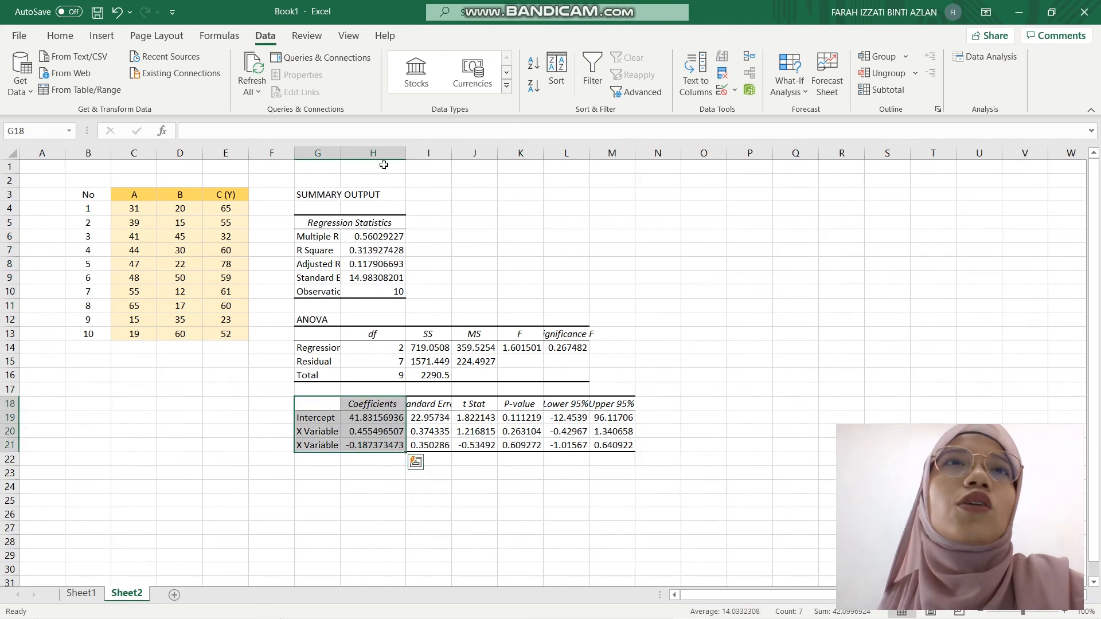
click(57, 36)
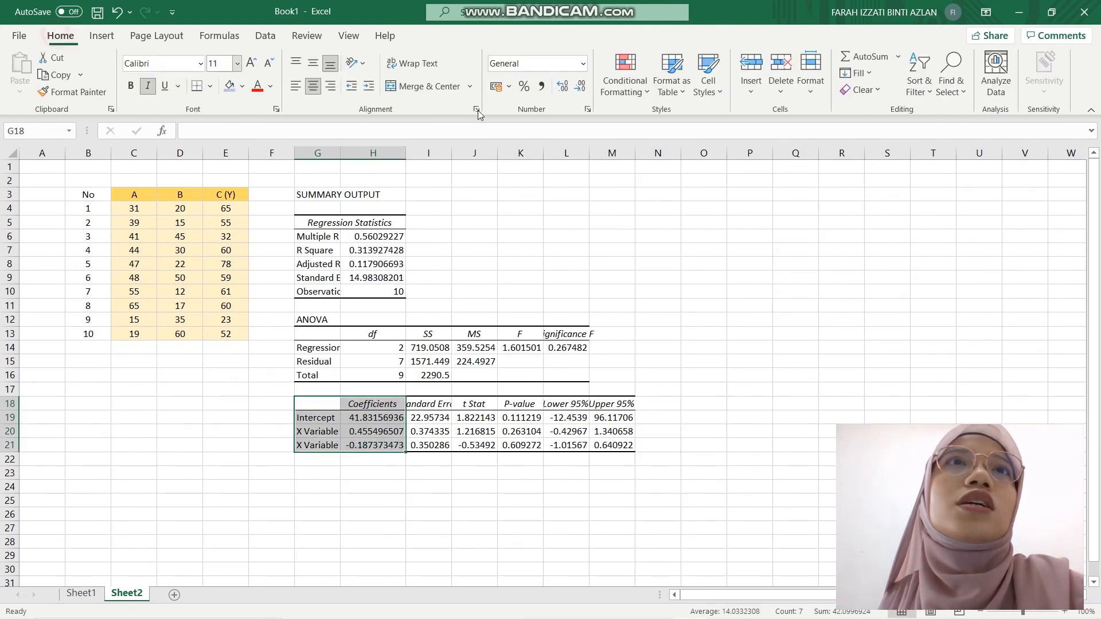
click(230, 86)
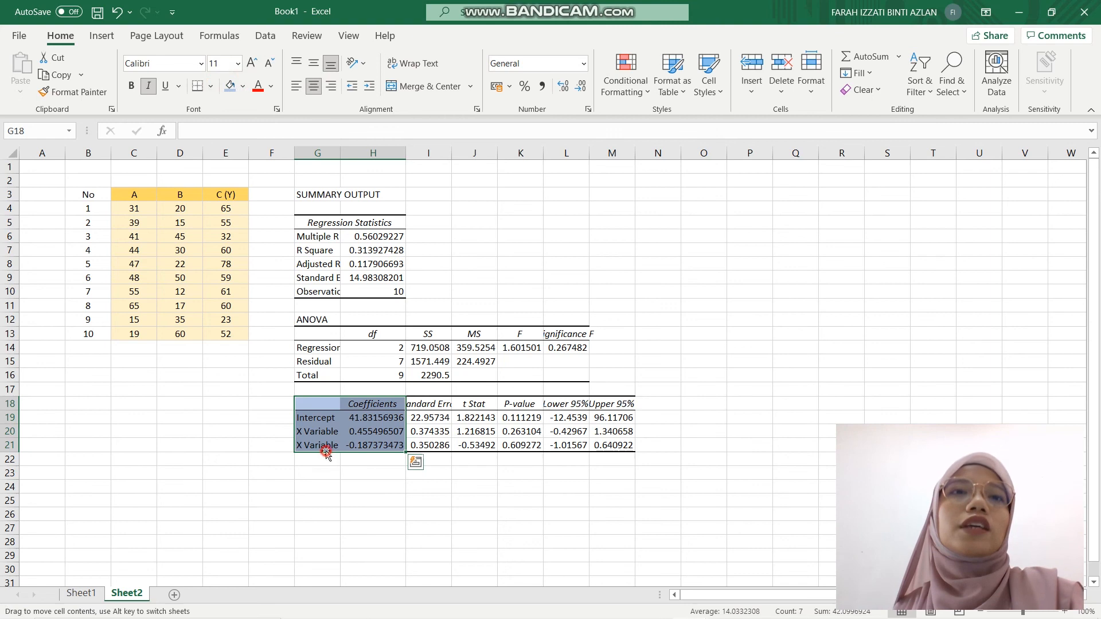
click(360, 498)
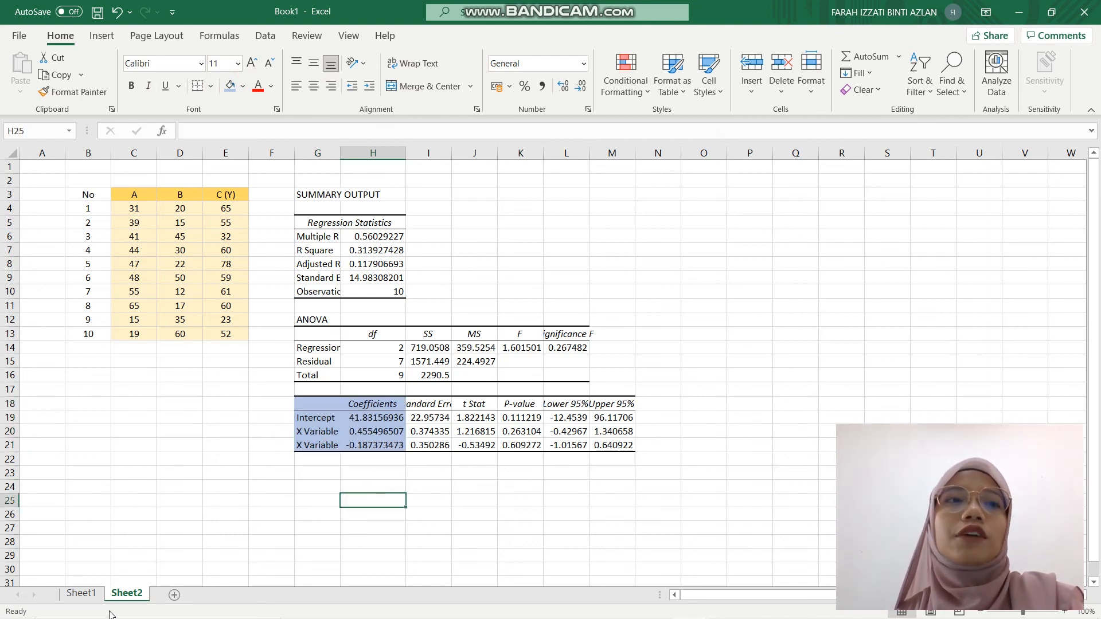
Step: Compare the intercept and the slopes b1 and b2 calculated on Sheet1 with the regression coefficients on Sheet2
click(81, 594)
scroll(460, 409, down, 6)
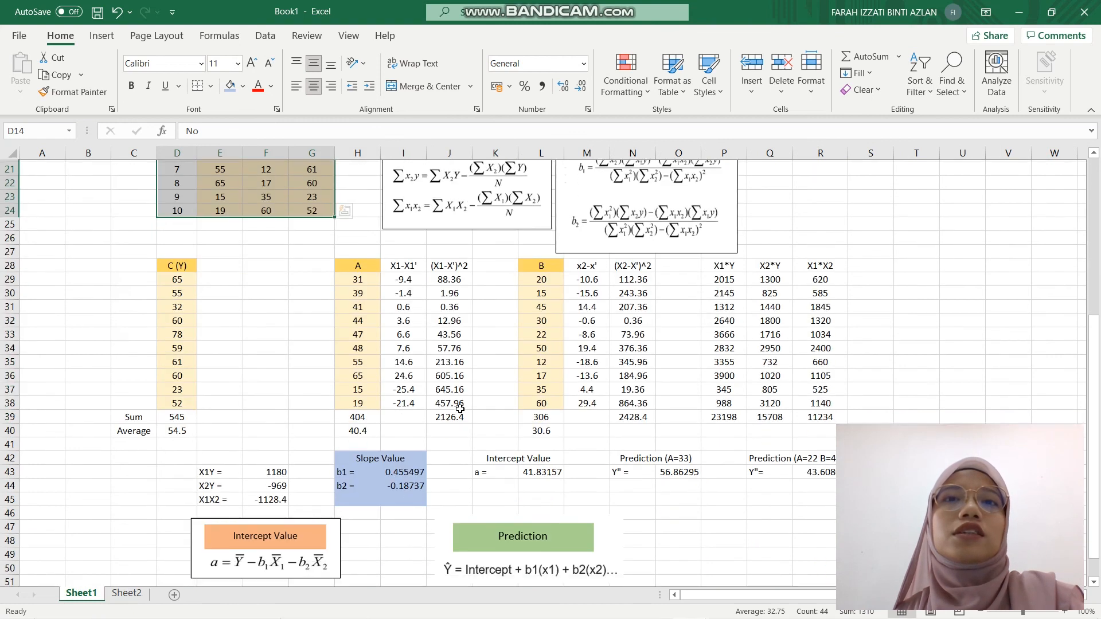
scroll(460, 408, down, 1)
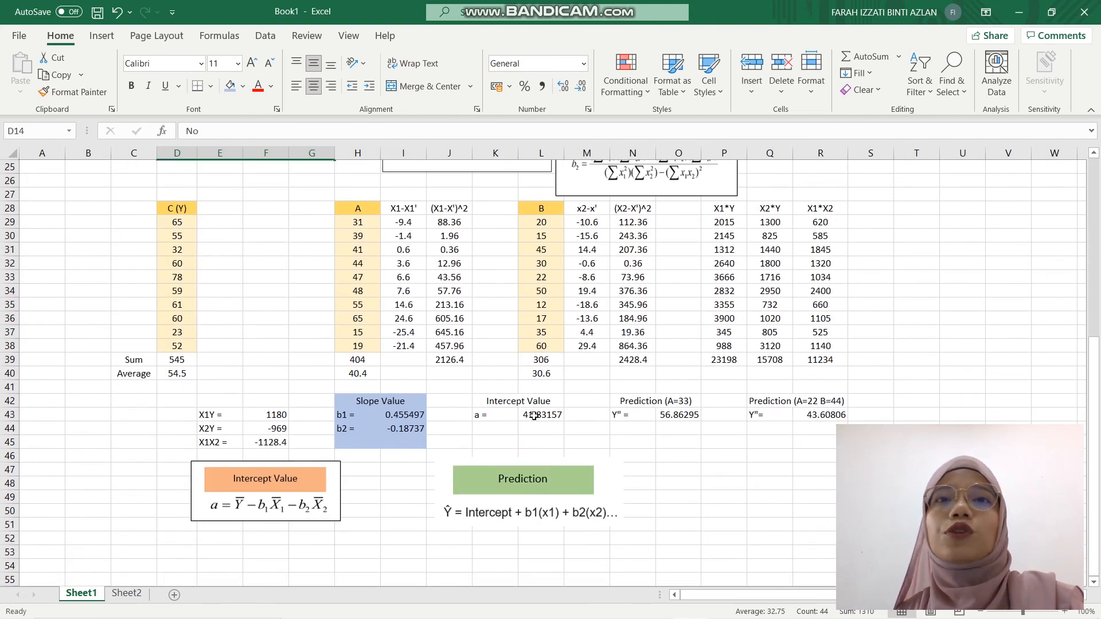
click(125, 594)
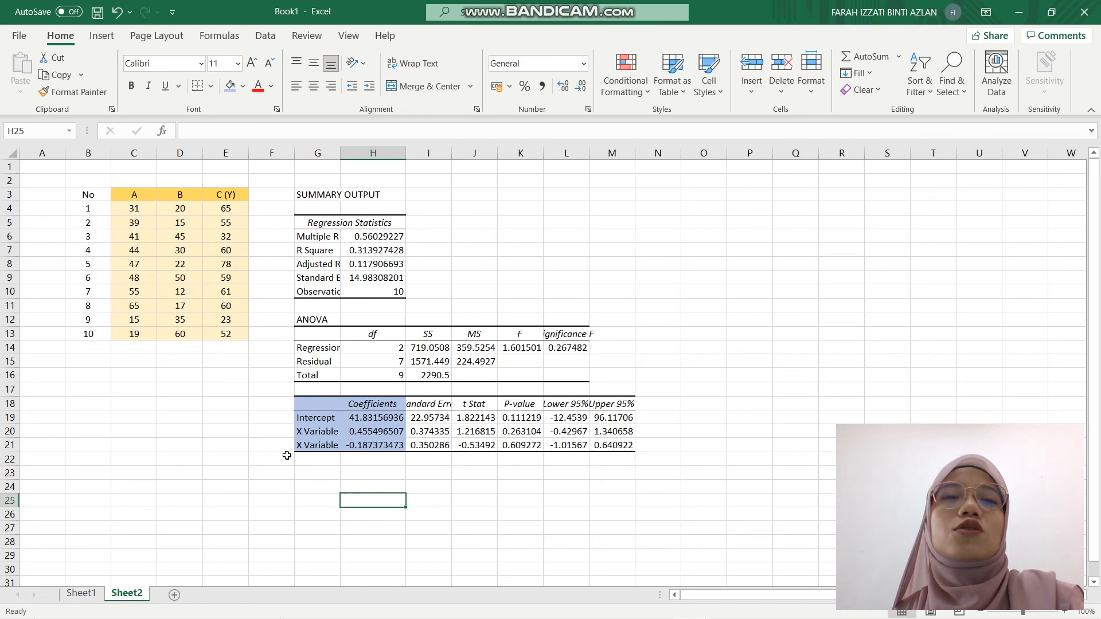
click(79, 594)
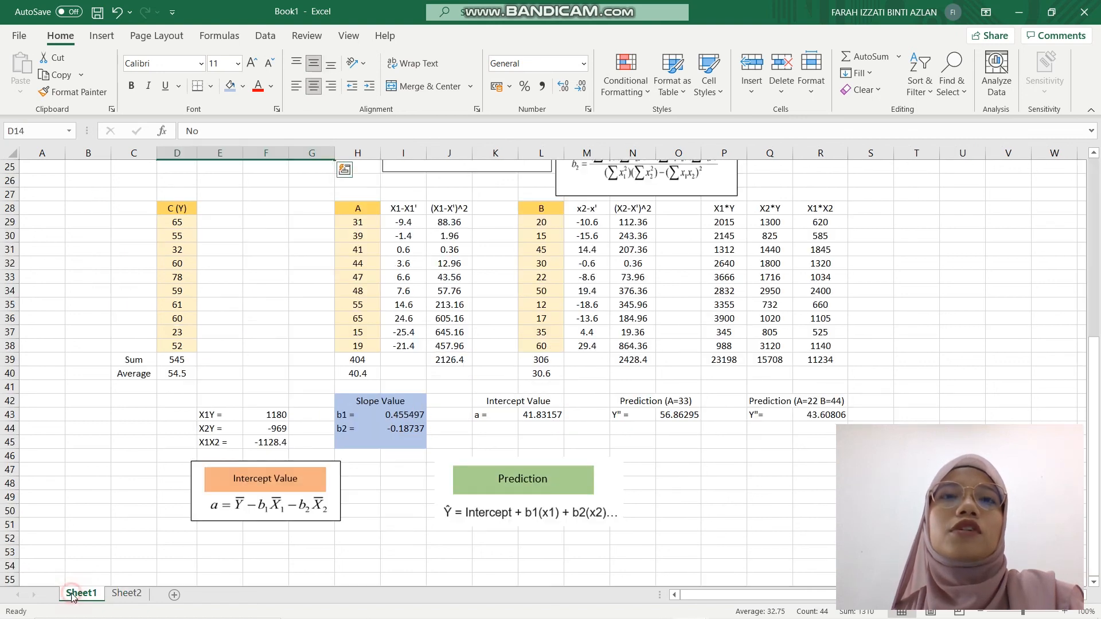
click(396, 415)
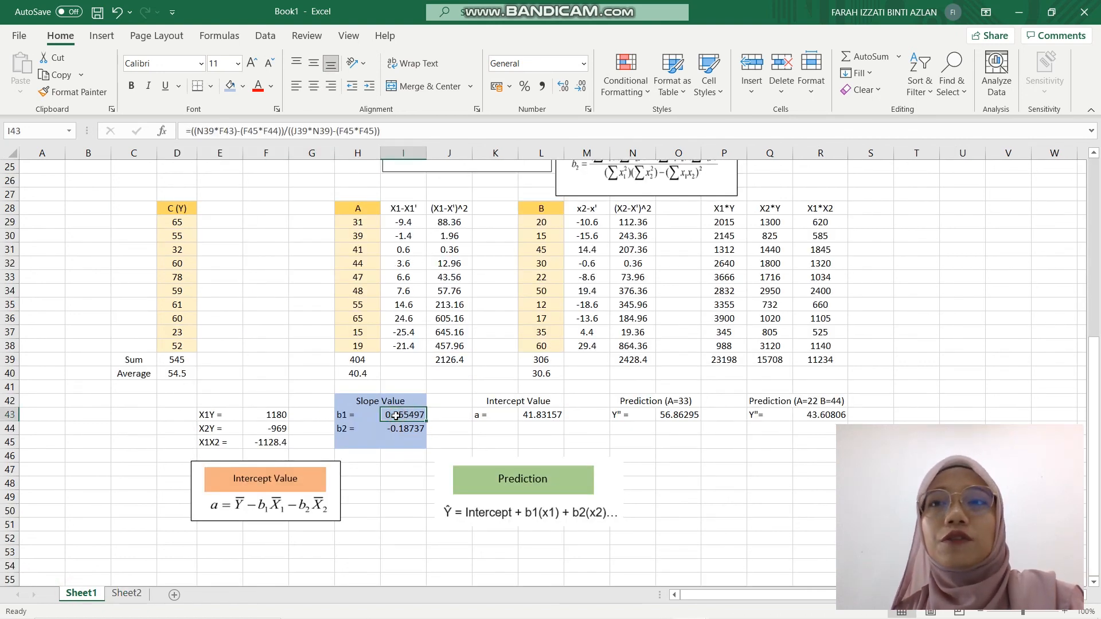
click(126, 594)
click(313, 446)
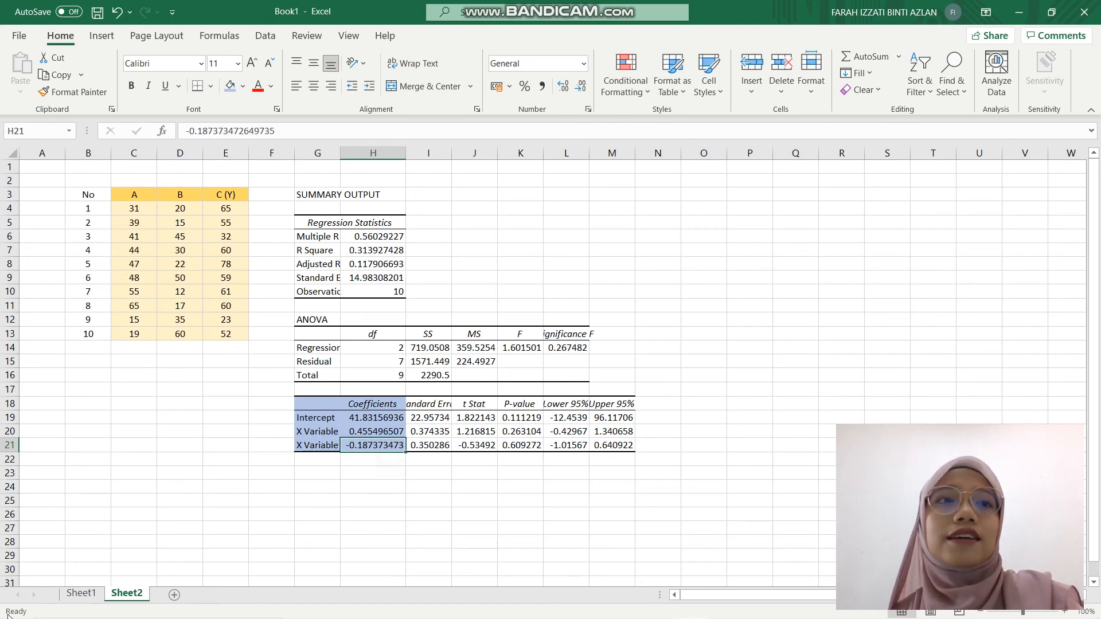
click(80, 581)
click(77, 595)
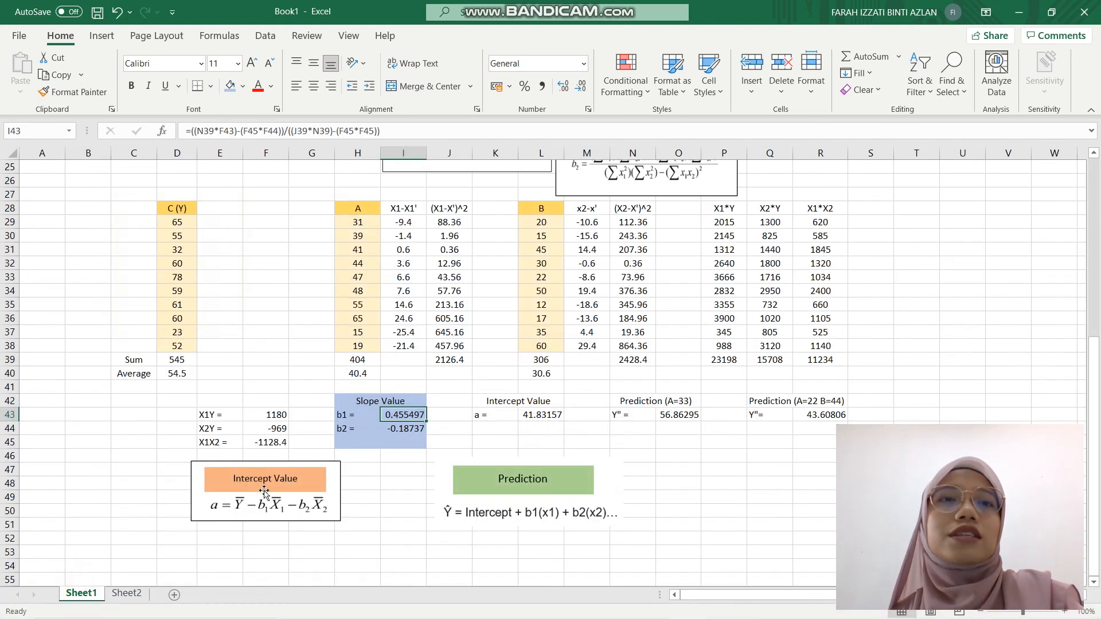
click(396, 428)
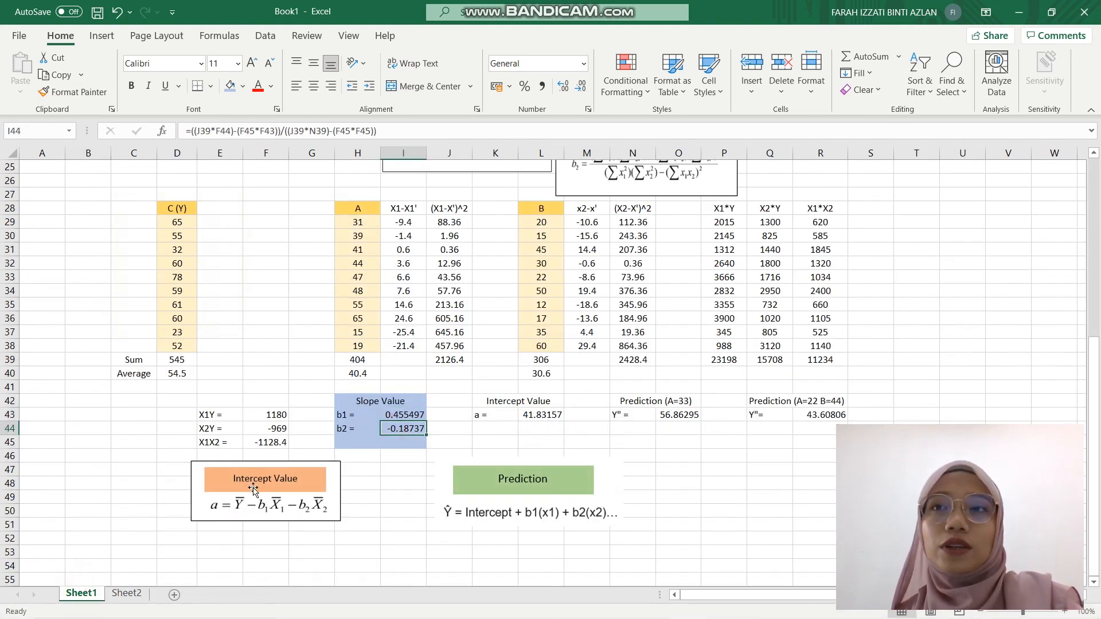
click(130, 595)
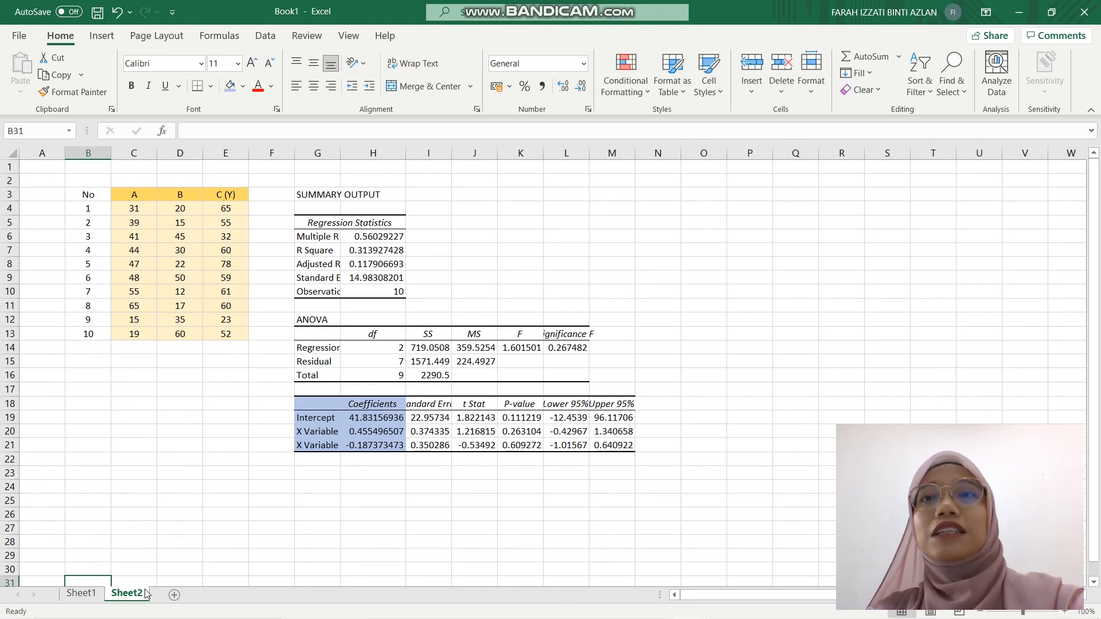
click(180, 361)
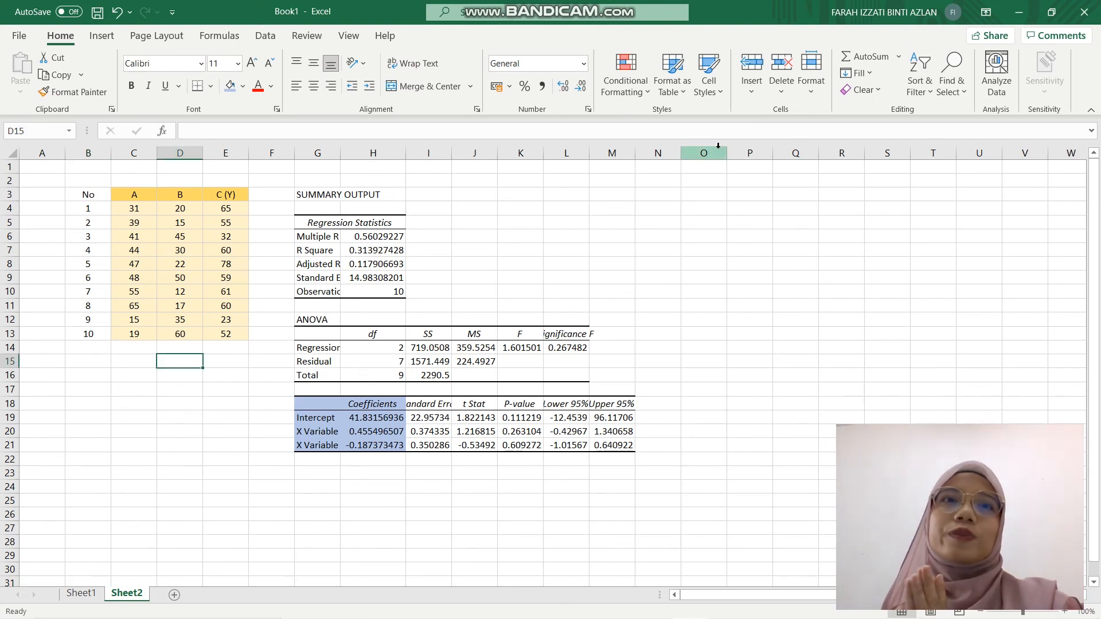